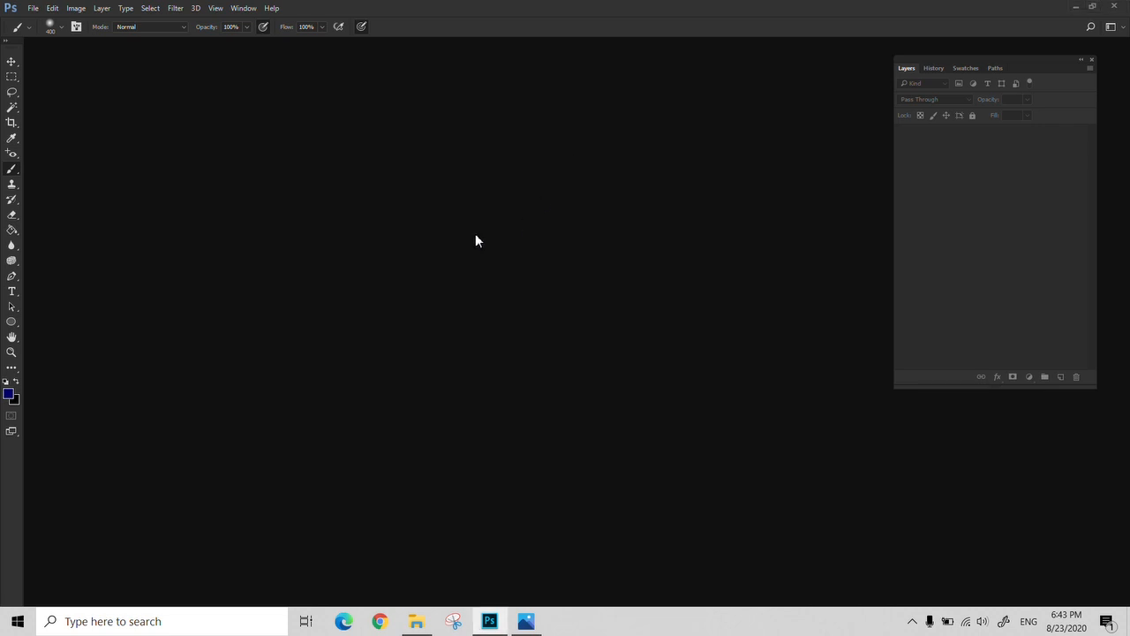
# Open RE.jpg from the 007 folder and move its window to the middle of the workspace
pyautogui.hotkey('ctrl', 'o')
pyautogui.click(203, 37)
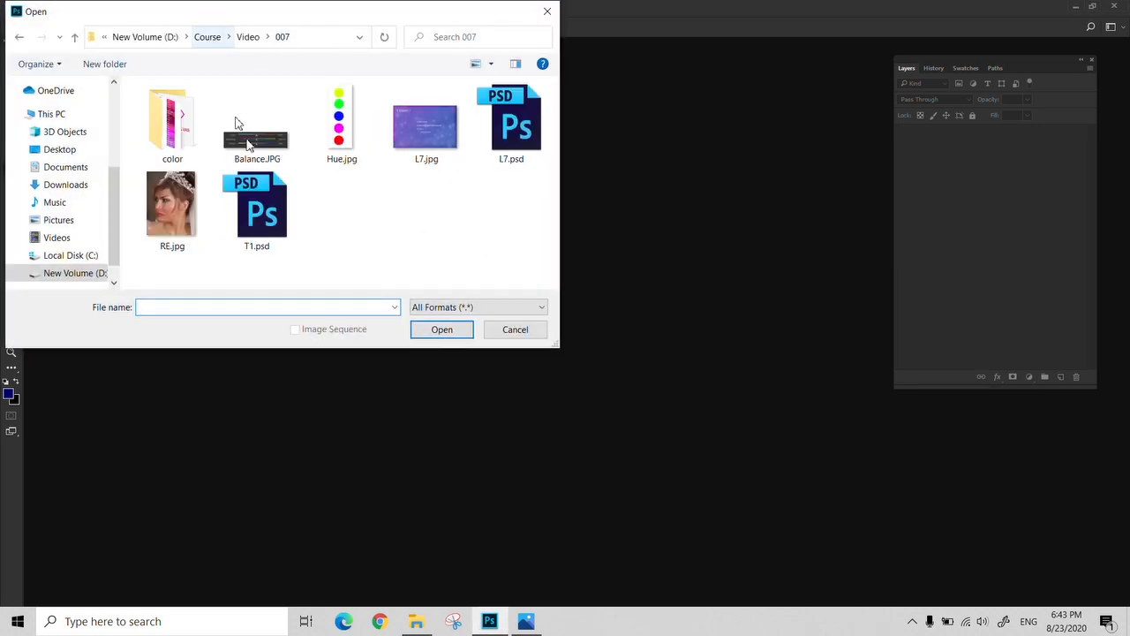
pyautogui.click(171, 207)
pyautogui.click(439, 329)
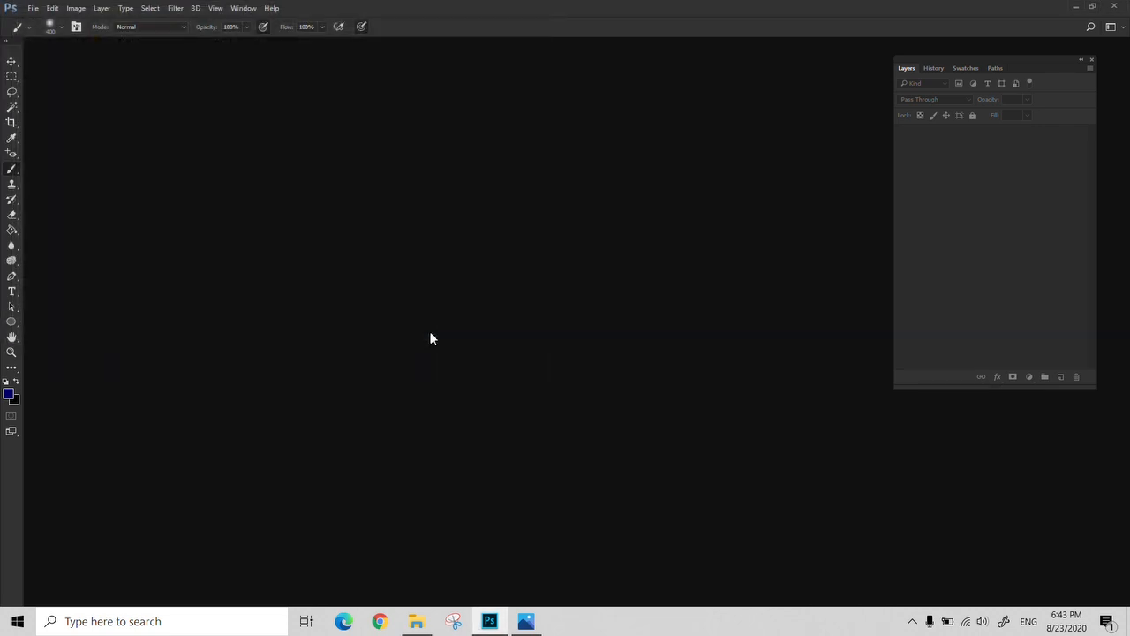
pyautogui.moveTo(212, 43); pyautogui.dragTo(547, 69)
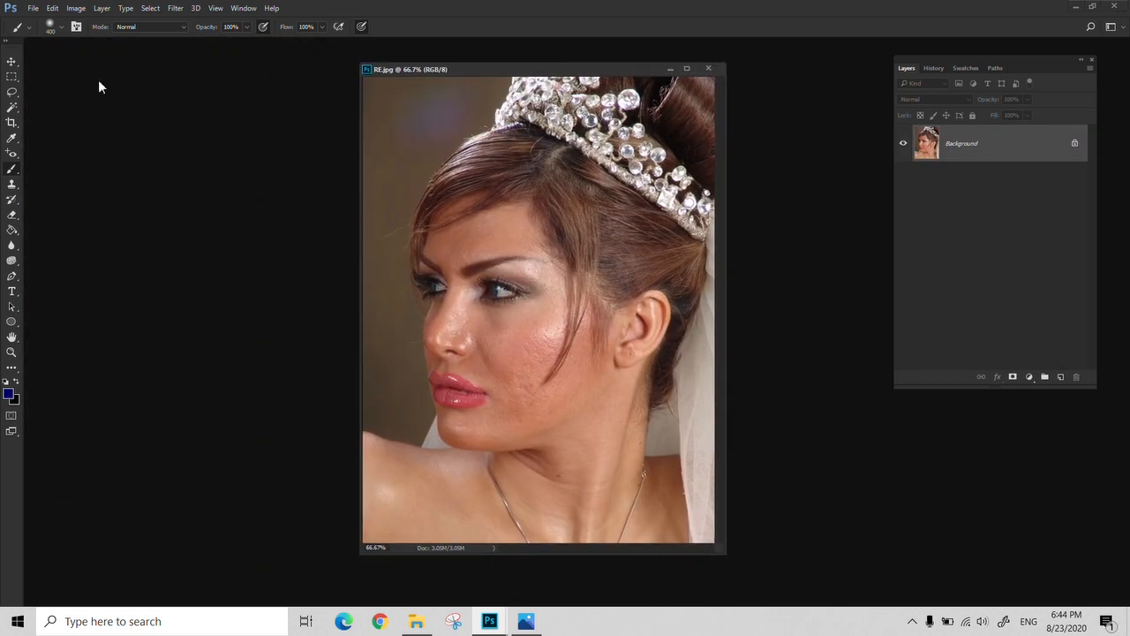
# Try a Brightness/Contrast adjustment with contrast at 100, keeping the dialog clear of the photo
pyautogui.click(52, 9)
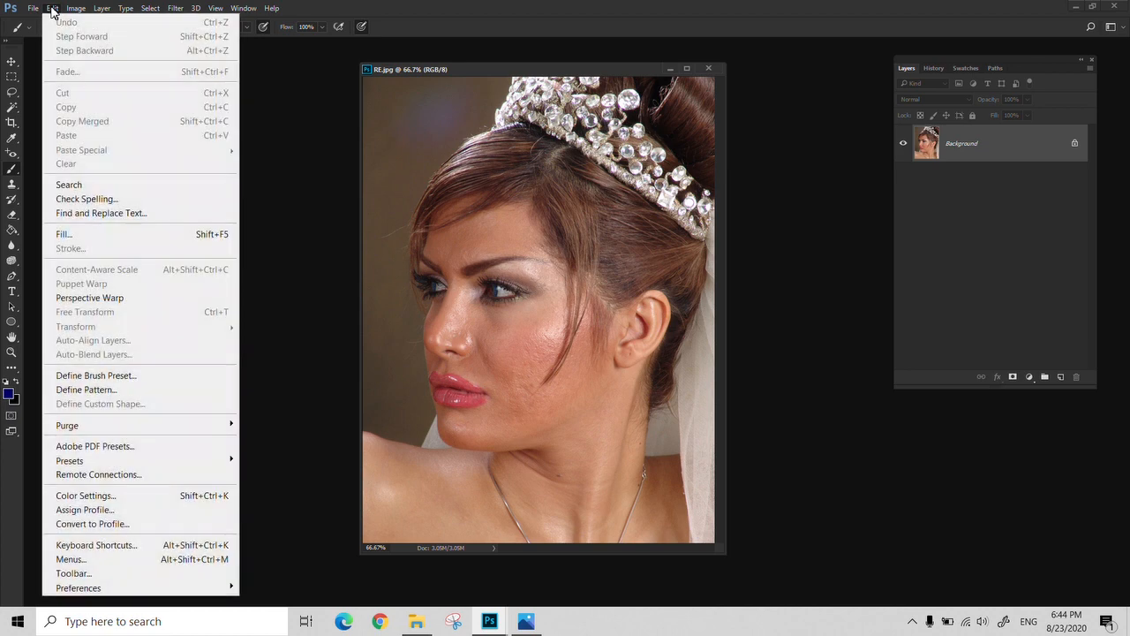
pyautogui.click(52, 8)
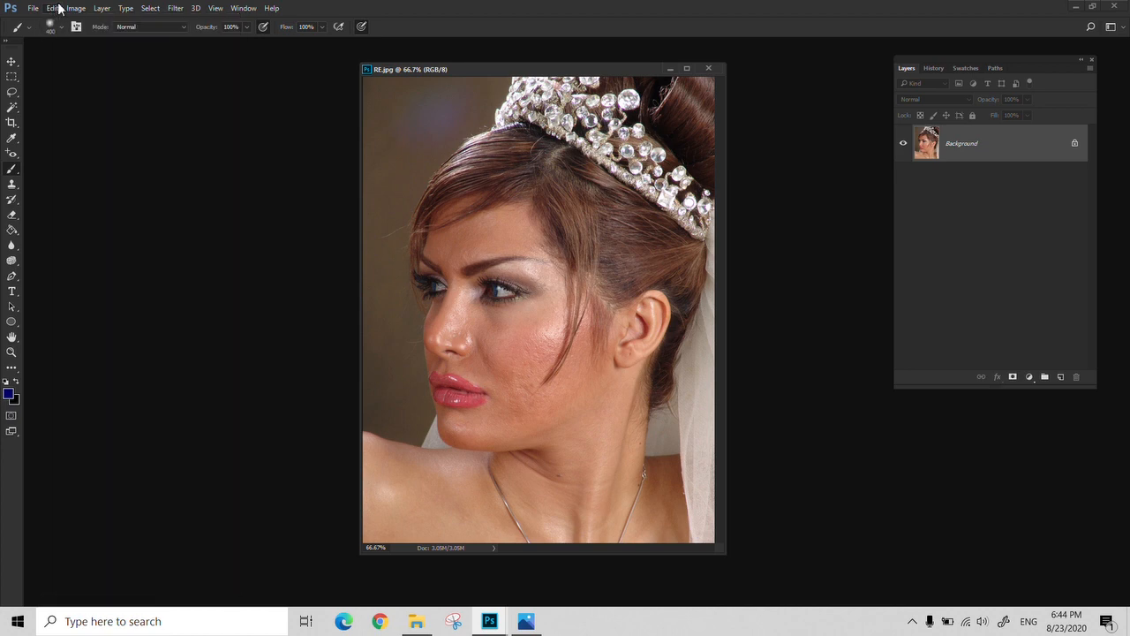
pyautogui.click(76, 9)
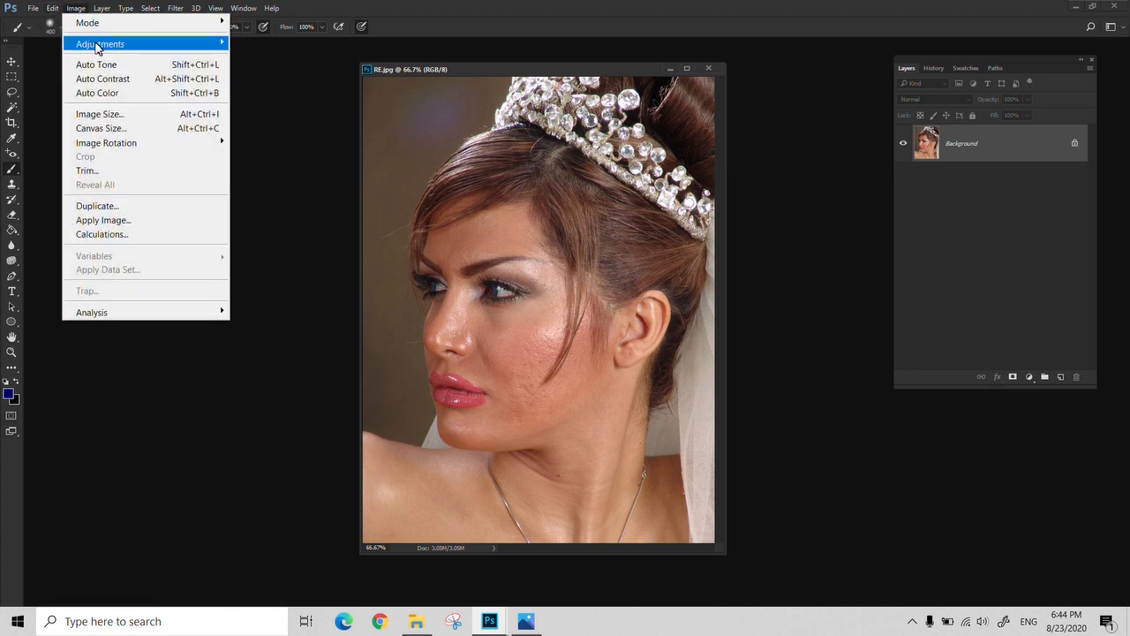
pyautogui.moveTo(89, 46)
pyautogui.click(284, 44)
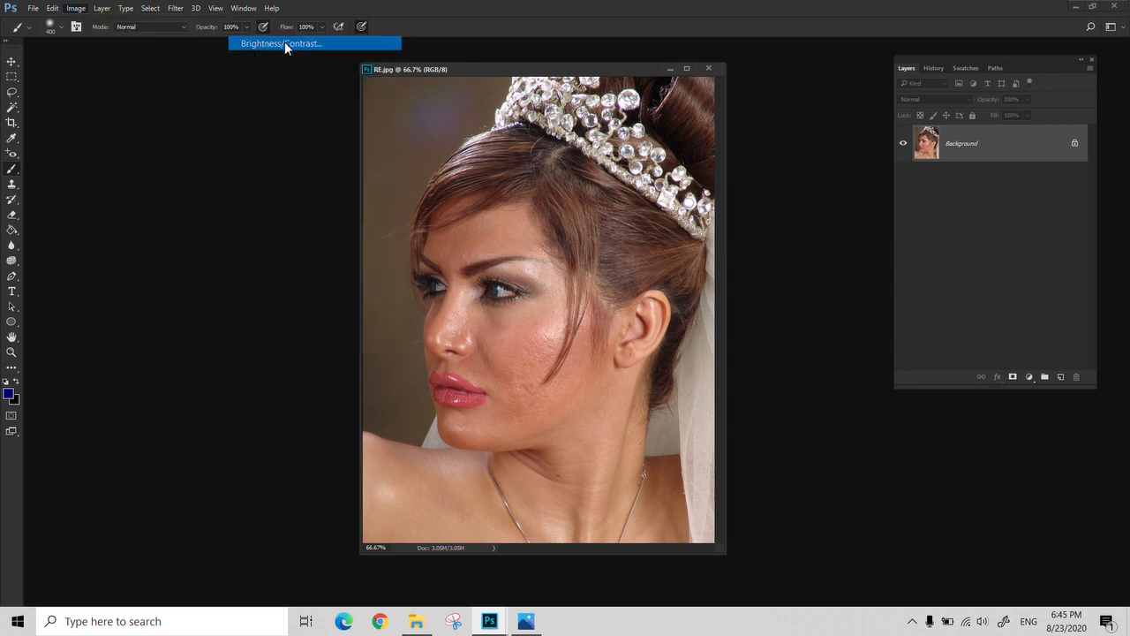
pyautogui.moveTo(531, 174); pyautogui.dragTo(196, 128)
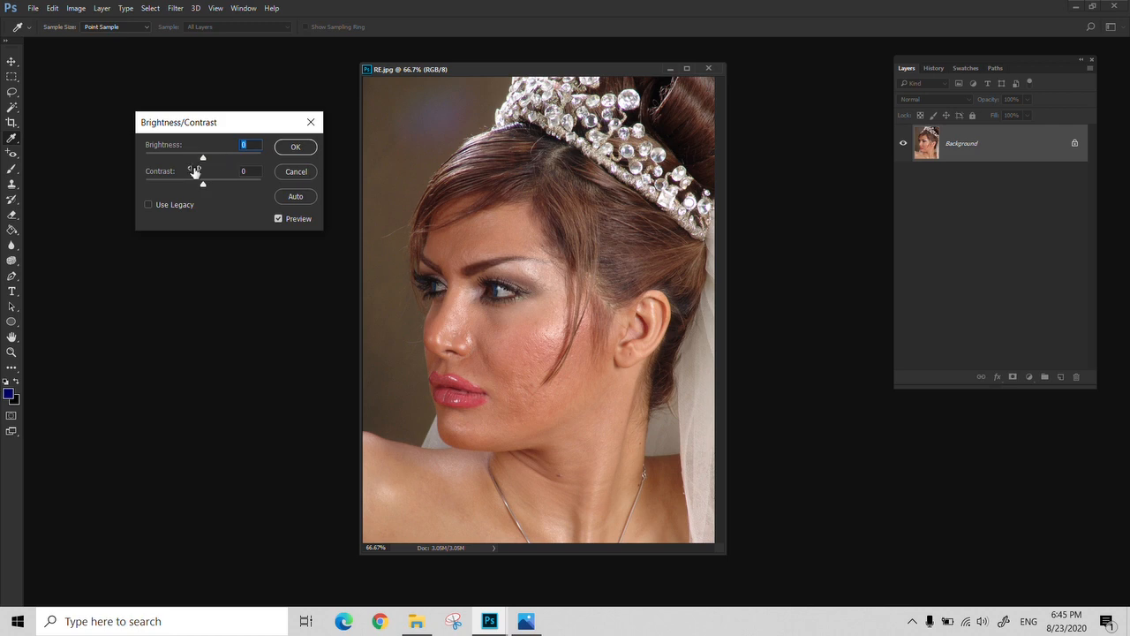
pyautogui.moveTo(202, 158)
pyautogui.mouseDown()
pyautogui.moveTo(242, 160)
pyautogui.moveTo(163, 167)
pyautogui.moveTo(204, 173)
pyautogui.mouseUp()
pyautogui.click(211, 184)
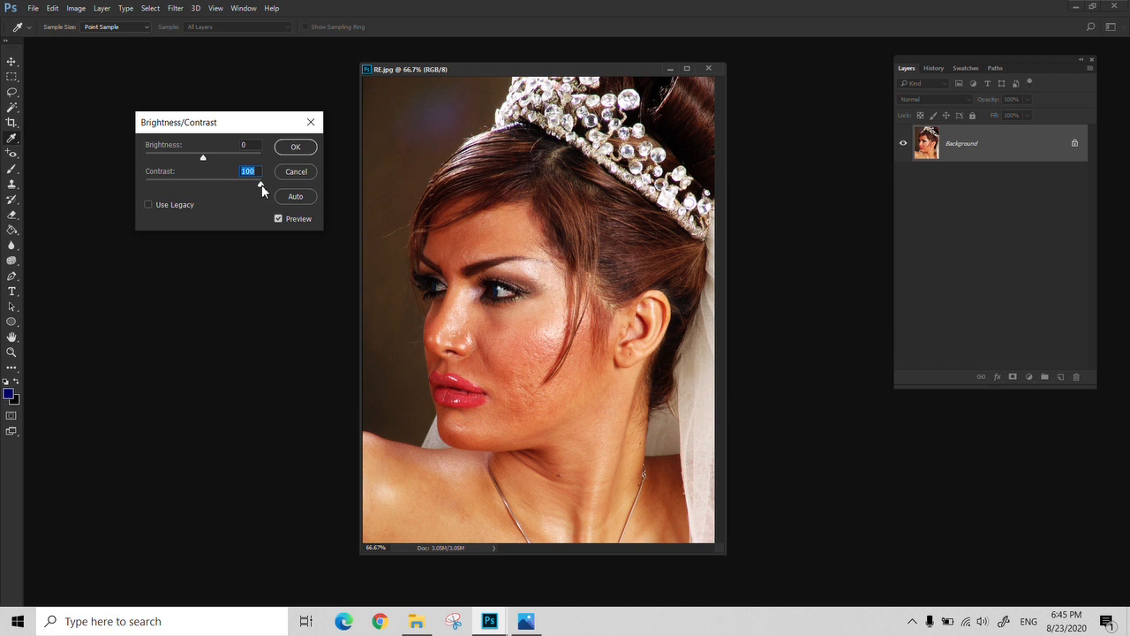
# Try contrast at -50 and a mix of brightness -28 with contrast 15, and discard the adjustment
pyautogui.moveTo(262, 185); pyautogui.dragTo(124, 187)
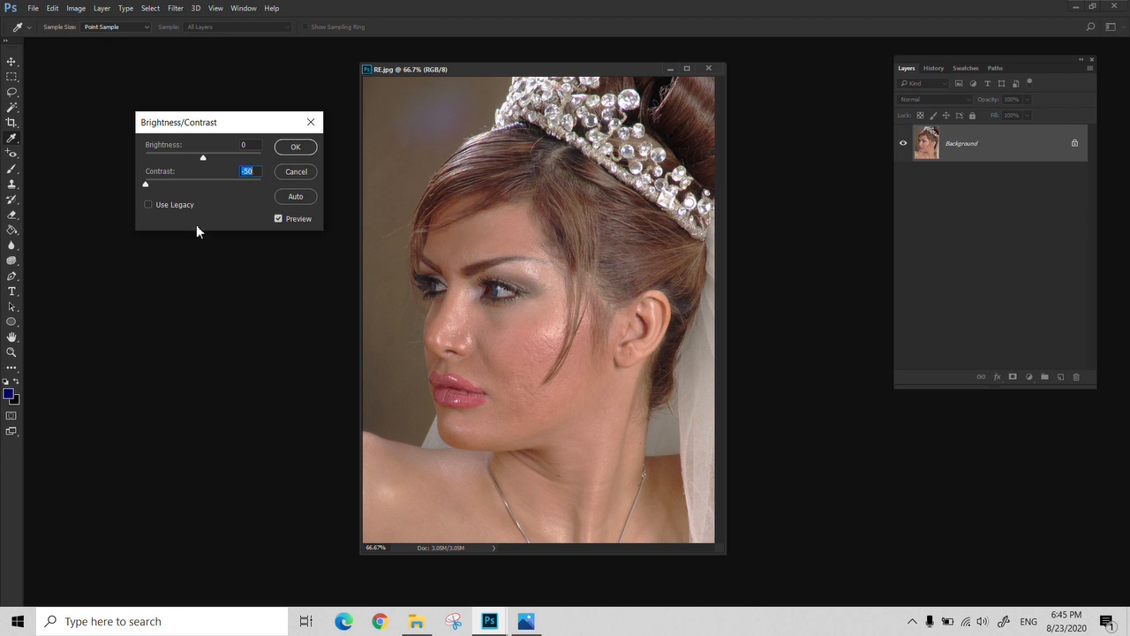
pyautogui.moveTo(146, 183); pyautogui.dragTo(192, 161)
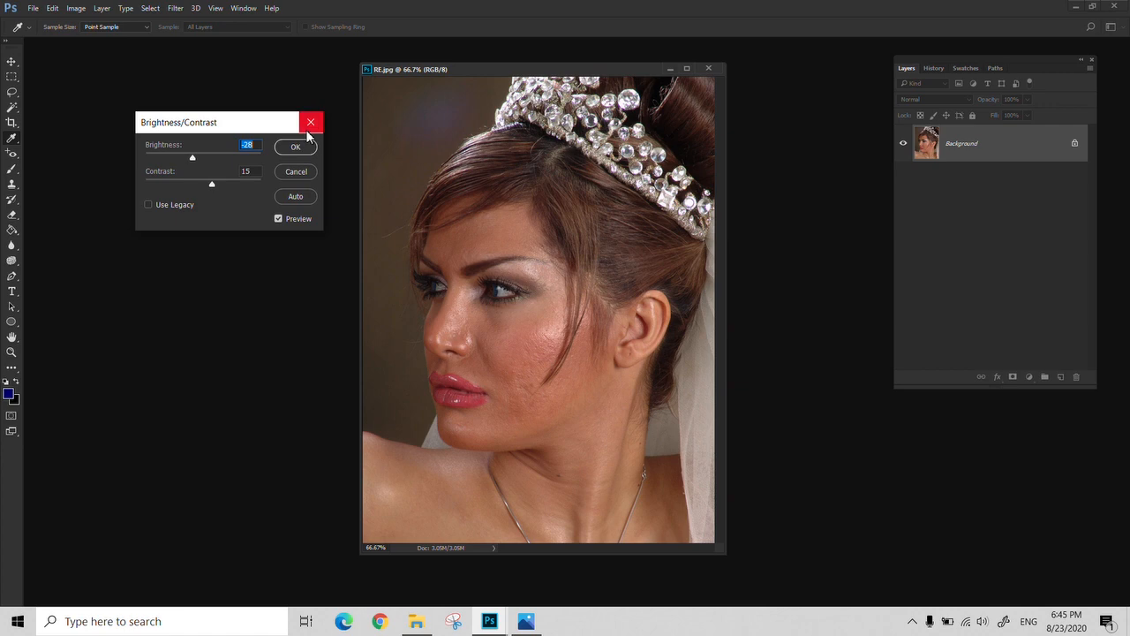
pyautogui.click(311, 122)
# Examine the Levels histogram and sliders with the dialog moved clear of the photo, and close it without changes
pyautogui.click(52, 8)
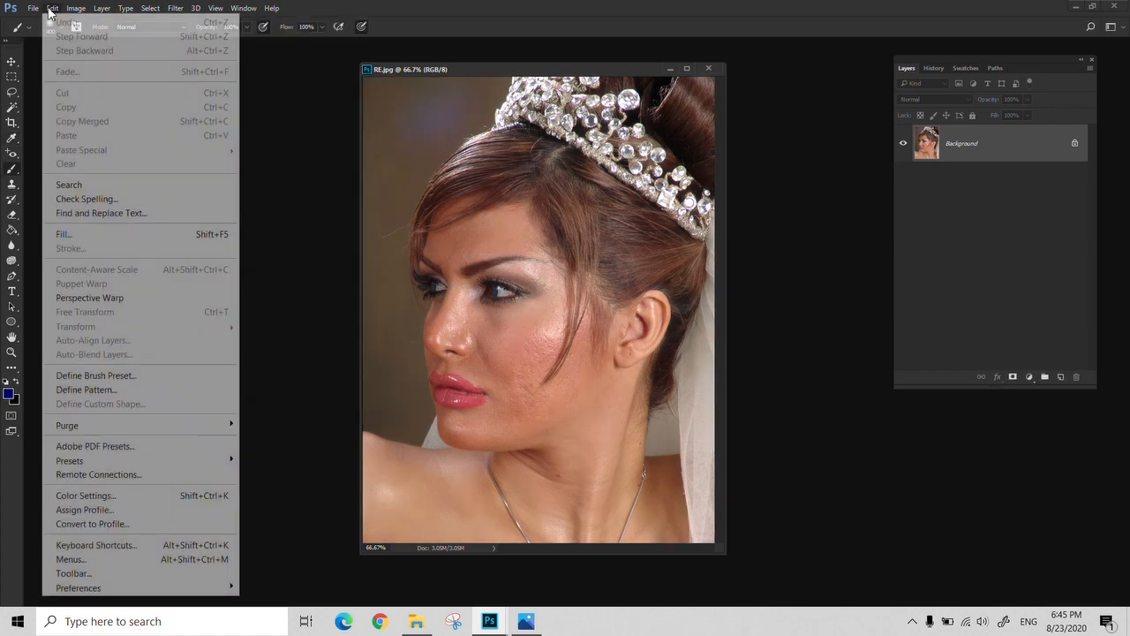
pyautogui.moveTo(76, 8)
pyautogui.moveTo(133, 44)
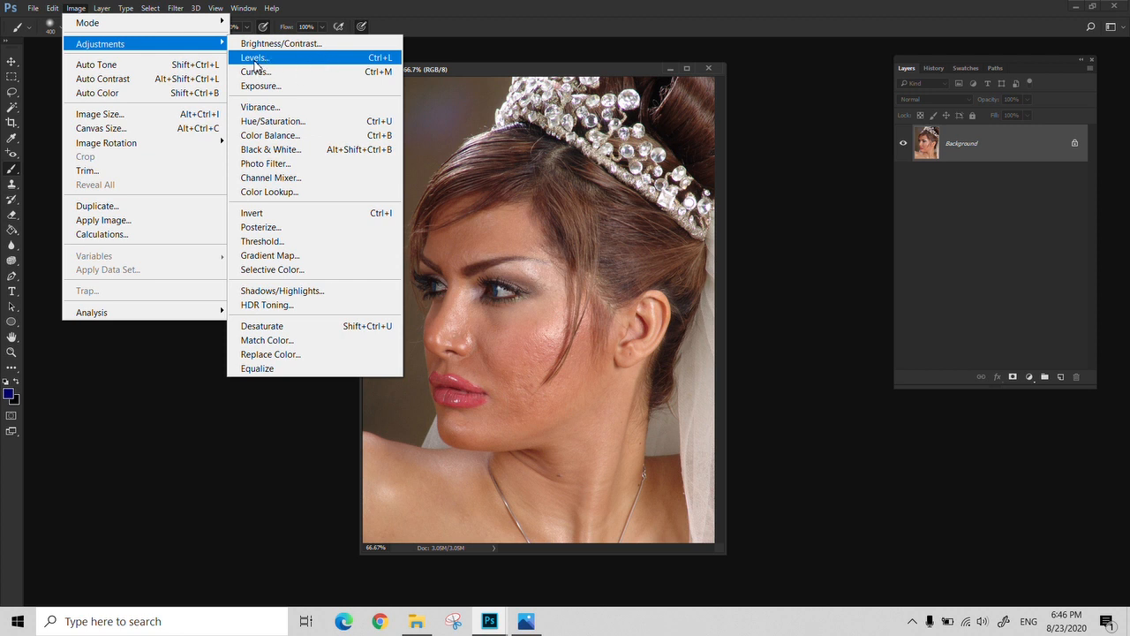
pyautogui.click(254, 58)
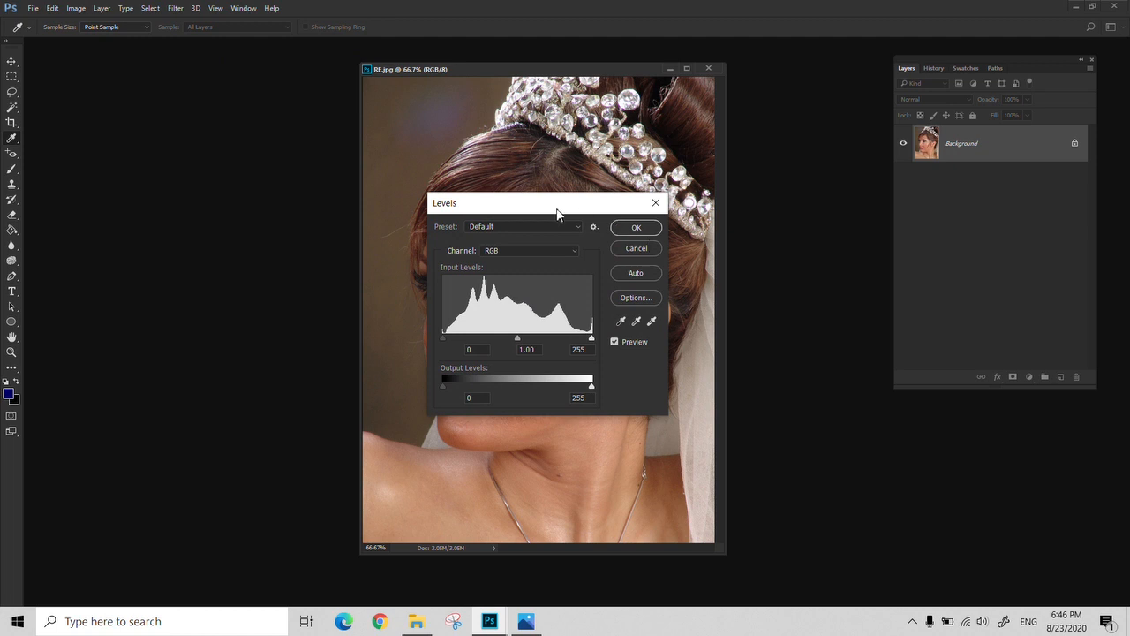
pyautogui.moveTo(556, 208); pyautogui.dragTo(199, 101)
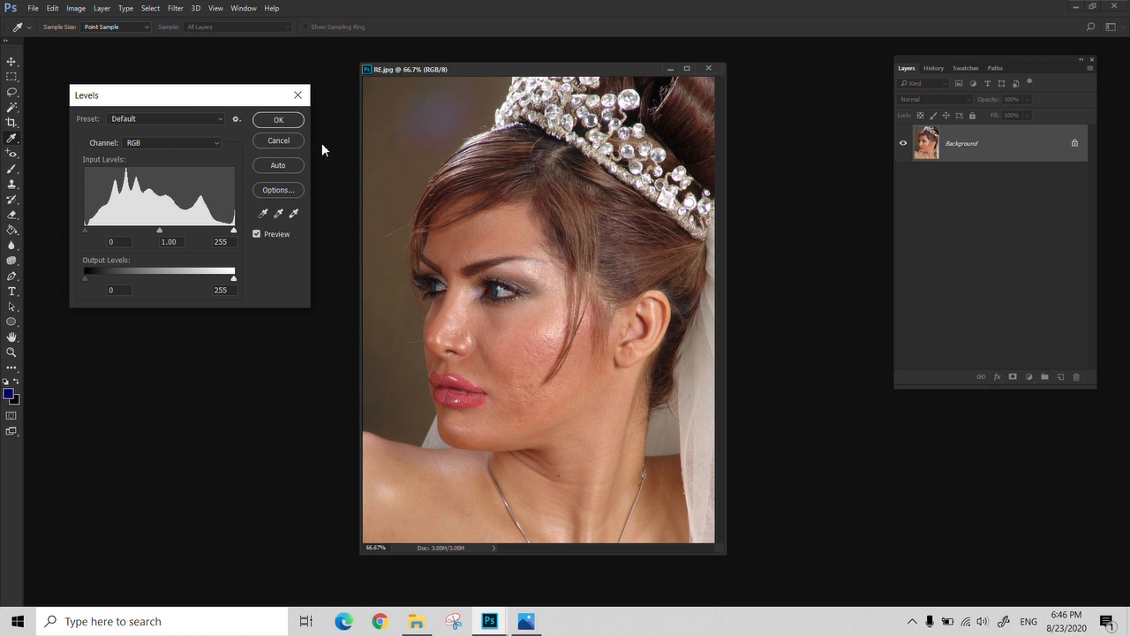
pyautogui.click(297, 94)
pyautogui.click(76, 8)
pyautogui.moveTo(88, 44)
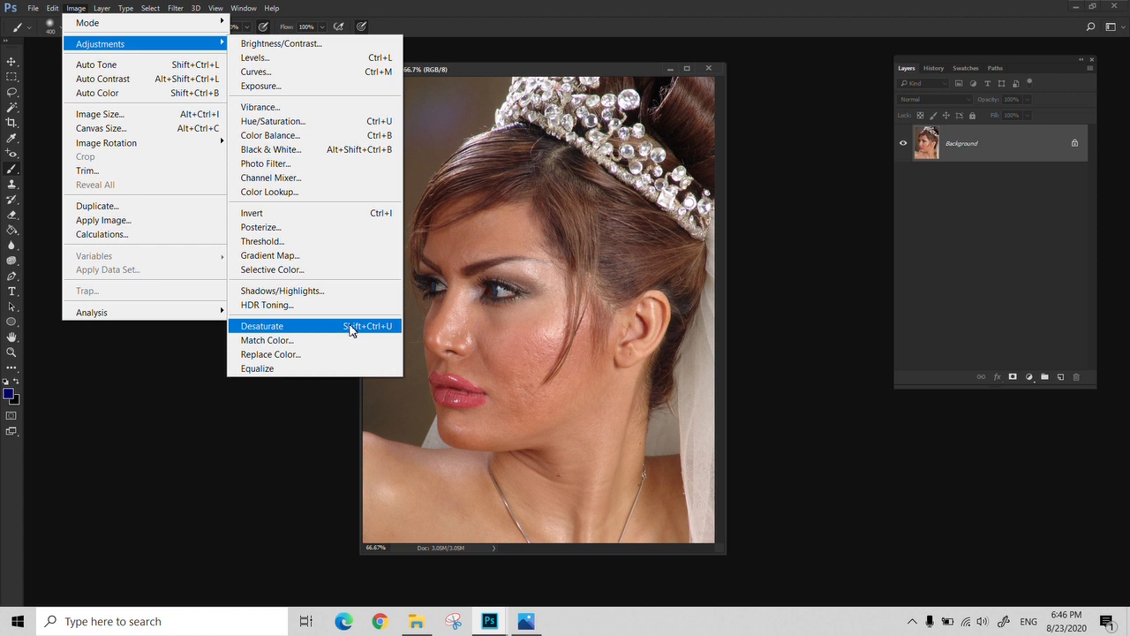
pyautogui.click(288, 58)
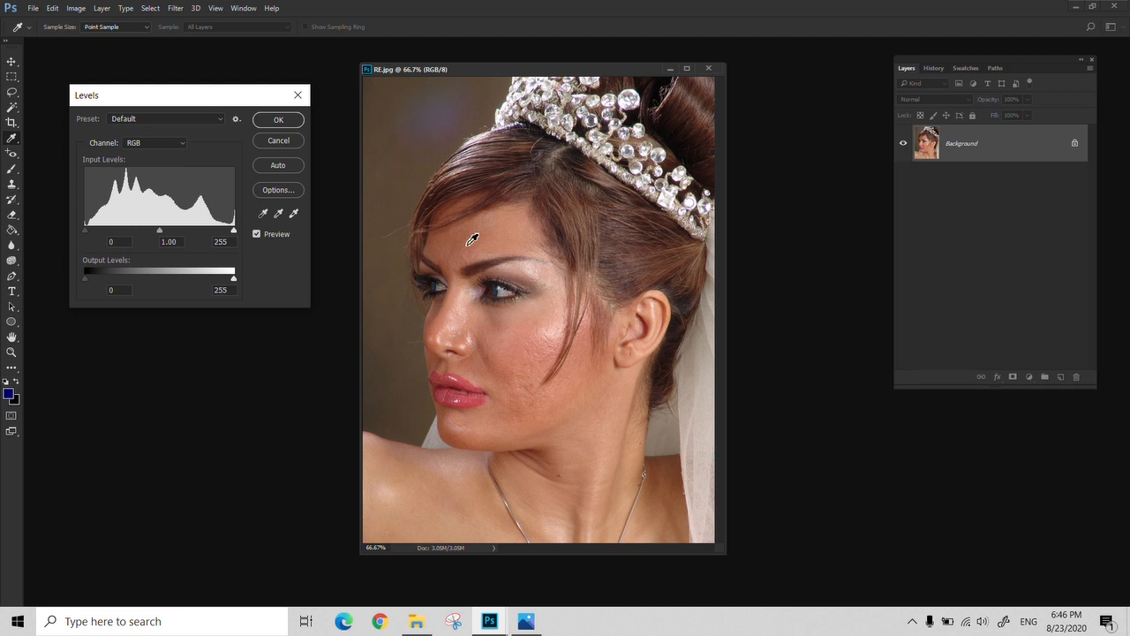
pyautogui.click(297, 95)
# Try a Brightness/Contrast adjustment with brightness at 150, reduce it slightly, and discard it
pyautogui.click(76, 8)
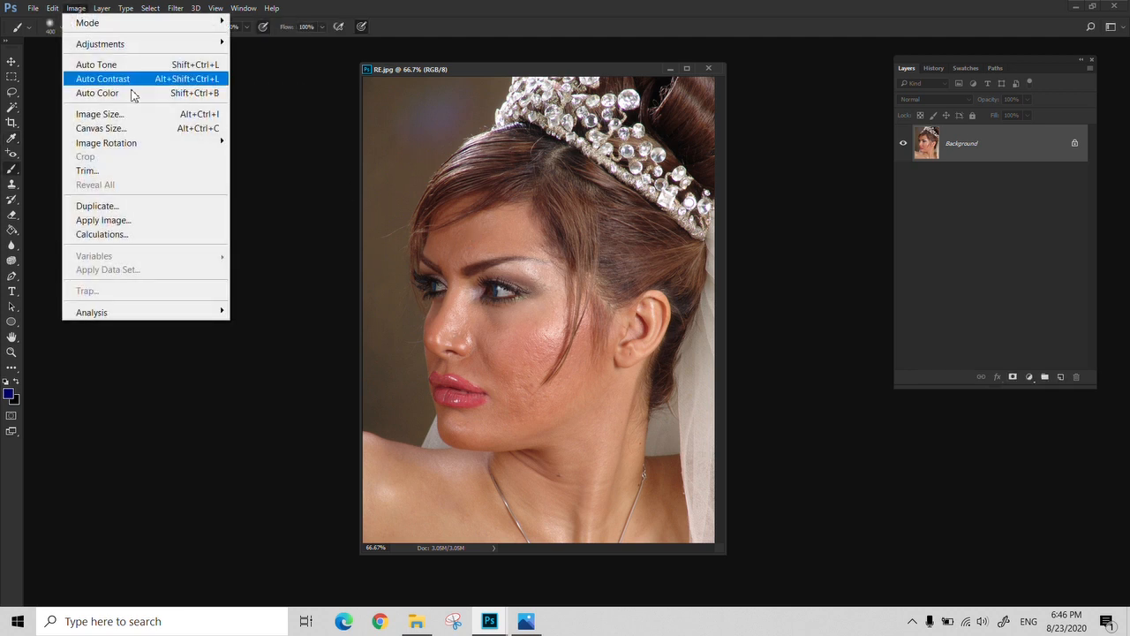
pyautogui.moveTo(186, 46)
pyautogui.click(252, 46)
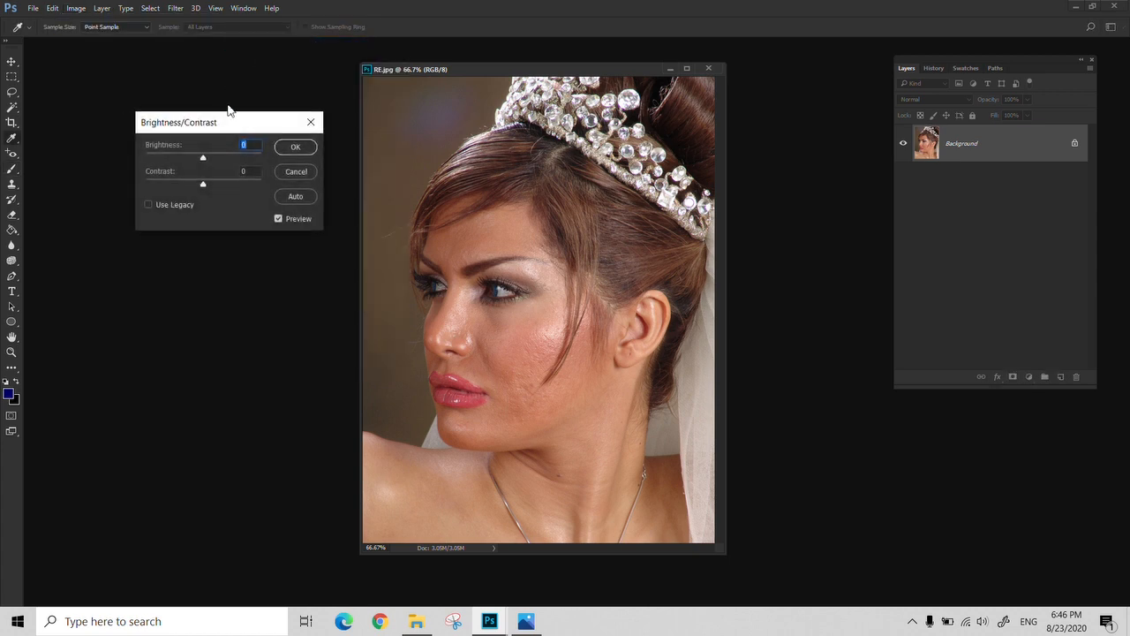
pyautogui.moveTo(204, 160); pyautogui.dragTo(297, 159)
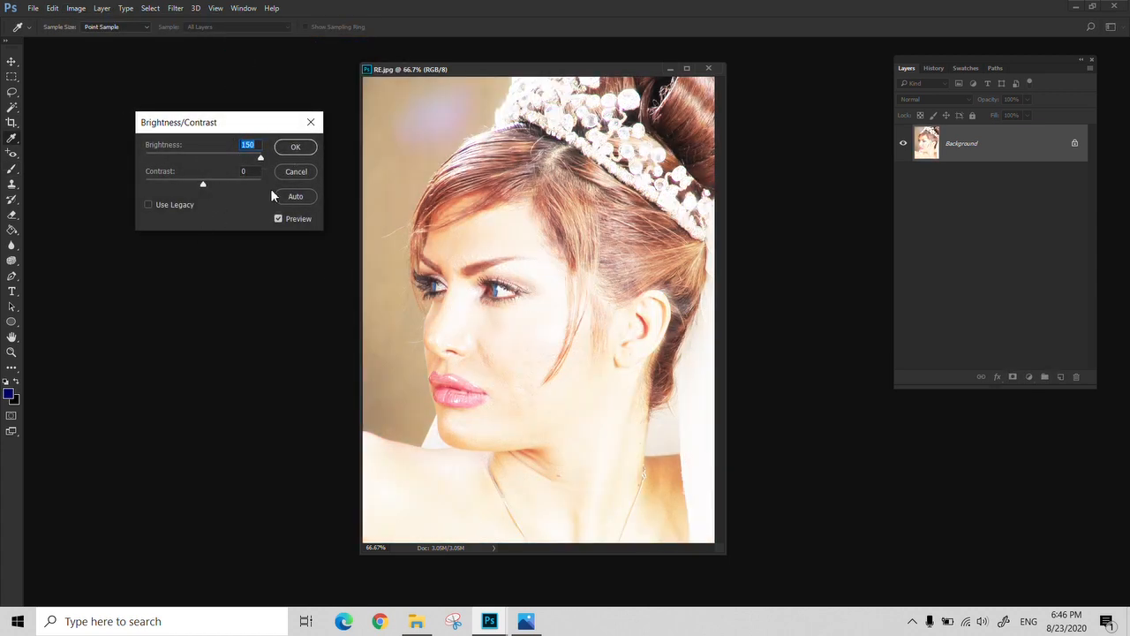
pyautogui.moveTo(261, 159); pyautogui.dragTo(239, 159)
pyautogui.click(311, 122)
# Start a Levels adjustment, try the shadow input level at 61, and return it to 0
pyautogui.click(70, 8)
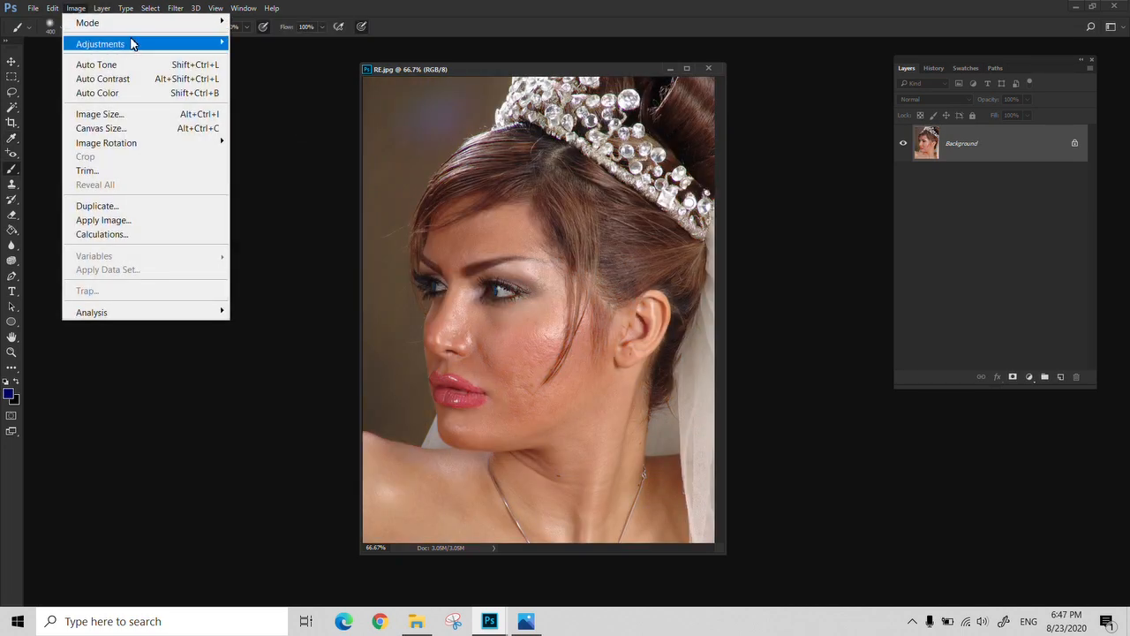
pyautogui.moveTo(133, 43)
pyautogui.click(325, 60)
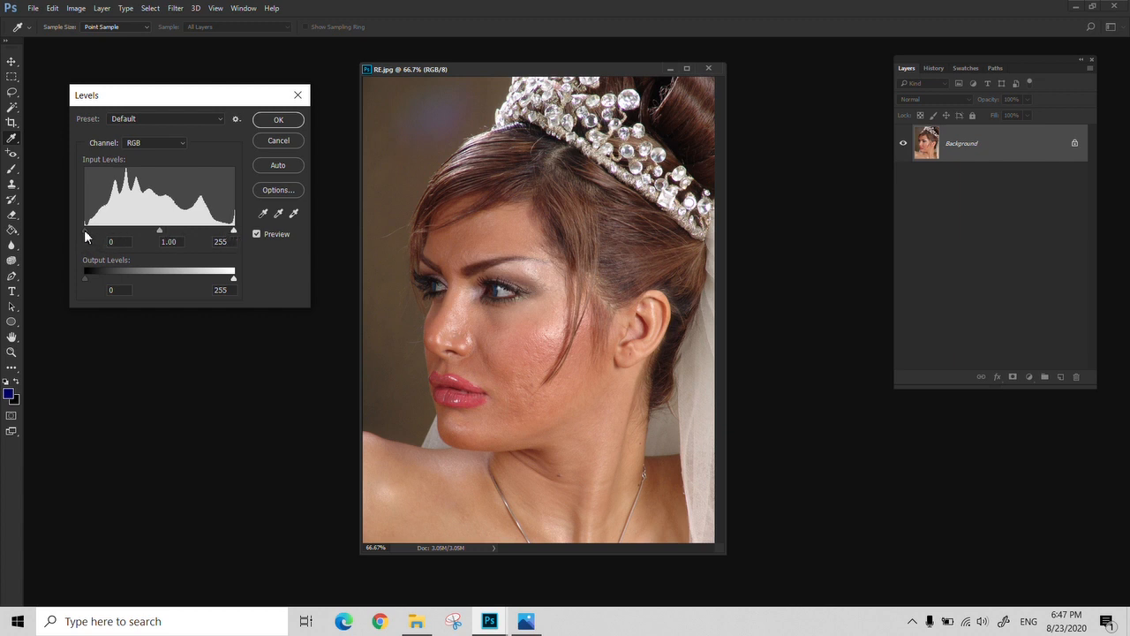
pyautogui.moveTo(85, 230); pyautogui.dragTo(125, 230)
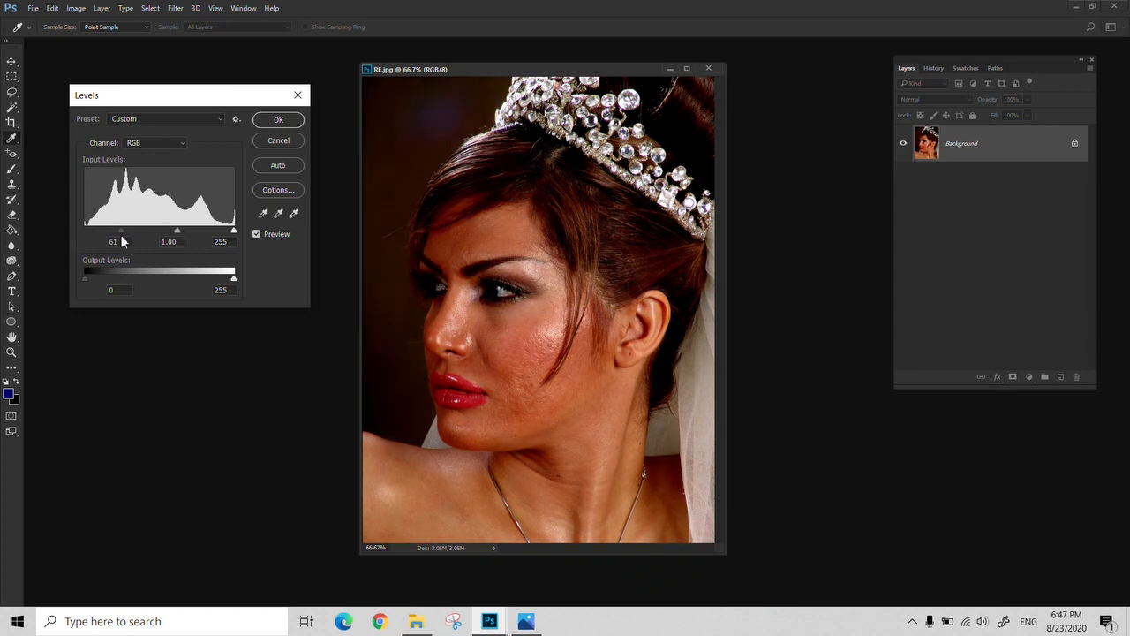
pyautogui.moveTo(126, 231); pyautogui.dragTo(72, 236)
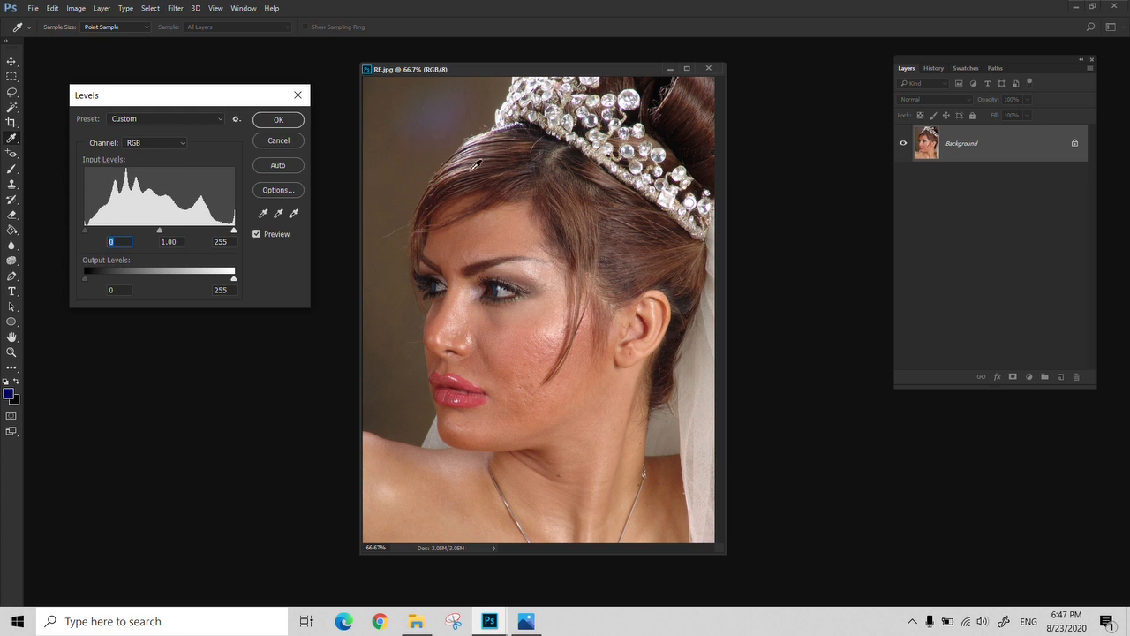
pyautogui.moveTo(85, 231)
pyautogui.mouseDown()
pyautogui.moveTo(112, 232)
pyautogui.moveTo(69, 239)
pyautogui.mouseUp()
# Try the highlight input level at 161 and 141, return it to 255, and reset the Levels values
pyautogui.moveTo(232, 228); pyautogui.dragTo(179, 234)
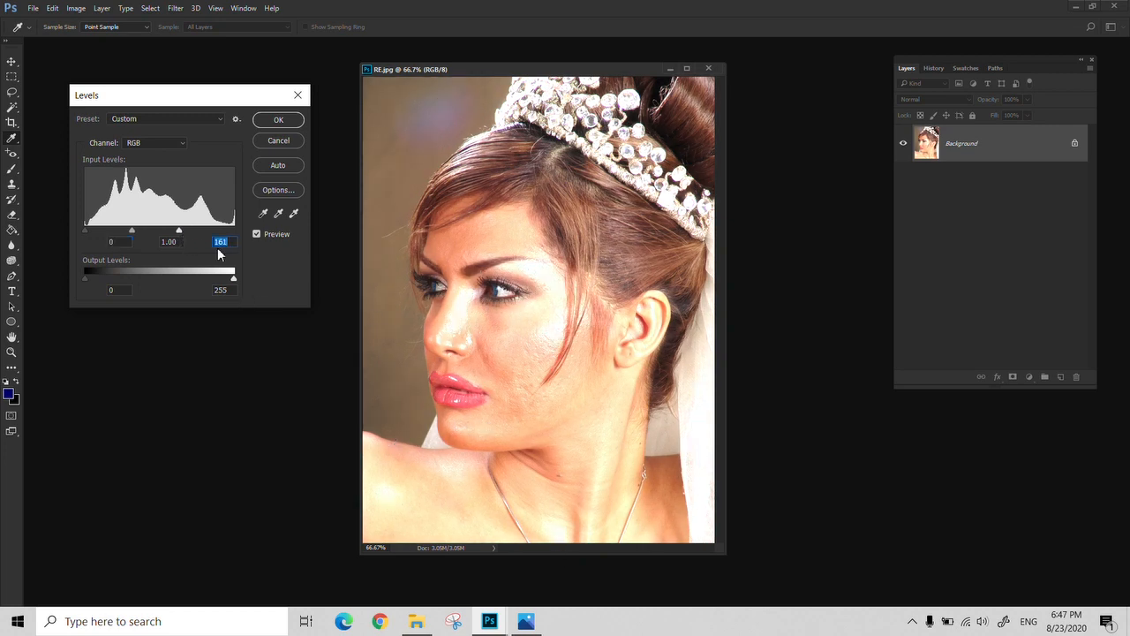
pyautogui.moveTo(180, 232); pyautogui.dragTo(167, 230)
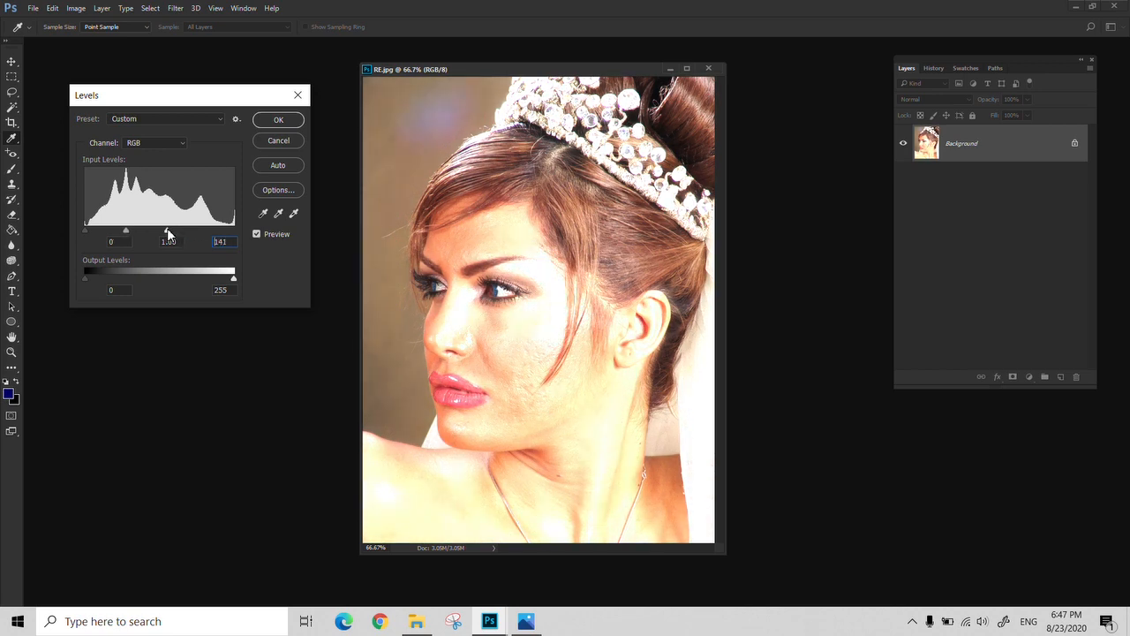
pyautogui.moveTo(167, 227); pyautogui.dragTo(243, 227)
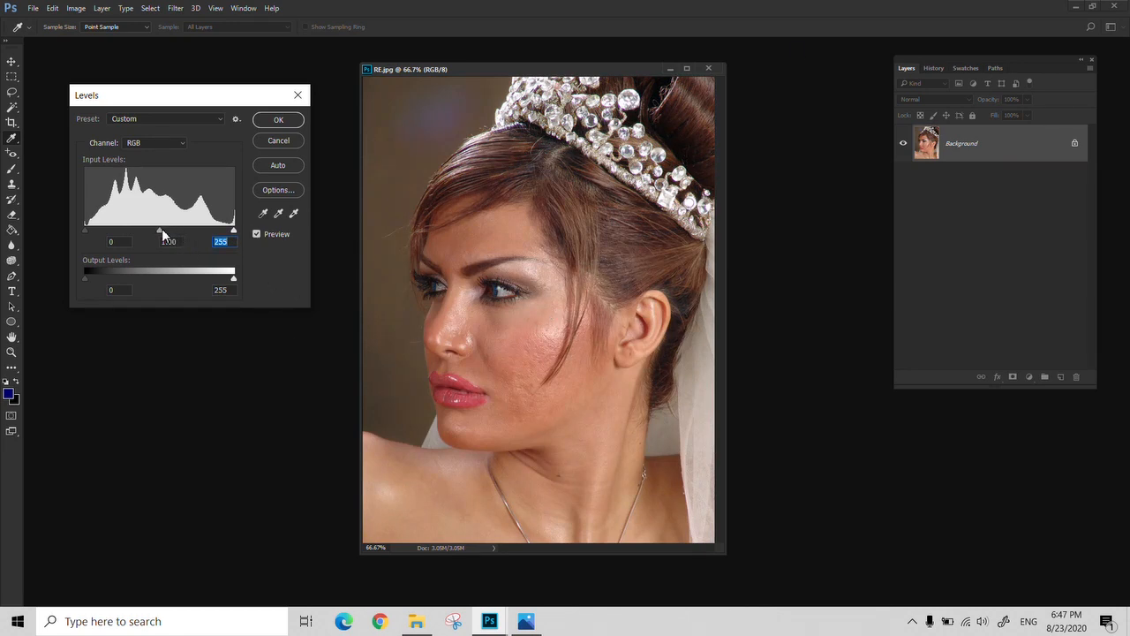
pyautogui.moveTo(159, 231)
pyautogui.mouseDown()
pyautogui.moveTo(194, 232)
pyautogui.moveTo(140, 233)
pyautogui.moveTo(162, 231)
pyautogui.mouseUp()
pyautogui.keyDown('alt'); pyautogui.click(285, 139); pyautogui.keyUp('alt')
# Try Levels inputs of 23 for shadows, 210 for highlights and about 1.09 for midtones, and reset them
pyautogui.moveTo(90, 230); pyautogui.dragTo(98, 227)
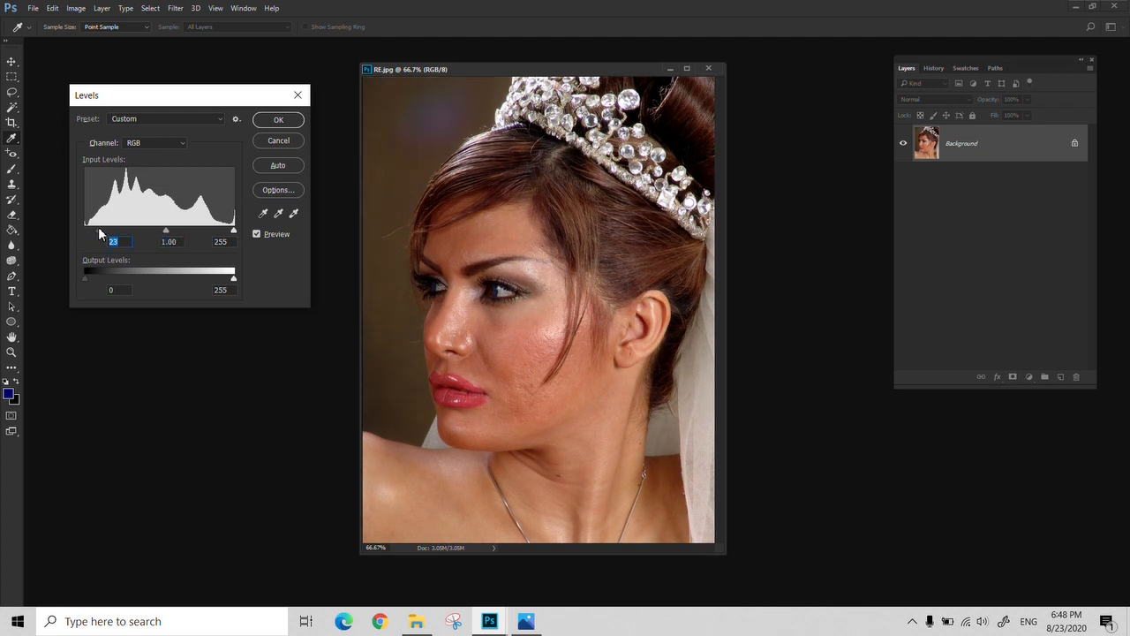
pyautogui.moveTo(234, 231); pyautogui.dragTo(206, 232)
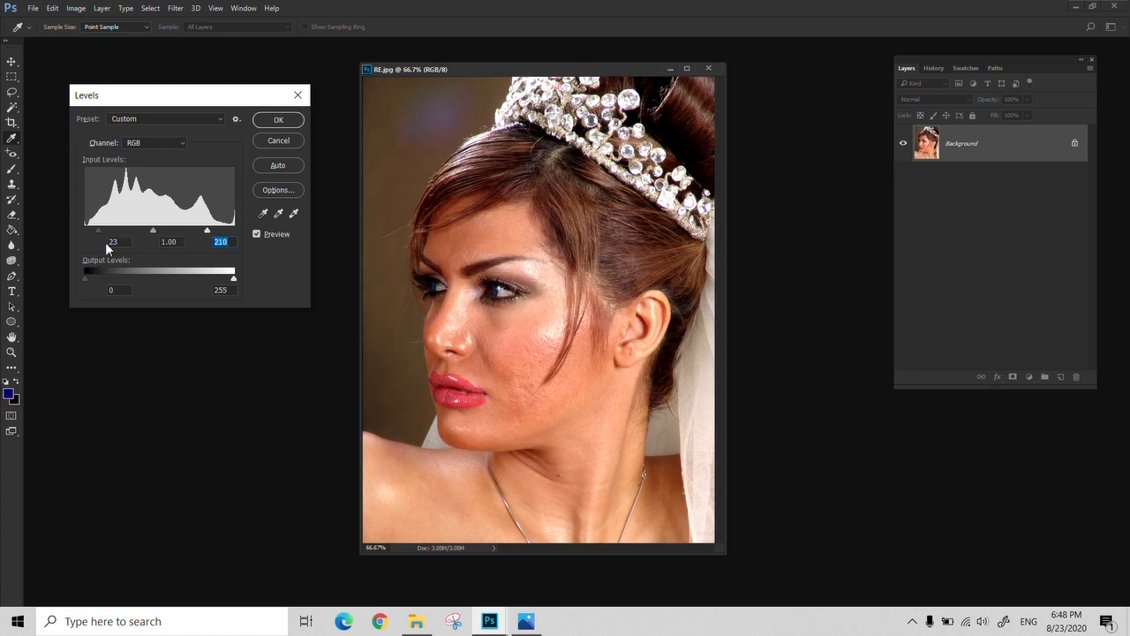
pyautogui.click(149, 231)
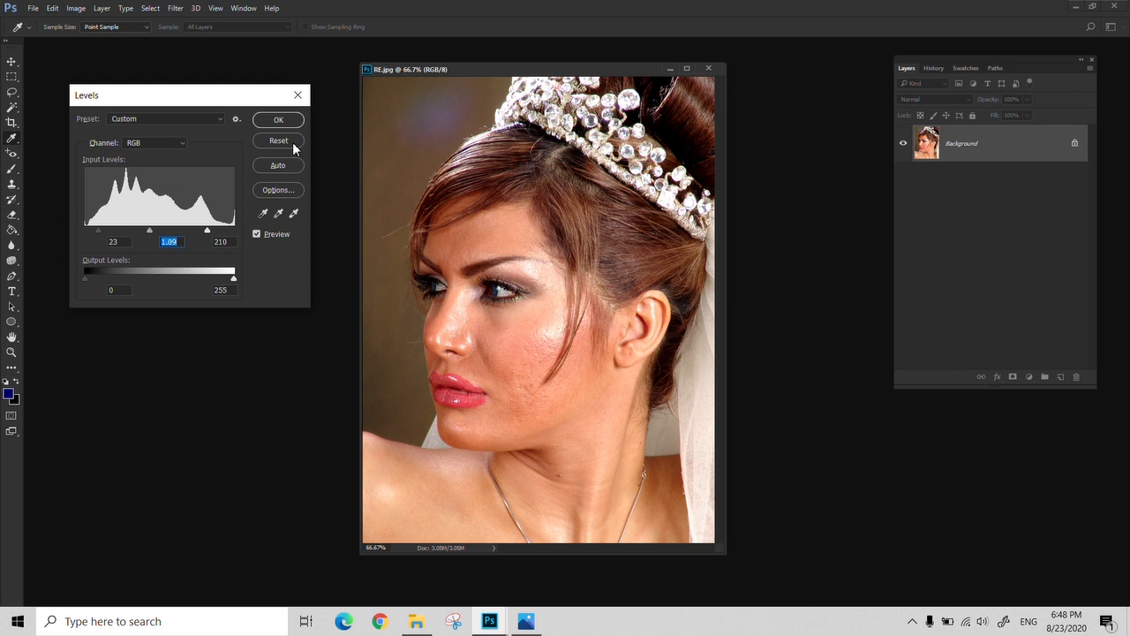
pyautogui.keyDown('alt'); pyautogui.click(288, 141); pyautogui.keyUp('alt')
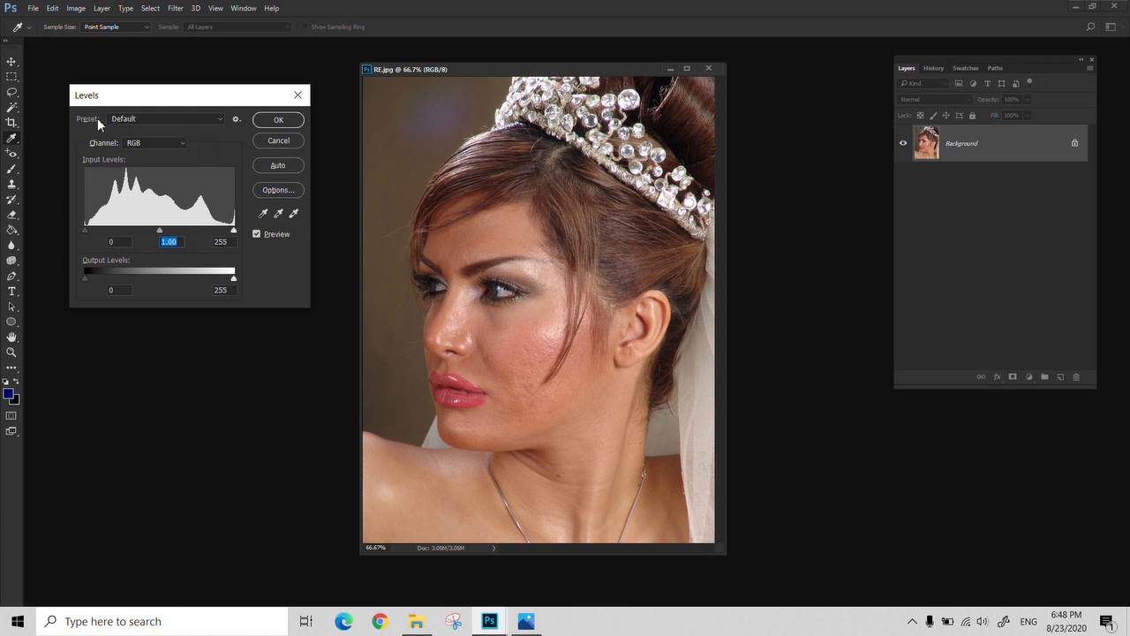
# Try the Levels presets Increase Contrast 2, Lighter and Midtones Brighter, and return to the Default preset
pyautogui.click(214, 118)
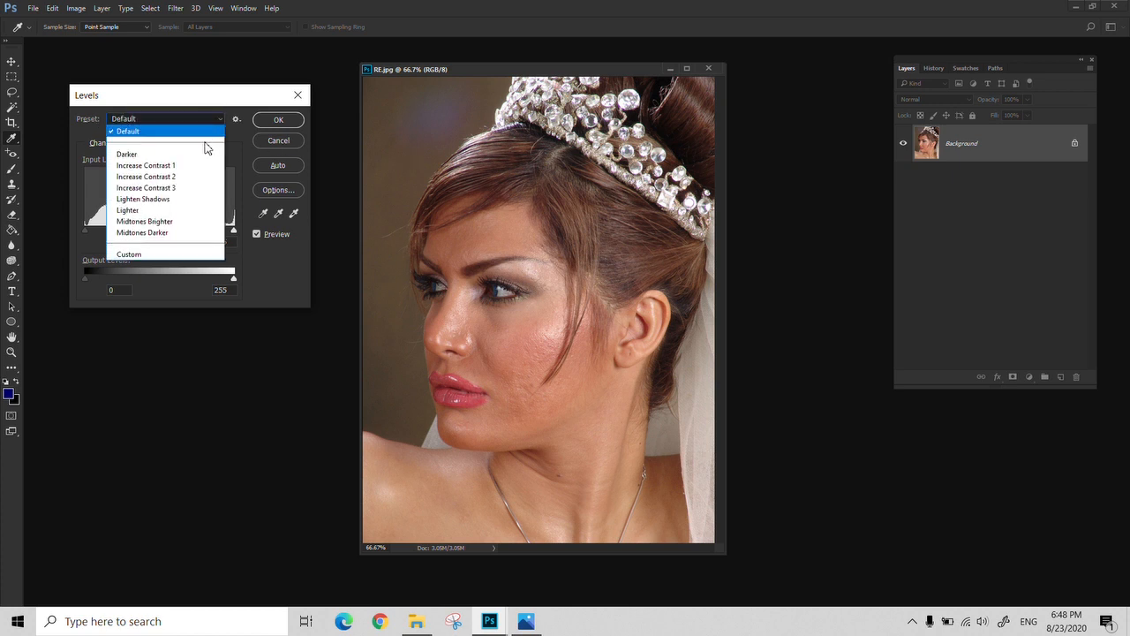
pyautogui.click(166, 178)
pyautogui.click(218, 121)
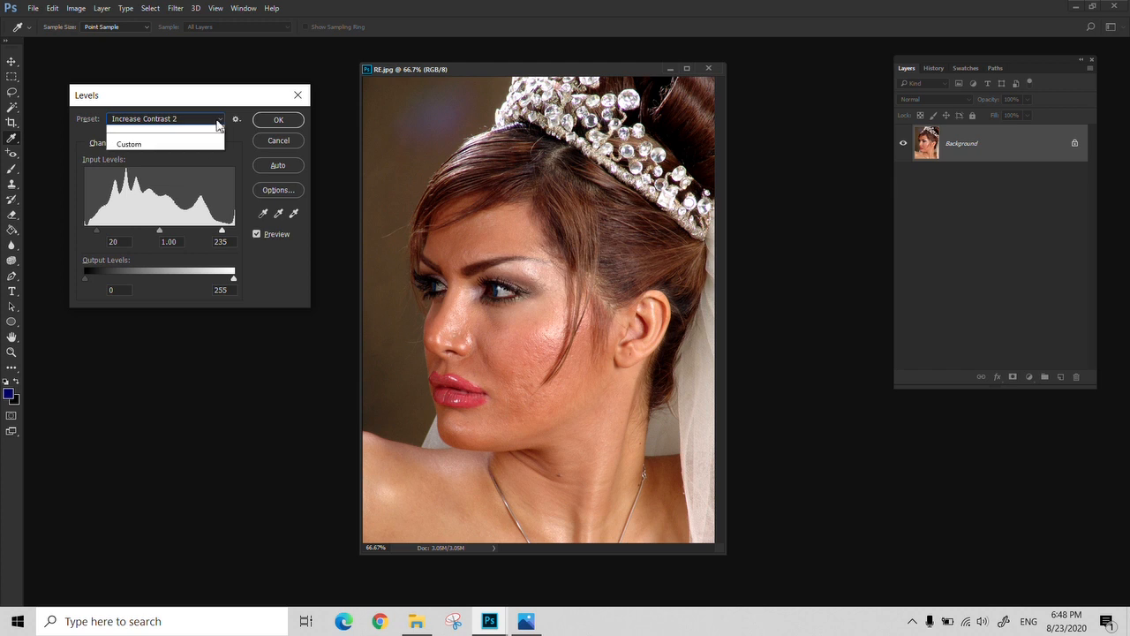
pyautogui.click(176, 214)
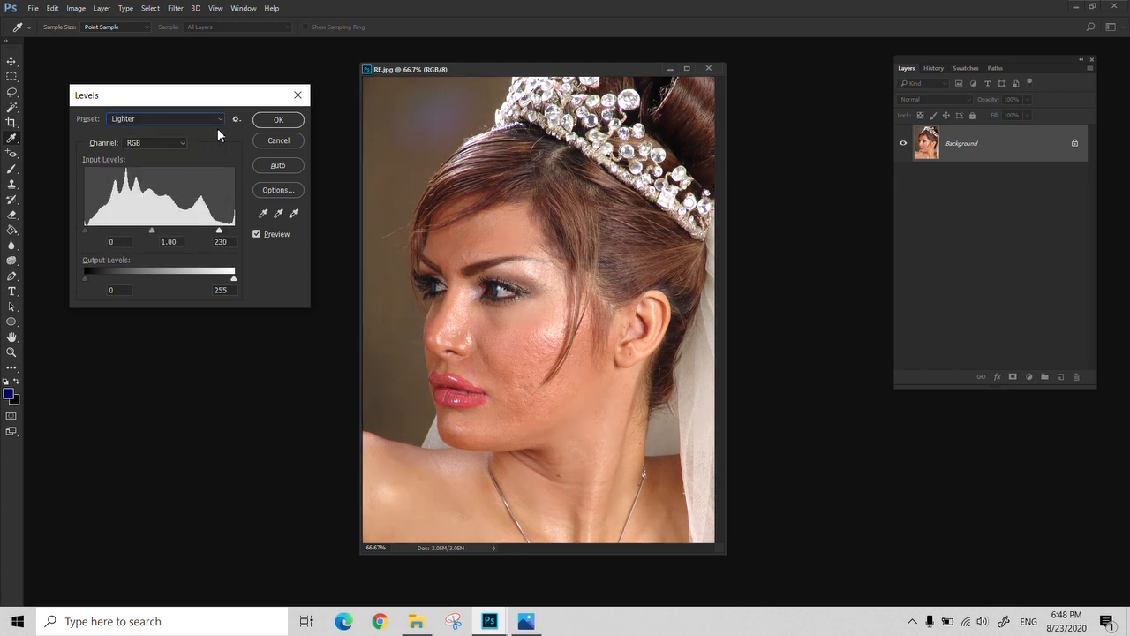
pyautogui.click(217, 124)
pyautogui.click(168, 226)
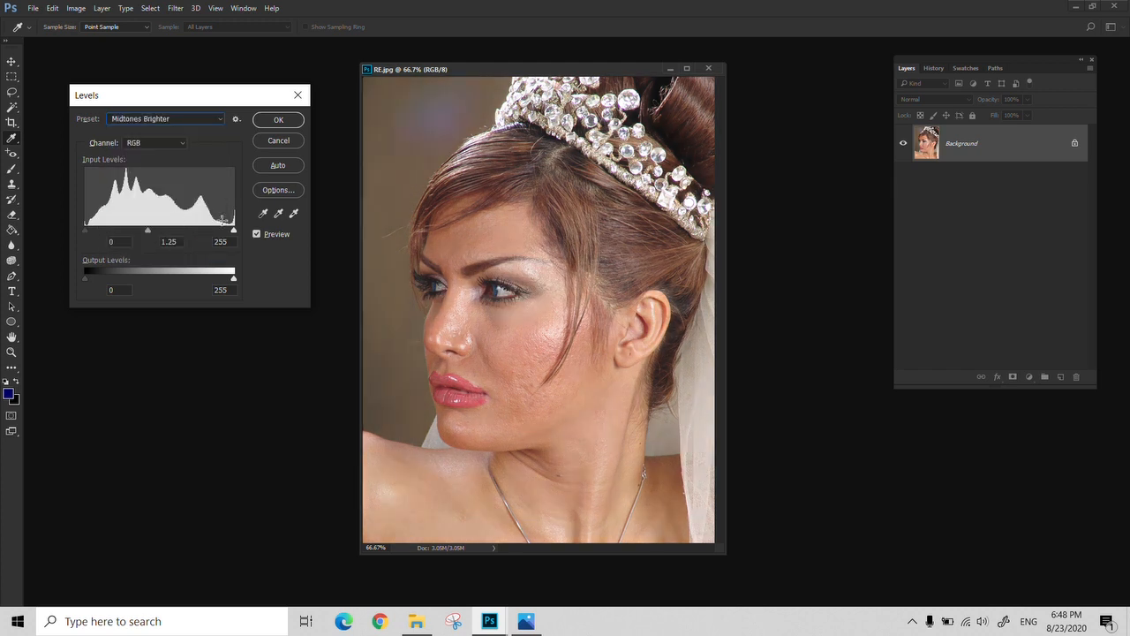
pyautogui.click(211, 118)
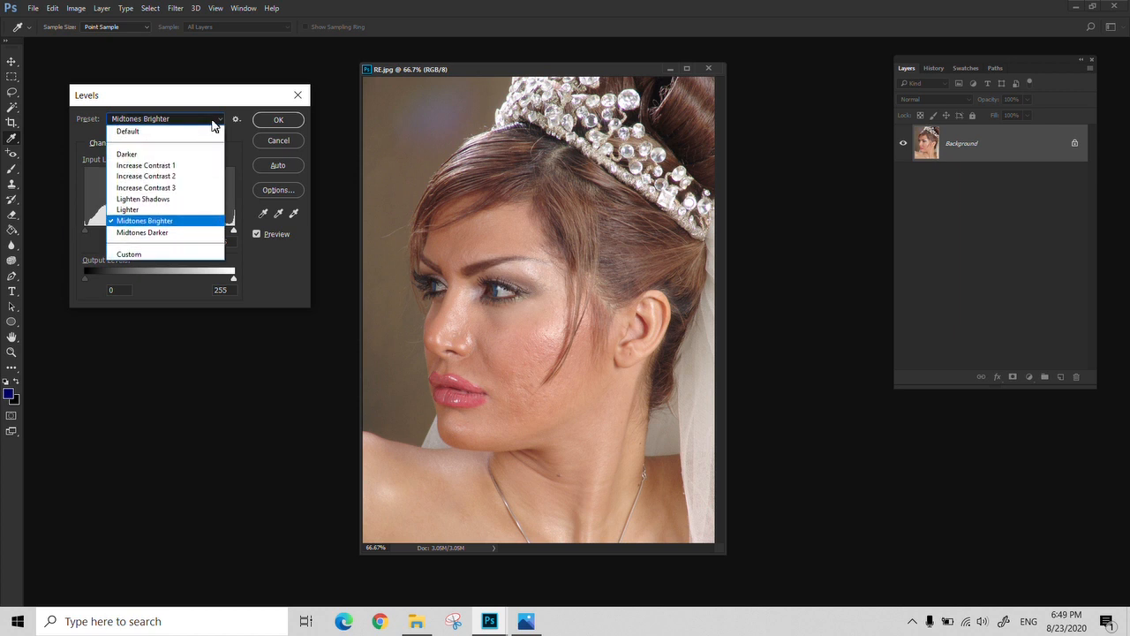
pyautogui.click(168, 131)
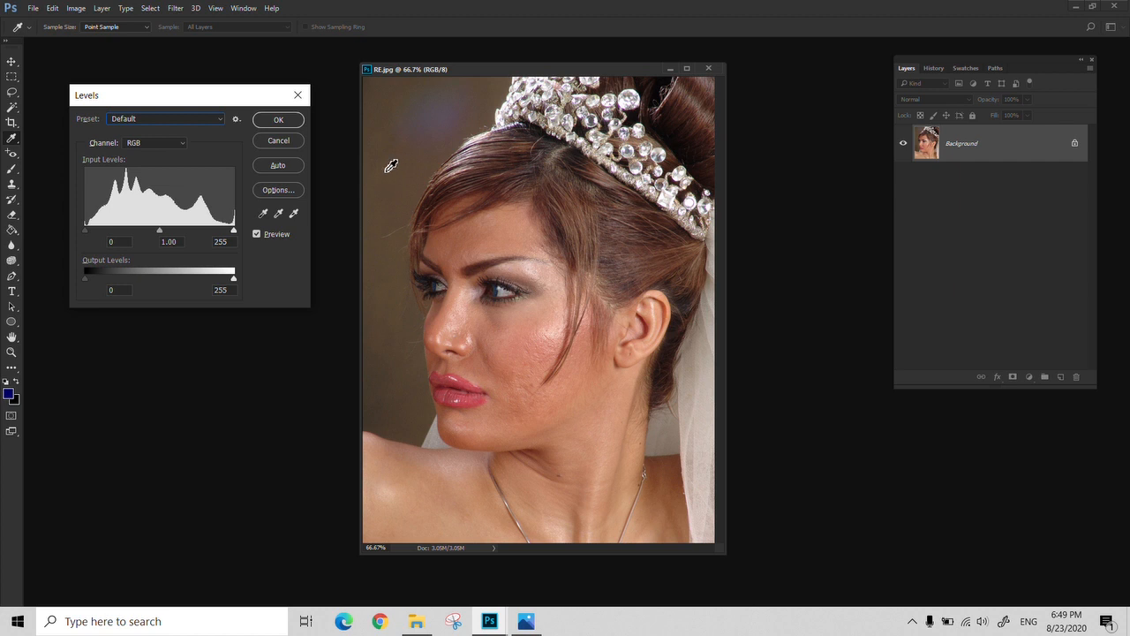
# Try the Levels highlight input at 239, and try it at 202 with midtones at 0.82
pyautogui.click(186, 119)
pyautogui.click(252, 241)
pyautogui.moveTo(234, 230); pyautogui.dragTo(224, 229)
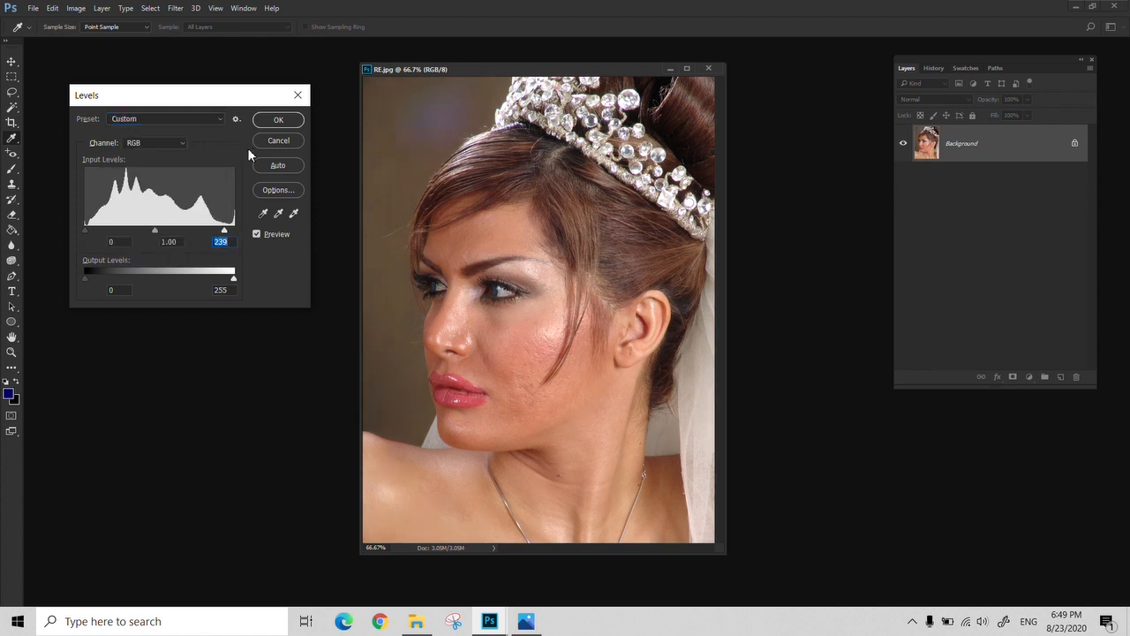
pyautogui.click(236, 118)
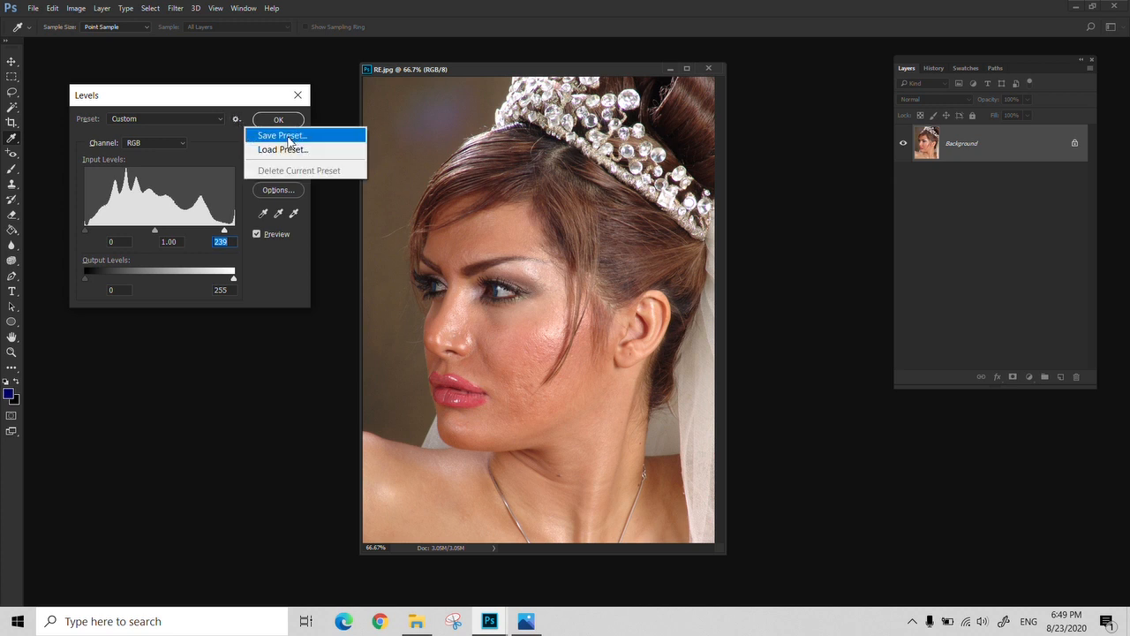
pyautogui.click(291, 267)
pyautogui.moveTo(217, 228); pyautogui.dragTo(151, 227)
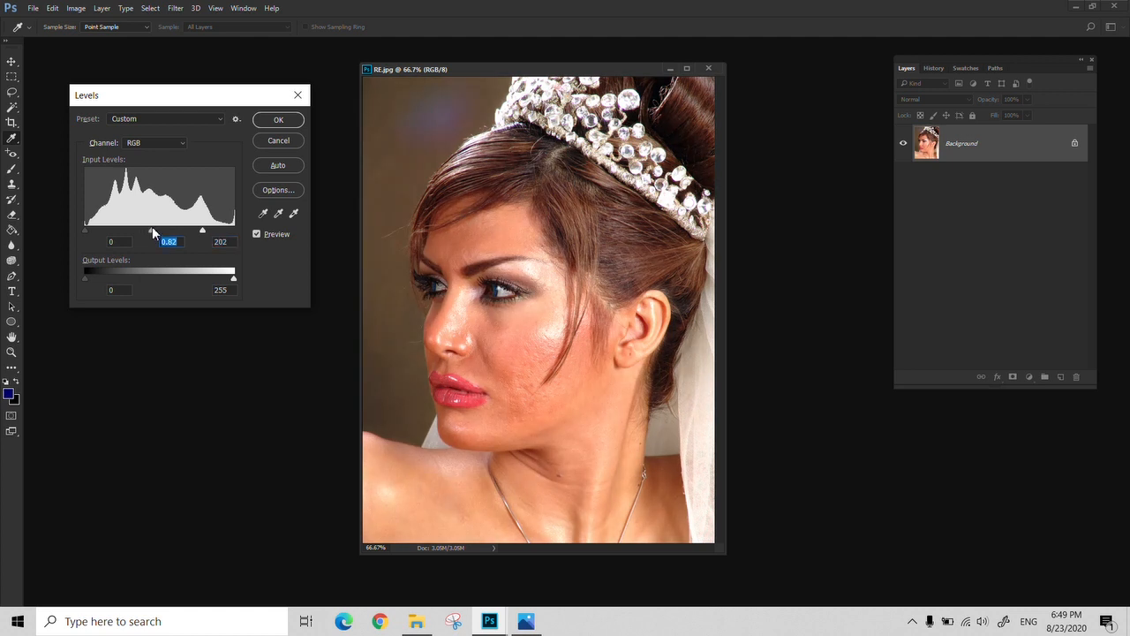
# View the options for saving or loading a Levels preset and the preset list, and reset the Levels values
pyautogui.click(237, 120)
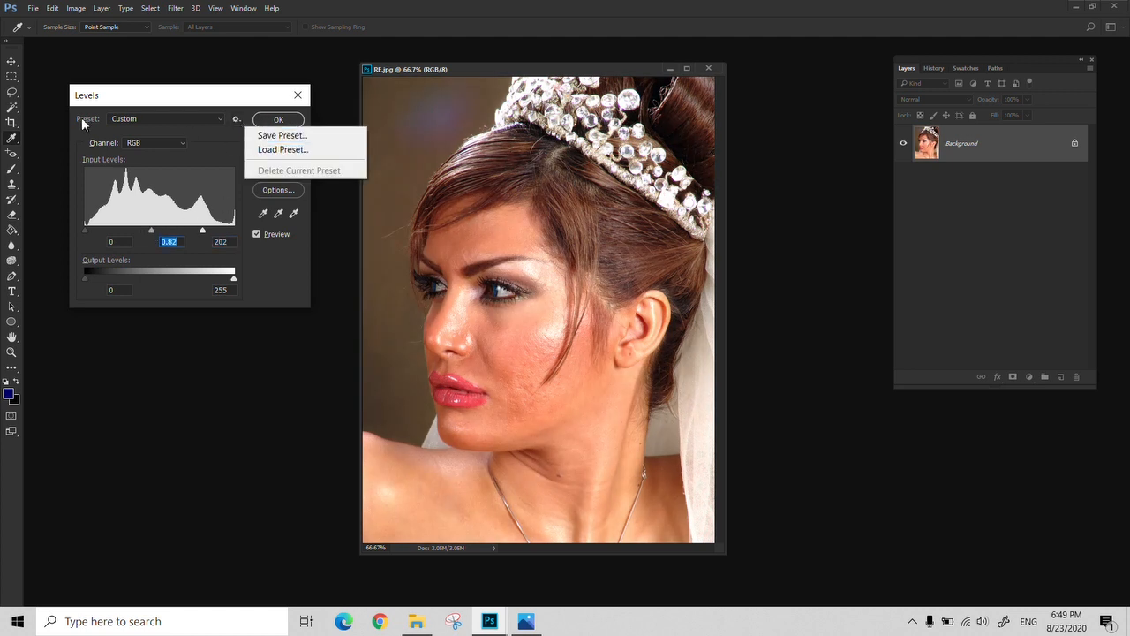
pyautogui.click(208, 149)
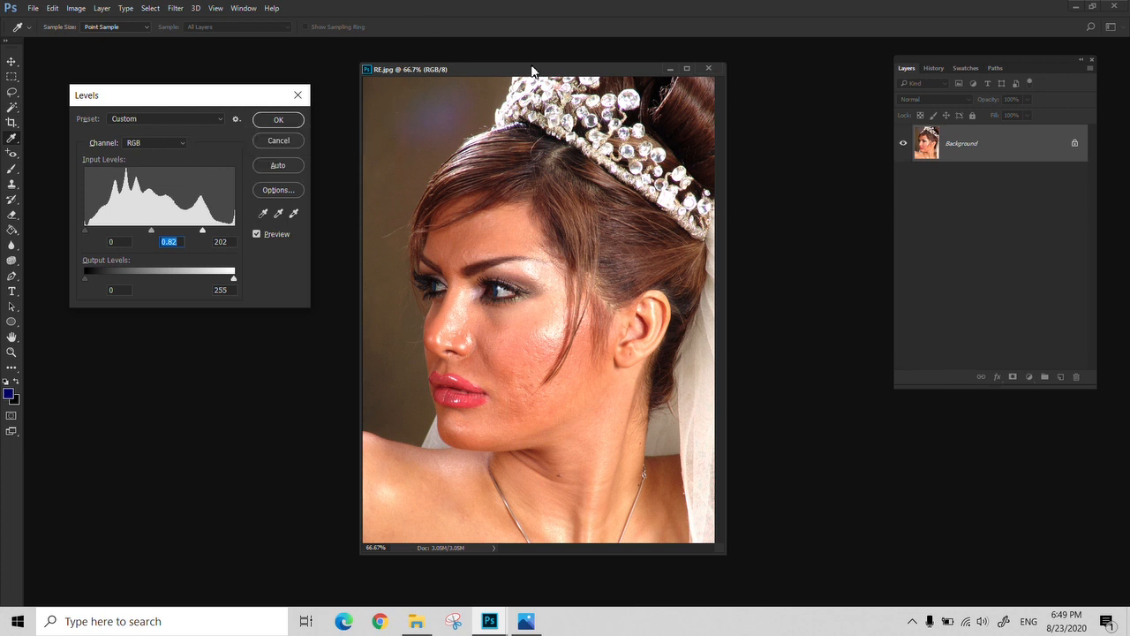
pyautogui.click(216, 118)
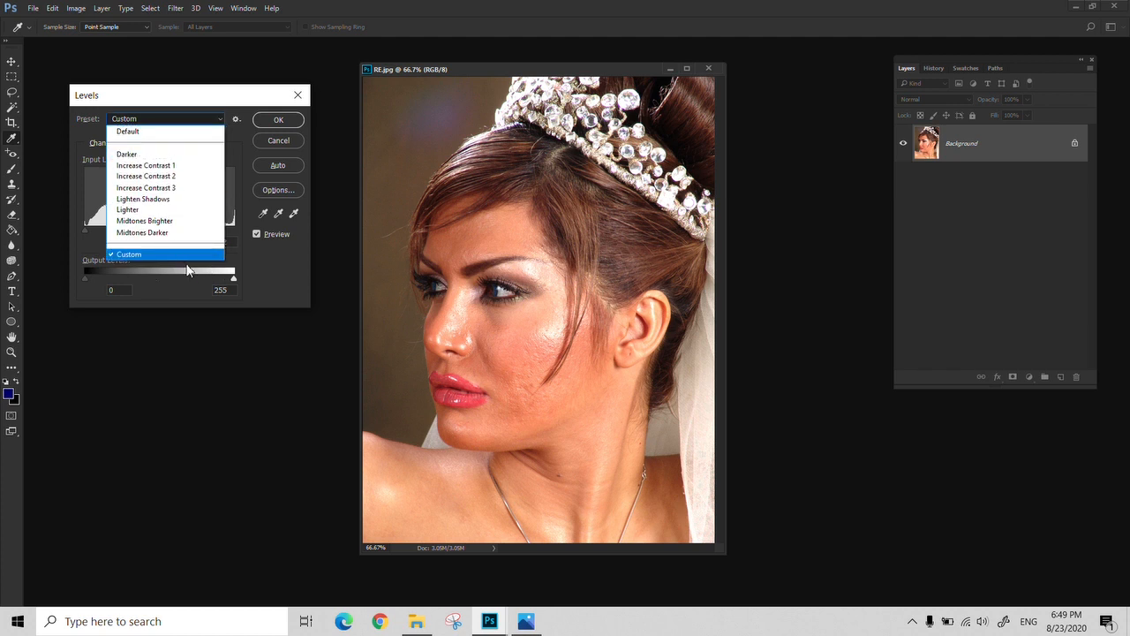
pyautogui.click(274, 274)
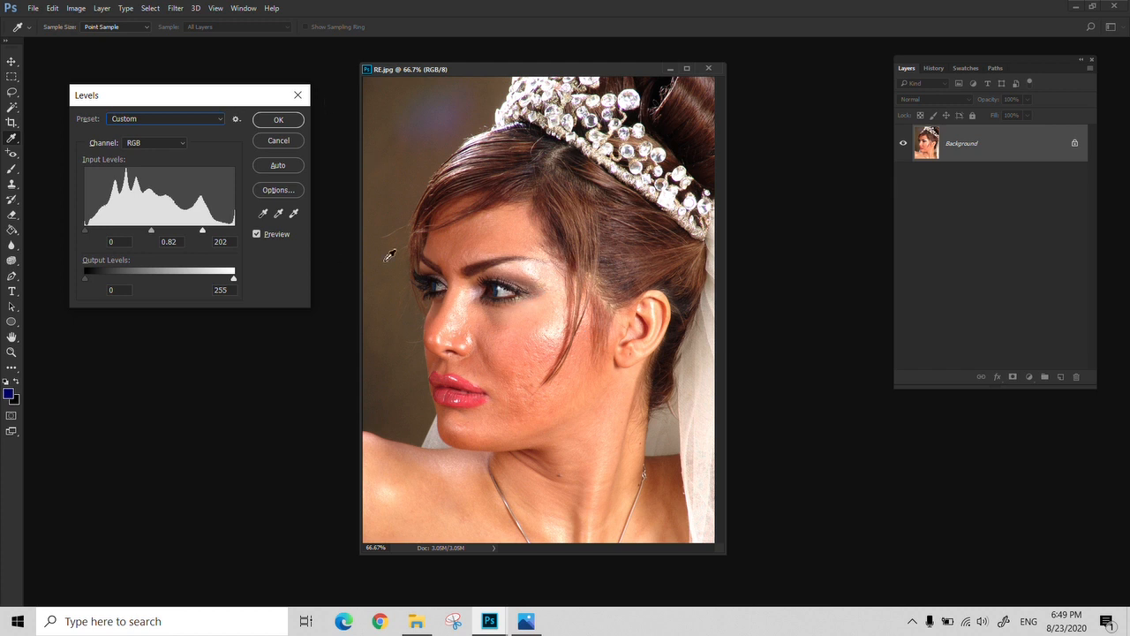
pyautogui.keyDown('alt'); pyautogui.click(278, 140); pyautogui.keyUp('alt')
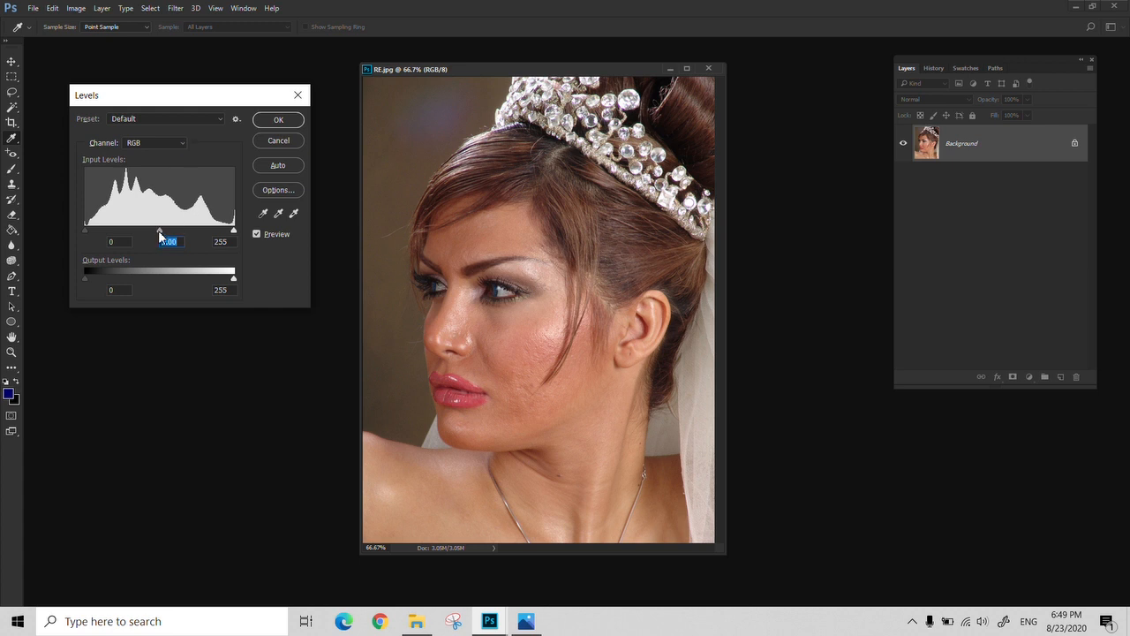
# Try the Levels midtone input at 0.91 for the RGB channel, and reset the values
pyautogui.moveTo(158, 230); pyautogui.dragTo(157, 231)
pyautogui.moveTo(161, 231); pyautogui.dragTo(165, 233)
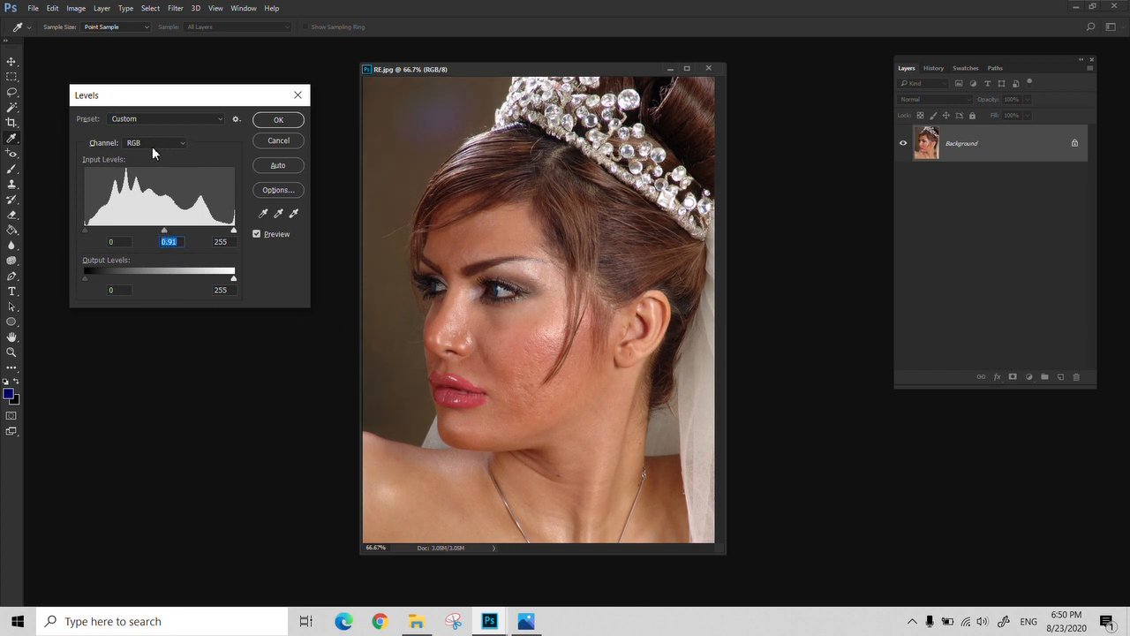
pyautogui.keyDown('alt'); pyautogui.click(287, 140); pyautogui.keyUp('alt')
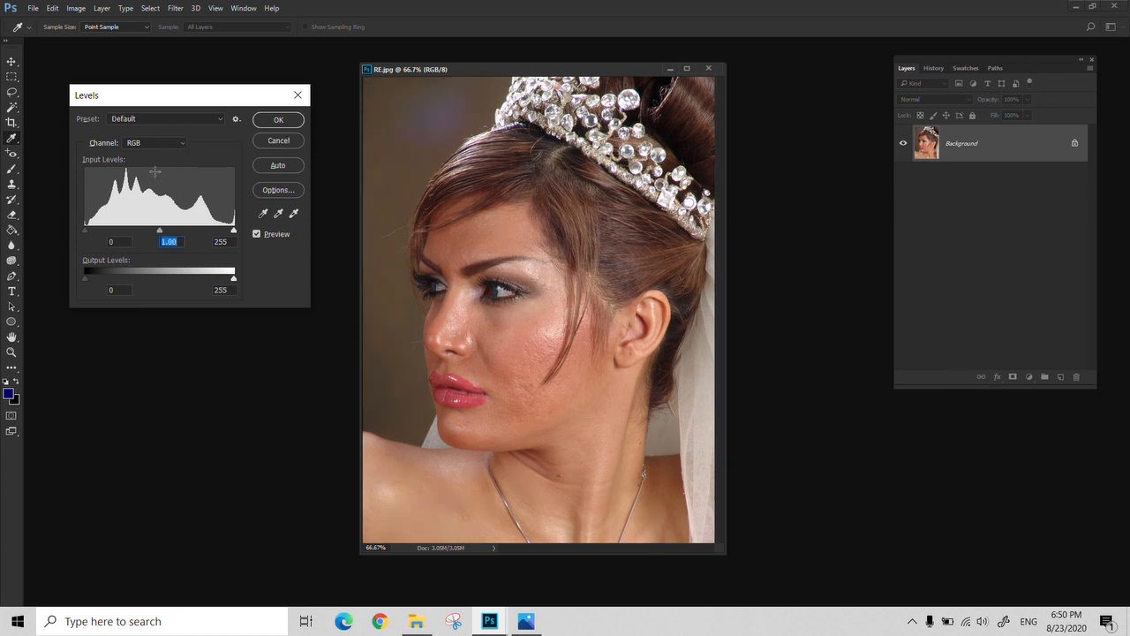
# Switch Levels to the Red channel, try its shadow input at 42, and return it to 0
pyautogui.click(154, 142)
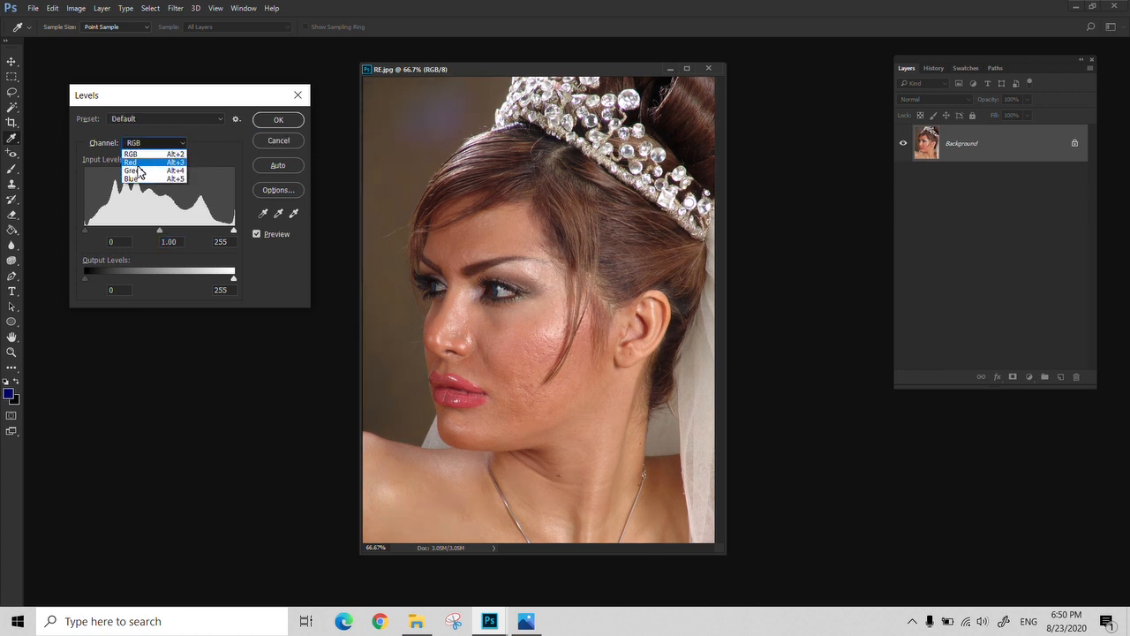
pyautogui.click(139, 163)
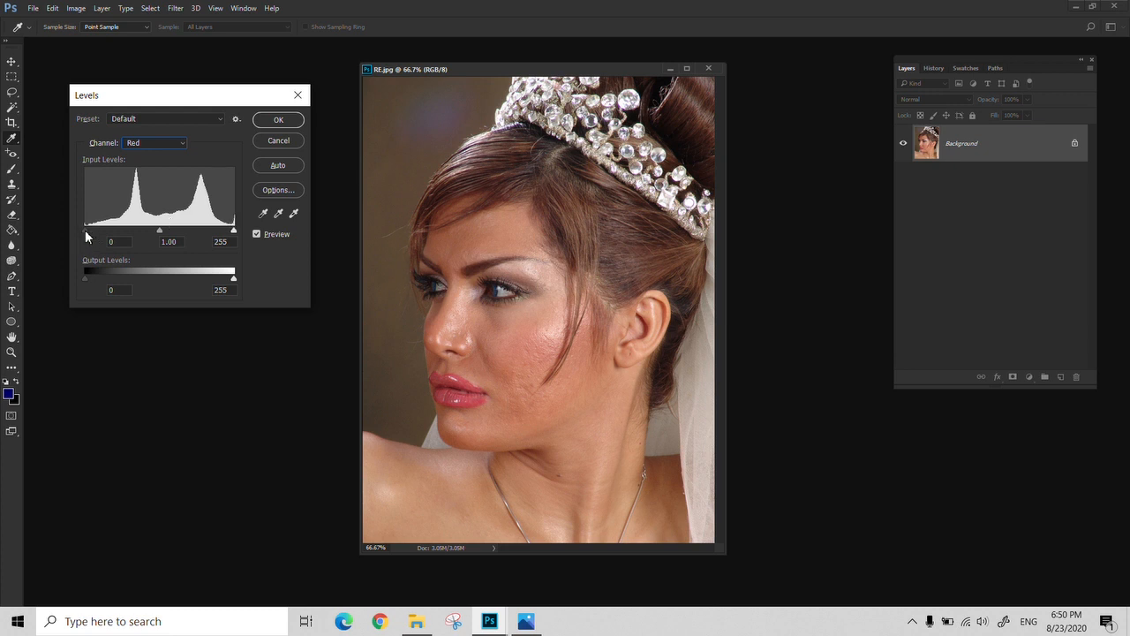
pyautogui.moveTo(85, 230)
pyautogui.mouseDown()
pyautogui.moveTo(126, 229)
pyautogui.moveTo(109, 231)
pyautogui.mouseUp()
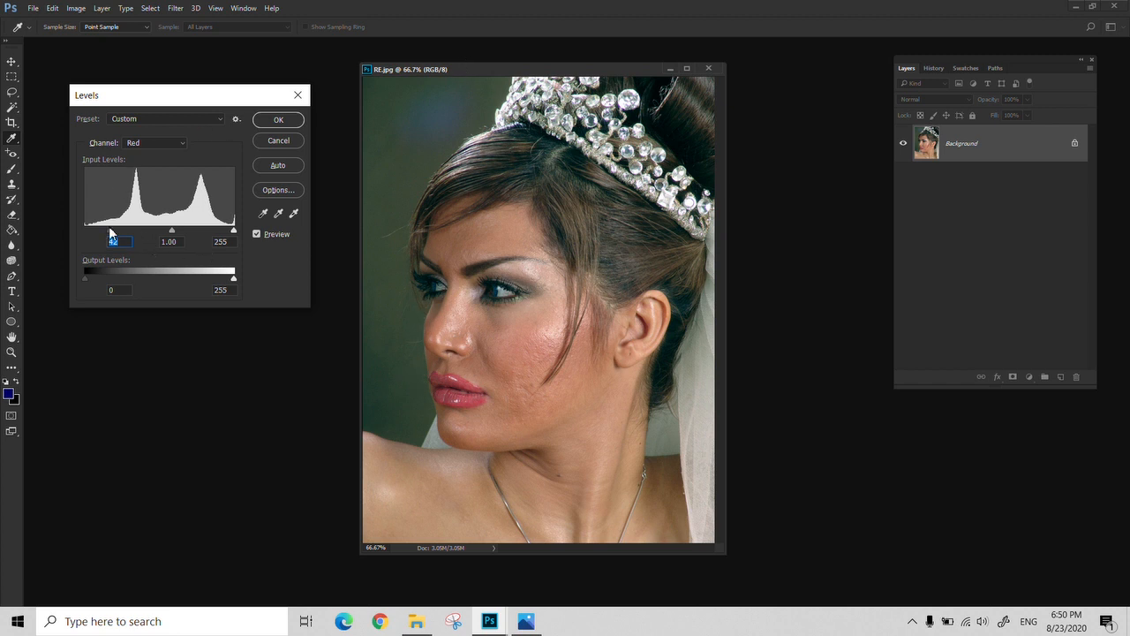
pyautogui.moveTo(109, 231); pyautogui.dragTo(85, 232)
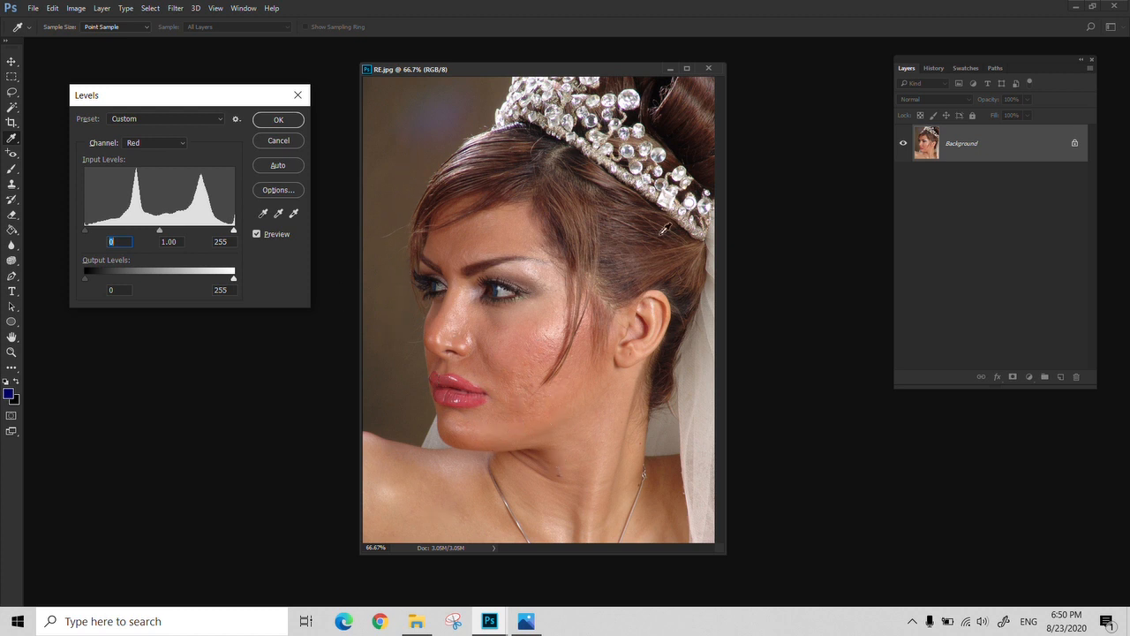
pyautogui.moveTo(85, 231); pyautogui.dragTo(111, 242)
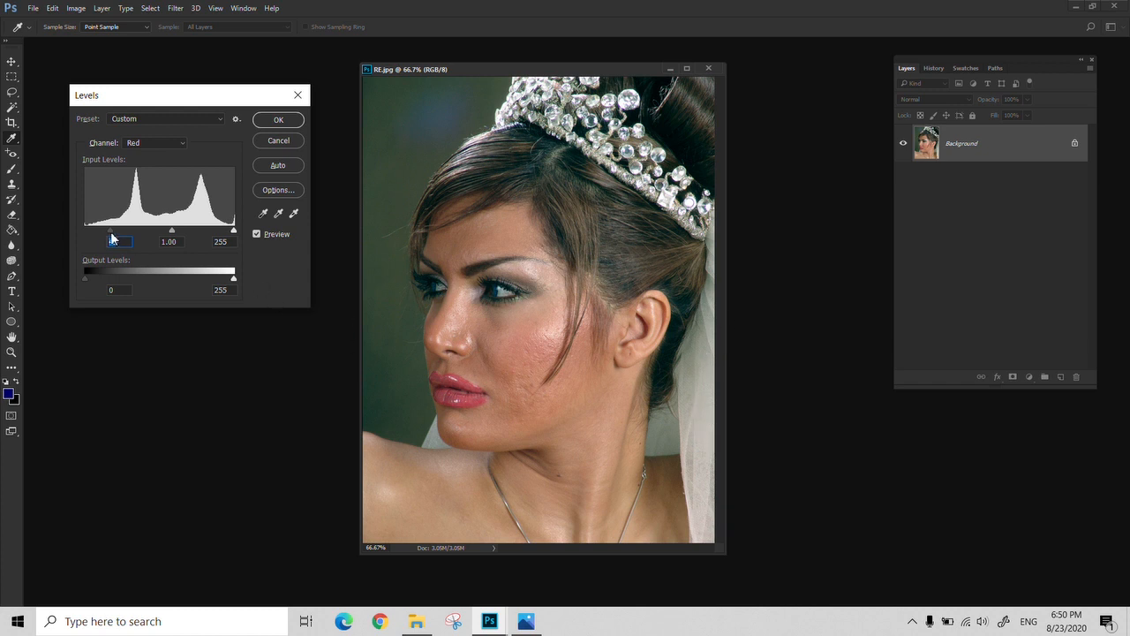
pyautogui.write('0')
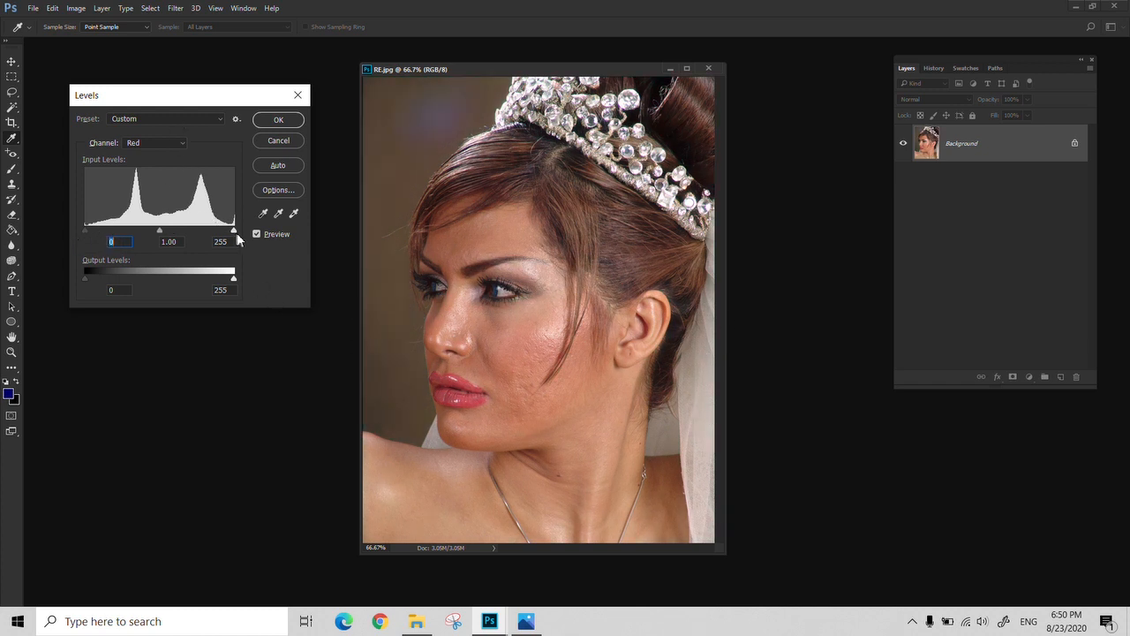
# Try raising the shadow input level of the Blue channel, and discard the Levels adjustment
pyautogui.click(180, 143)
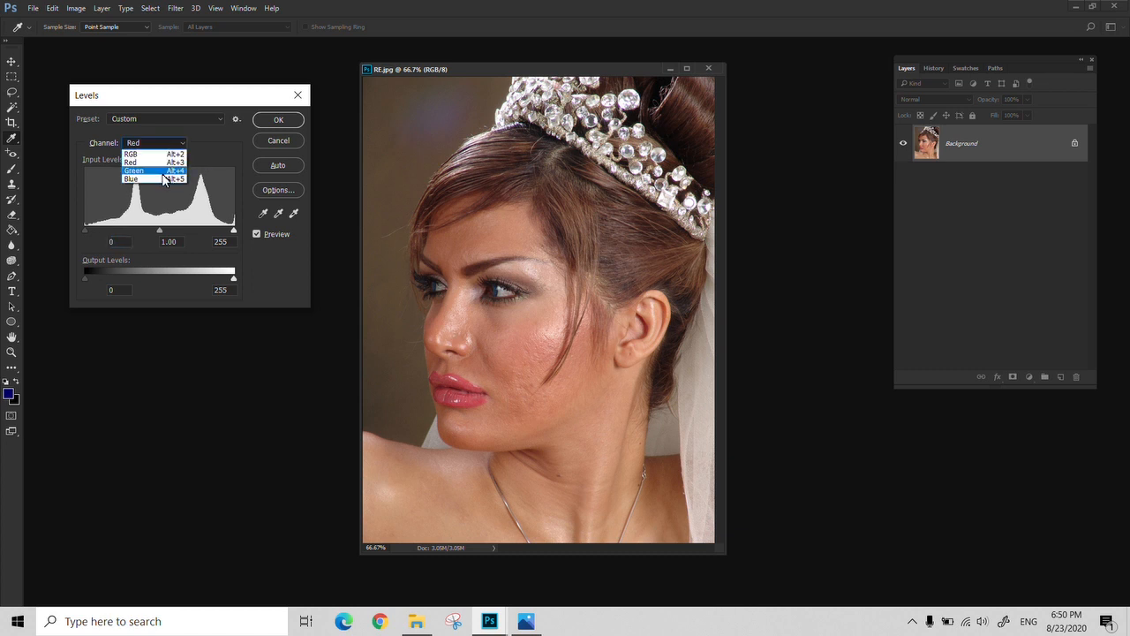
pyautogui.click(155, 179)
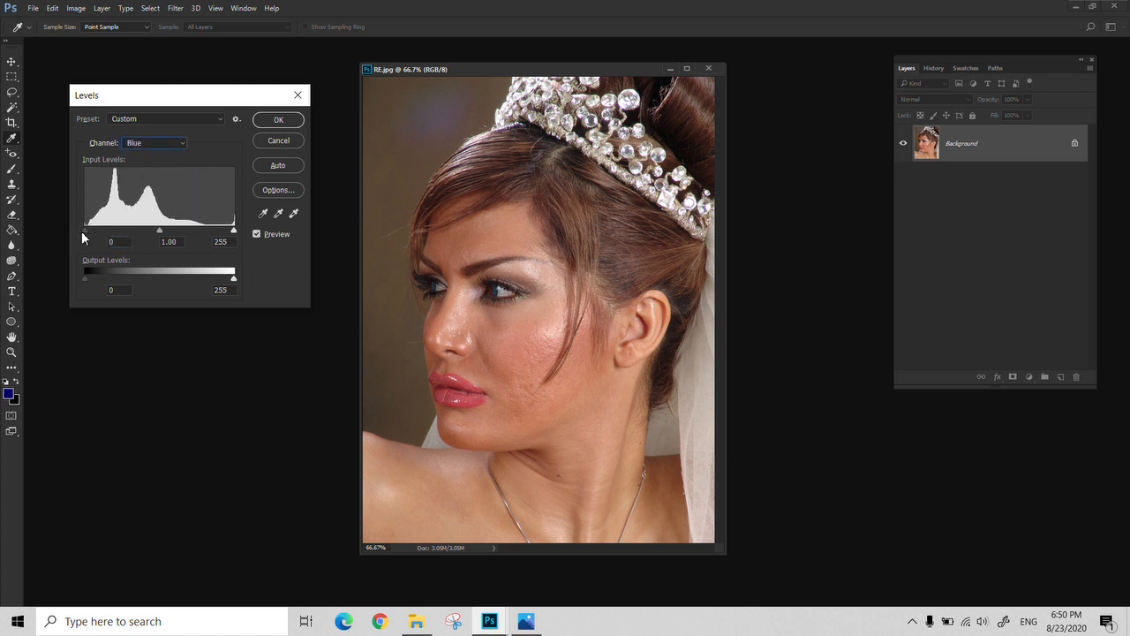
pyautogui.moveTo(84, 229); pyautogui.dragTo(108, 231)
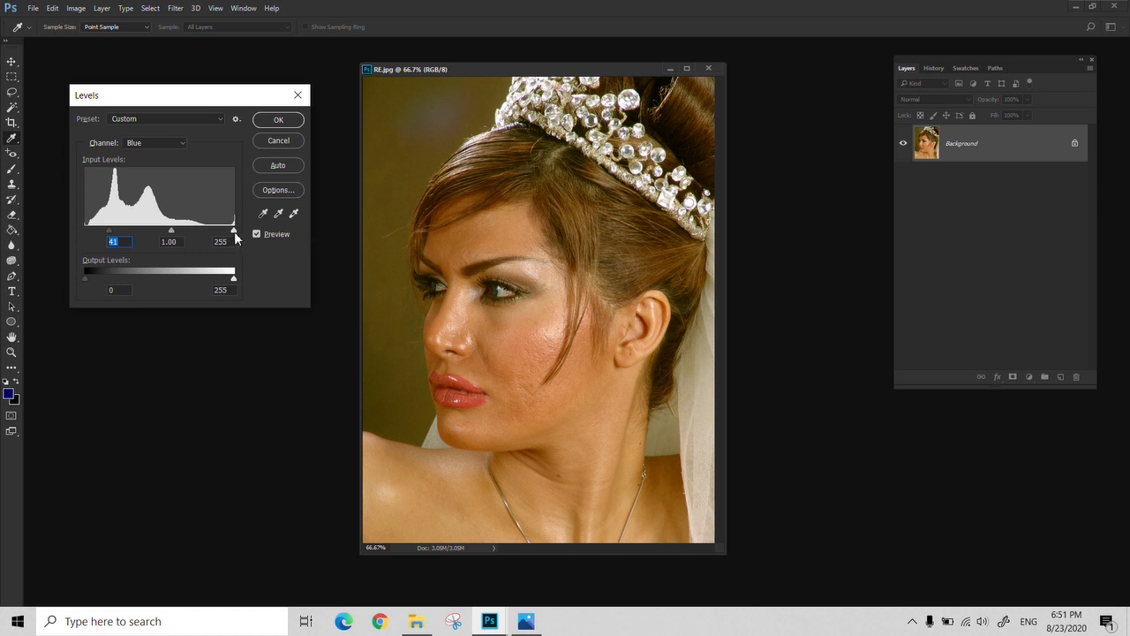
pyautogui.moveTo(235, 233)
pyautogui.mouseDown()
pyautogui.moveTo(205, 233)
pyautogui.moveTo(261, 237)
pyautogui.mouseUp()
pyautogui.click(278, 139)
# Open Balance.JPG from the 007 folder as a separate document and enlarge its window
pyautogui.click(416, 621)
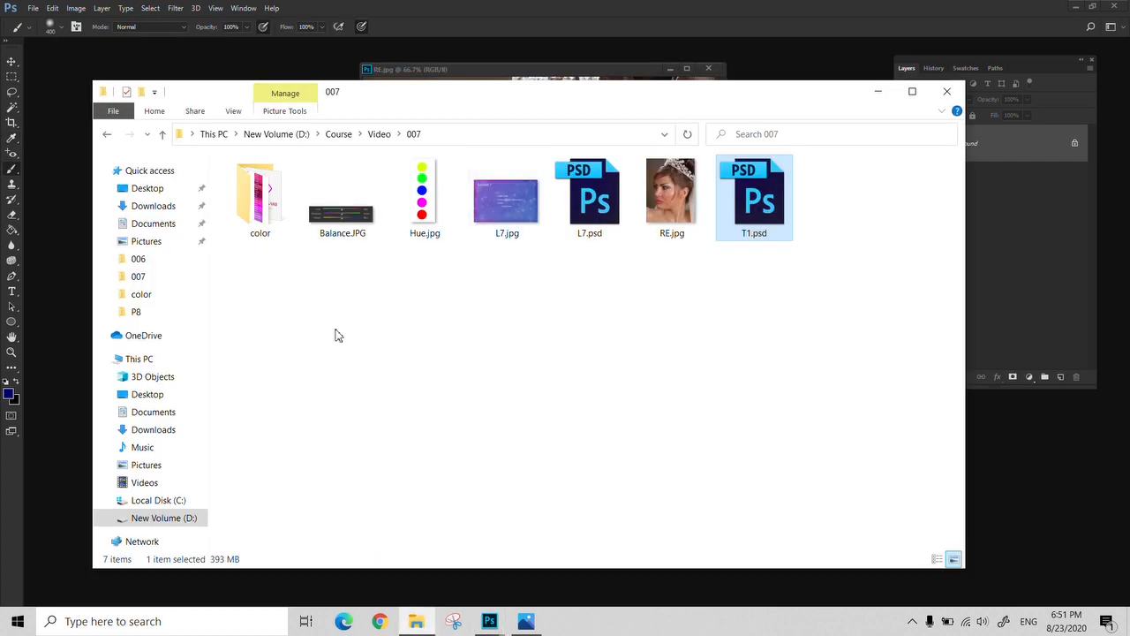
pyautogui.moveTo(343, 212); pyautogui.dragTo(76, 344)
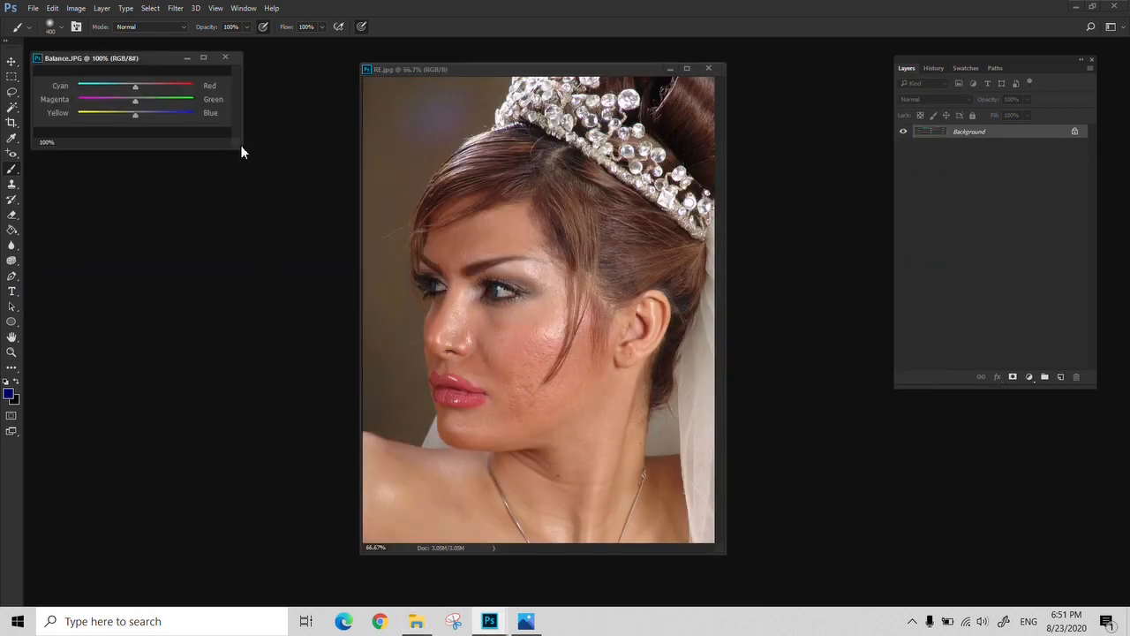
pyautogui.moveTo(241, 151); pyautogui.dragTo(476, 328)
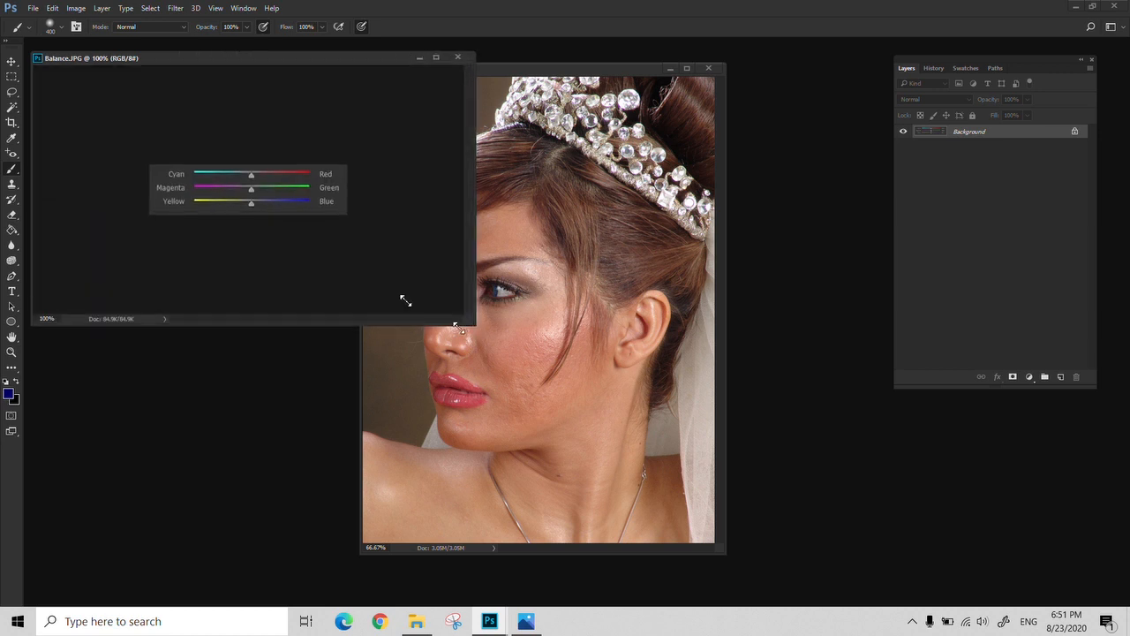
# Zoom Balance.JPG to 200% and move the RE.jpg window aside so the color balance sliders show beside the portrait
pyautogui.press('z')
pyautogui.click(243, 191)
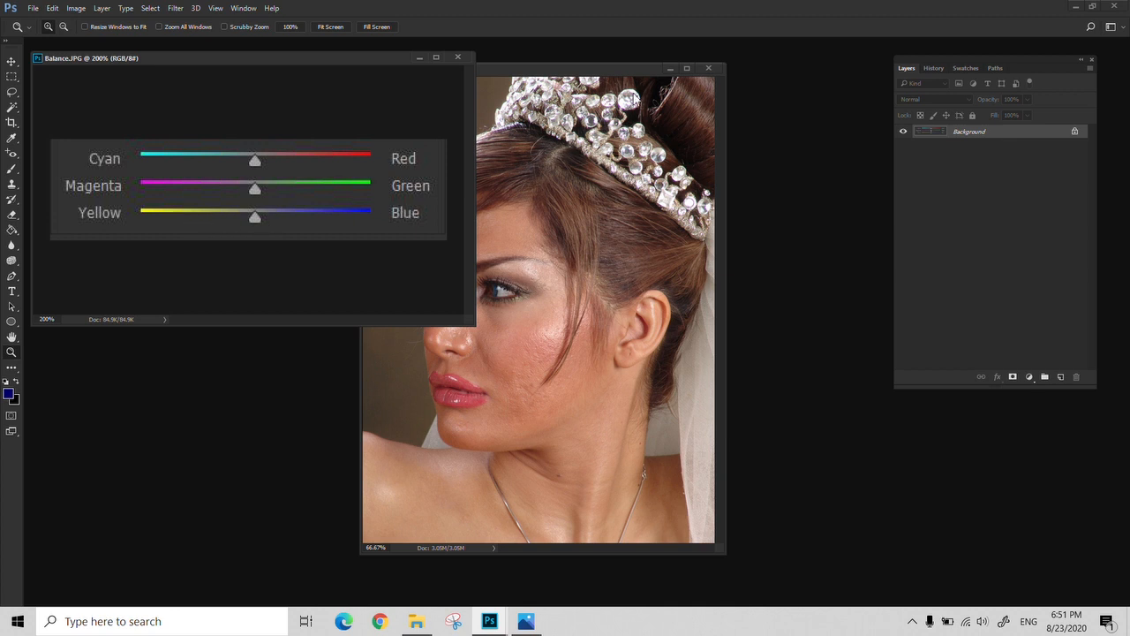
pyautogui.moveTo(586, 66); pyautogui.dragTo(651, 68)
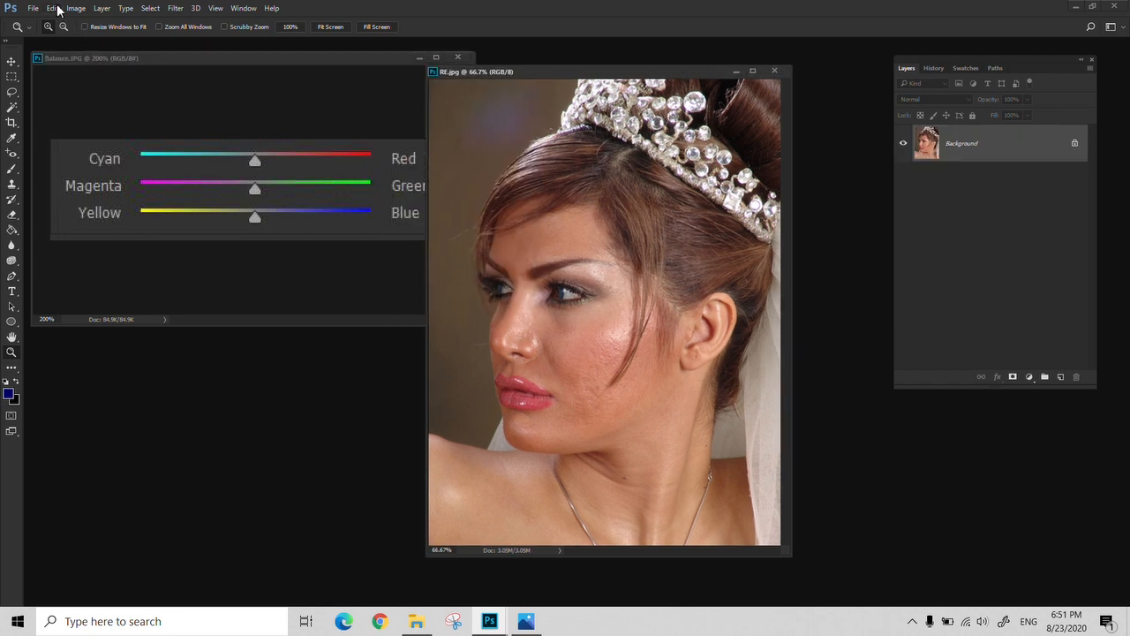
# Start a Levels adjustment on RE.jpg, choose the Green channel, and move the dialog clear of the face
pyautogui.click(74, 8)
pyautogui.moveTo(159, 46)
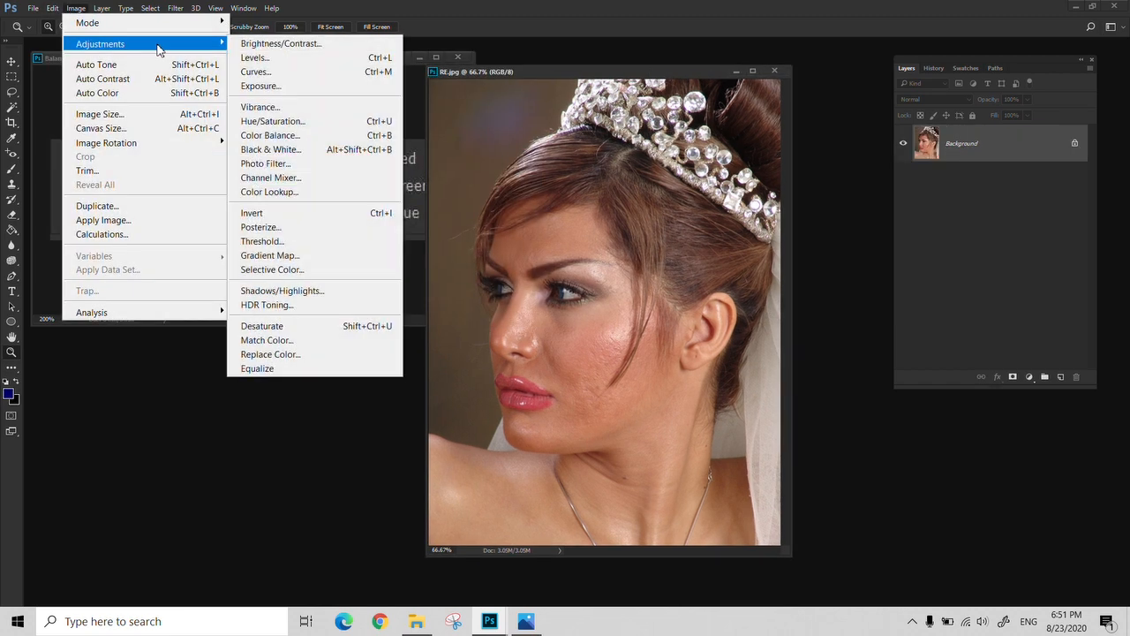
pyautogui.click(330, 56)
pyautogui.moveTo(232, 98); pyautogui.dragTo(450, 284)
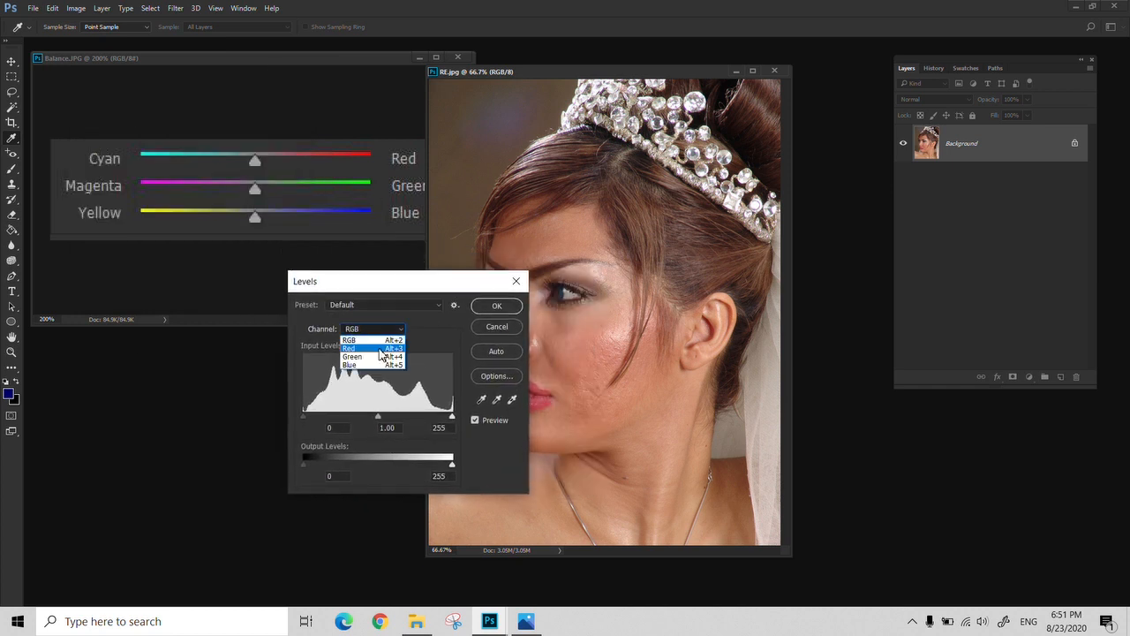
pyautogui.click(368, 356)
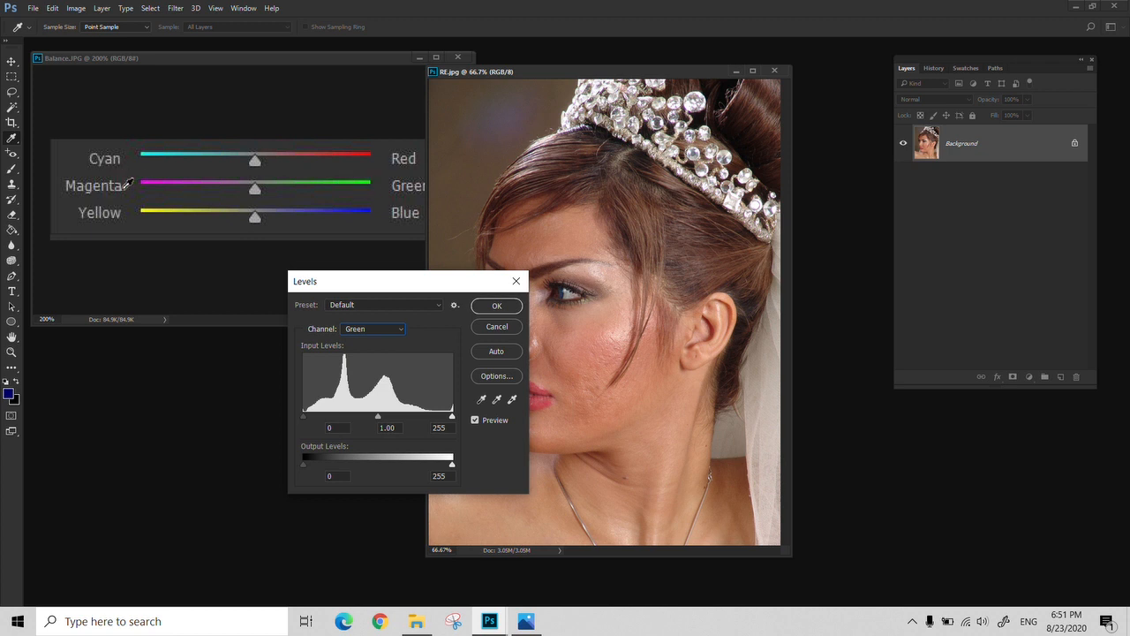
pyautogui.moveTo(417, 281); pyautogui.dragTo(323, 333)
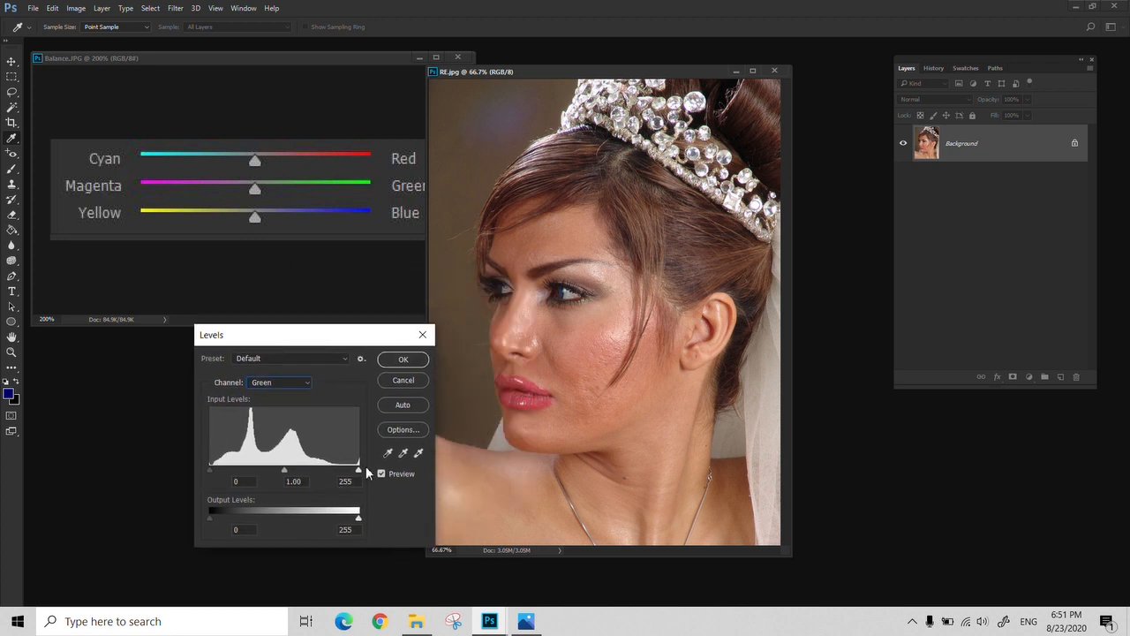
# Try raising the Green channel's shadow input level, and return it to 0
pyautogui.moveTo(210, 468); pyautogui.dragTo(235, 470)
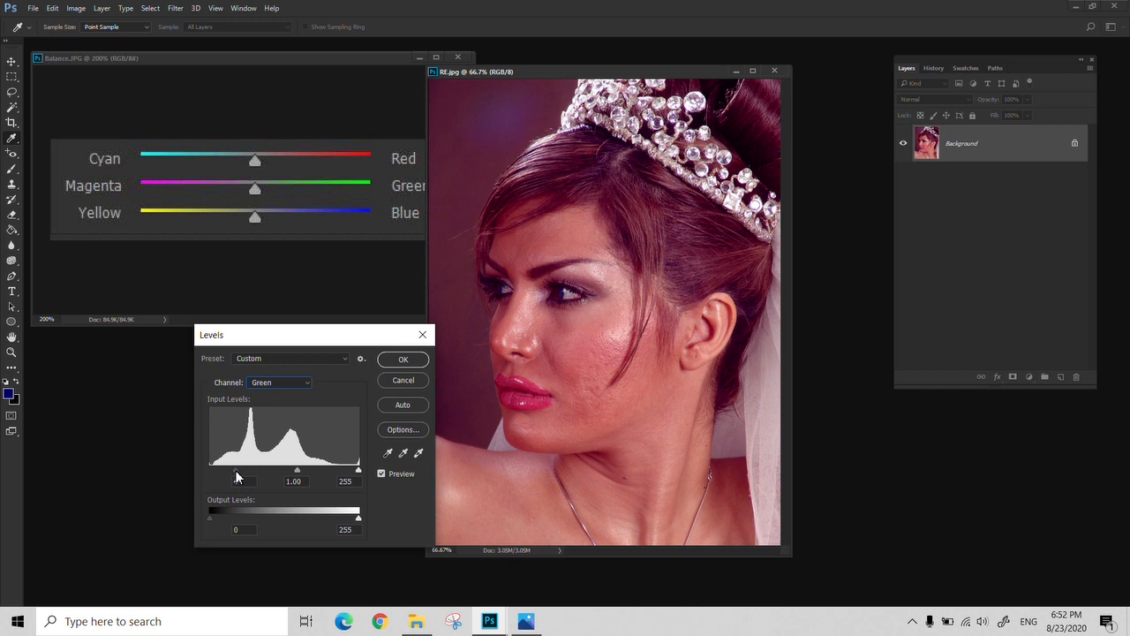
pyautogui.moveTo(235, 470)
pyautogui.mouseDown()
pyautogui.moveTo(206, 472)
pyautogui.moveTo(227, 471)
pyautogui.mouseUp()
pyautogui.write('0')
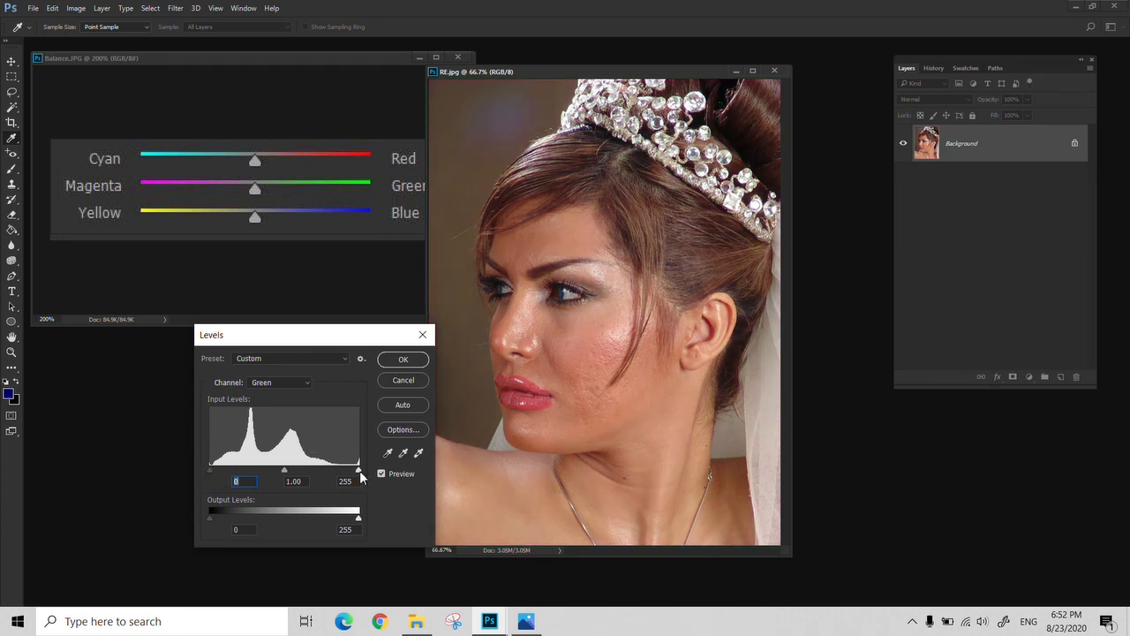
# Try a Green channel highlight input of 151, reset it to 255, try a shadow input of 67, and cancel Levels
pyautogui.moveTo(359, 469); pyautogui.dragTo(297, 476)
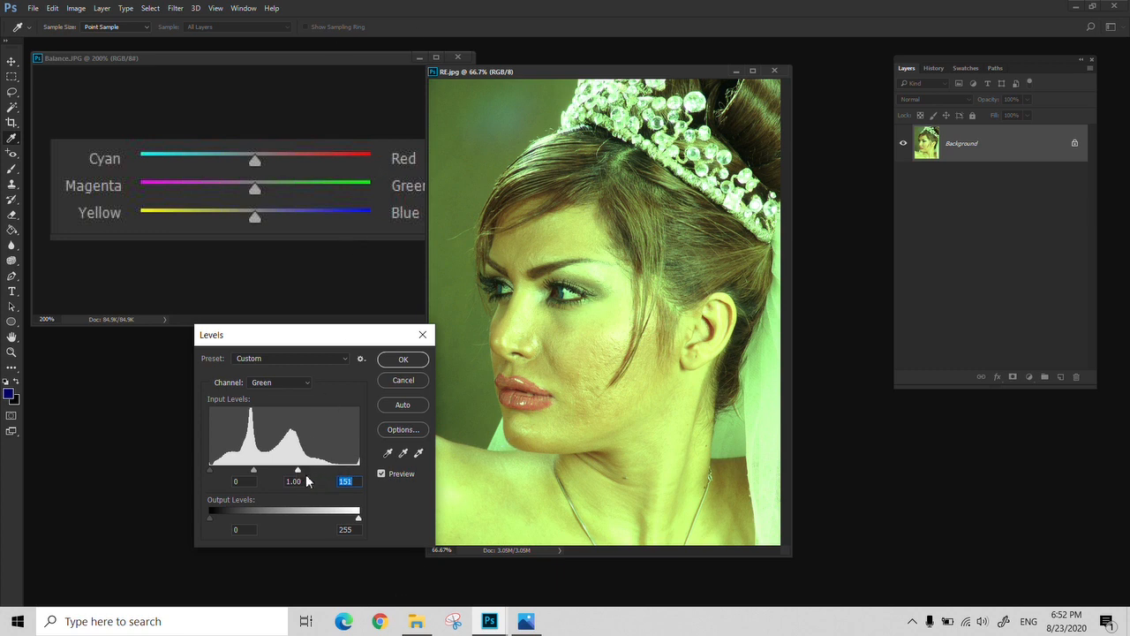
pyautogui.moveTo(298, 470); pyautogui.dragTo(357, 470)
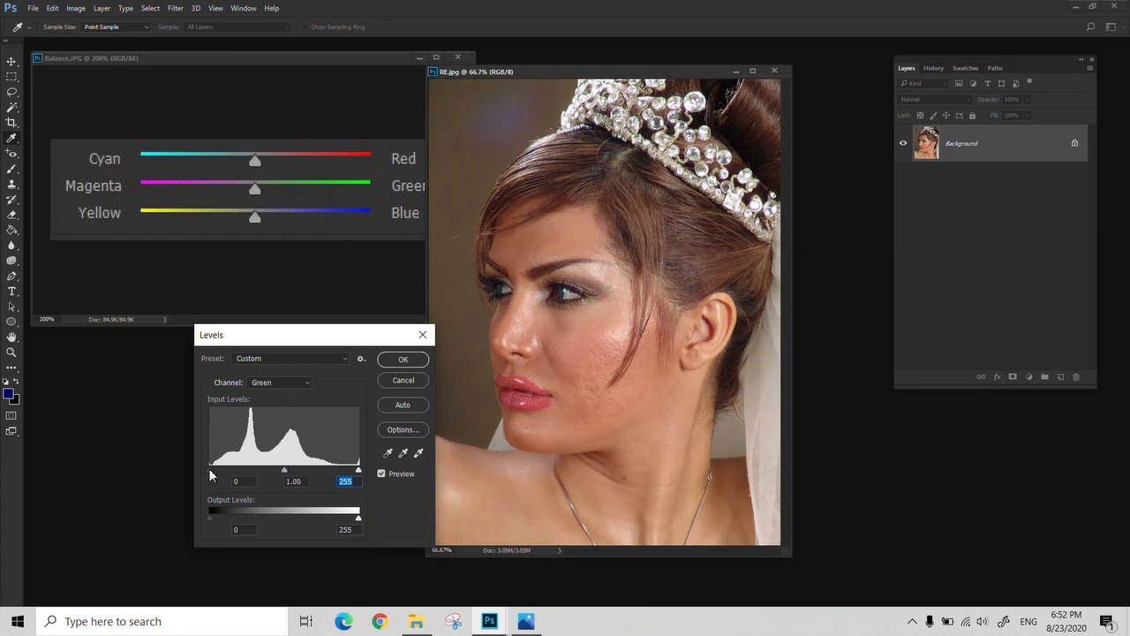
pyautogui.moveTo(210, 474); pyautogui.dragTo(248, 471)
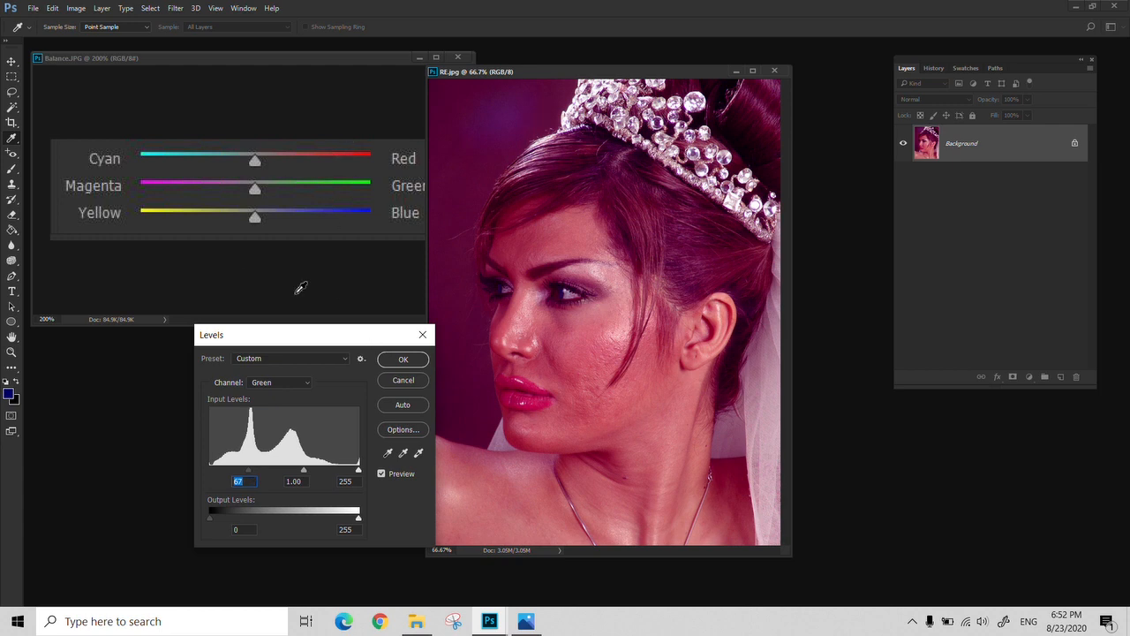
pyautogui.click(423, 336)
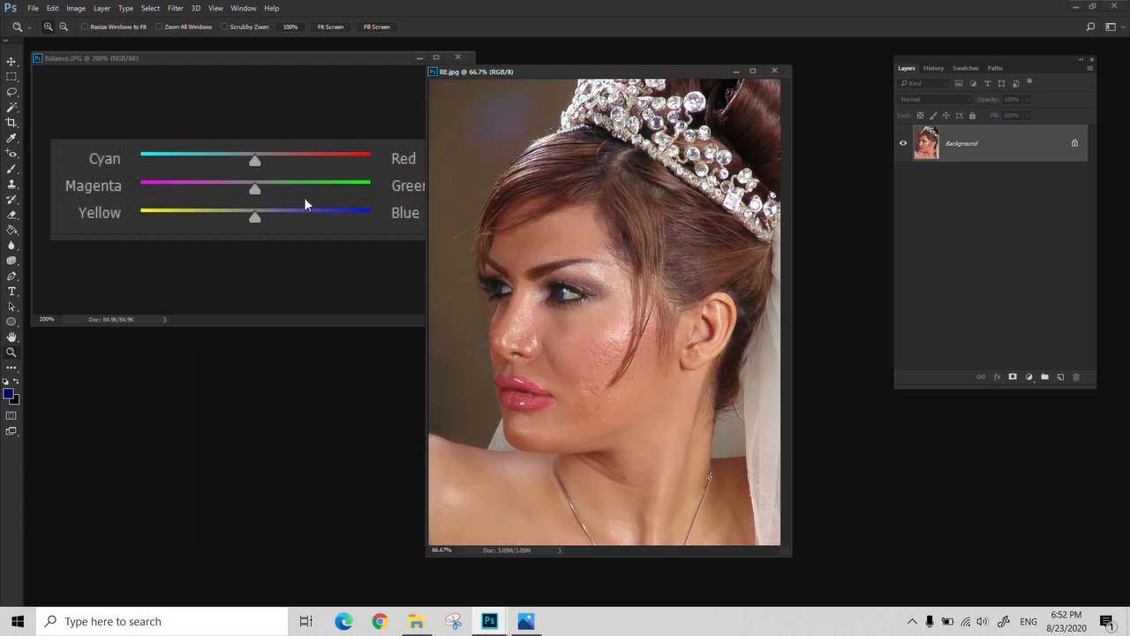
# Close Balance.JPG and start a Curves adjustment on RE.jpg with the dialog and portrait arranged side by side
pyautogui.click(246, 134)
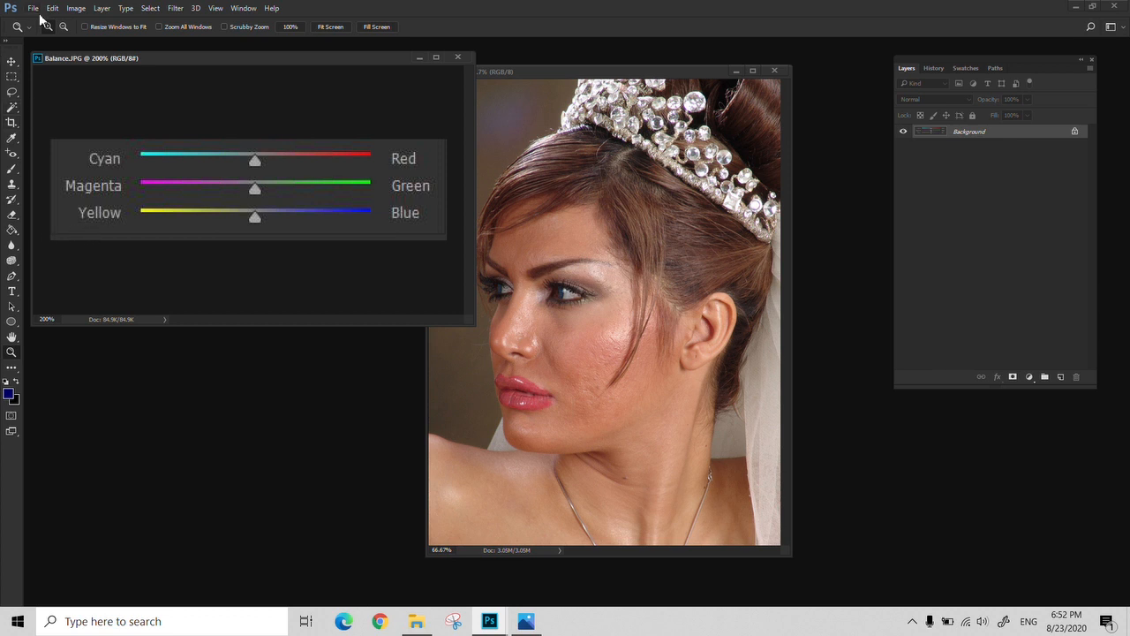
pyautogui.click(458, 58)
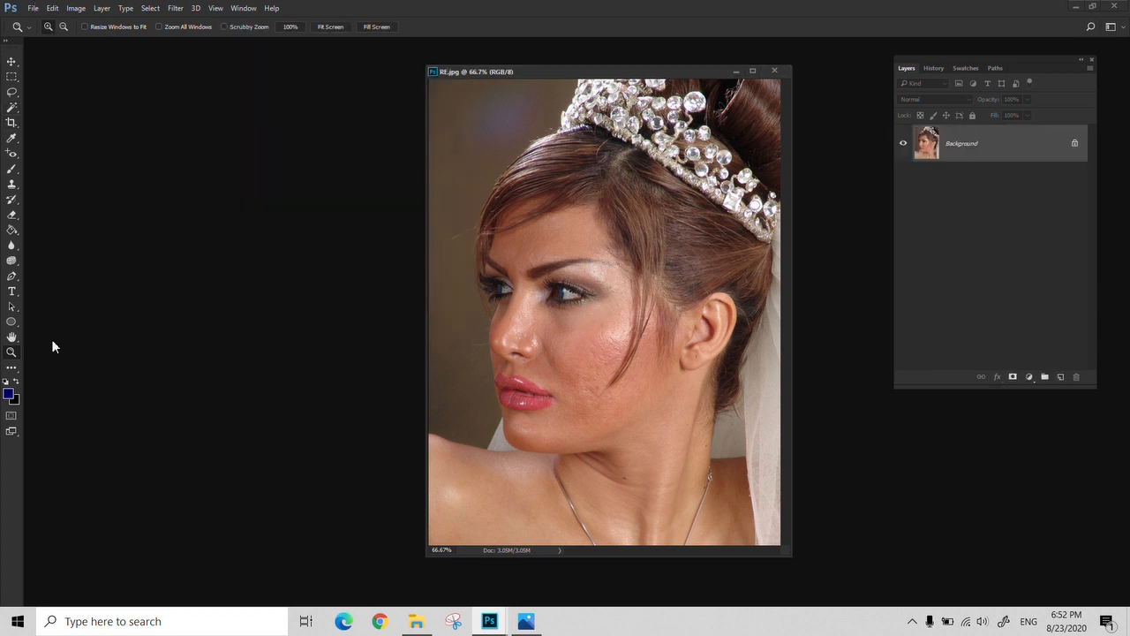
pyautogui.click(53, 9)
pyautogui.moveTo(76, 8)
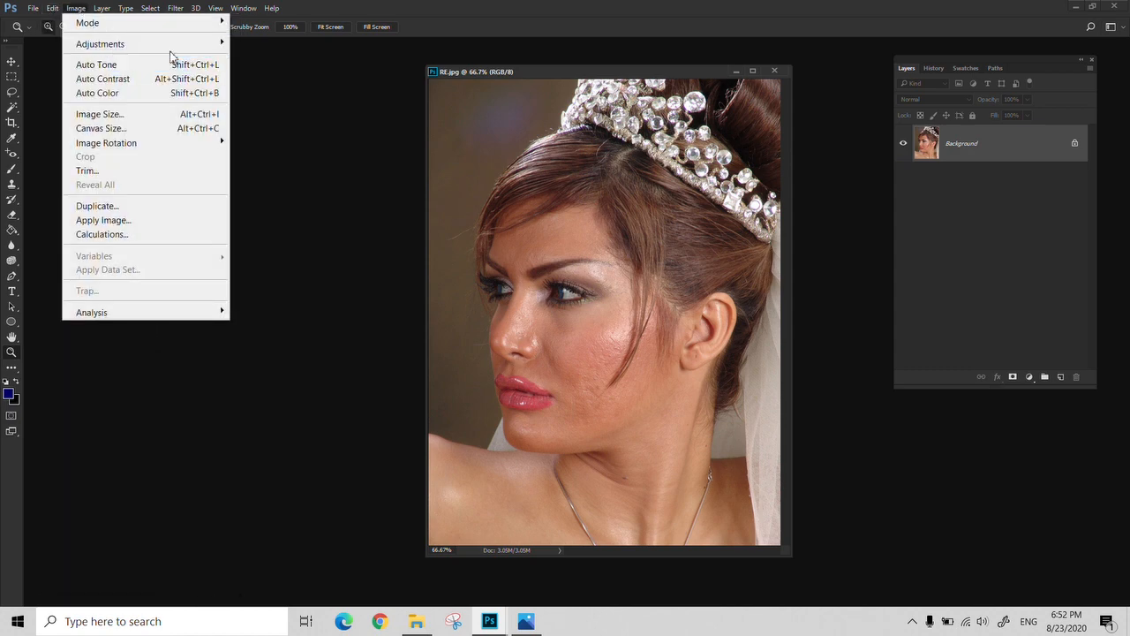
pyautogui.moveTo(173, 52)
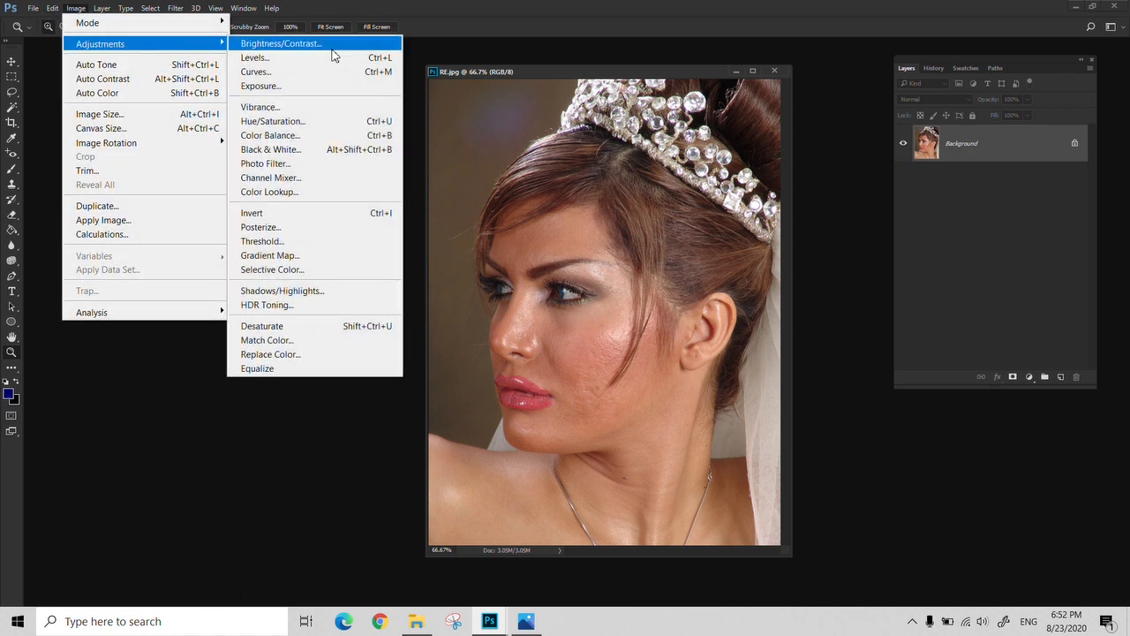
pyautogui.click(273, 72)
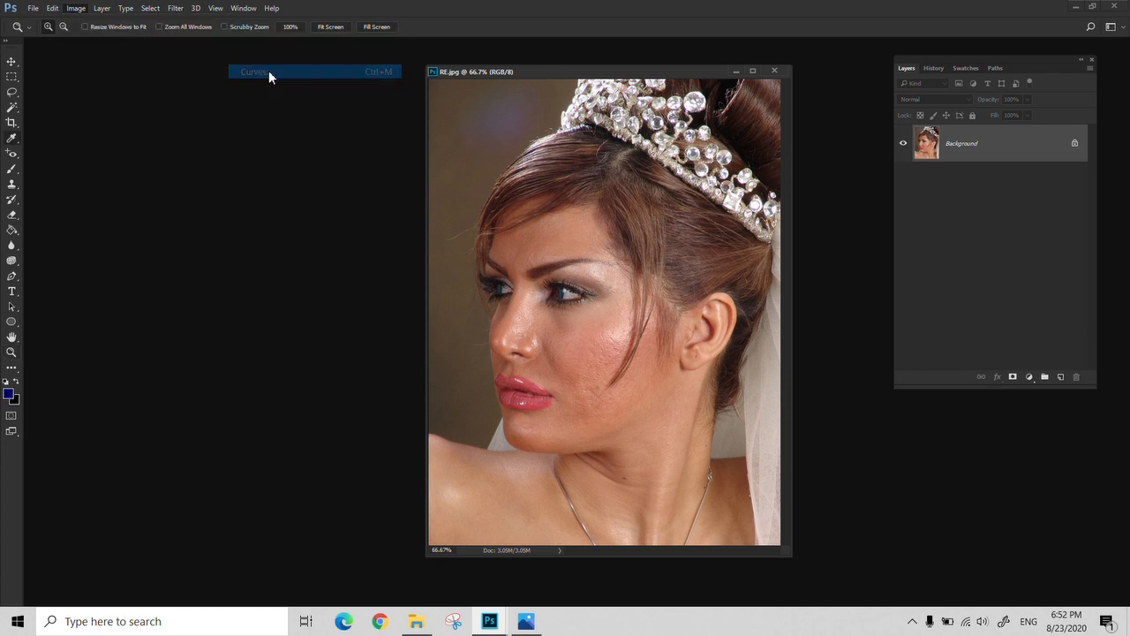
pyautogui.moveTo(847, 89); pyautogui.dragTo(256, 93)
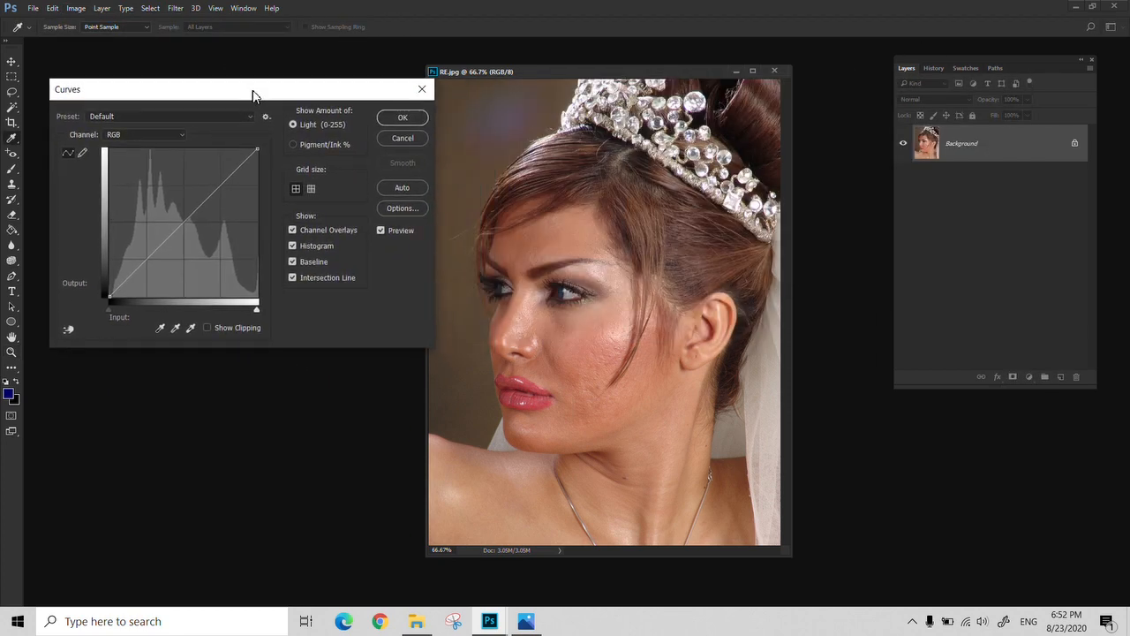
pyautogui.moveTo(555, 68); pyautogui.dragTo(580, 72)
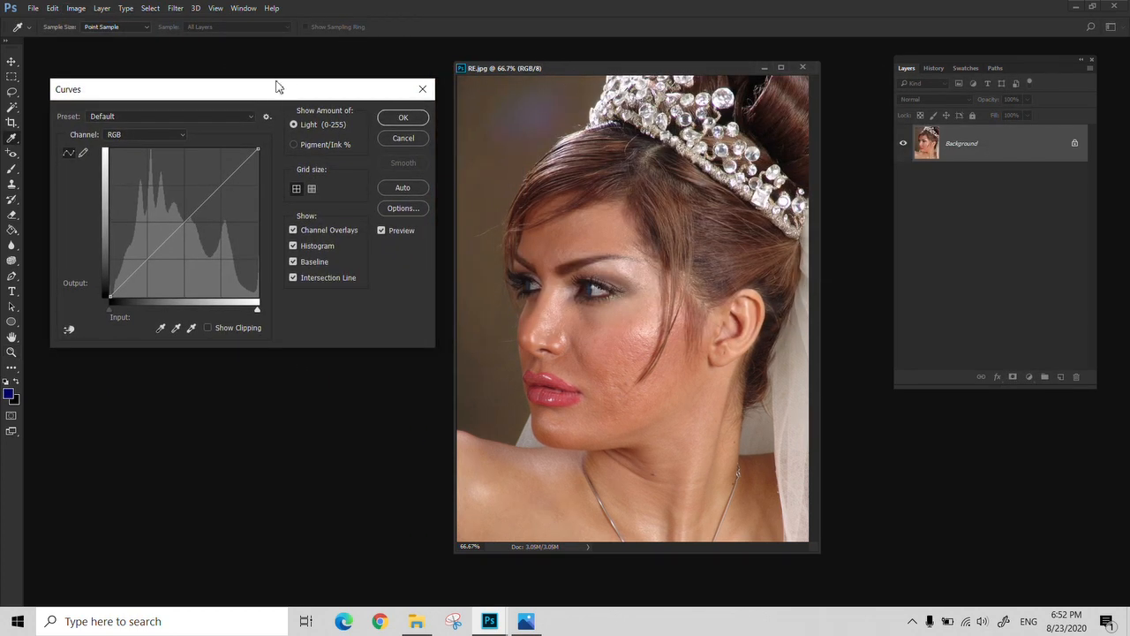
pyautogui.moveTo(280, 87); pyautogui.dragTo(284, 86)
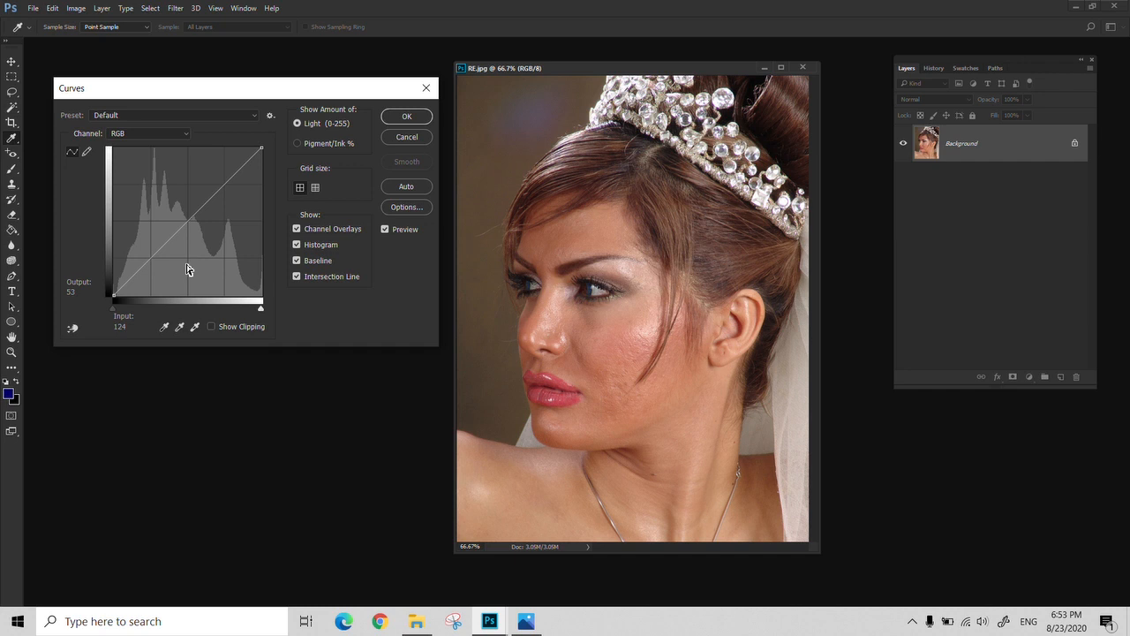
# Add a shadow point to the RGB curve and lower it to input 36, output 14
pyautogui.click(133, 280)
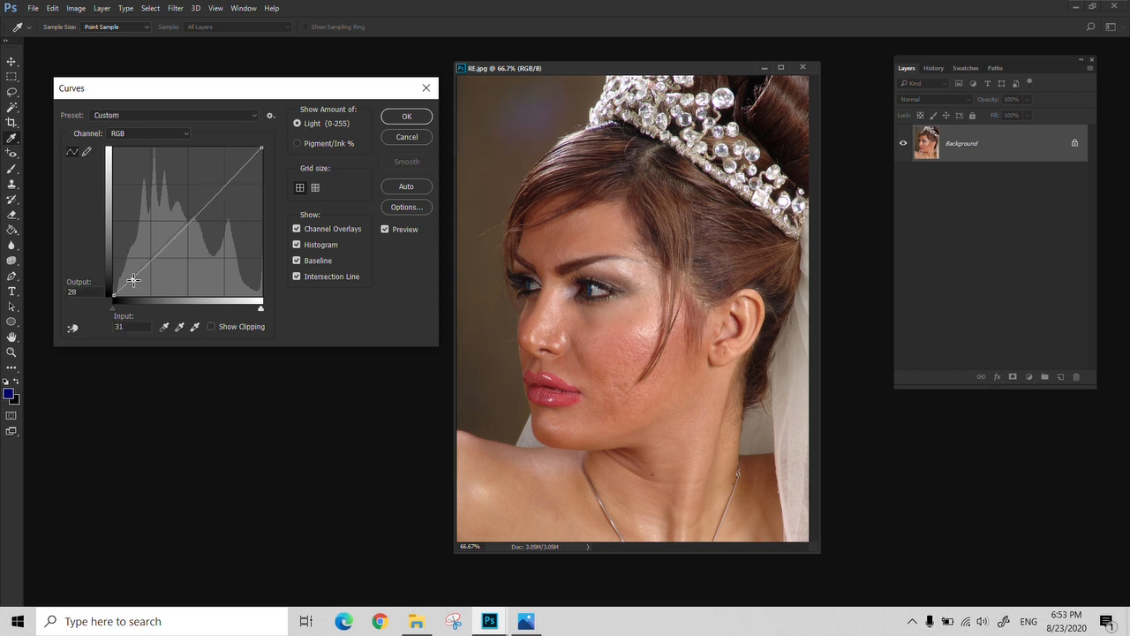
pyautogui.click(592, 233)
pyautogui.moveTo(132, 280); pyautogui.dragTo(134, 287)
pyautogui.moveTo(133, 287); pyautogui.dragTo(136, 289)
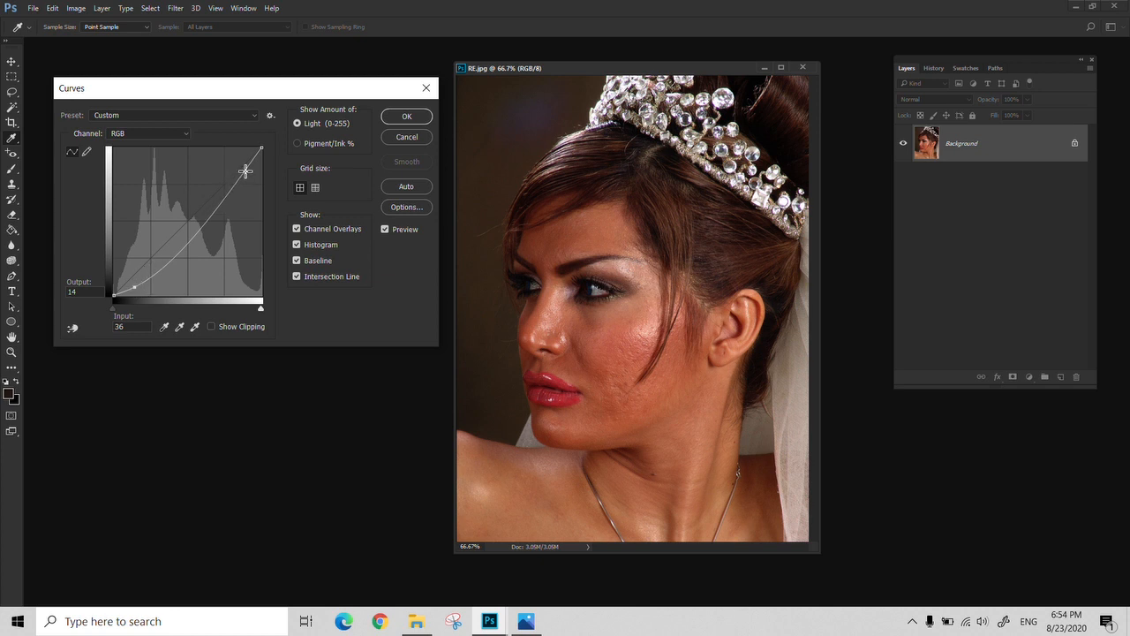
# Add curve points at input 128, output 130 and at input 189, output 189, and apply the Curves adjustment
pyautogui.click(197, 230)
pyautogui.moveTo(195, 230); pyautogui.dragTo(188, 218)
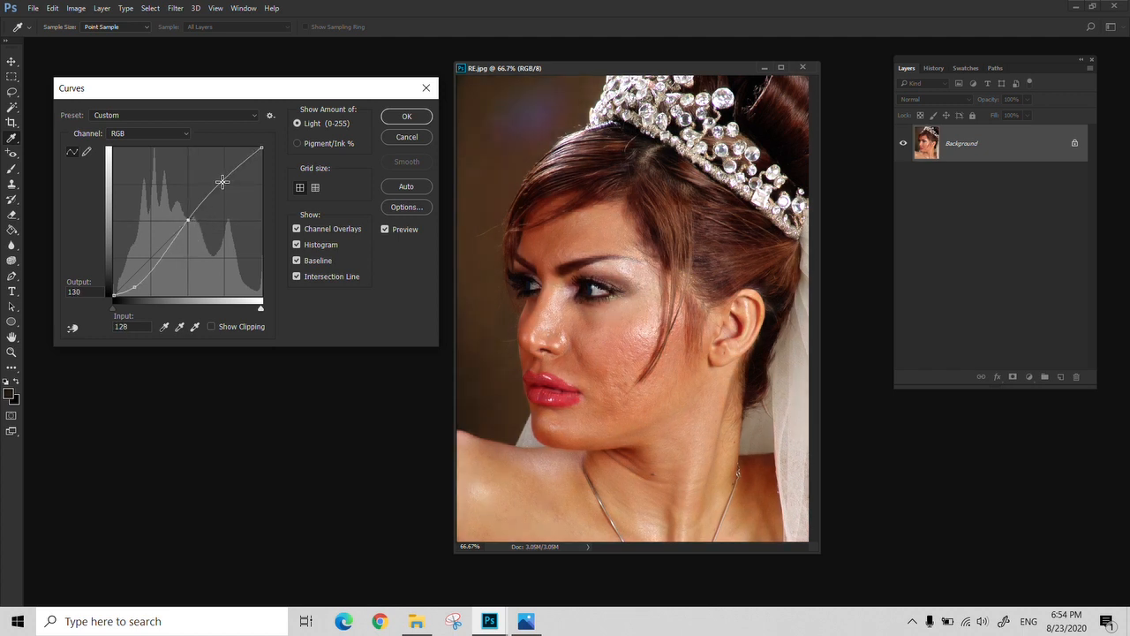
pyautogui.moveTo(220, 181); pyautogui.dragTo(224, 186)
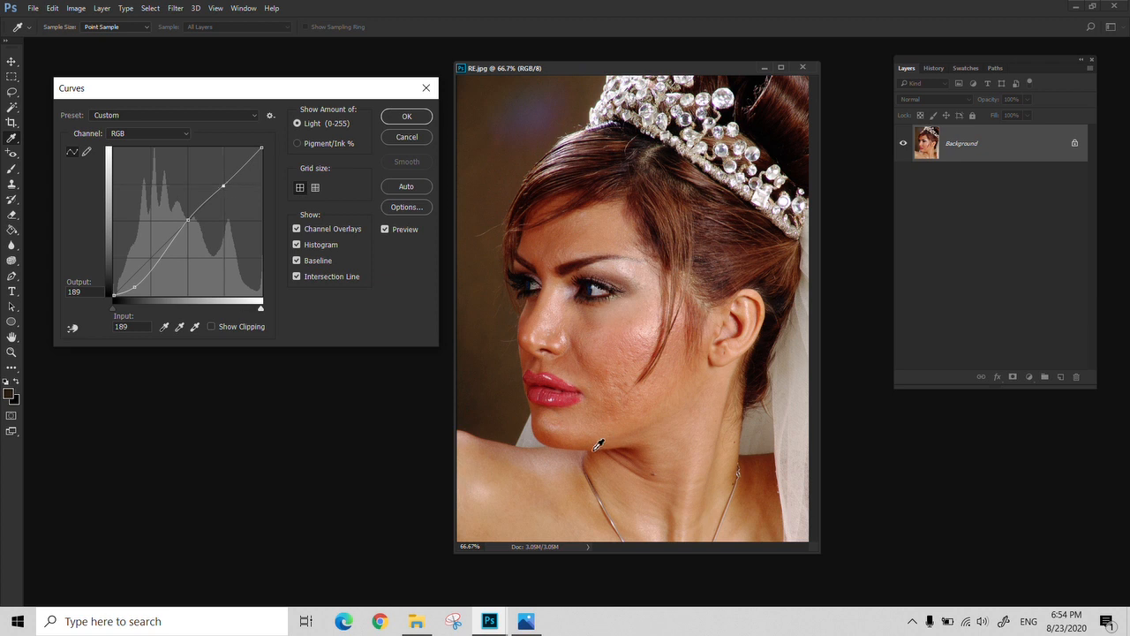
pyautogui.click(406, 117)
# Compare the portrait with and without Curves through the history, and return to the original RE.jpg snapshot
pyautogui.click(933, 69)
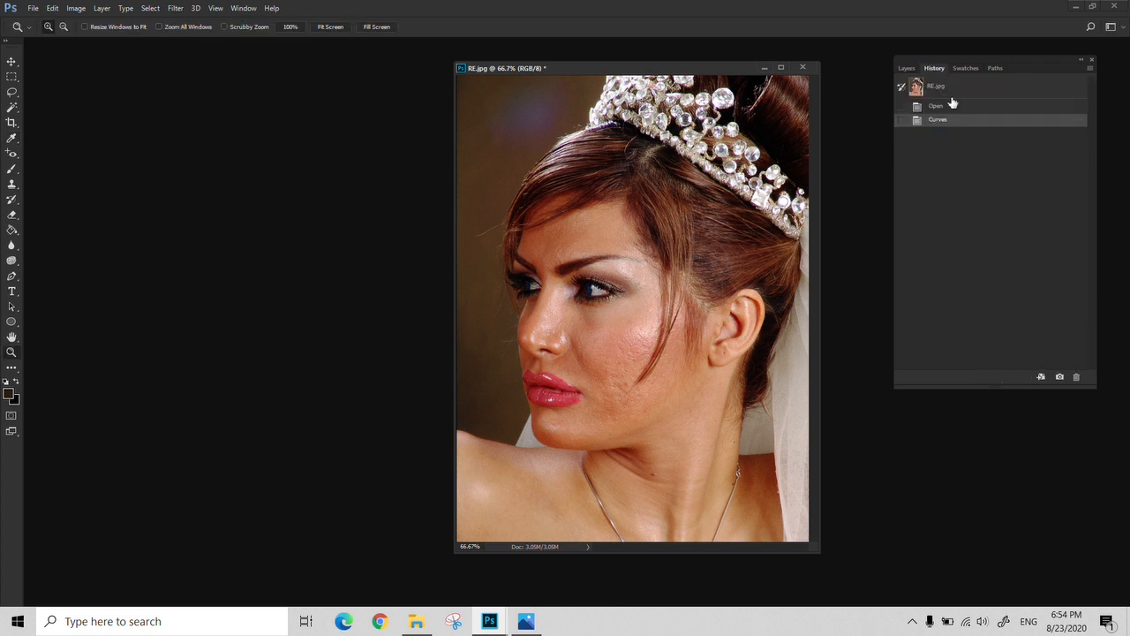
pyautogui.click(972, 94)
pyautogui.hotkey('ctrl', 'z')
pyautogui.click(972, 96)
pyautogui.hotkey('ctrl', 'z')
pyautogui.hotkey('ctrl', 'z')
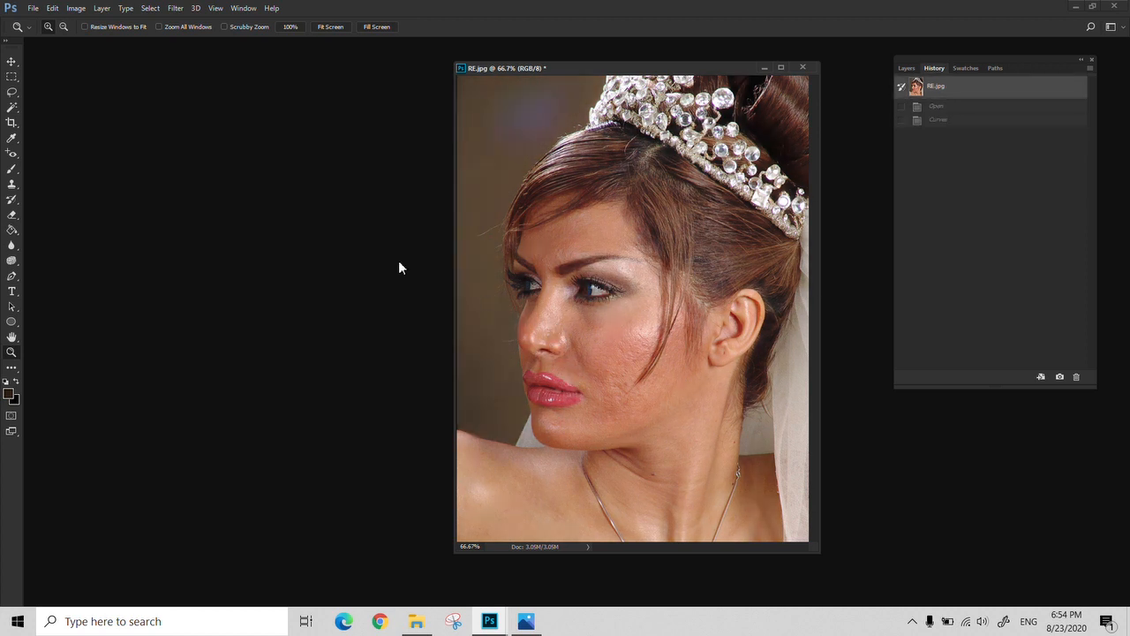
# Apply a new RGB Curves adjustment with a highlight point at input 189, output 218 and a midtone point at input 102, output 108
pyautogui.click(76, 8)
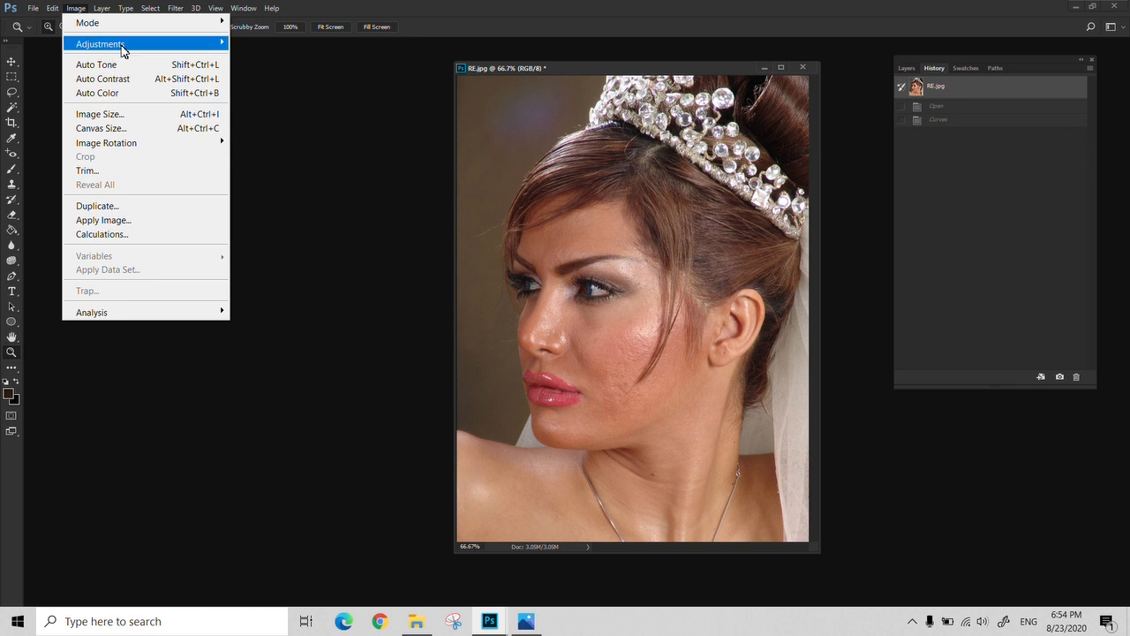
pyautogui.moveTo(121, 46)
pyautogui.click(356, 79)
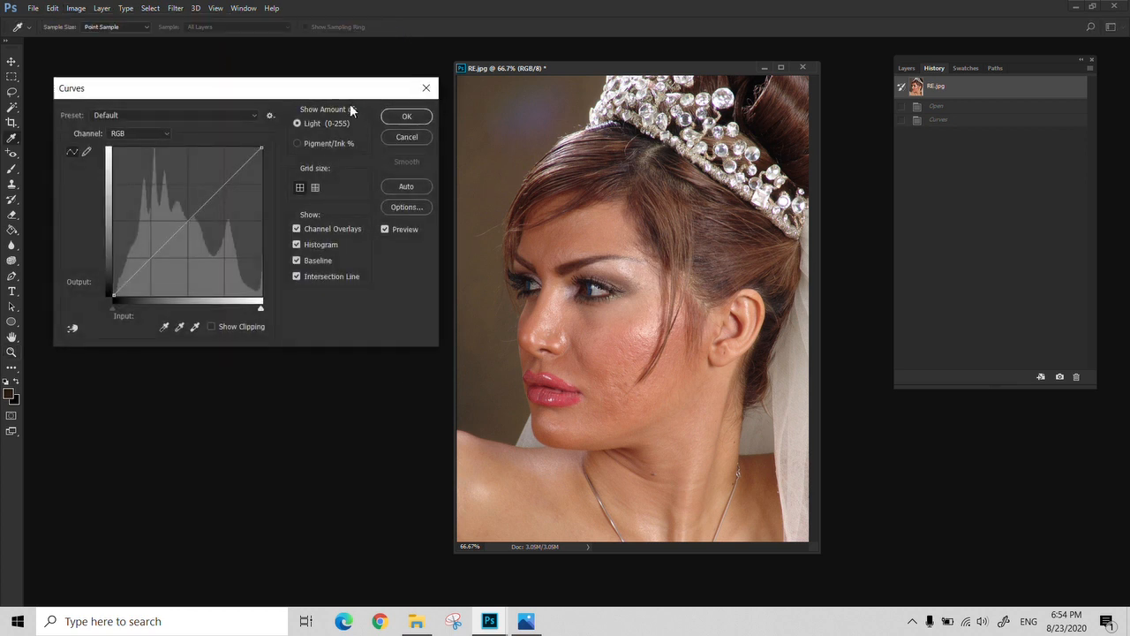
pyautogui.click(226, 185)
pyautogui.moveTo(228, 185); pyautogui.dragTo(225, 168)
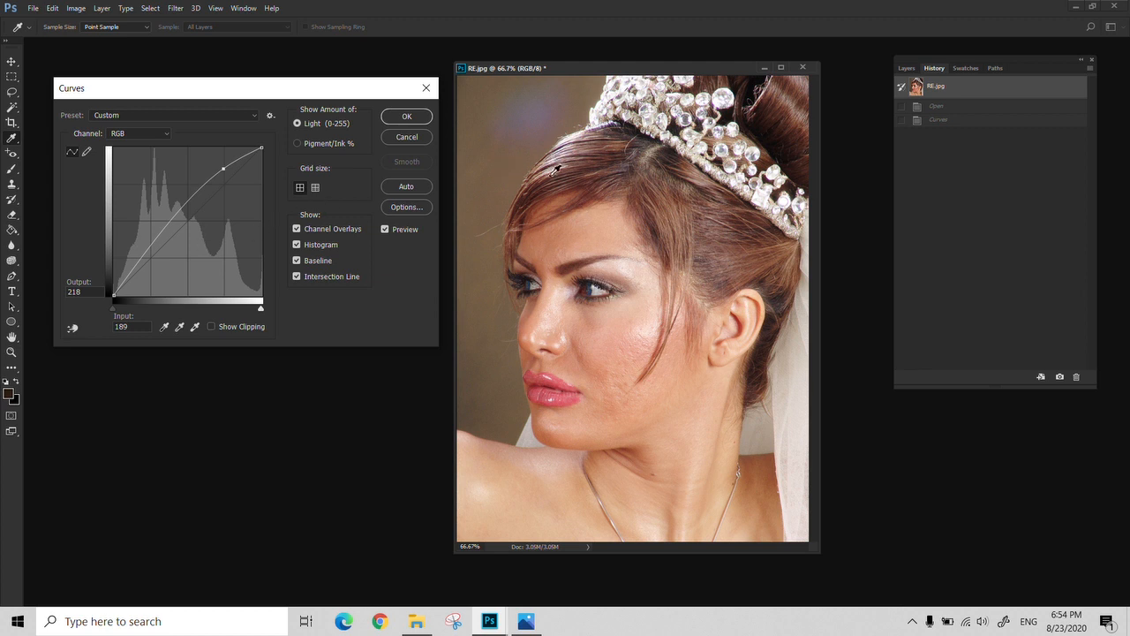
pyautogui.click(168, 226)
pyautogui.moveTo(168, 226); pyautogui.dragTo(174, 234)
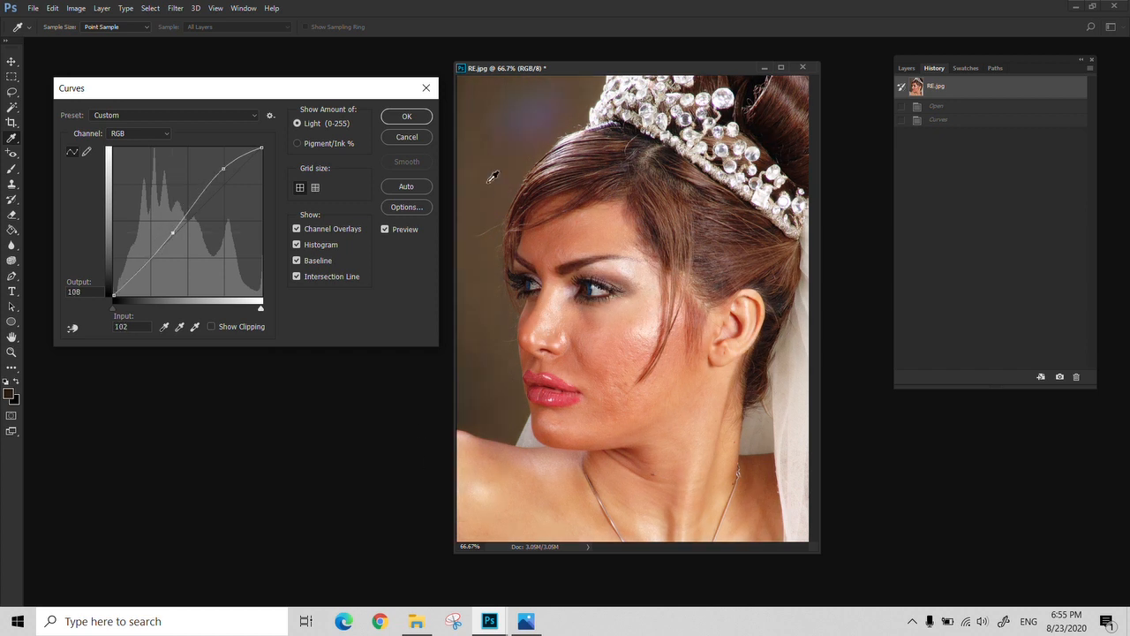
pyautogui.click(409, 119)
# Switch between the original snapshot and the Curves state in the history to compare the portrait before and after
pyautogui.click(989, 93)
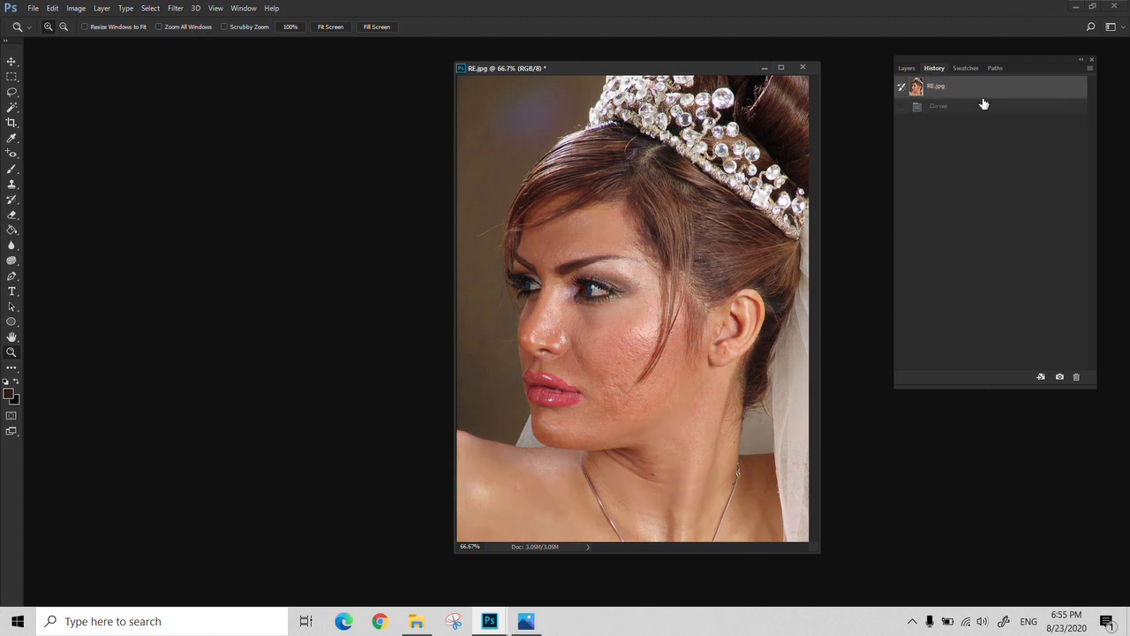
pyautogui.click(969, 112)
pyautogui.click(967, 91)
pyautogui.click(946, 109)
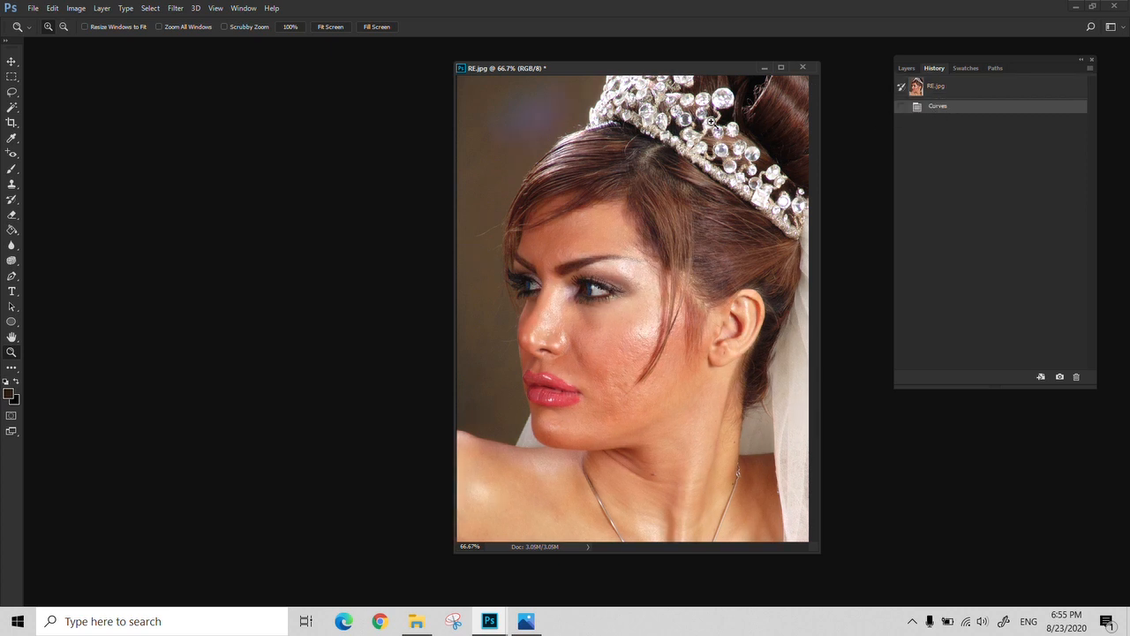
pyautogui.click(960, 91)
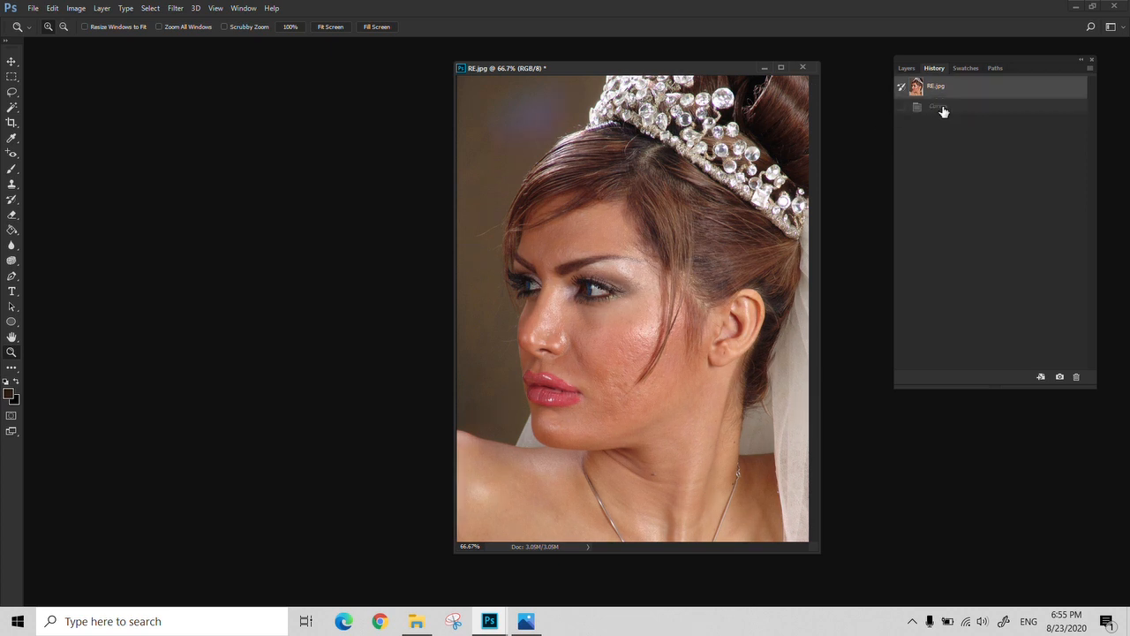
pyautogui.click(934, 114)
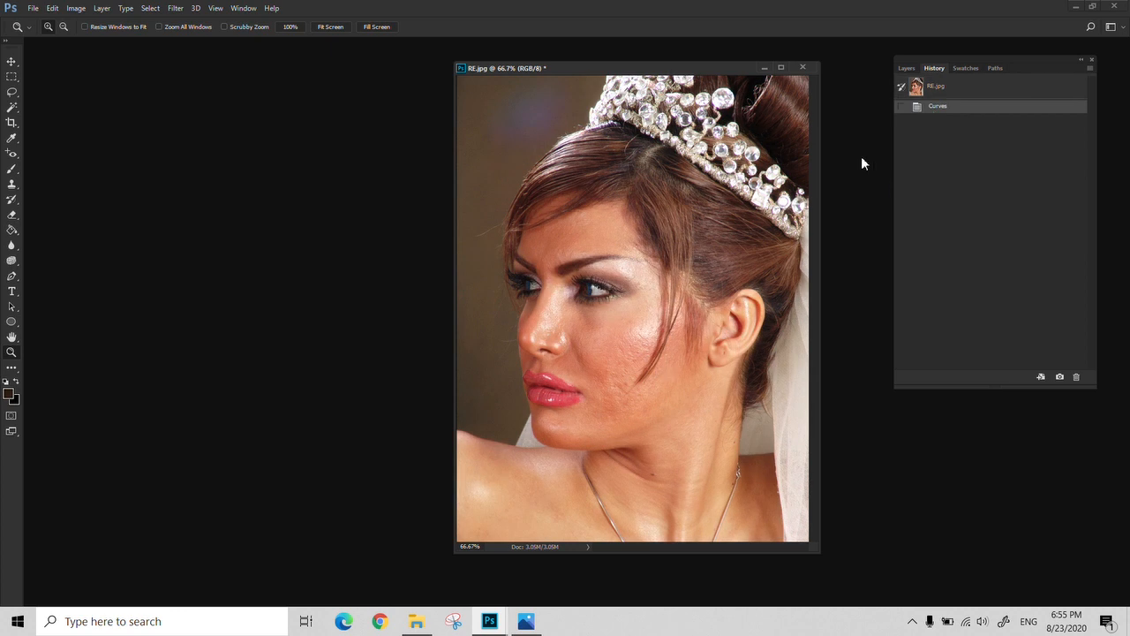
# Cancel closing RE.jpg and restore its original snapshot from the history
pyautogui.click(802, 67)
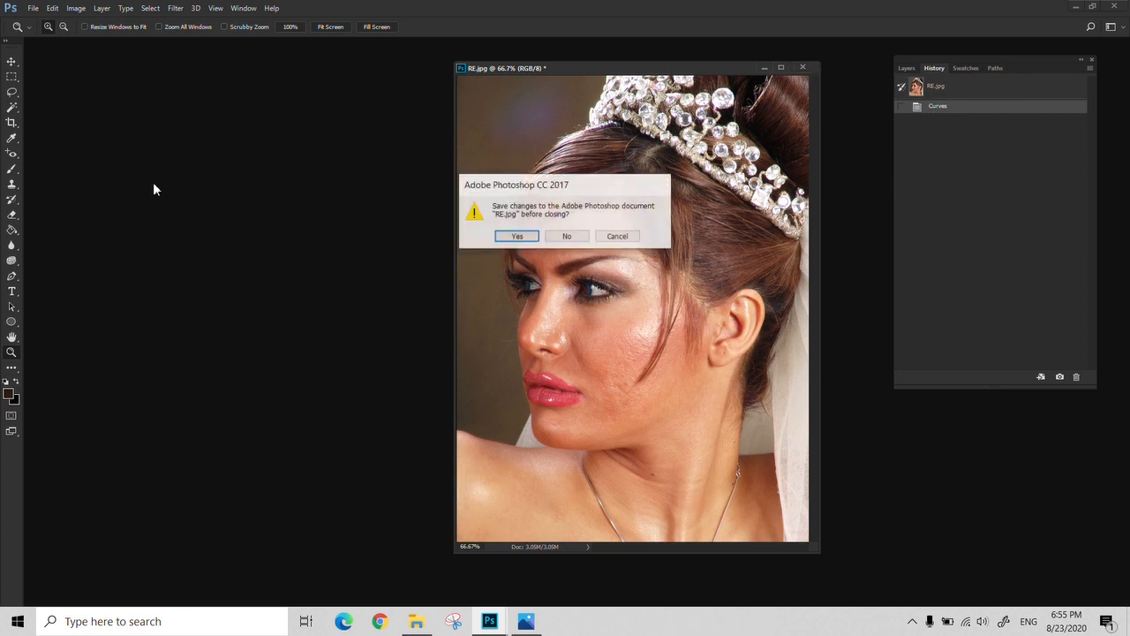
pyautogui.click(619, 235)
pyautogui.click(966, 88)
# Start an Exposure adjustment on RE.jpg with its dialog beside the portrait, and try exposure values of +1.36 and +0.10
pyautogui.click(71, 9)
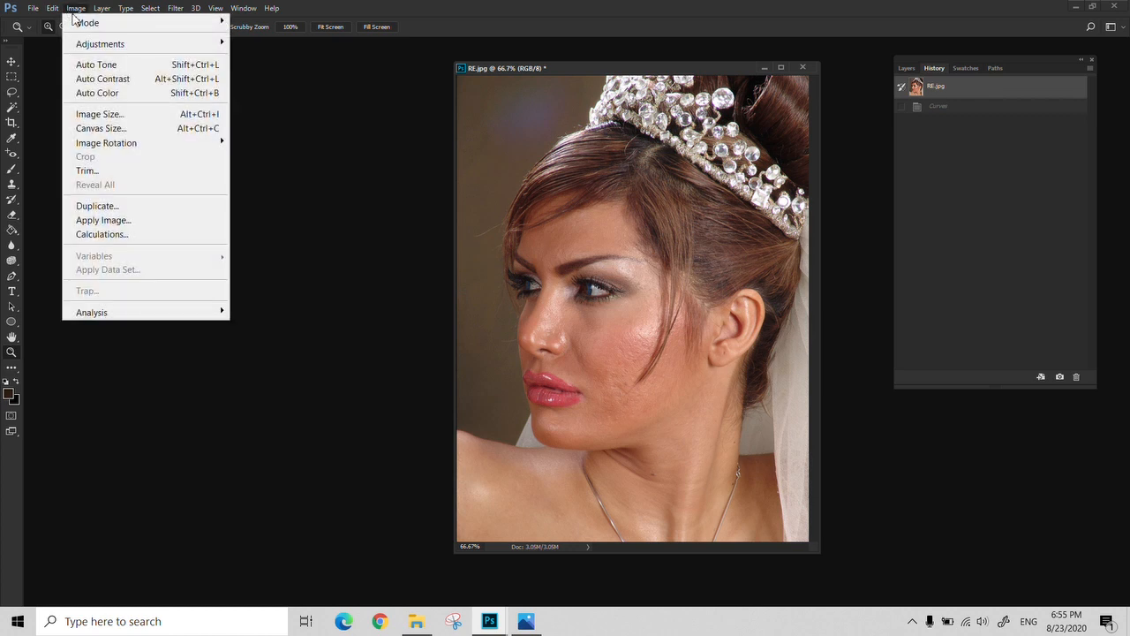
pyautogui.moveTo(151, 43)
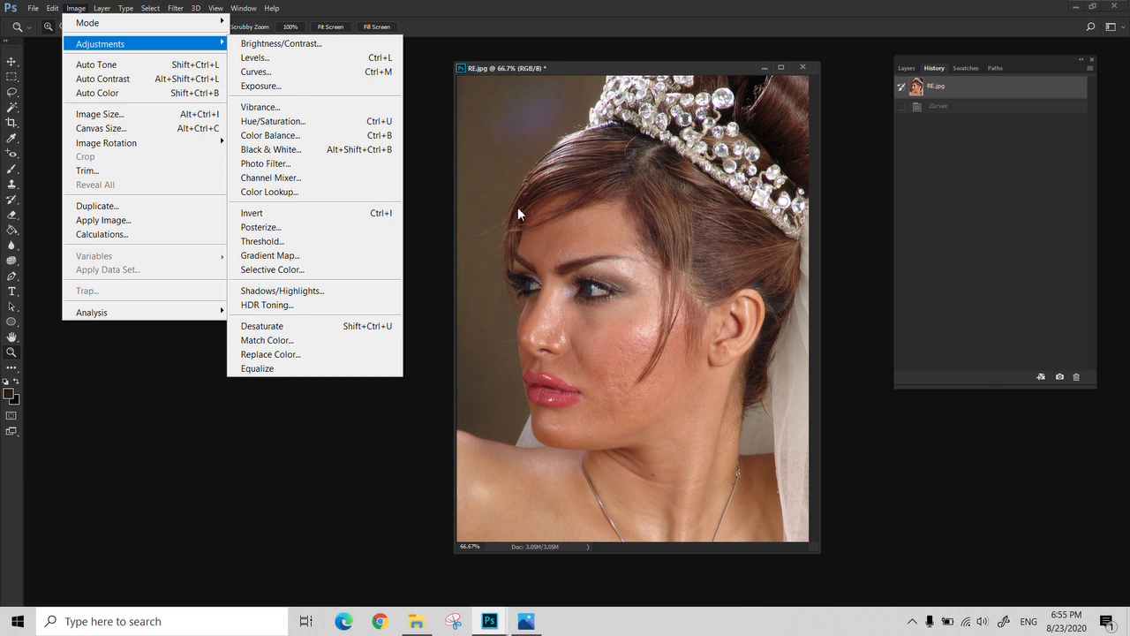
pyautogui.click(265, 88)
pyautogui.moveTo(557, 172); pyautogui.dragTo(250, 157)
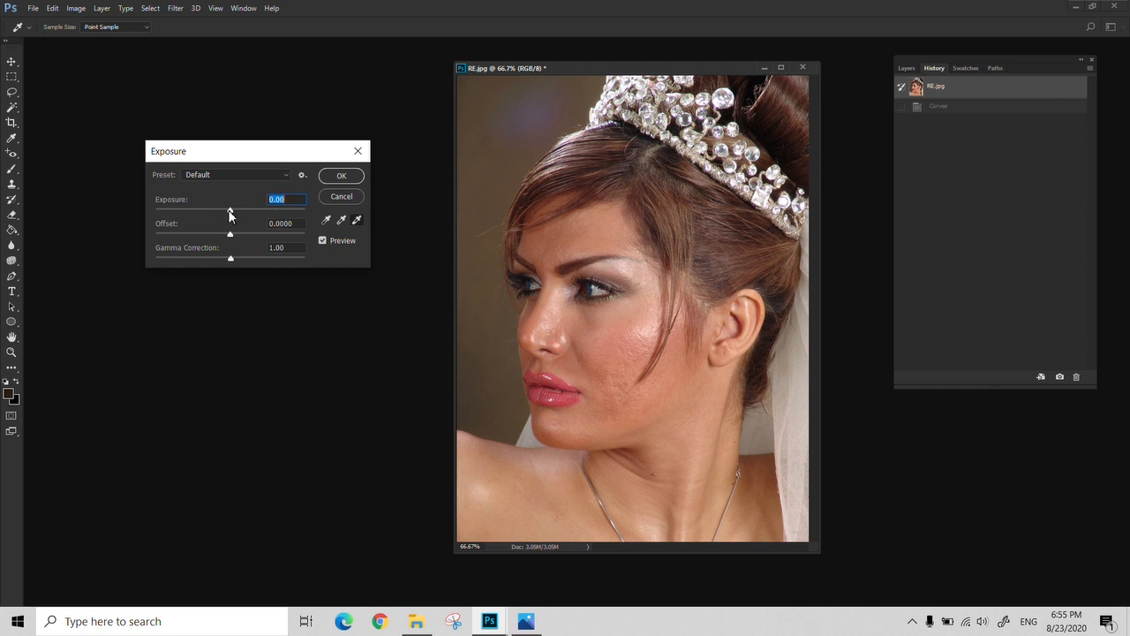
pyautogui.moveTo(229, 210); pyautogui.dragTo(248, 215)
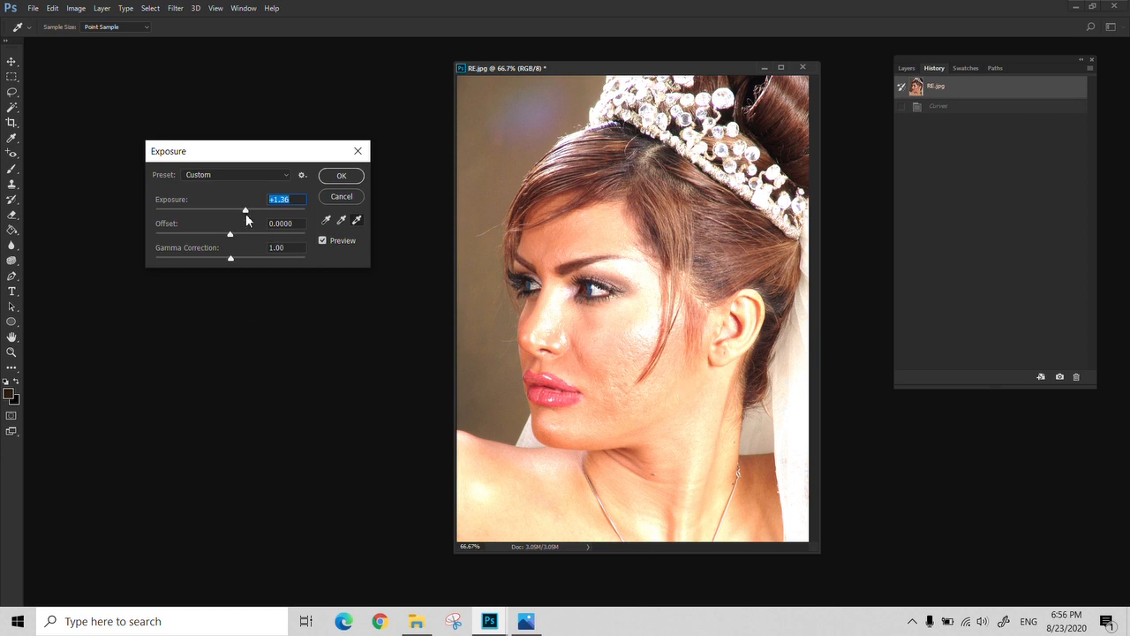
pyautogui.moveTo(245, 214)
pyautogui.mouseDown()
pyautogui.moveTo(200, 219)
pyautogui.moveTo(231, 223)
pyautogui.mouseUp()
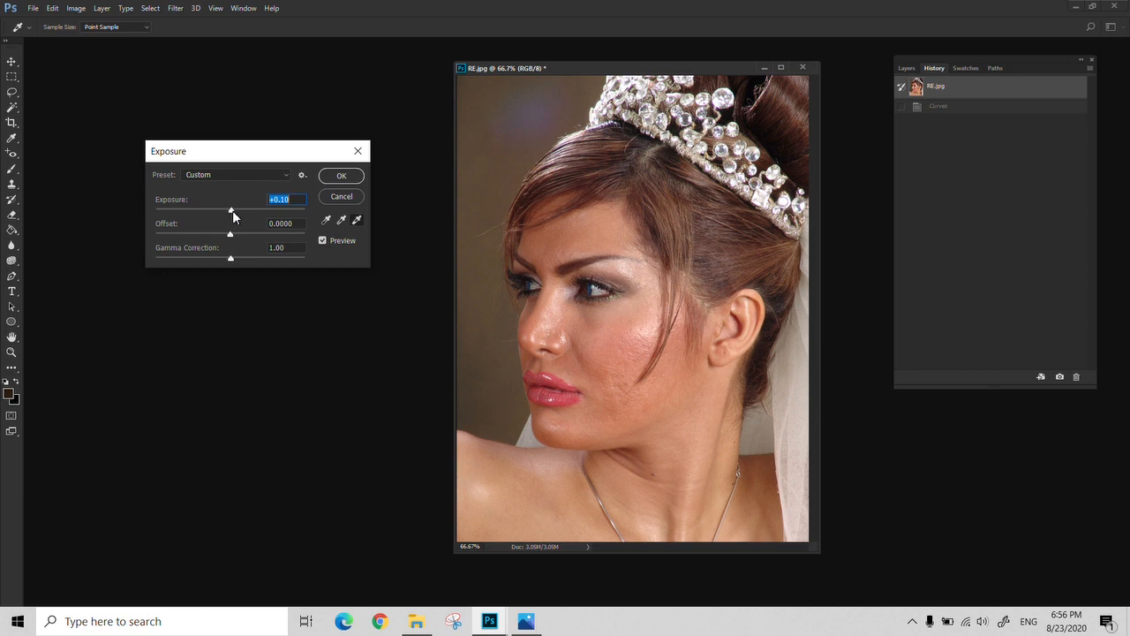
# Try exposure +1.47, then exposure 0.00 with offset -0.0157 and gamma correction 0.91, and cancel the Exposure adjustment
pyautogui.moveTo(232, 210)
pyautogui.mouseDown()
pyautogui.moveTo(260, 212)
pyautogui.moveTo(246, 216)
pyautogui.mouseUp()
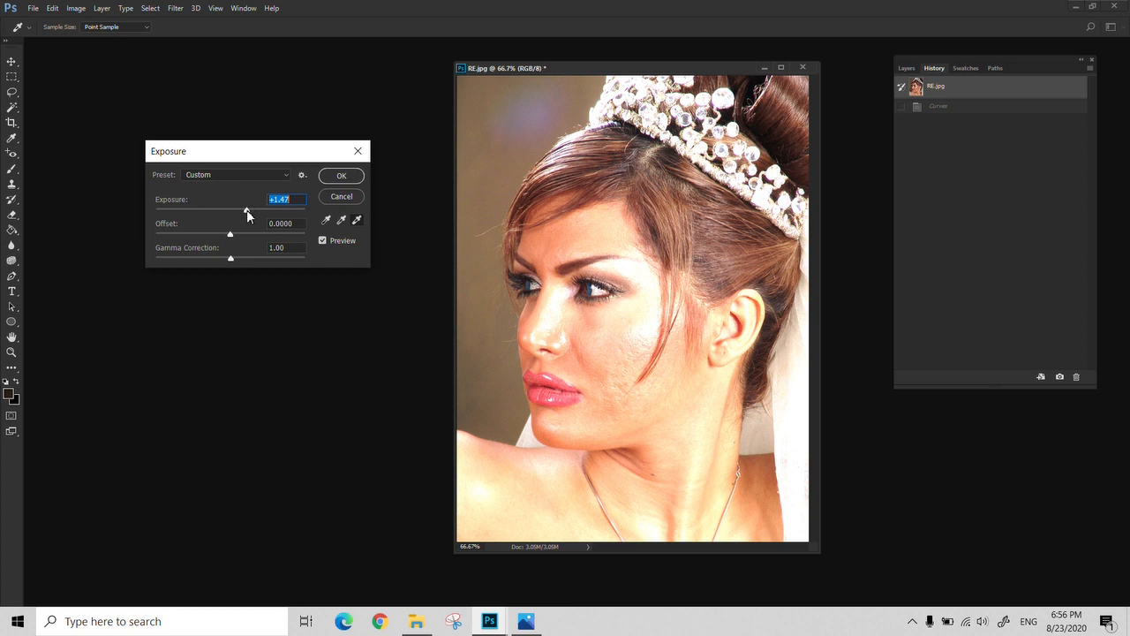
pyautogui.moveTo(246, 209); pyautogui.dragTo(234, 260)
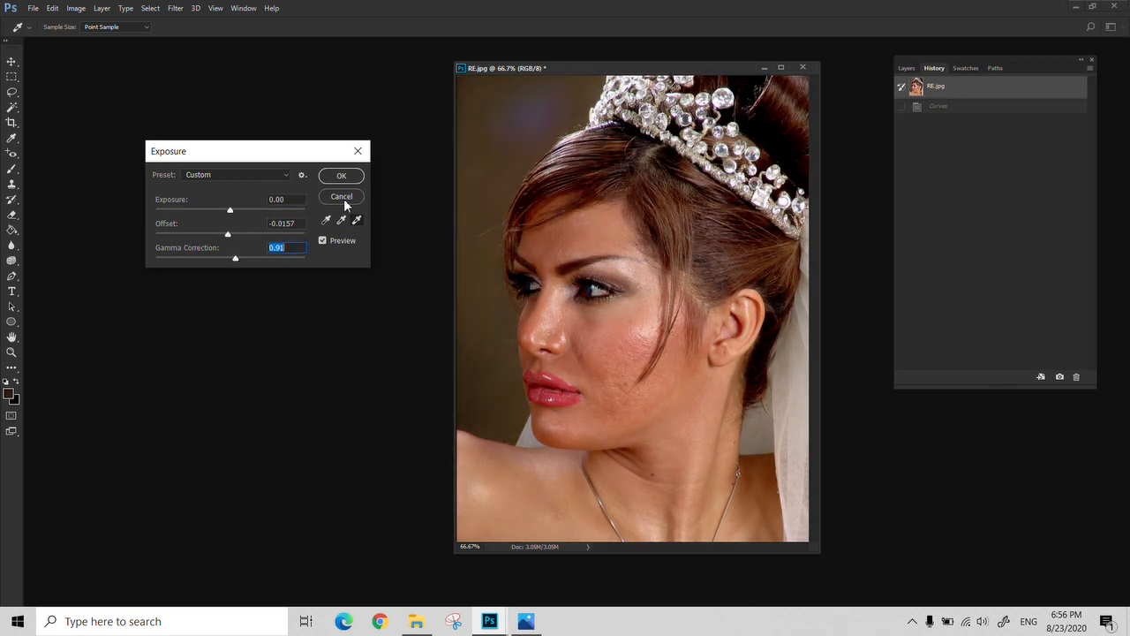
pyautogui.click(357, 151)
# Try a Levels adjustment on the portrait with midtones at 1.05 and white input at 241, comparing with the preview, and cancel it
pyautogui.click(76, 8)
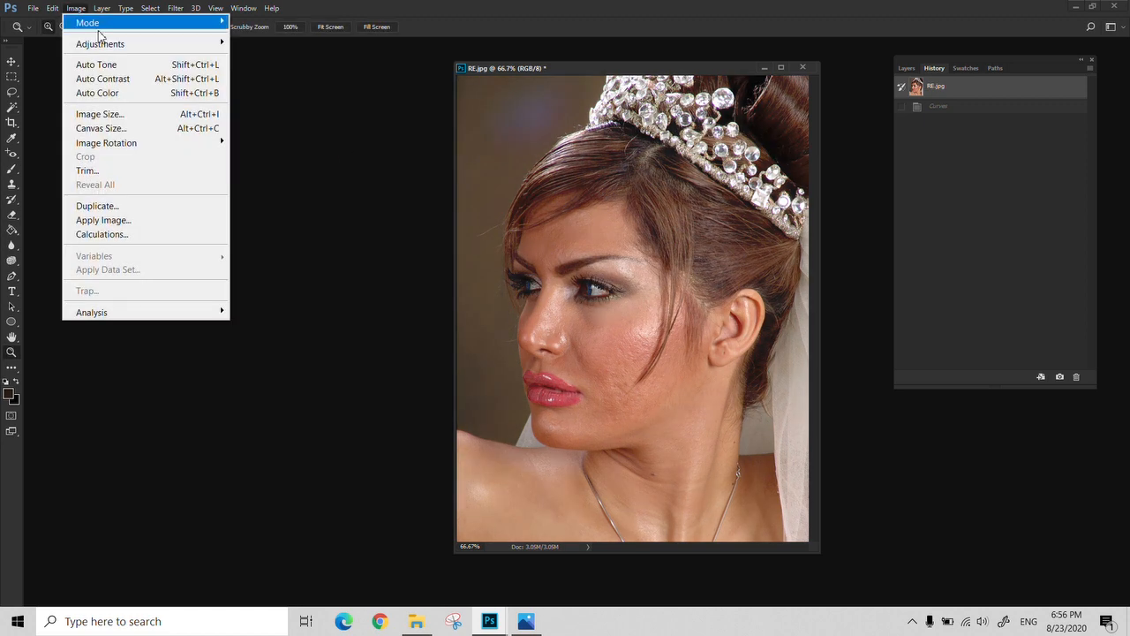
pyautogui.moveTo(113, 43)
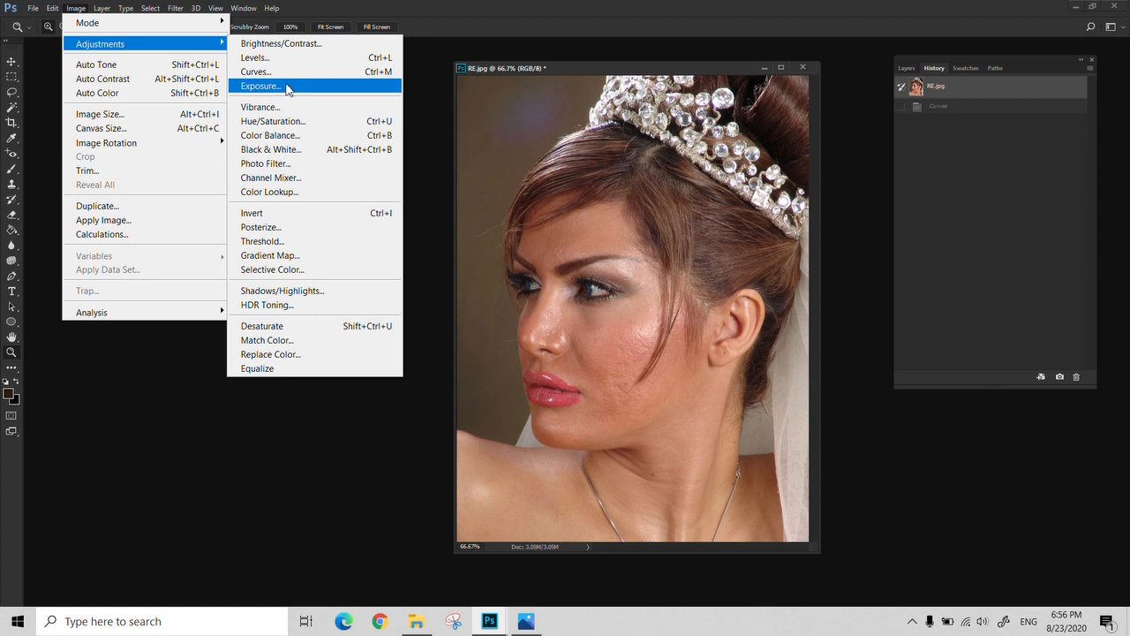
pyautogui.click(286, 58)
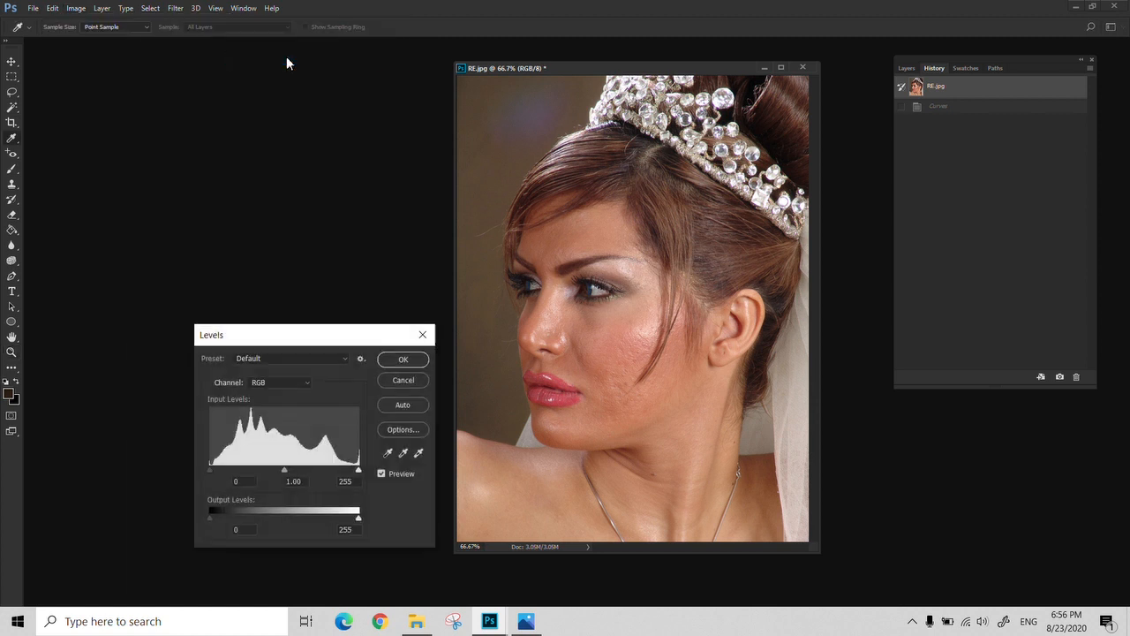
pyautogui.moveTo(283, 469); pyautogui.dragTo(280, 473)
pyautogui.click(380, 474)
pyautogui.moveTo(358, 469); pyautogui.dragTo(342, 470)
pyautogui.click(381, 473)
pyautogui.moveTo(341, 469); pyautogui.dragTo(351, 469)
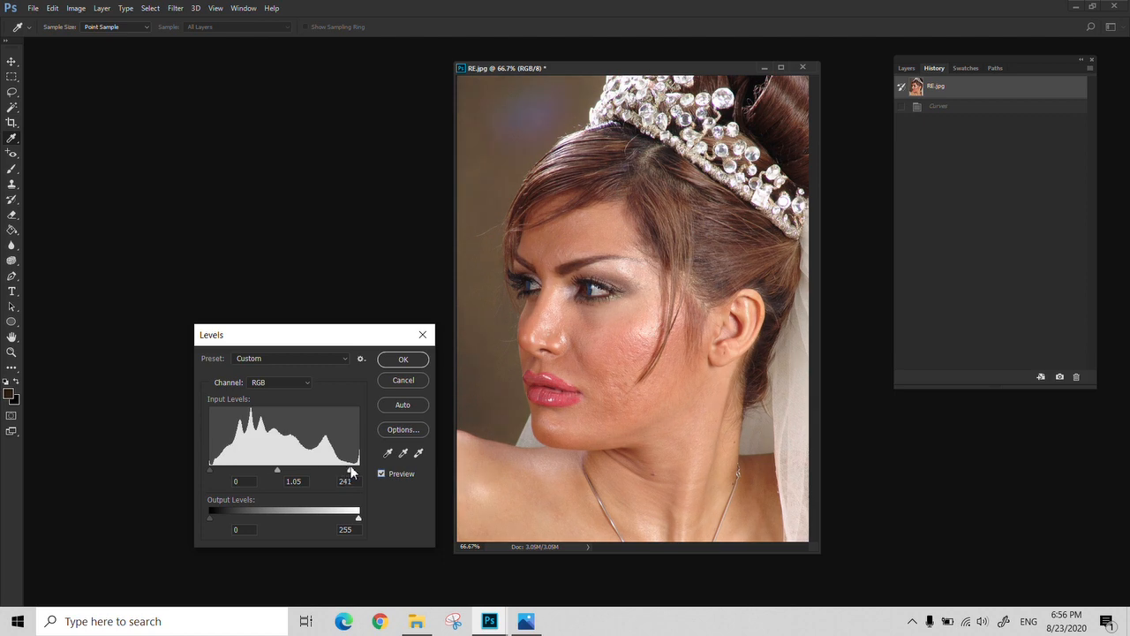
pyautogui.click(422, 334)
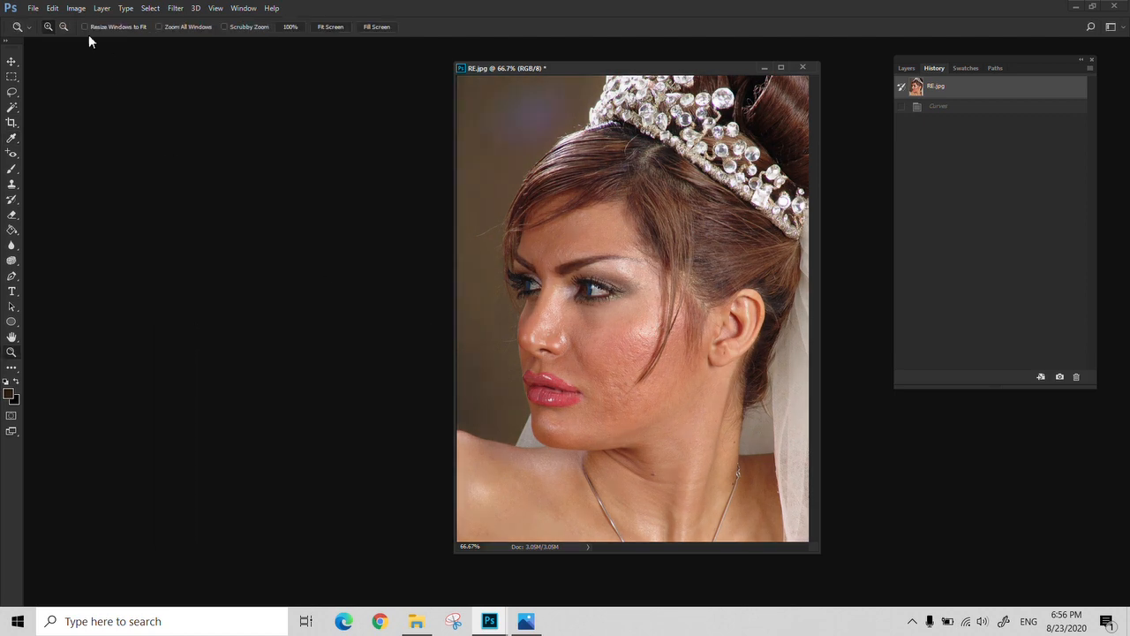
pyautogui.click(76, 8)
pyautogui.click(281, 44)
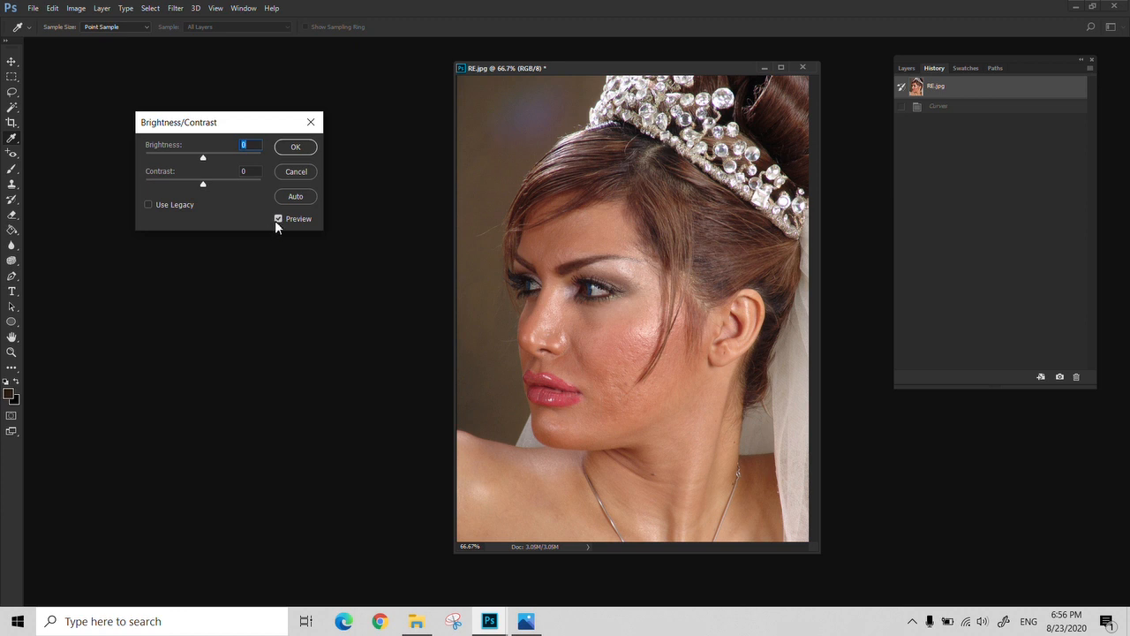
pyautogui.click(297, 173)
# Bring up the Color Balance settings beside the portrait to examine the color levels and tone balance options, and cancel them
pyautogui.click(75, 8)
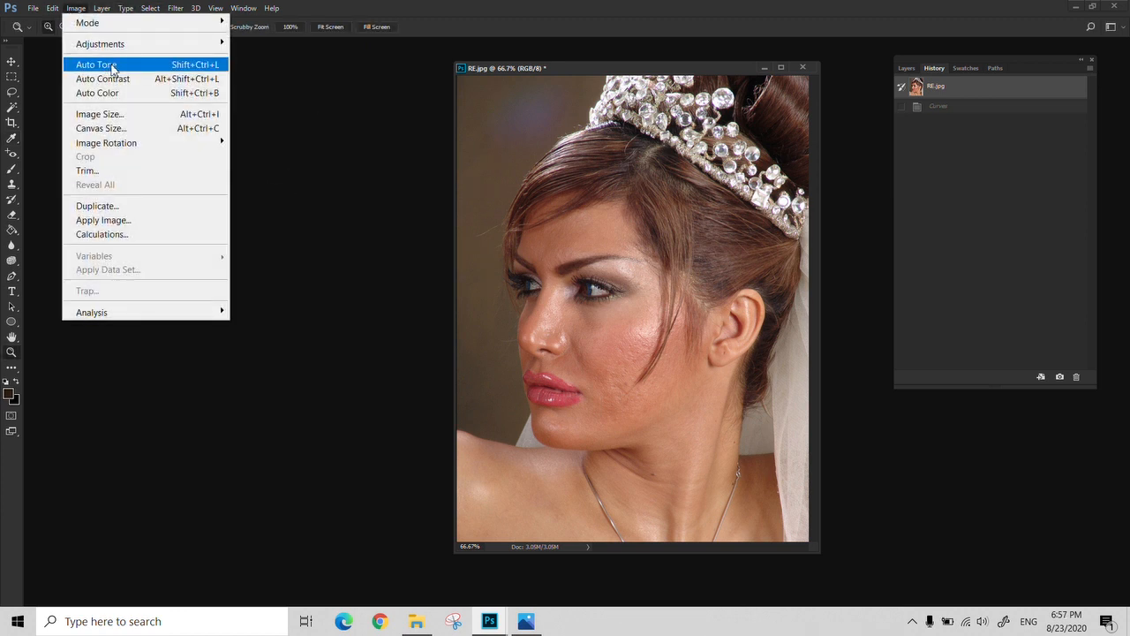
pyautogui.moveTo(151, 50)
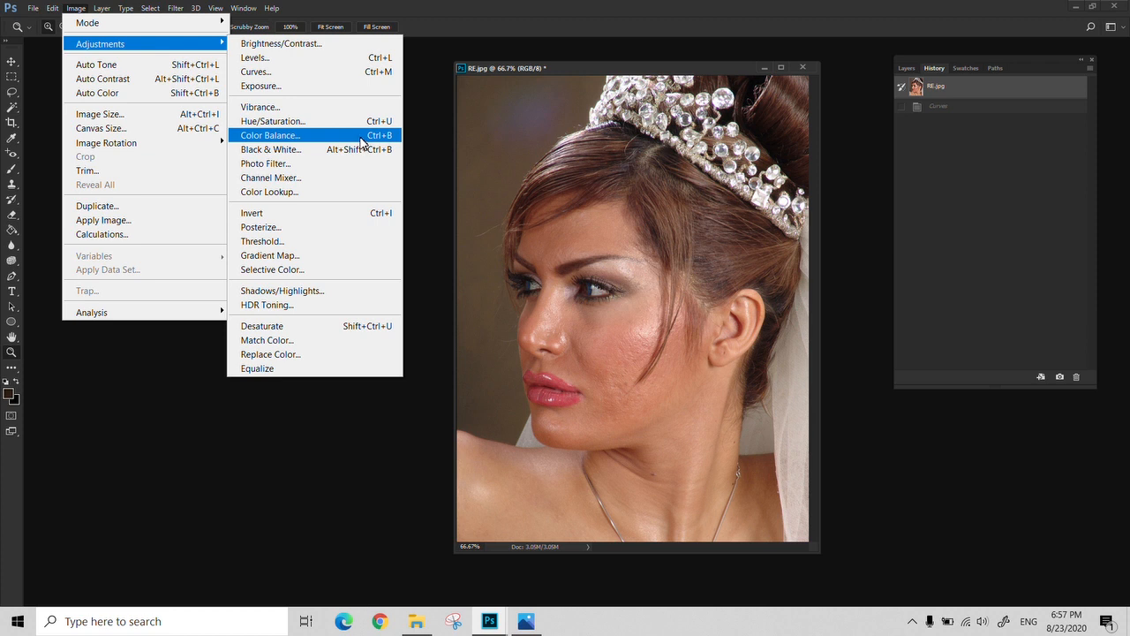
pyautogui.click(324, 138)
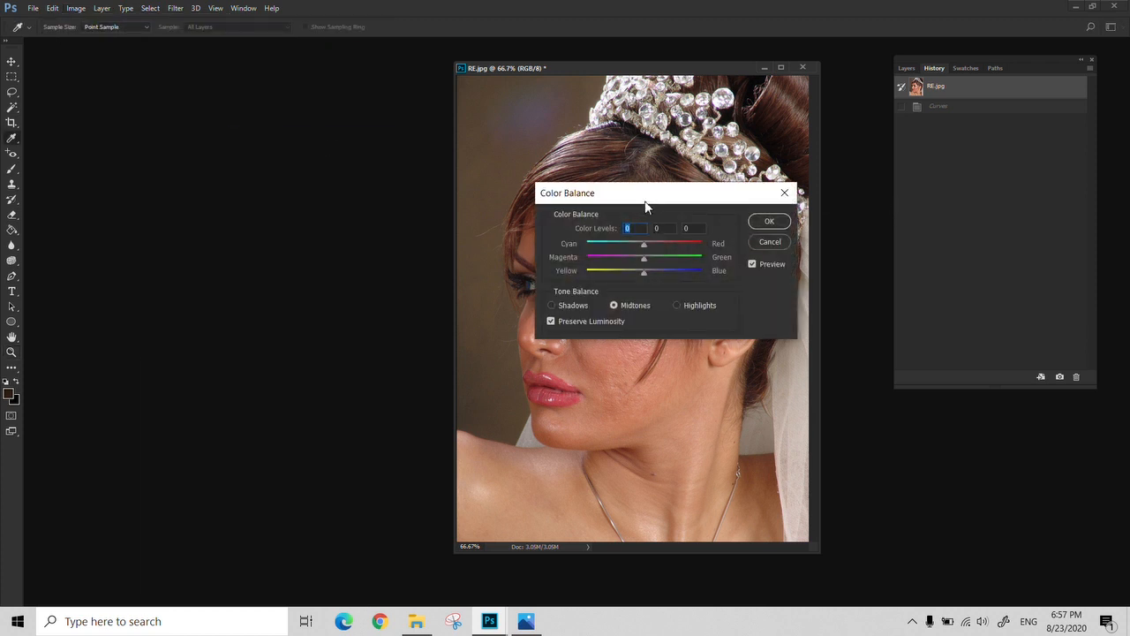
pyautogui.moveTo(645, 206); pyautogui.dragTo(229, 168)
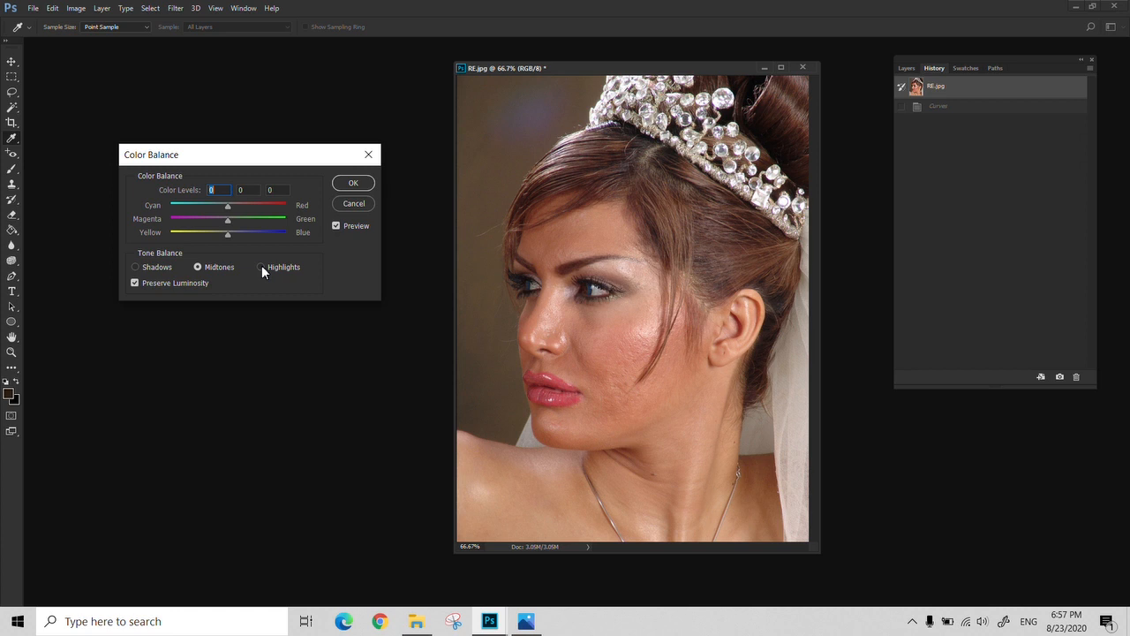
pyautogui.click(340, 204)
pyautogui.click(79, 9)
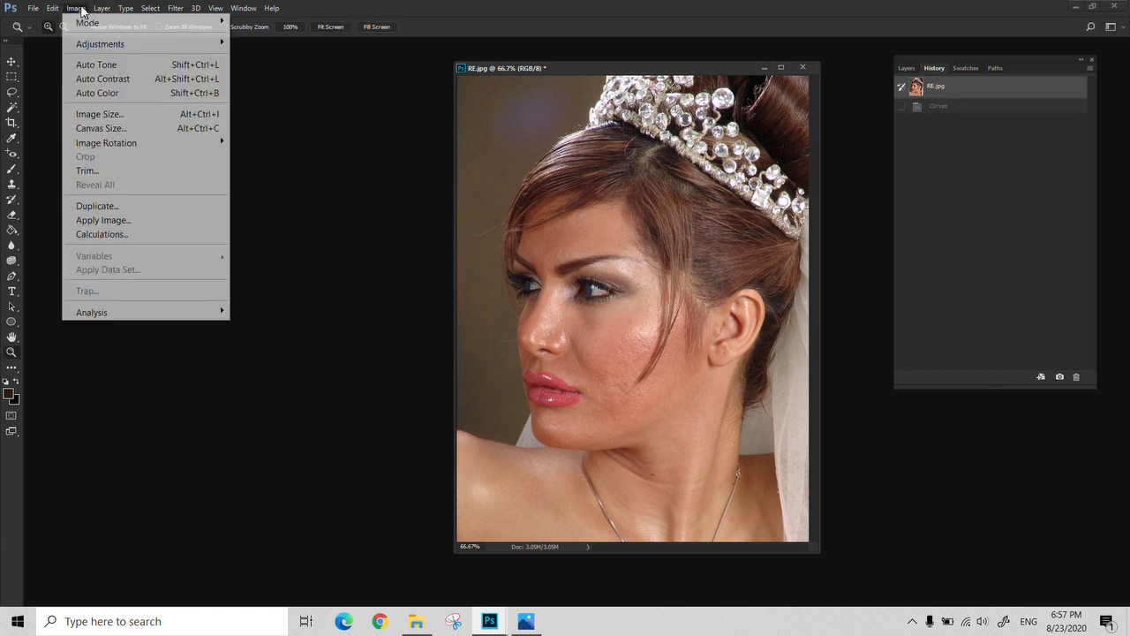
pyautogui.moveTo(100, 43)
pyautogui.click(256, 68)
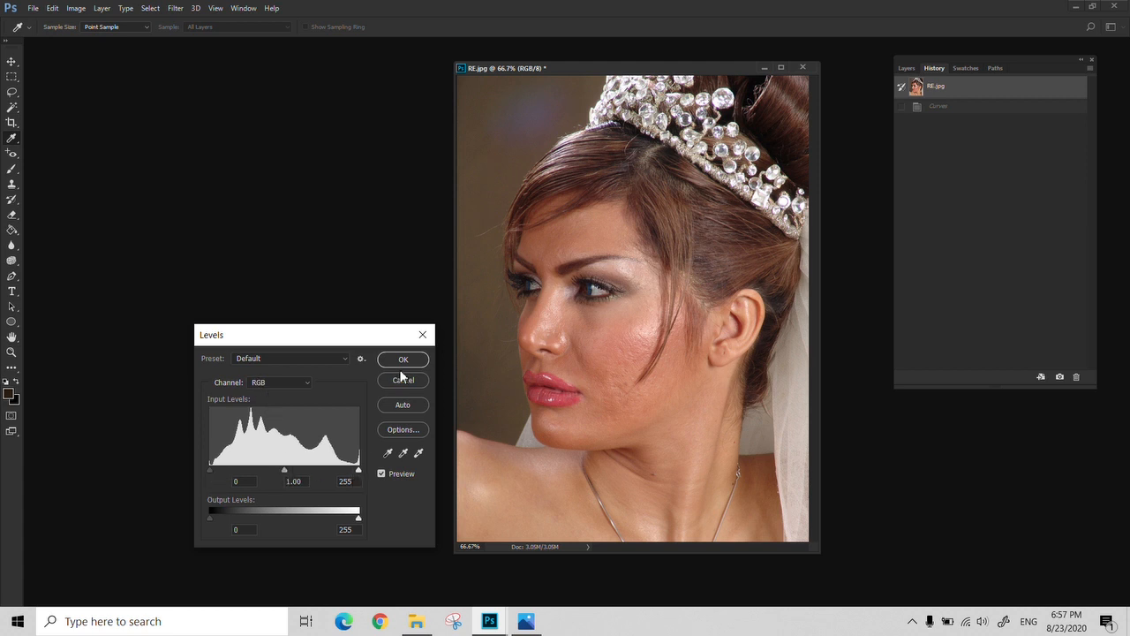
pyautogui.click(421, 335)
# Start a Color Balance adjustment on the portrait's midtones, try red +65, then color levels +1, -2 and -46, and reset them
pyautogui.hotkey('ctrl', 'b')
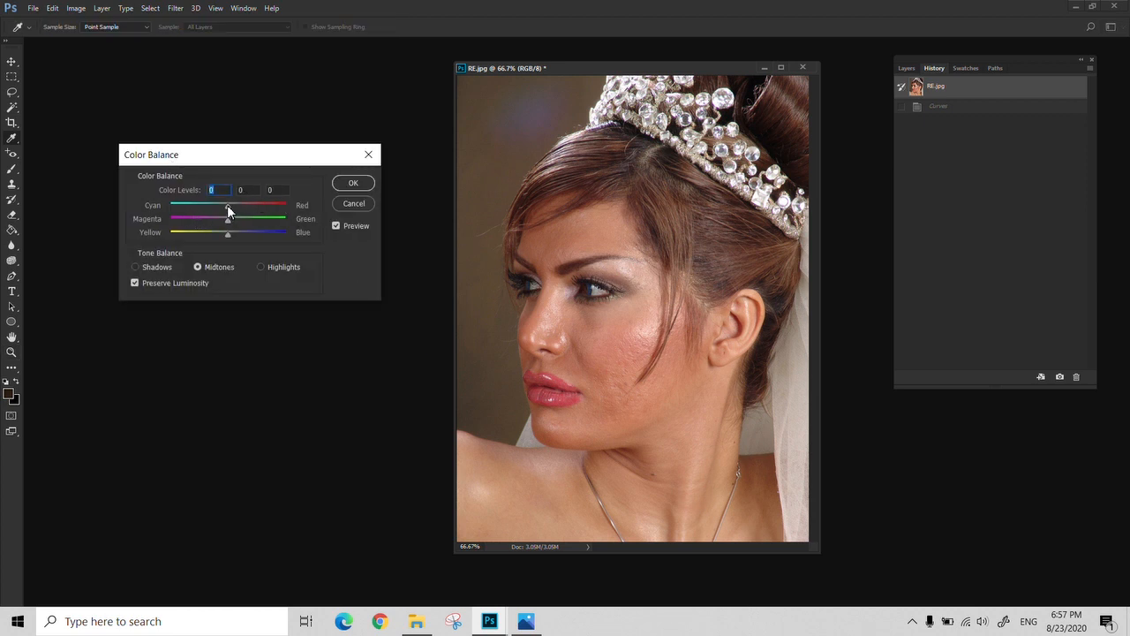
pyautogui.moveTo(227, 206); pyautogui.dragTo(243, 211)
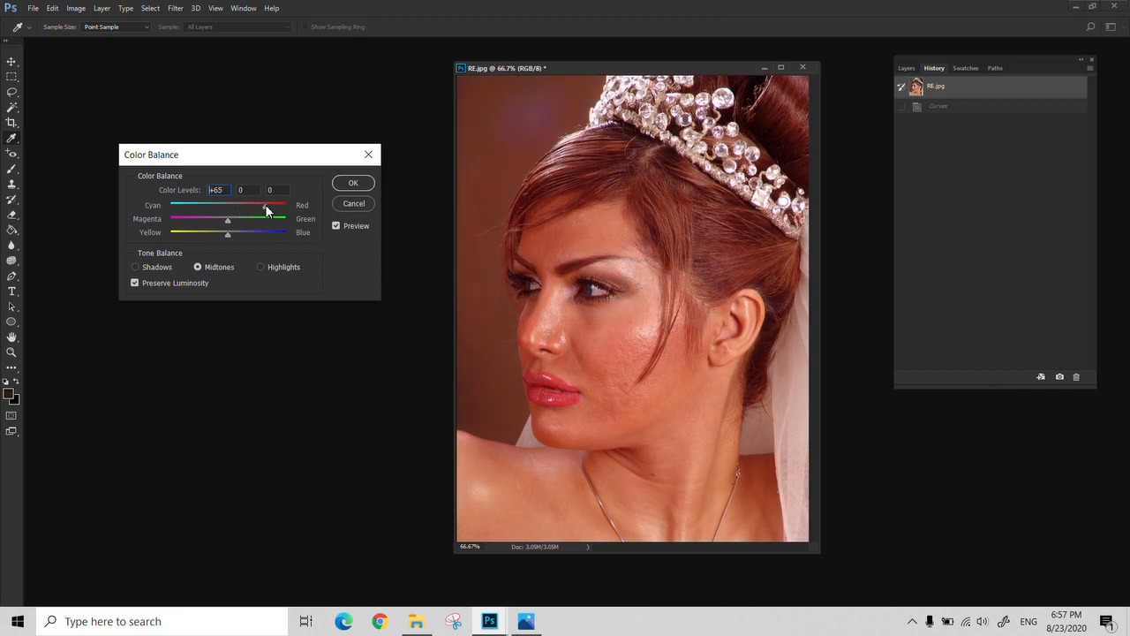
pyautogui.moveTo(245, 208); pyautogui.dragTo(201, 236)
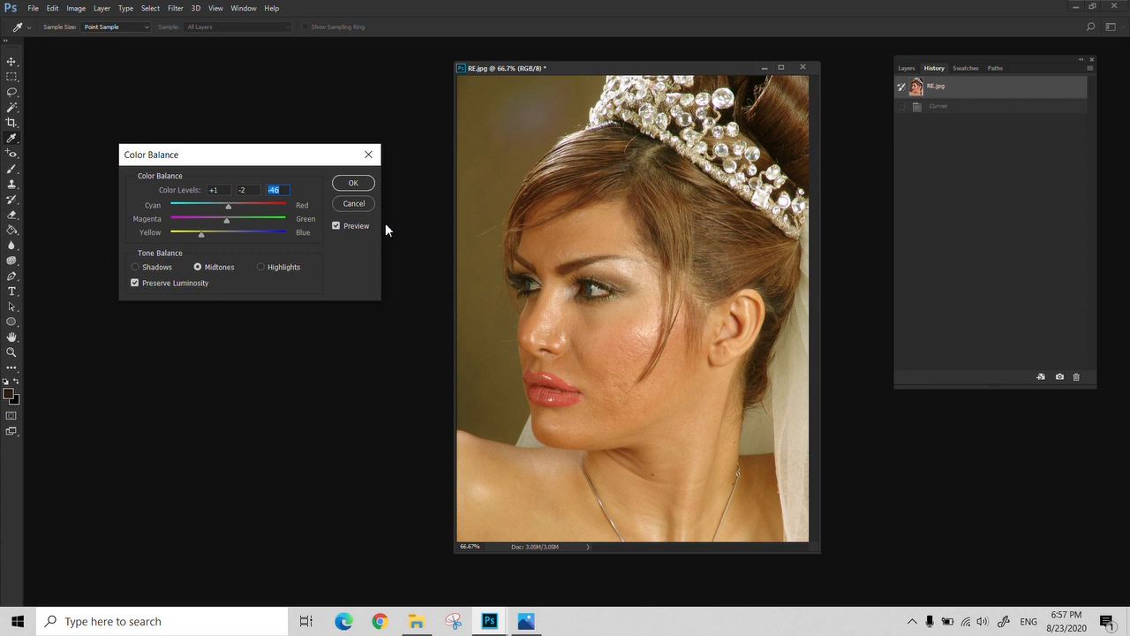
pyautogui.keyDown('alt'); pyautogui.click(354, 203); pyautogui.keyUp('alt')
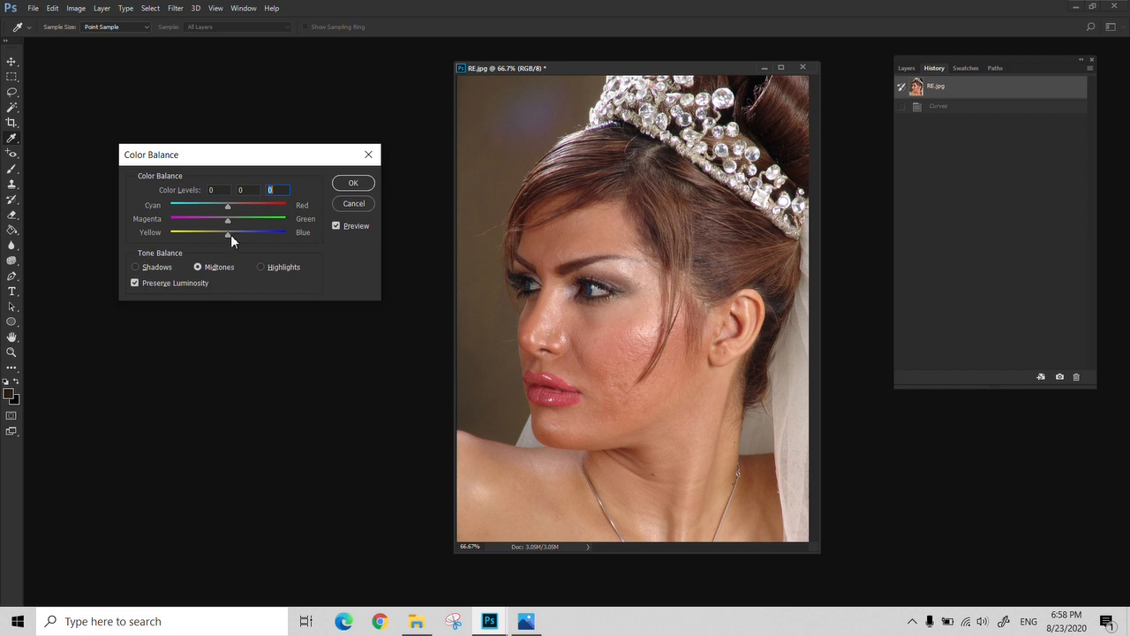
# Try shifting the midtones toward blue and magenta, reset, try color levels 0, -13 and +16, and cancel the Color Balance adjustment
pyautogui.moveTo(231, 234); pyautogui.dragTo(243, 234)
pyautogui.moveTo(228, 220); pyautogui.dragTo(216, 221)
pyautogui.keyDown('alt'); pyautogui.click(353, 205); pyautogui.keyUp('alt')
pyautogui.moveTo(227, 235); pyautogui.dragTo(237, 231)
pyautogui.moveTo(227, 220); pyautogui.dragTo(222, 222)
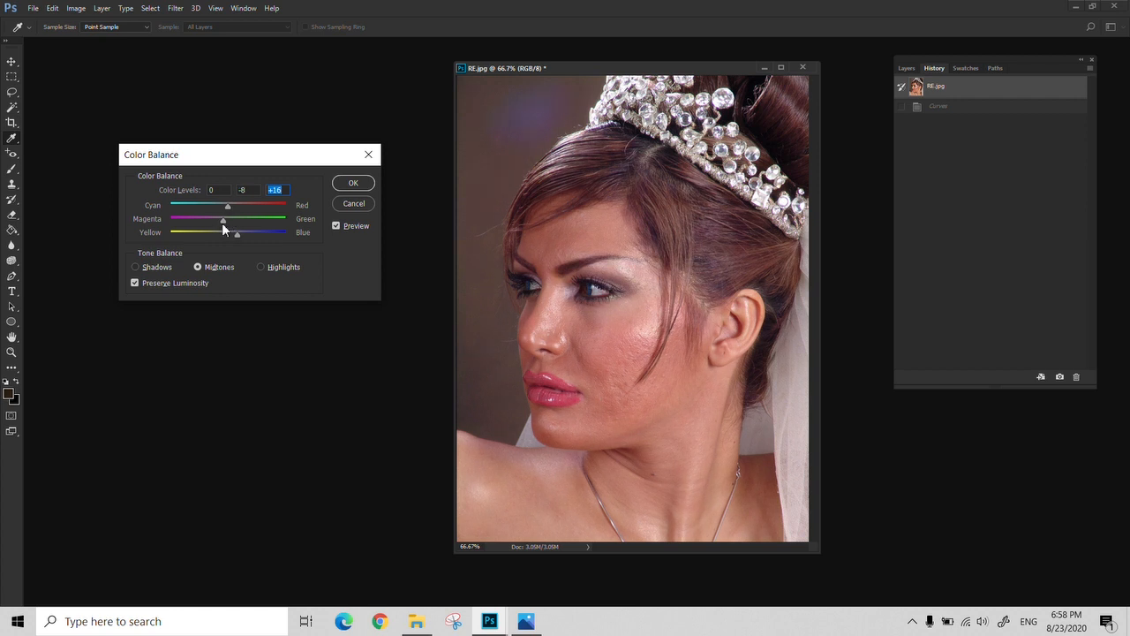
pyautogui.click(368, 156)
pyautogui.press('z')
pyautogui.click(80, 10)
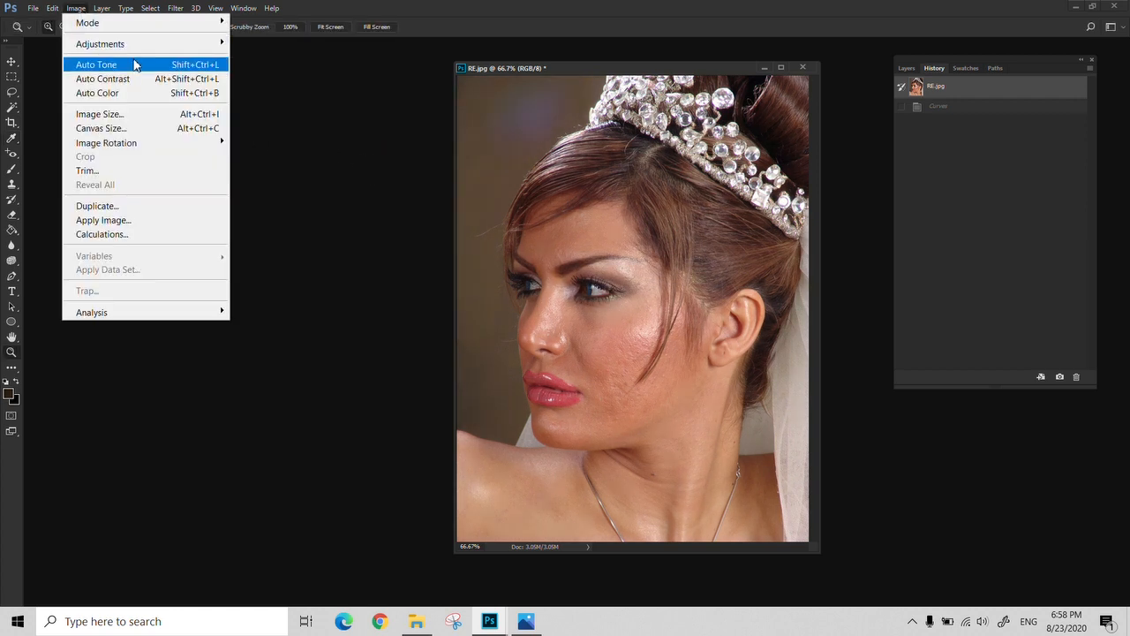
pyautogui.moveTo(146, 44)
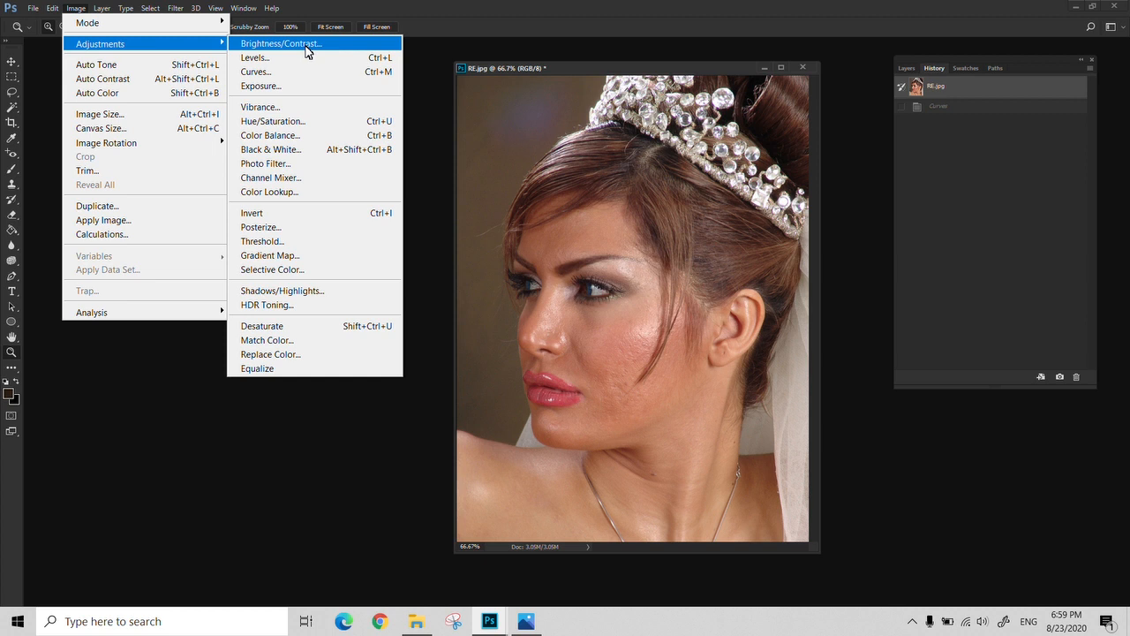
pyautogui.click(417, 528)
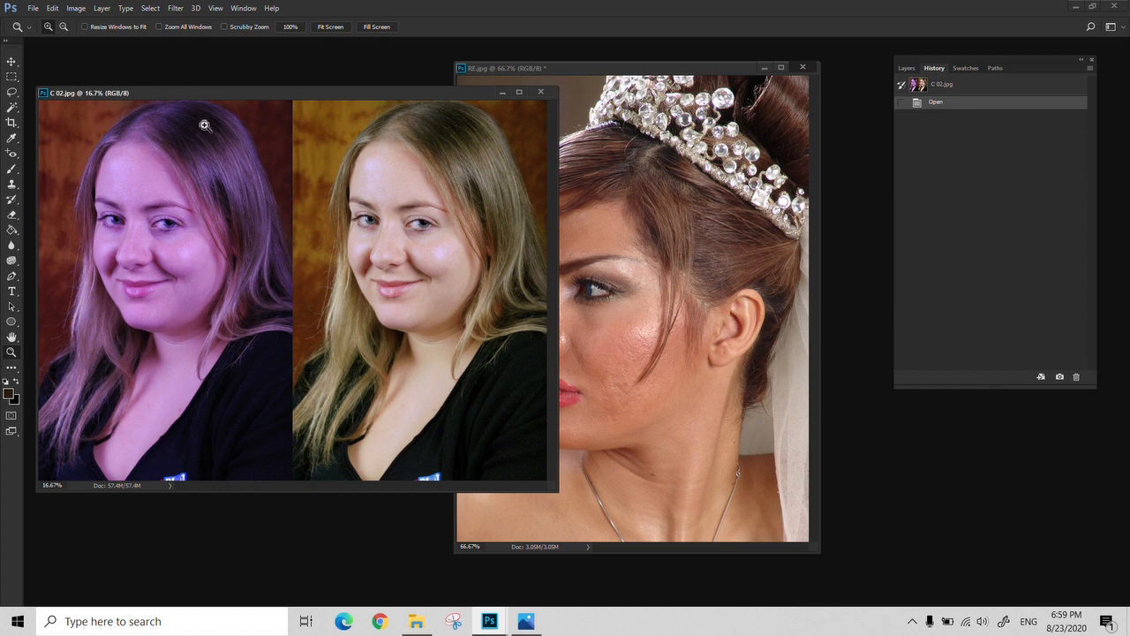
# View the side-by-side color comparison in C 02.jpg and close that image
pyautogui.moveTo(212, 94); pyautogui.dragTo(225, 76)
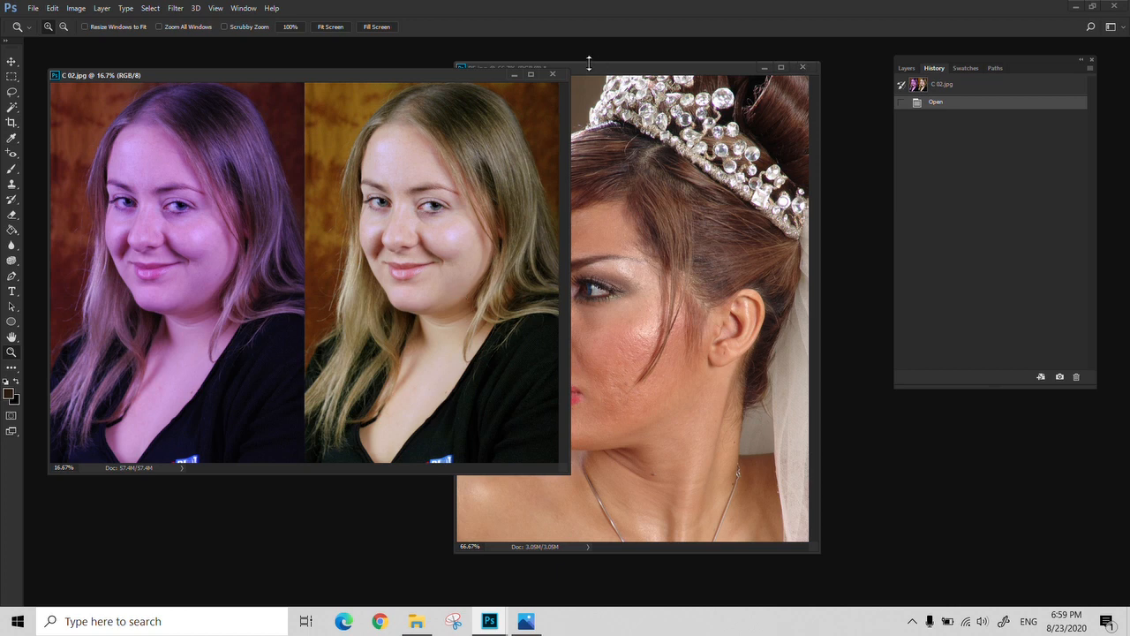
pyautogui.click(552, 74)
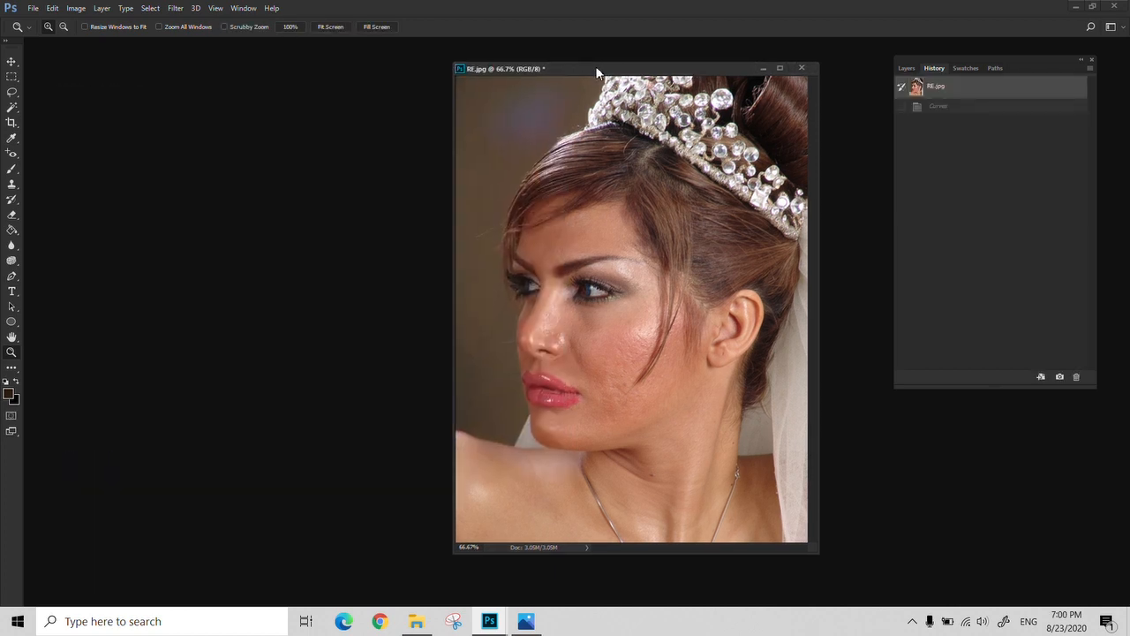
# Reposition the RE.jpg window, bring up the Hue/Saturation settings beside the portrait, and cancel them
pyautogui.moveTo(601, 68); pyautogui.dragTo(511, 83)
pyautogui.click(76, 8)
pyautogui.moveTo(116, 50)
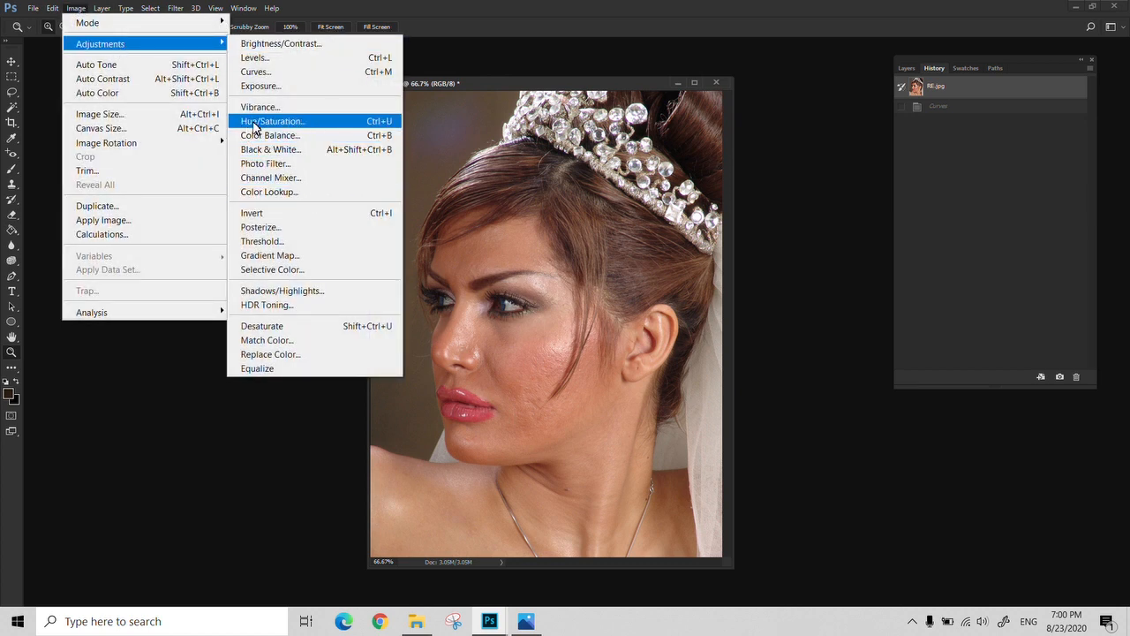
pyautogui.click(254, 126)
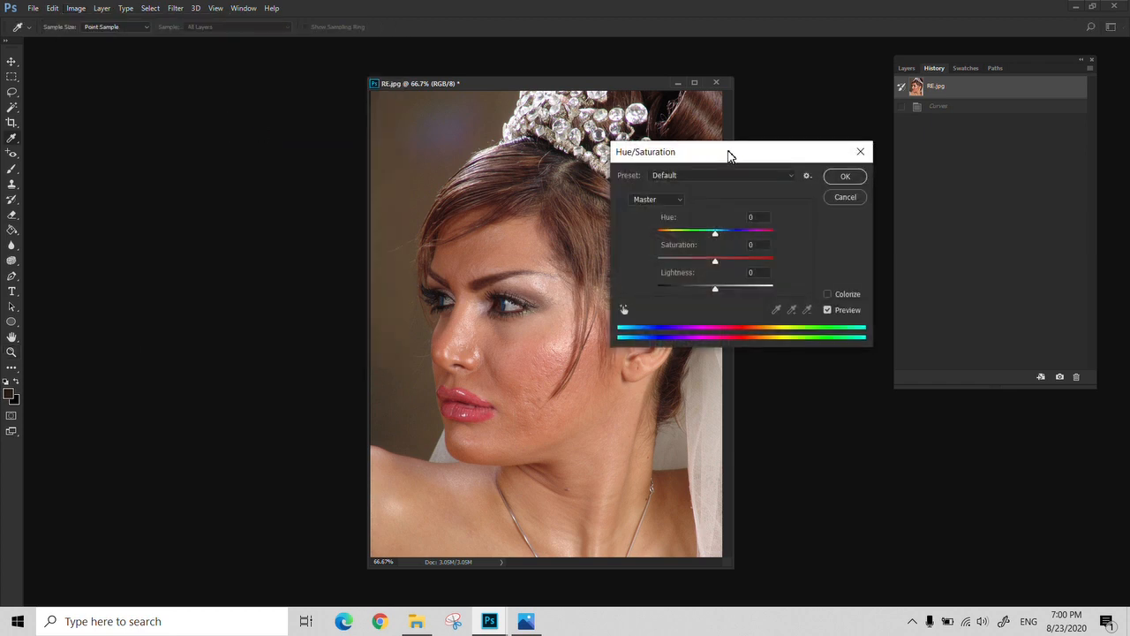
pyautogui.moveTo(726, 154); pyautogui.dragTo(177, 93)
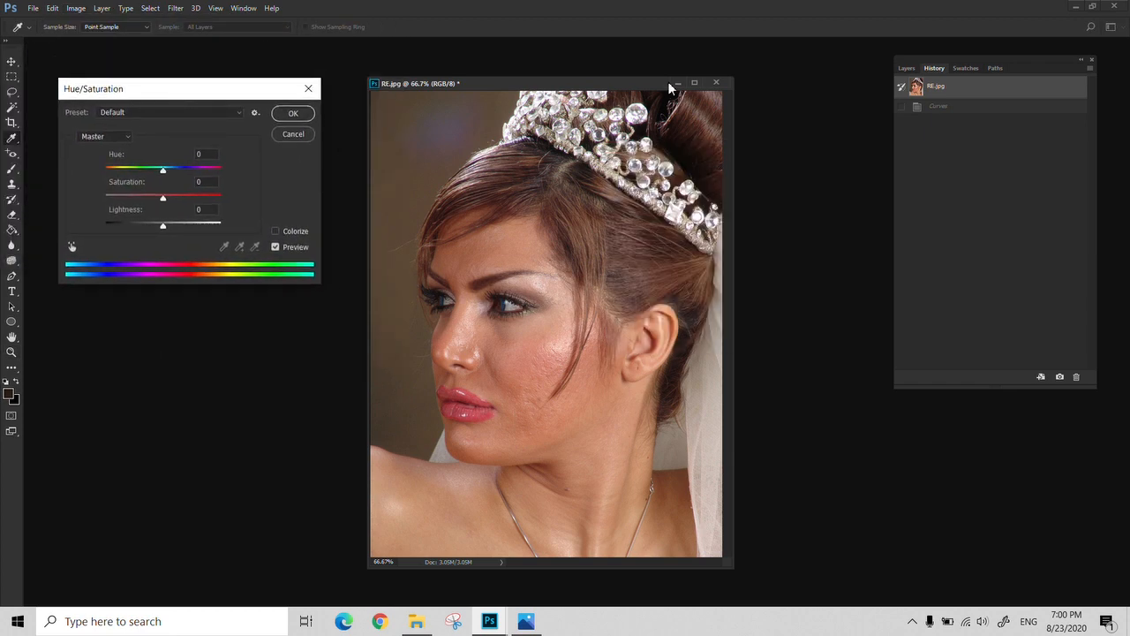
pyautogui.click(293, 134)
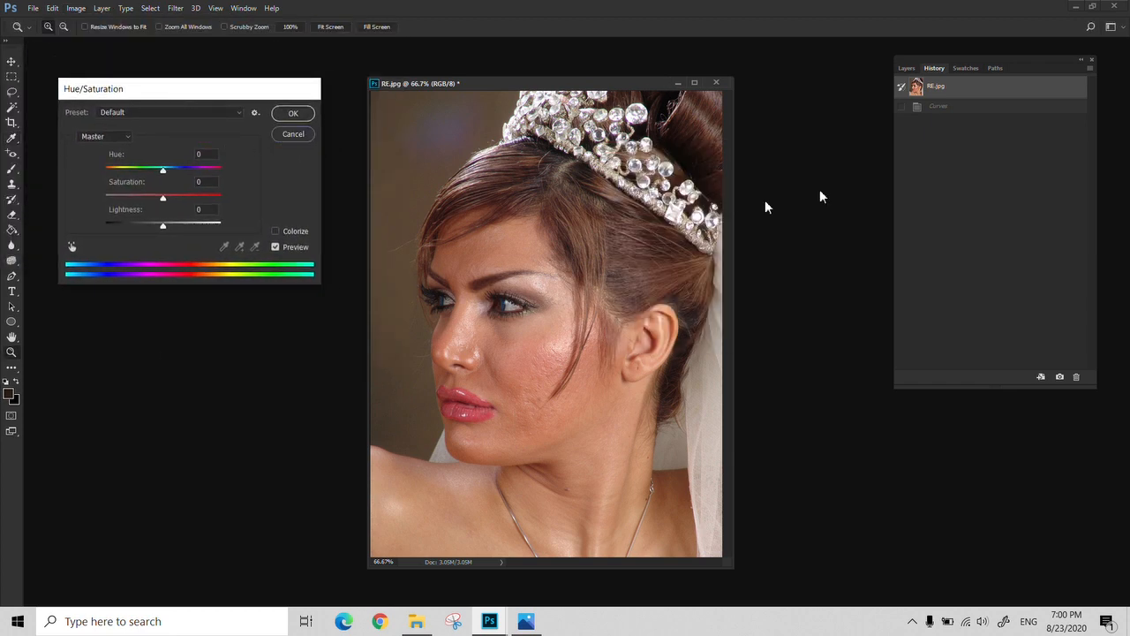
# Close RE.jpg and open Hue.jpg from the 007 folder
pyautogui.click(720, 82)
pyautogui.click(566, 238)
pyautogui.click(416, 620)
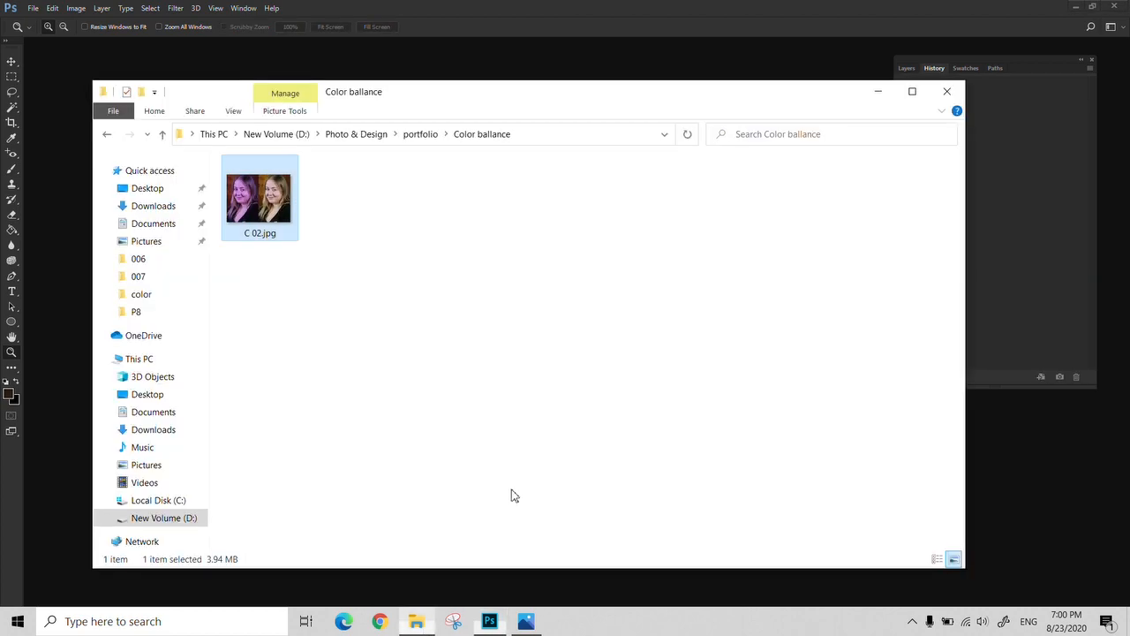
pyautogui.doubleClick(594, 587)
pyautogui.click(342, 122)
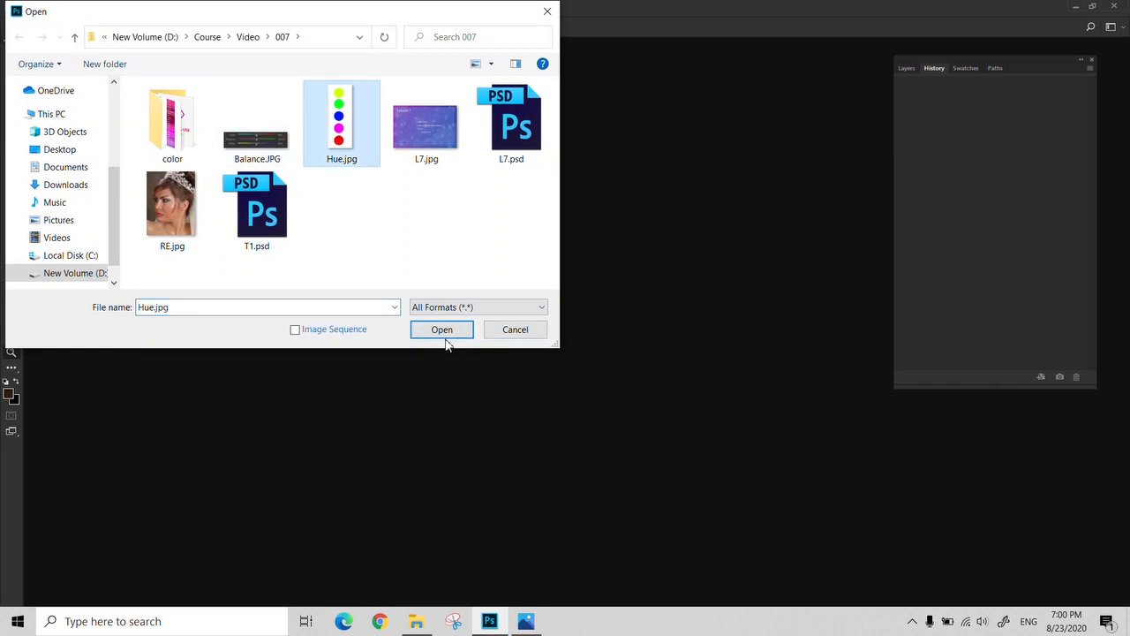
pyautogui.click(444, 329)
# Start a Hue/Saturation adjustment on Hue.jpg and try master hue values of -43, -80 and -120 on the colored circles
pyautogui.moveTo(80, 46); pyautogui.dragTo(414, 109)
pyautogui.hotkey('ctrl', 'u')
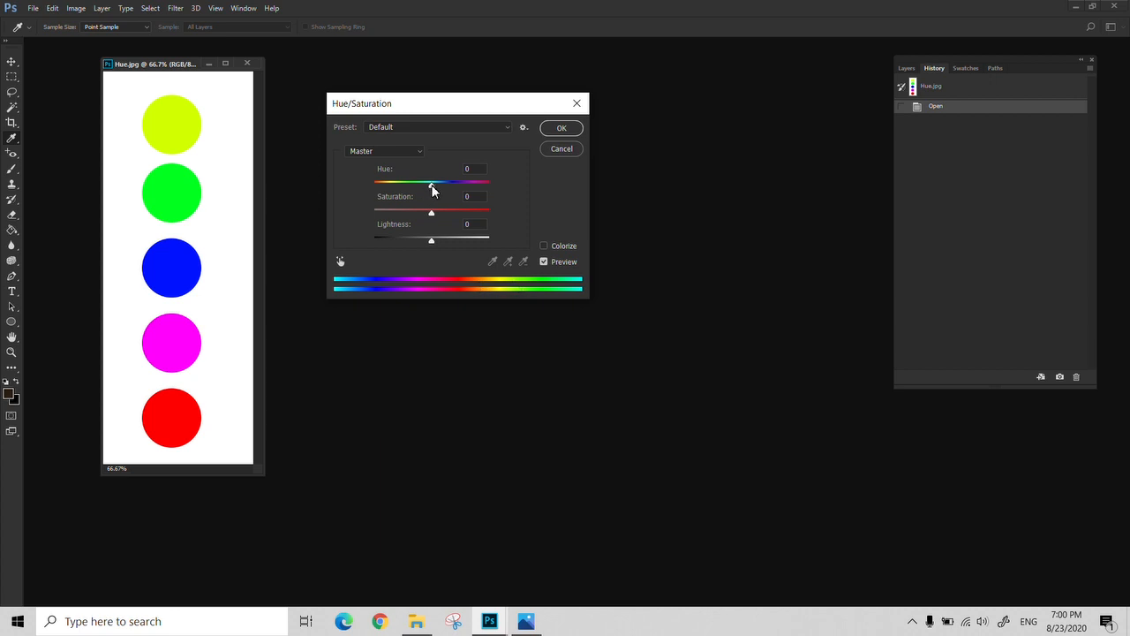
pyautogui.moveTo(431, 186); pyautogui.dragTo(407, 189)
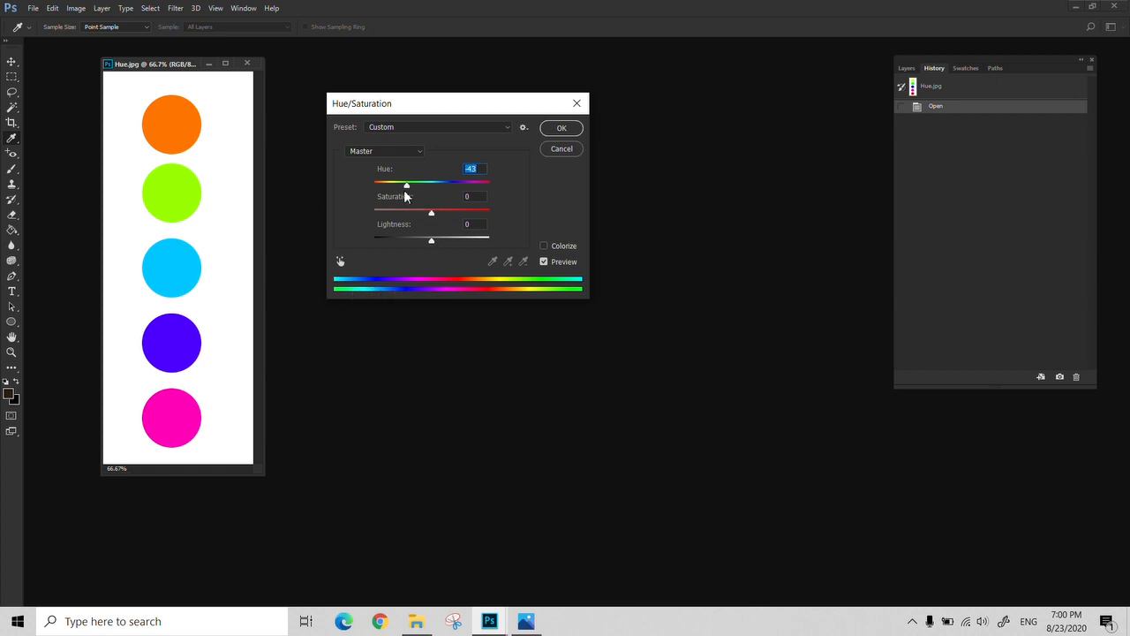
pyautogui.moveTo(406, 185); pyautogui.dragTo(397, 186)
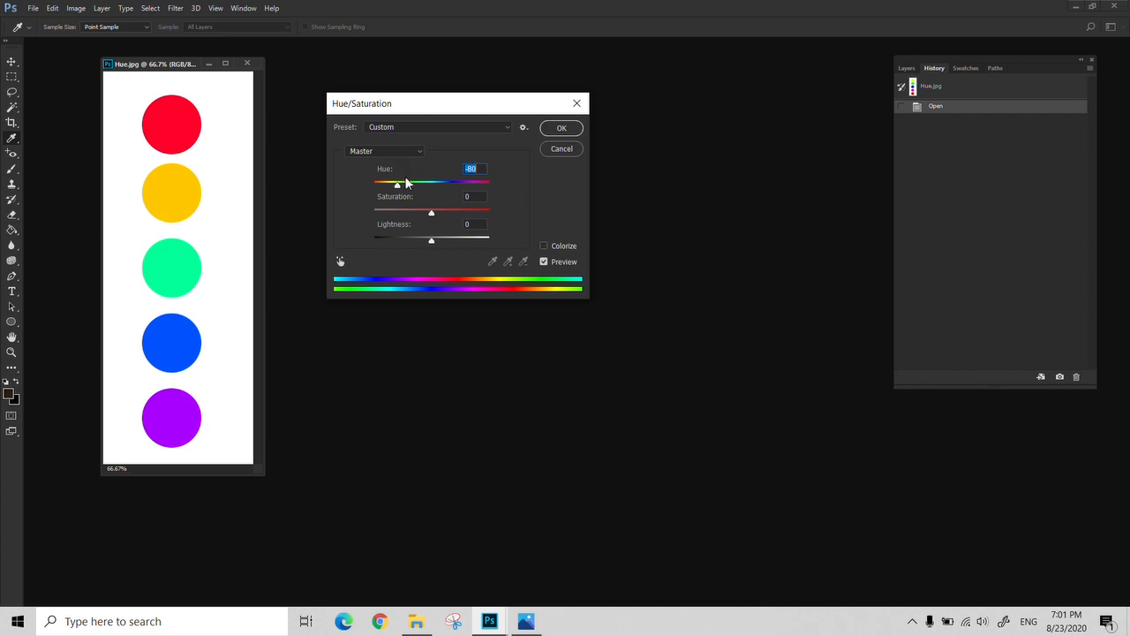
pyautogui.moveTo(398, 185)
pyautogui.mouseDown()
pyautogui.moveTo(371, 186)
pyautogui.moveTo(388, 185)
pyautogui.mouseUp()
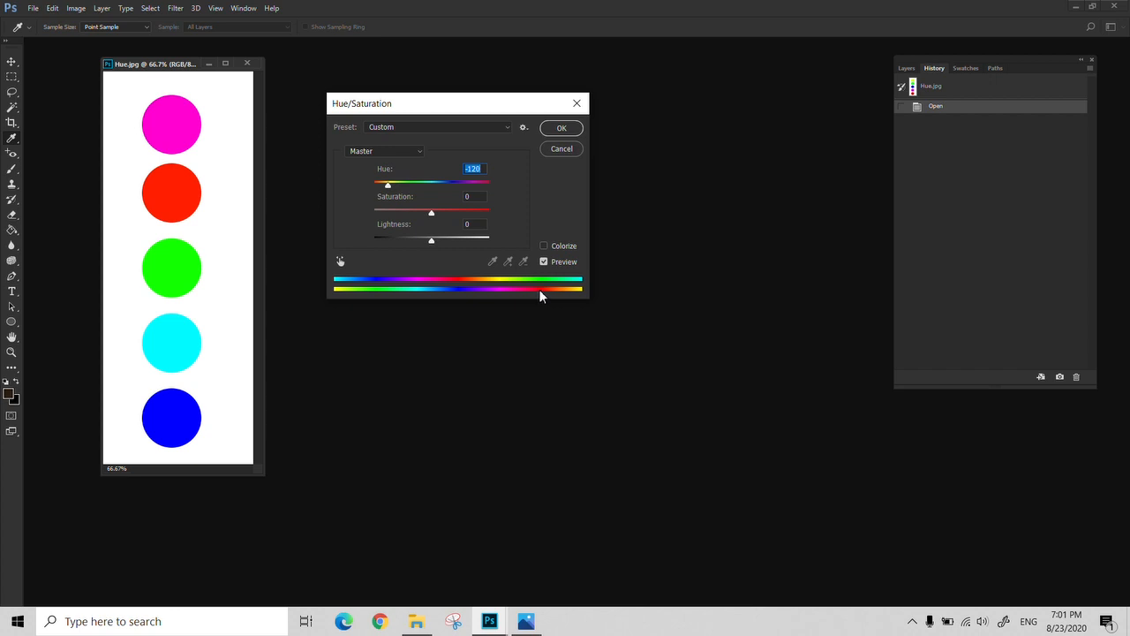
# Try a master hue of -36, reset the adjustment, and shift the hue to -31
pyautogui.click(390, 186)
pyautogui.moveTo(402, 193); pyautogui.dragTo(412, 194)
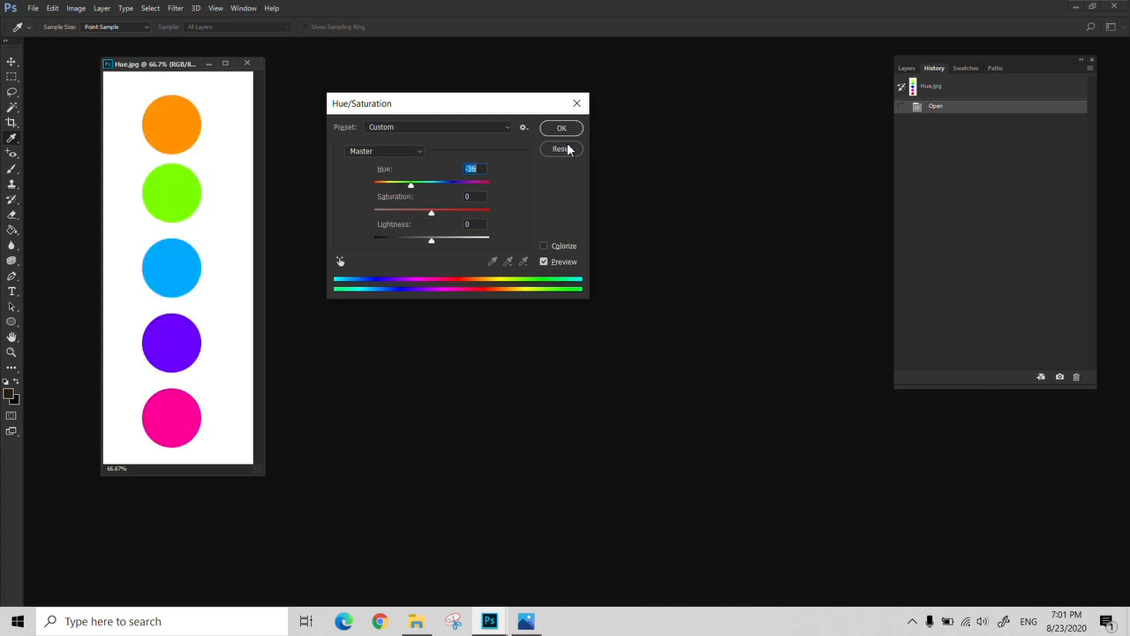
pyautogui.keyDown('alt'); pyautogui.click(566, 150); pyautogui.keyUp('alt')
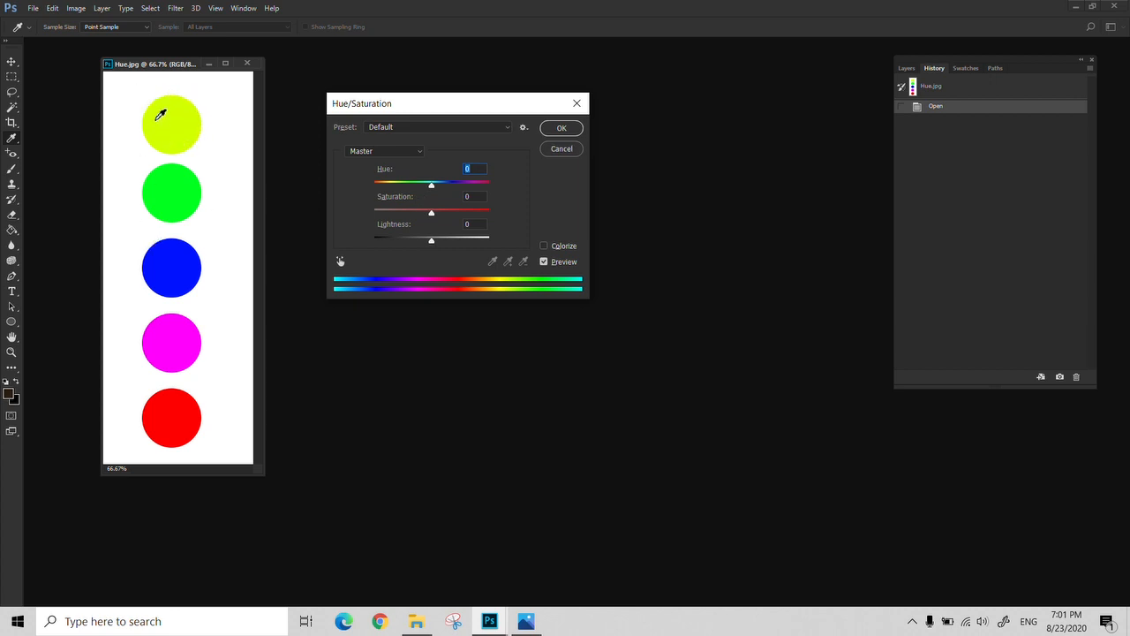
pyautogui.moveTo(432, 185); pyautogui.dragTo(414, 189)
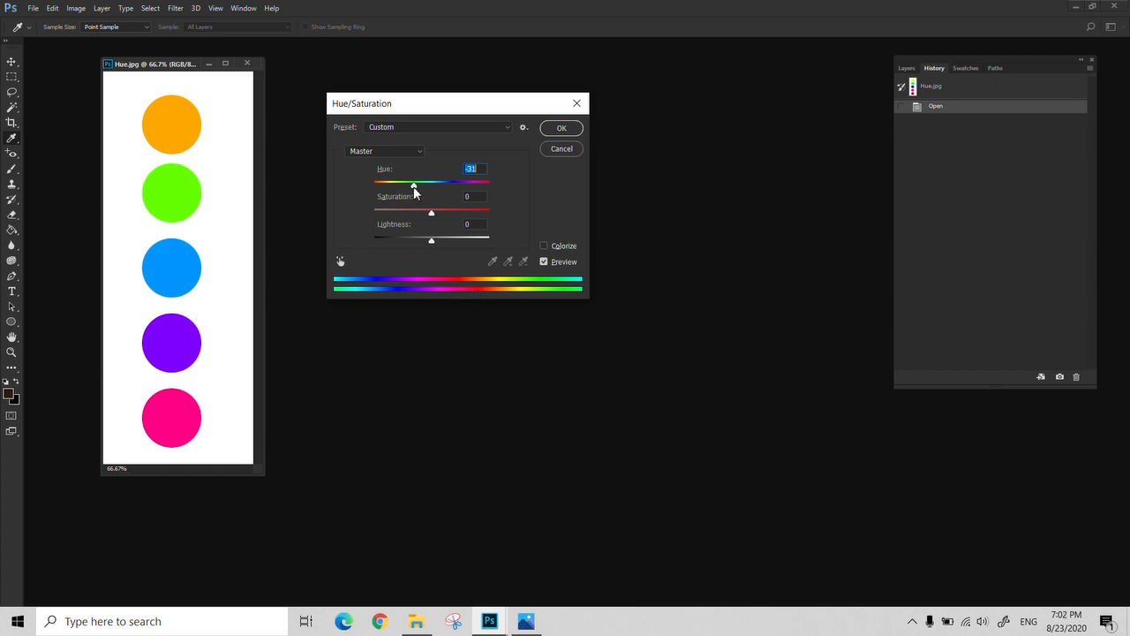
# Try a master hue of -180 on Hue.jpg, reset it, and cancel the Hue/Saturation adjustment
pyautogui.moveTo(414, 184); pyautogui.dragTo(374, 188)
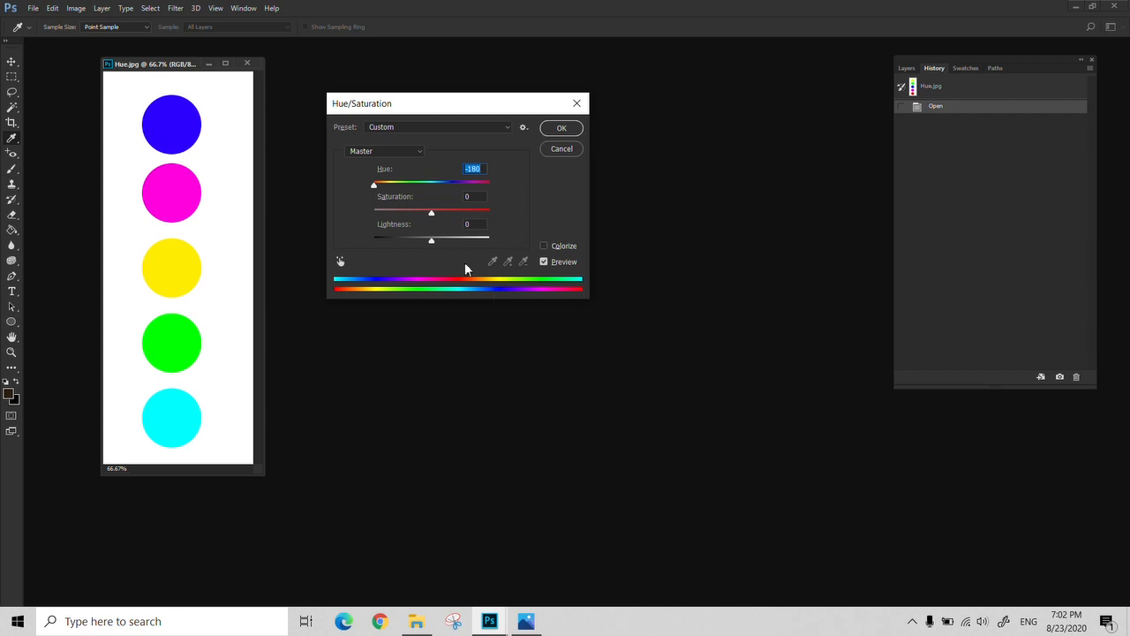
pyautogui.keyDown('alt'); pyautogui.click(556, 149); pyautogui.keyUp('alt')
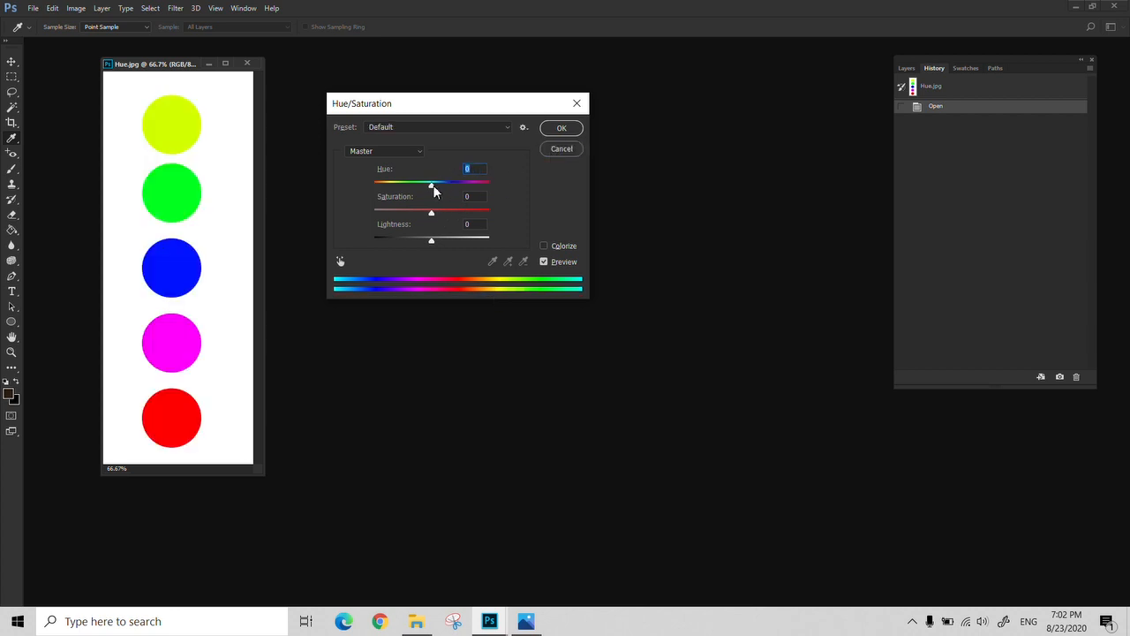
pyautogui.moveTo(431, 185)
pyautogui.mouseDown()
pyautogui.moveTo(496, 185)
pyautogui.moveTo(328, 197)
pyautogui.moveTo(430, 196)
pyautogui.mouseUp()
pyautogui.click(550, 149)
# Open RE.jpg from the 007 folder and place its window beside the Hue.jpg circles
pyautogui.hotkey('ctrl', 'o')
pyautogui.click(172, 204)
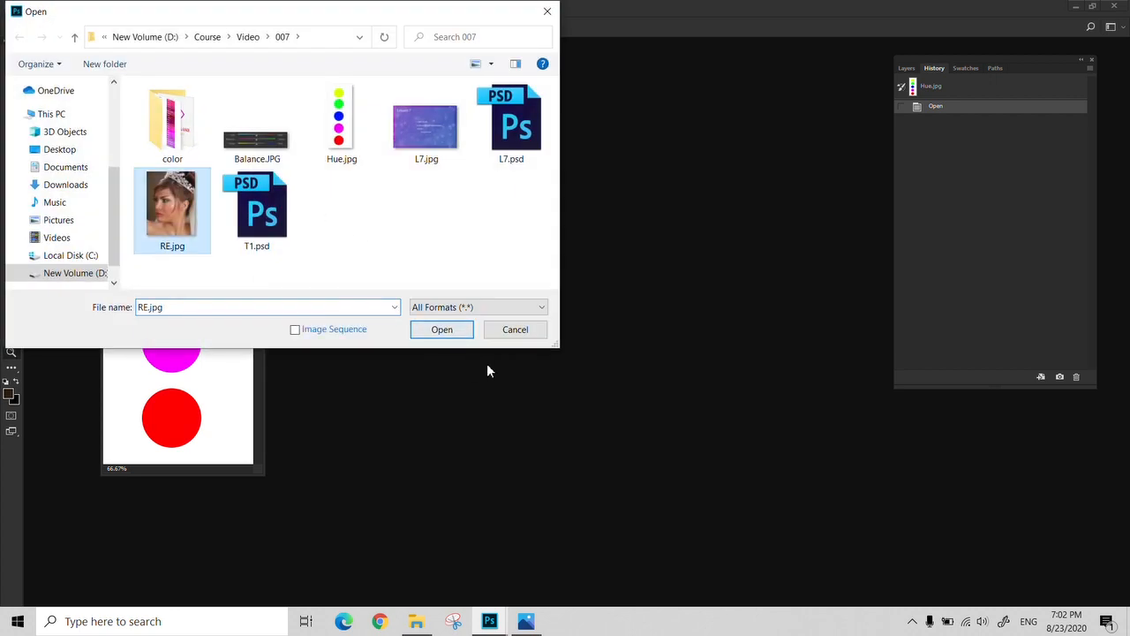
pyautogui.click(448, 334)
pyautogui.moveTo(292, 59); pyautogui.dragTo(577, 74)
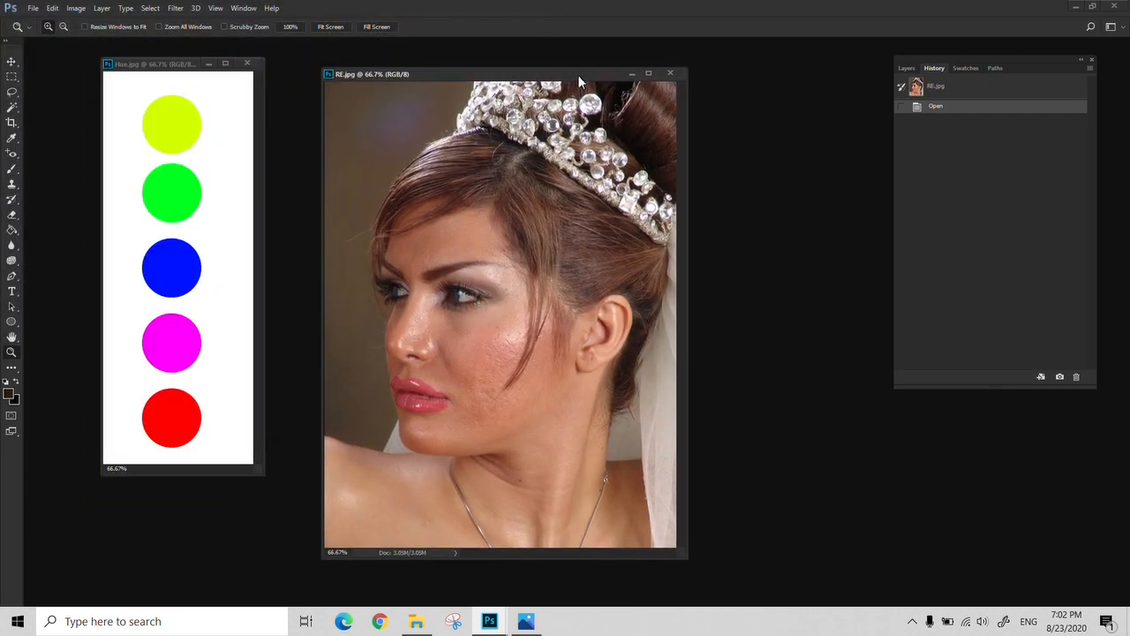
# Start a Hue/Saturation adjustment on RE.jpg, try a master hue of +12, and reset the settings
pyautogui.hotkey('ctrl', 'u')
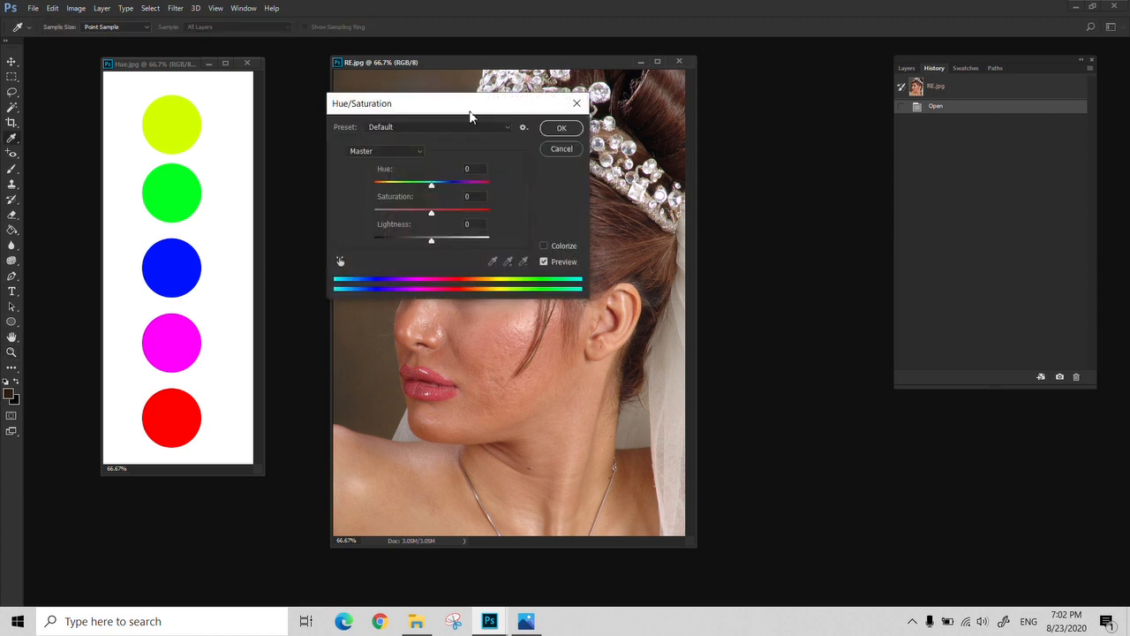
pyautogui.moveTo(469, 114); pyautogui.dragTo(687, 109)
pyautogui.moveTo(650, 195); pyautogui.dragTo(682, 216)
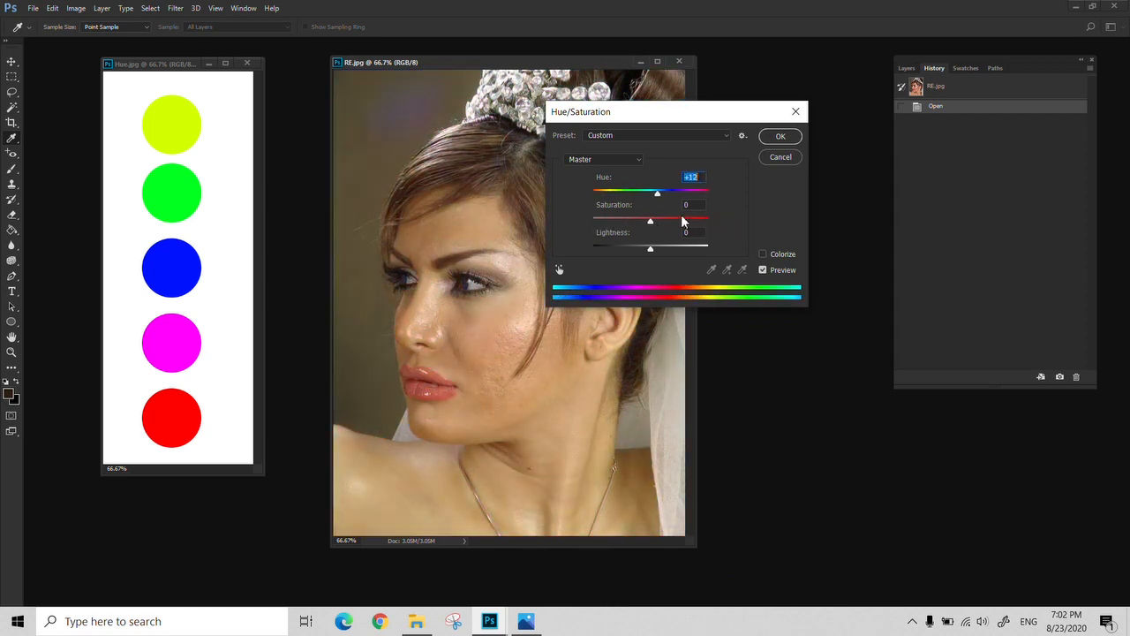
pyautogui.keyDown('alt'); pyautogui.click(773, 158); pyautogui.keyUp('alt')
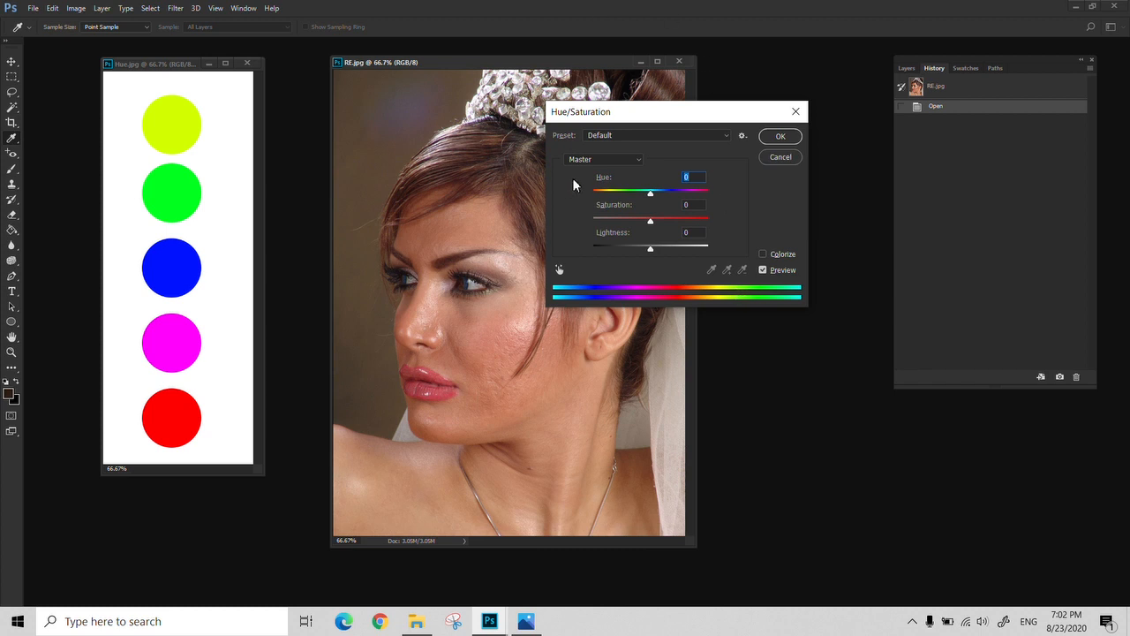
# Uncover more of the portrait, try a master saturation of -100 on RE.jpg, reset it, and cancel the adjustment
pyautogui.moveTo(689, 126); pyautogui.dragTo(757, 181)
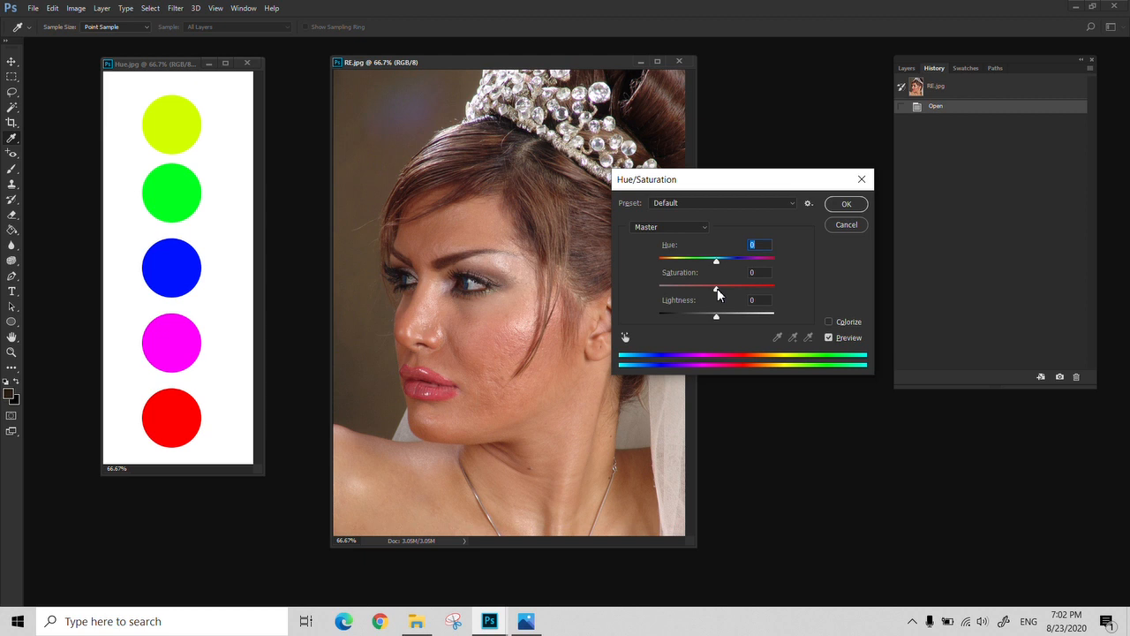
pyautogui.moveTo(716, 294); pyautogui.dragTo(718, 294)
pyautogui.moveTo(718, 294); pyautogui.dragTo(655, 326)
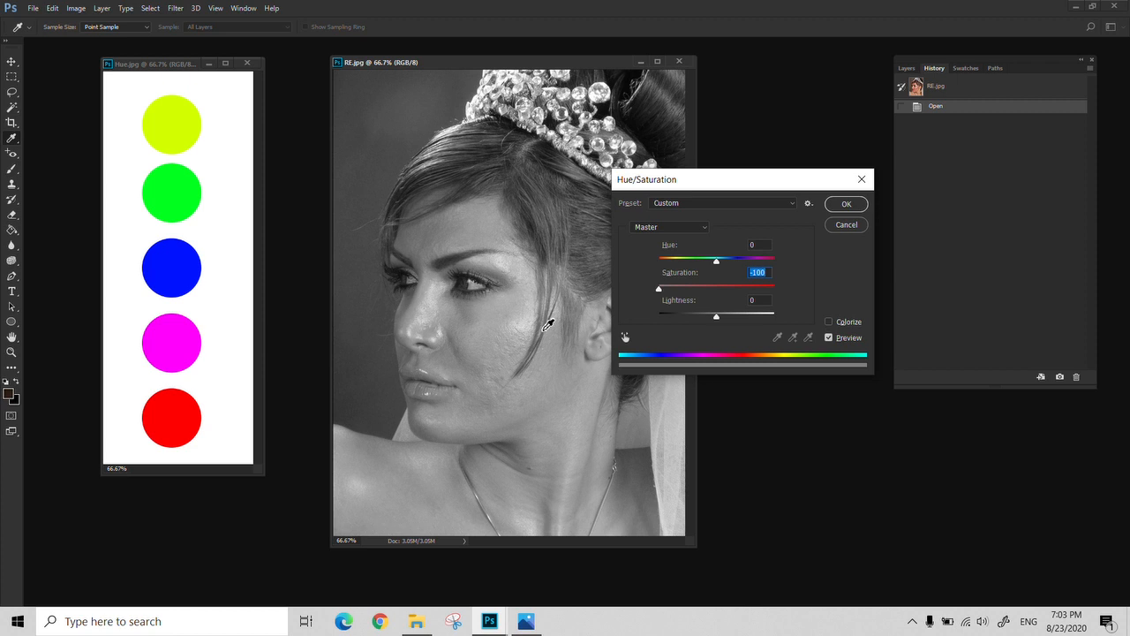
pyautogui.keyDown('alt'); pyautogui.click(838, 225); pyautogui.keyUp('alt')
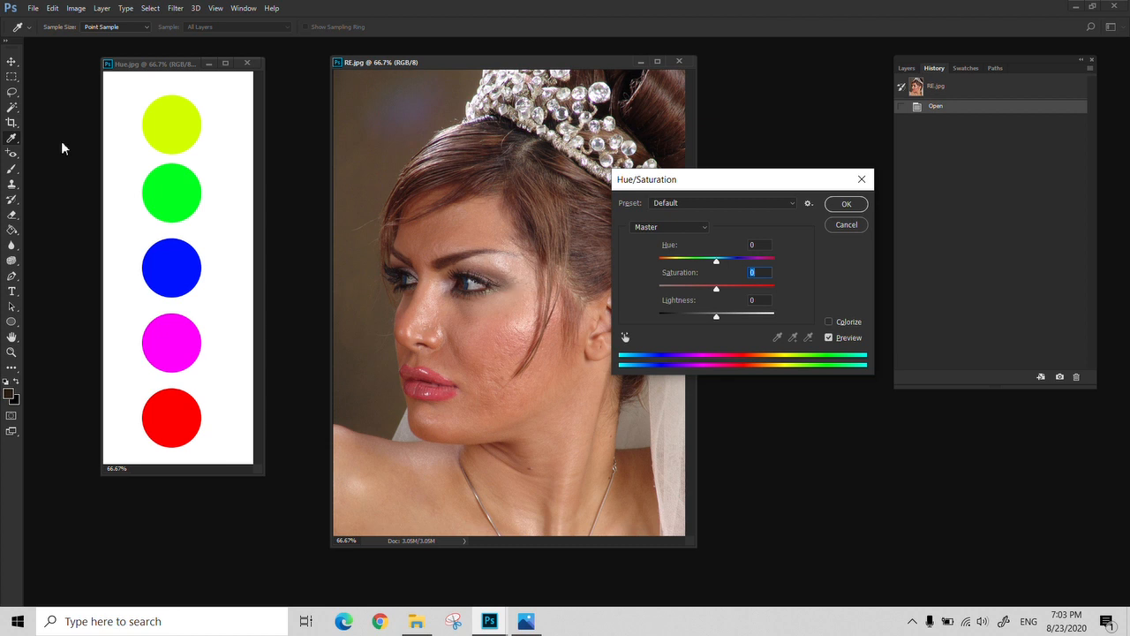
pyautogui.click(168, 64)
pyautogui.click(846, 224)
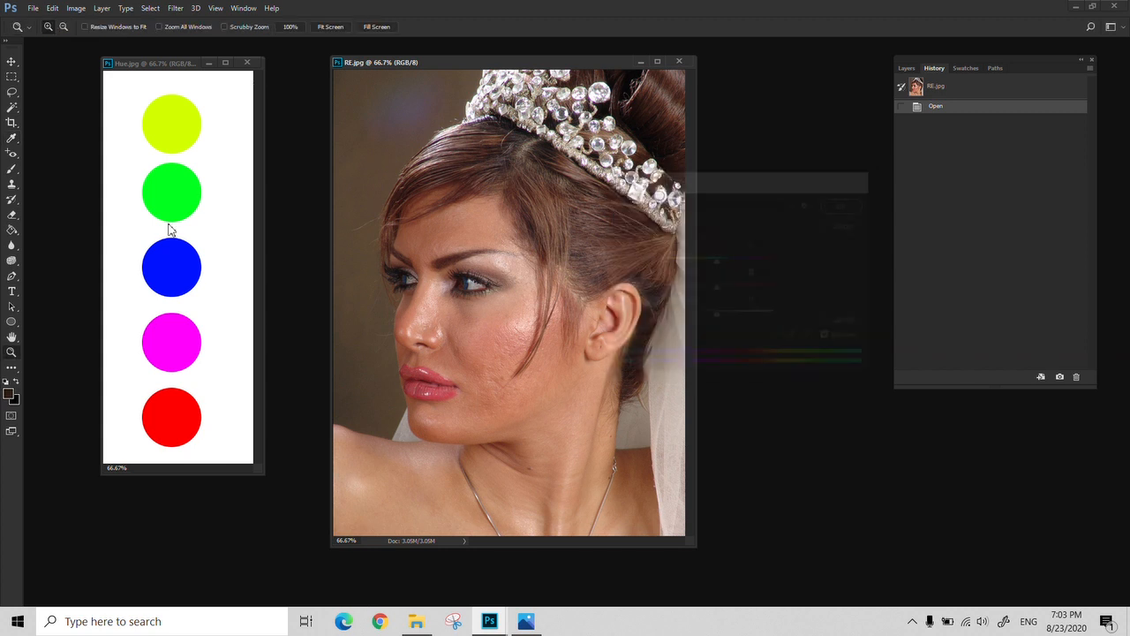
# Switch to Hue.jpg, try a Hue/Saturation adjustment with saturation -100 on the circles, and cancel it
pyautogui.moveTo(171, 68); pyautogui.dragTo(210, 77)
pyautogui.hotkey('ctrl', 'u')
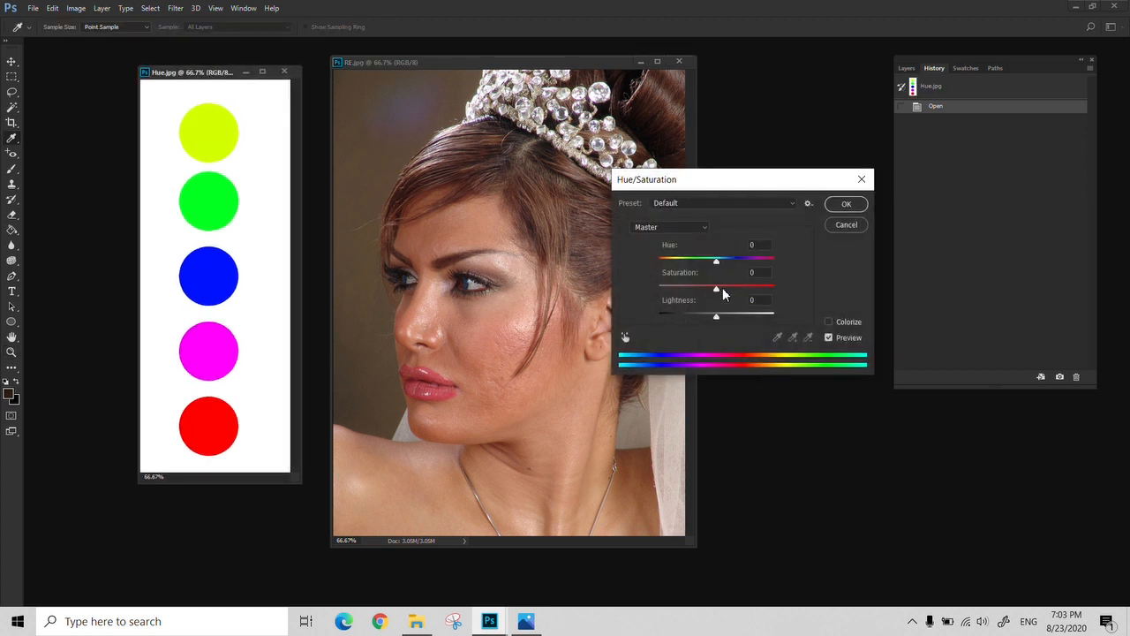
pyautogui.moveTo(716, 289); pyautogui.dragTo(567, 306)
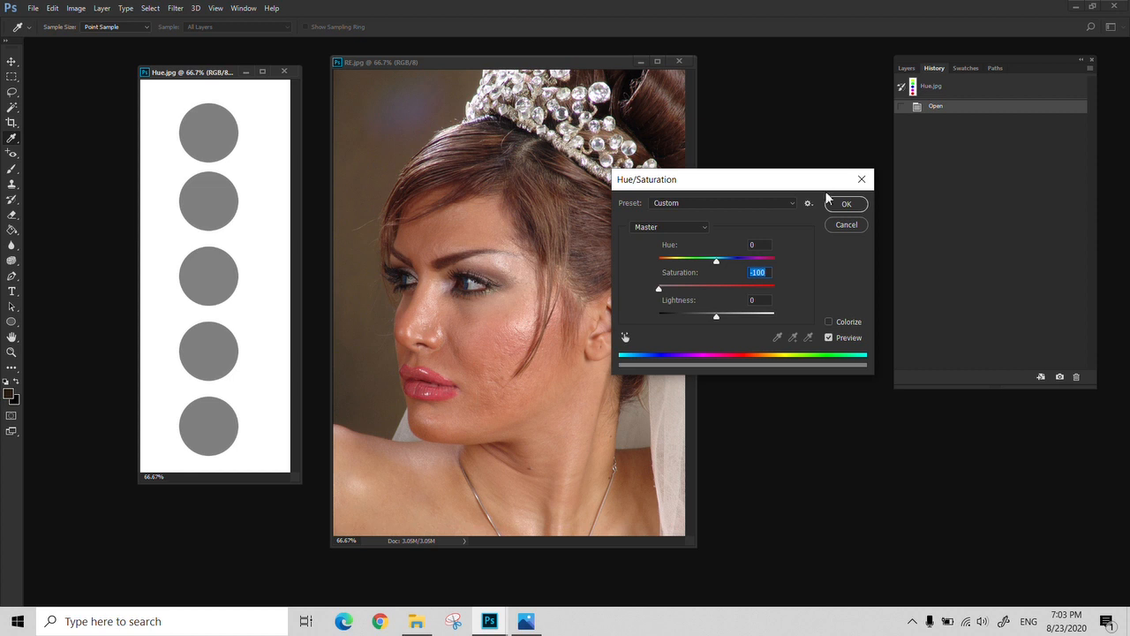
pyautogui.click(845, 224)
# Return to RE.jpg, try a saturation of -100, and apply the Hue/Saturation adjustment with saturation -55
pyautogui.press('z')
pyautogui.click(549, 66)
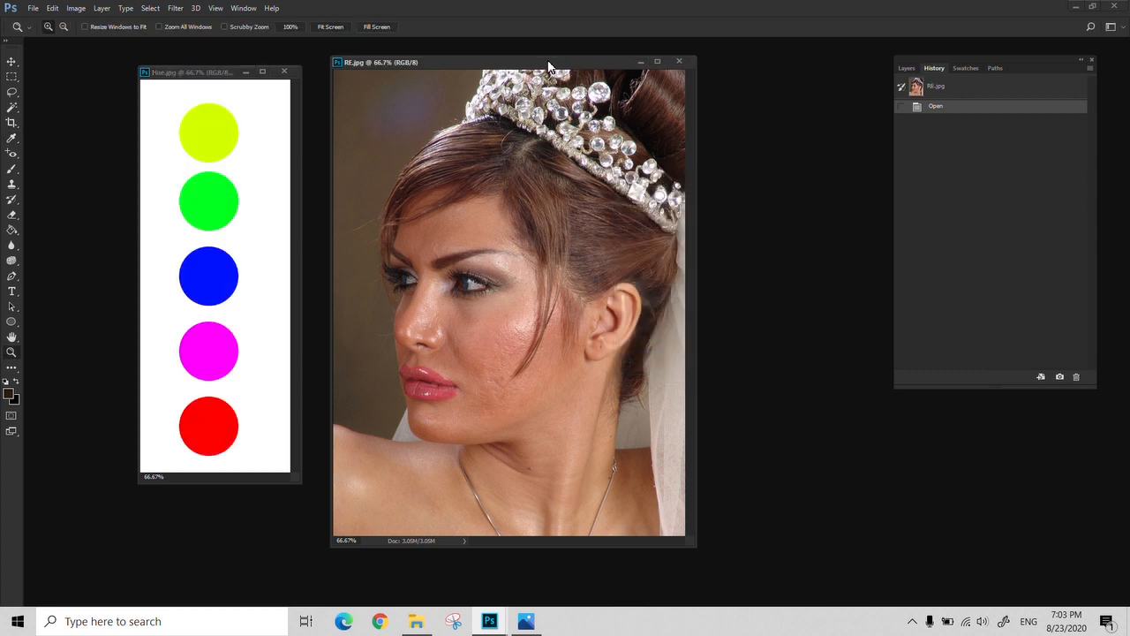
pyautogui.hotkey('ctrl', 'u')
pyautogui.moveTo(715, 290); pyautogui.dragTo(607, 295)
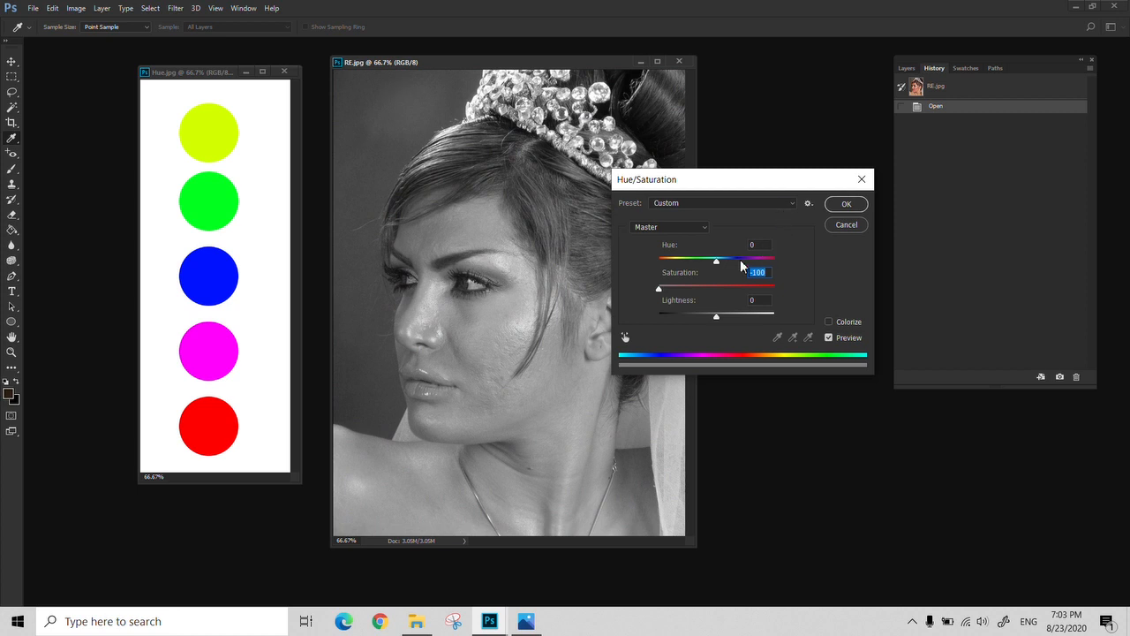
pyautogui.moveTo(661, 289); pyautogui.dragTo(685, 291)
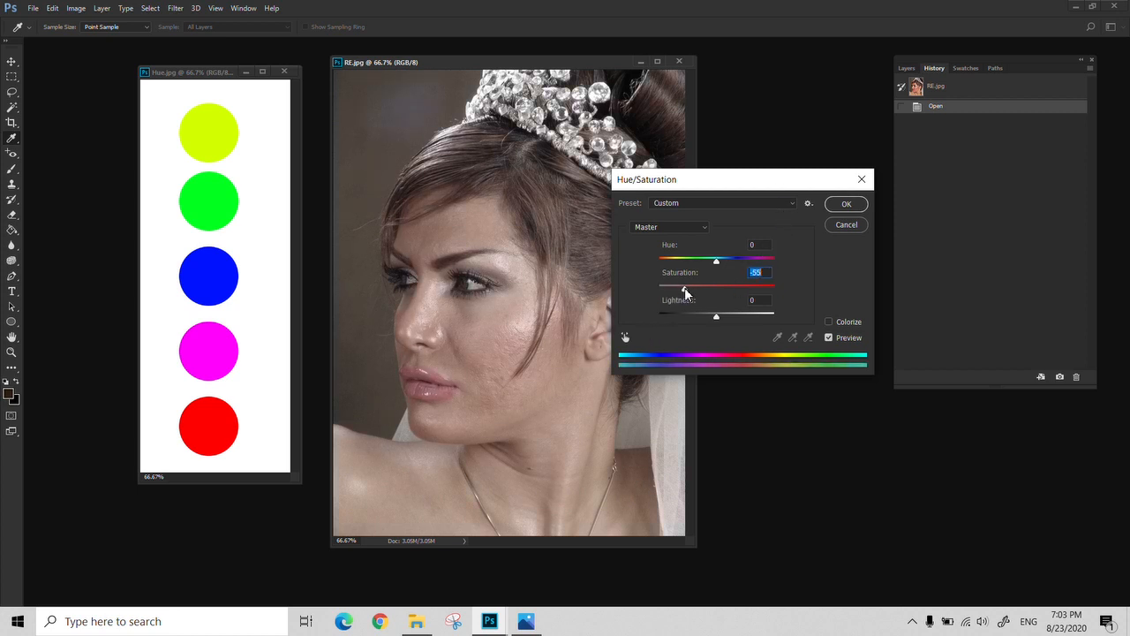
pyautogui.click(847, 205)
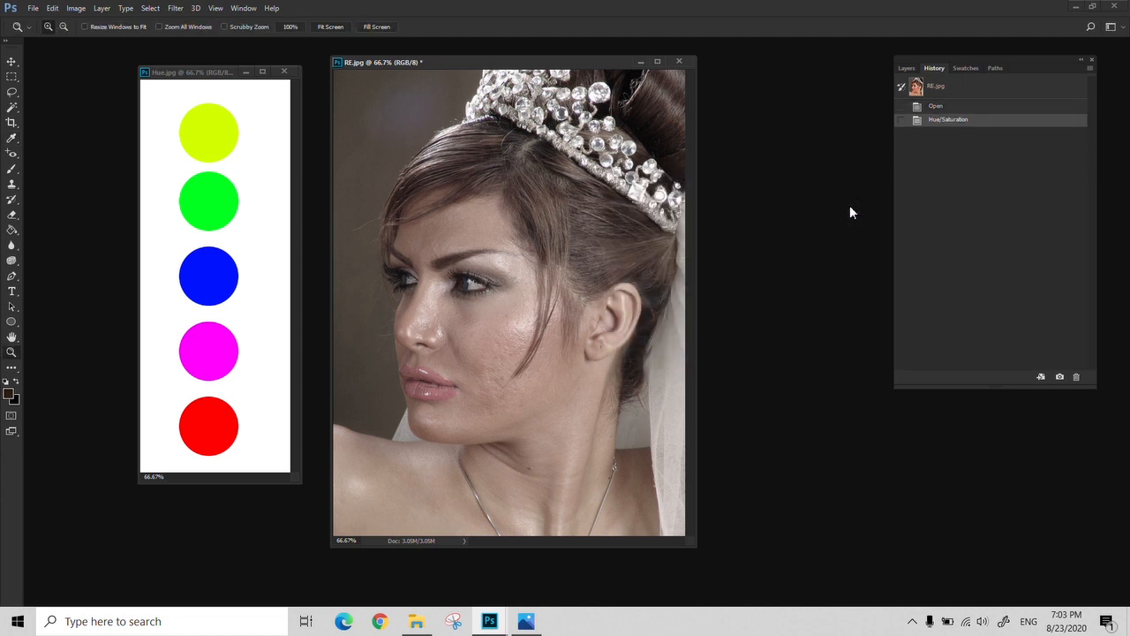
# Apply Color Balance to the midtones of RE.jpg with cyan-red at +17 and a shift toward yellow
pyautogui.click(76, 8)
pyautogui.moveTo(112, 43)
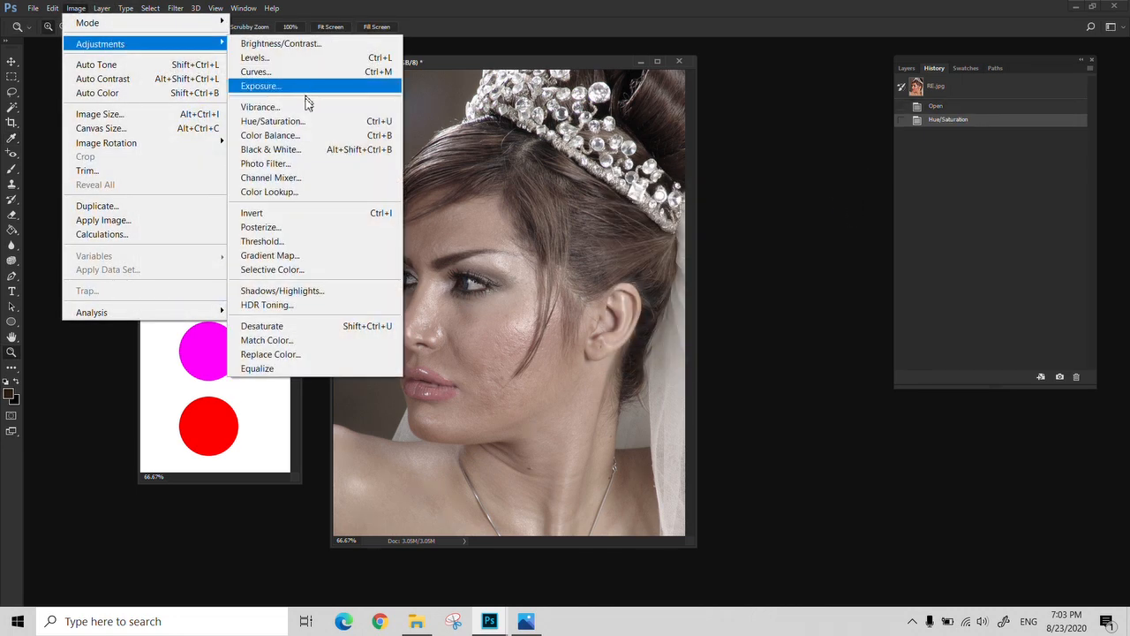
pyautogui.click(300, 139)
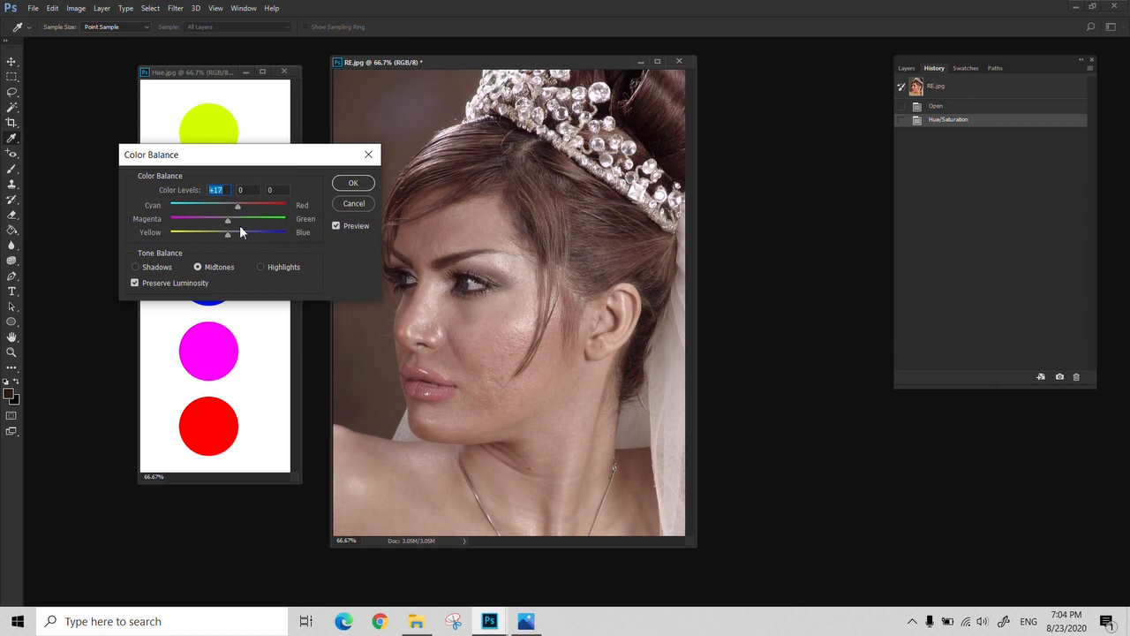
pyautogui.moveTo(228, 233); pyautogui.dragTo(218, 233)
pyautogui.click(353, 182)
pyautogui.press('z')
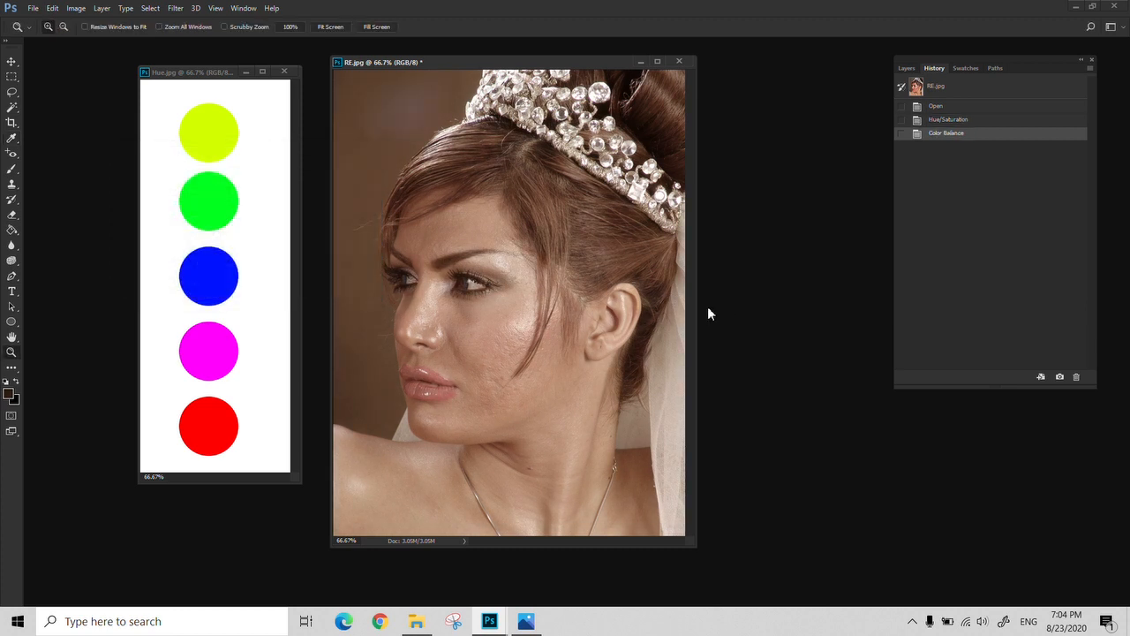
# Compare the original RE.jpg snapshot with the Color Balance history state and return to the original
pyautogui.click(981, 93)
pyautogui.click(968, 132)
pyautogui.click(982, 92)
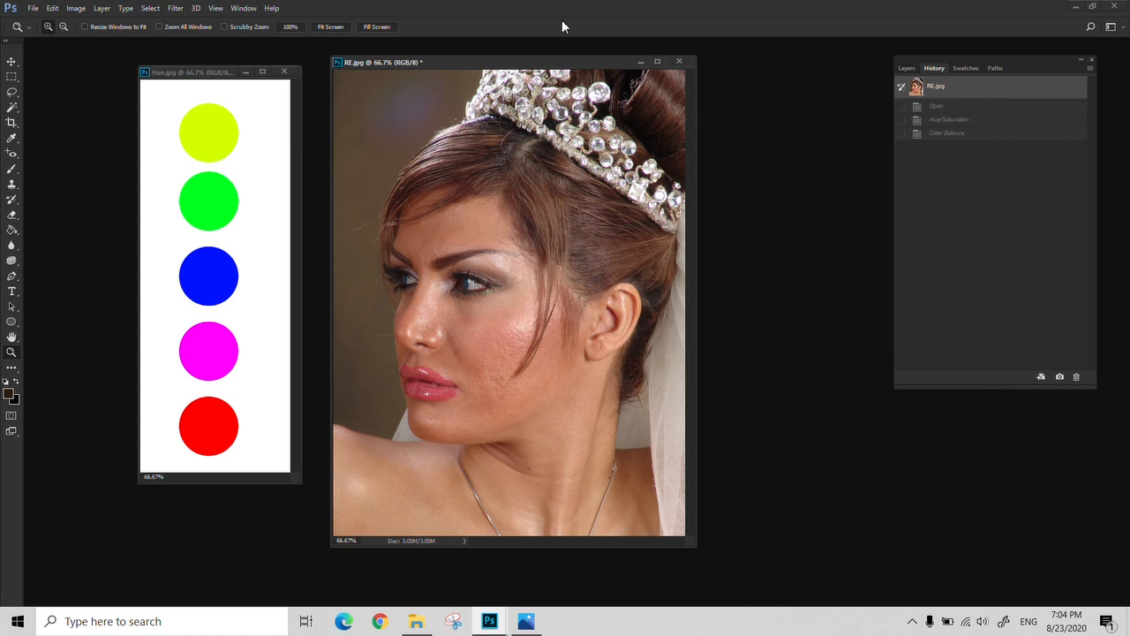
# Apply Desaturate to RE.jpg and revert to the original snapshot in the history
pyautogui.click(68, 10)
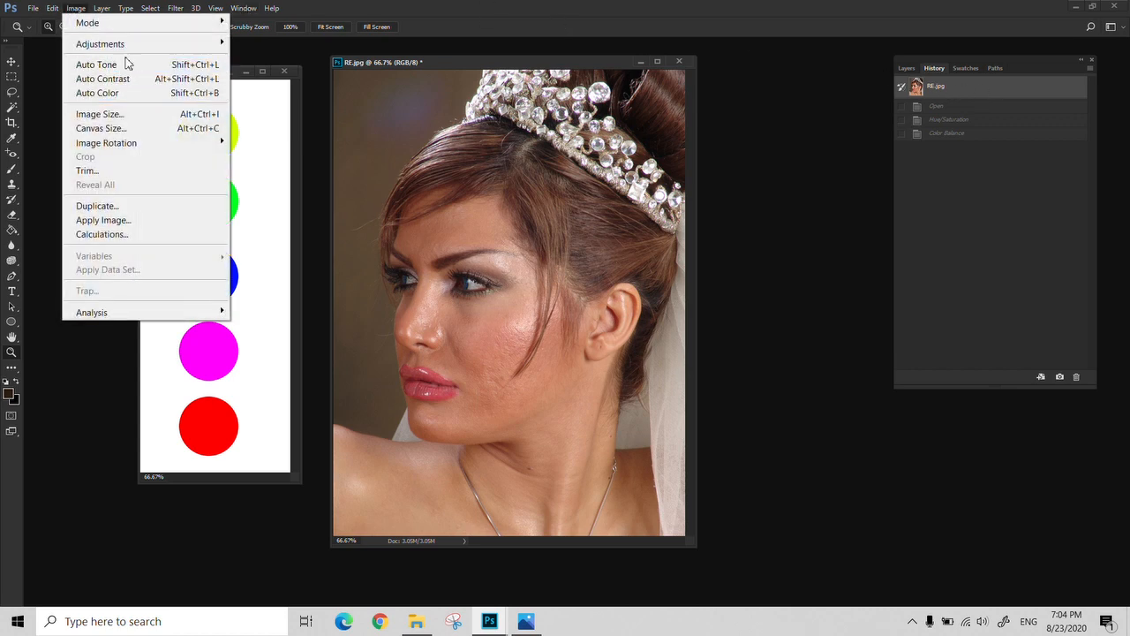
pyautogui.moveTo(176, 44)
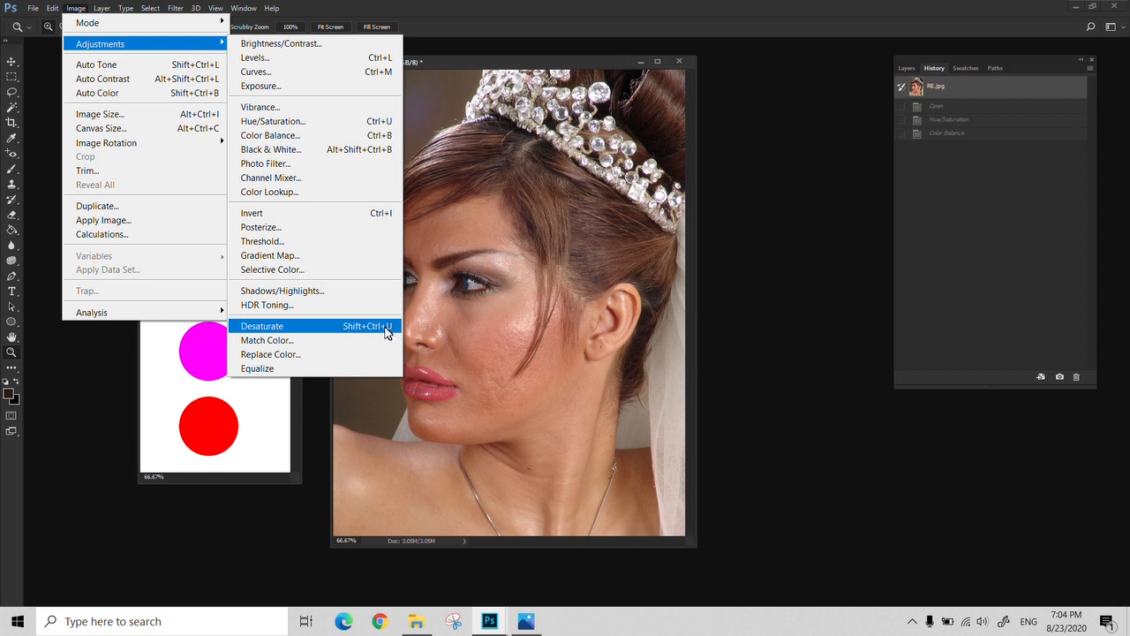
pyautogui.click(339, 329)
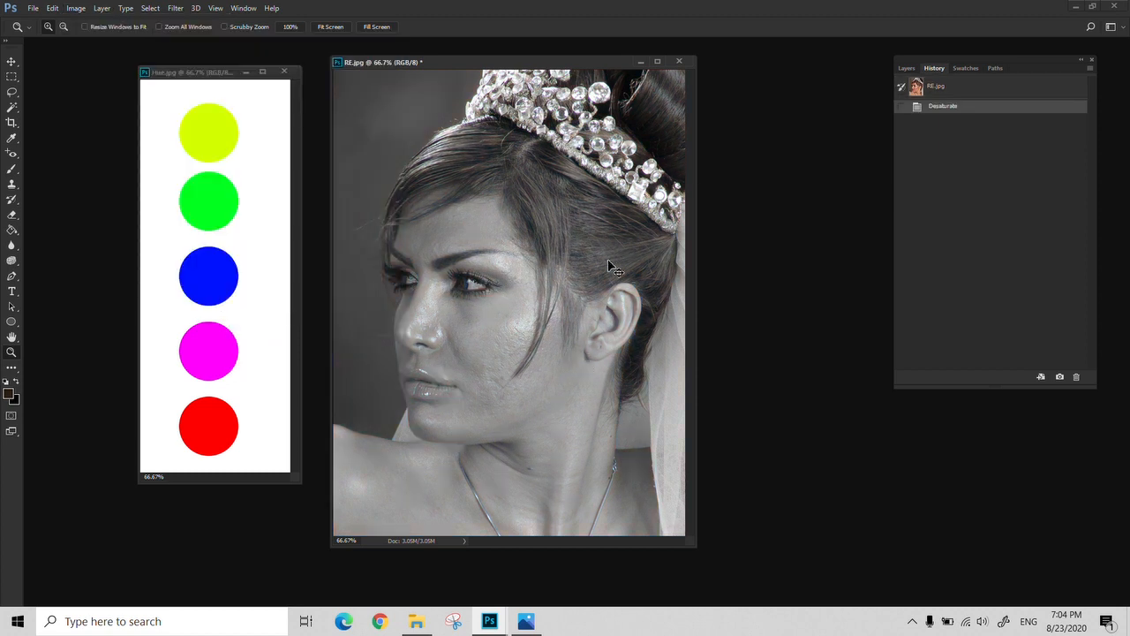
pyautogui.hotkey('alt', 'shift')
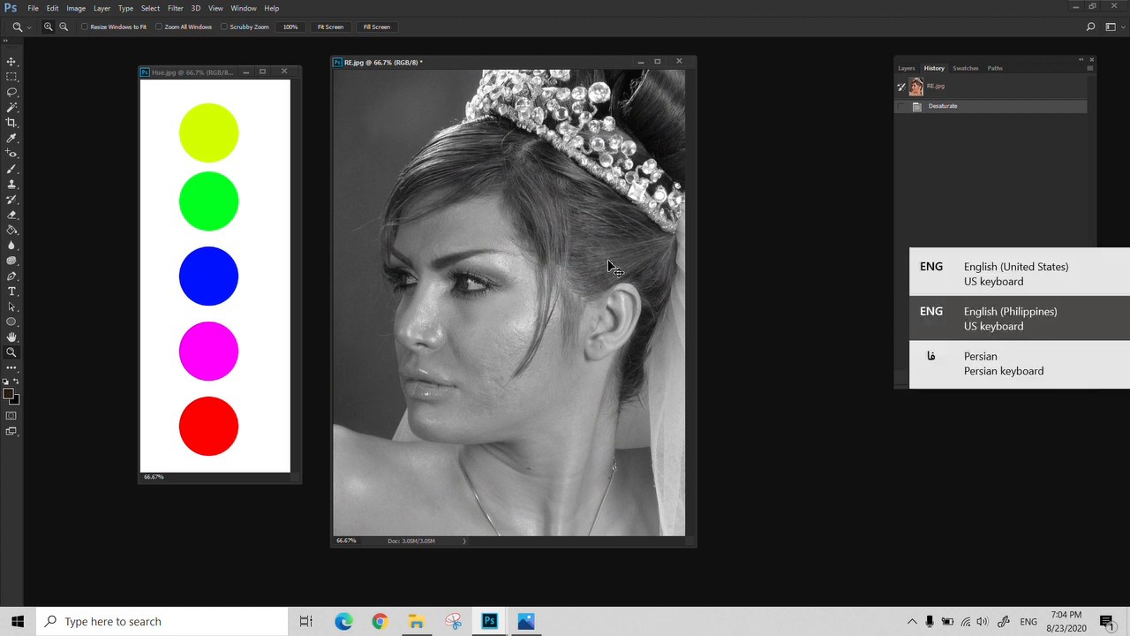
pyautogui.click(955, 89)
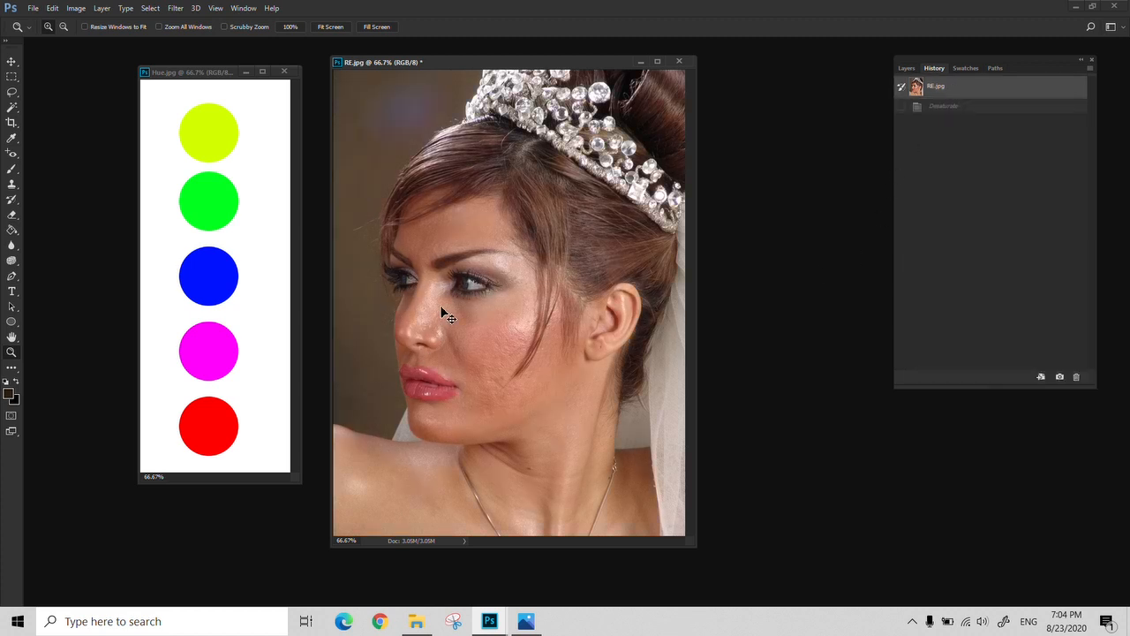
# Try a Hue/Saturation saturation of -100 on RE.jpg, cancel it, and compare with the Desaturate state before restoring the original
pyautogui.hotkey('ctrl', 'u')
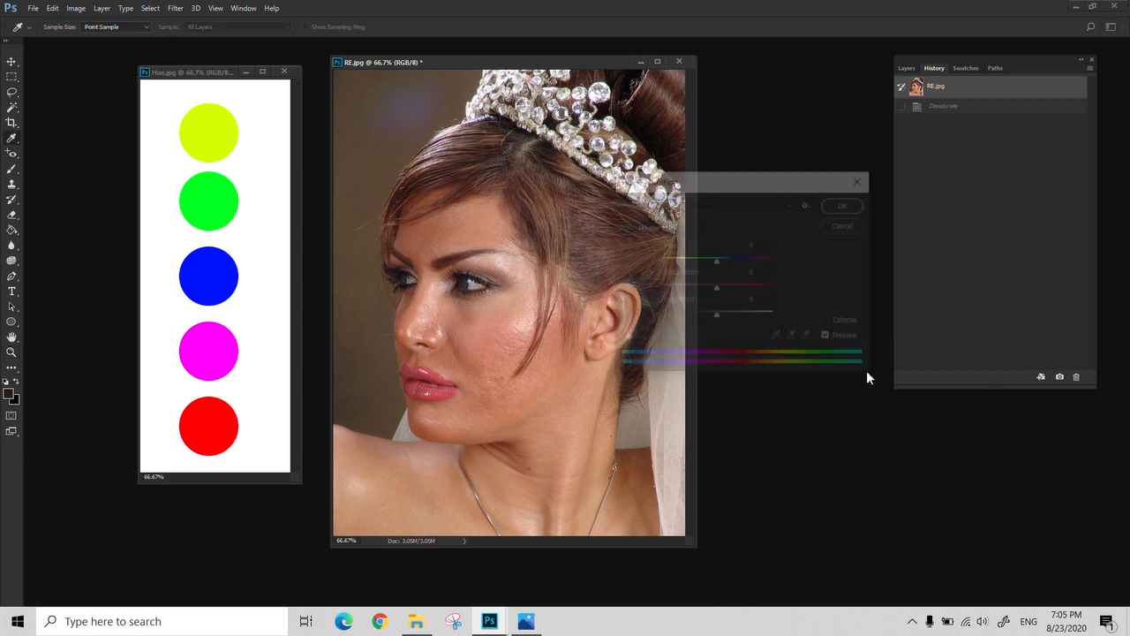
pyautogui.moveTo(716, 288); pyautogui.dragTo(655, 299)
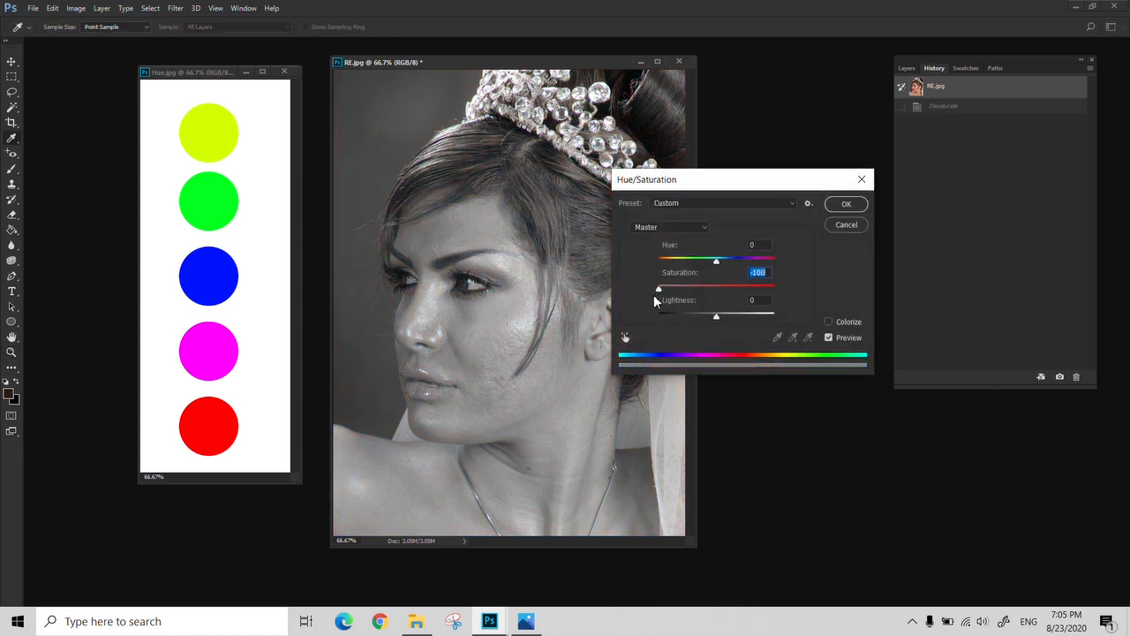
pyautogui.click(841, 227)
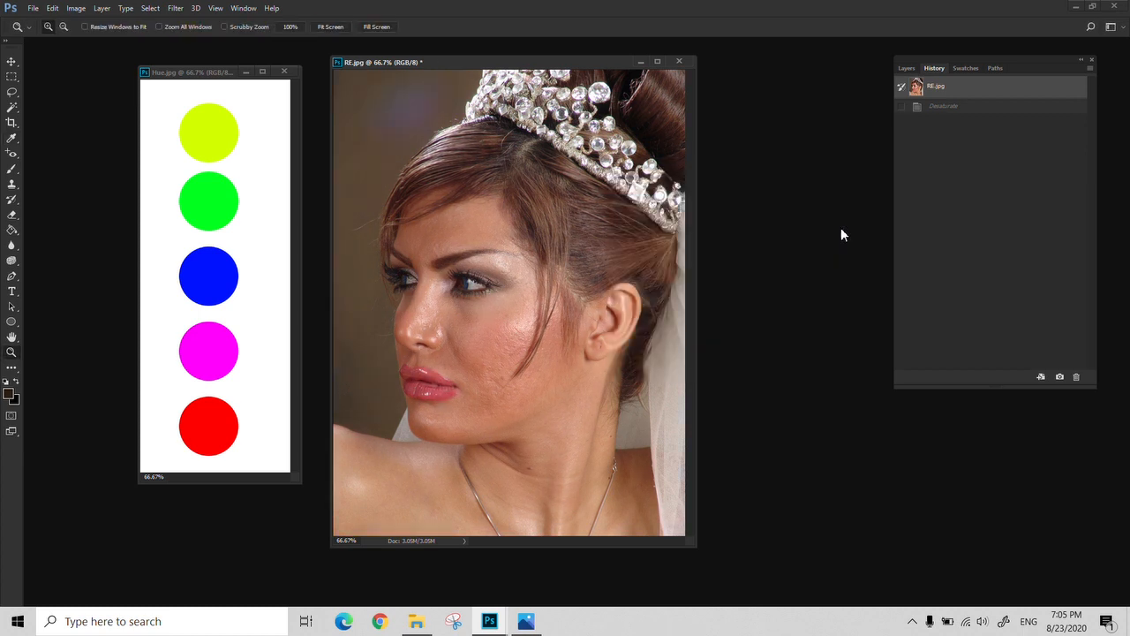
pyautogui.hotkey('ctrl', 'shift', 'z')
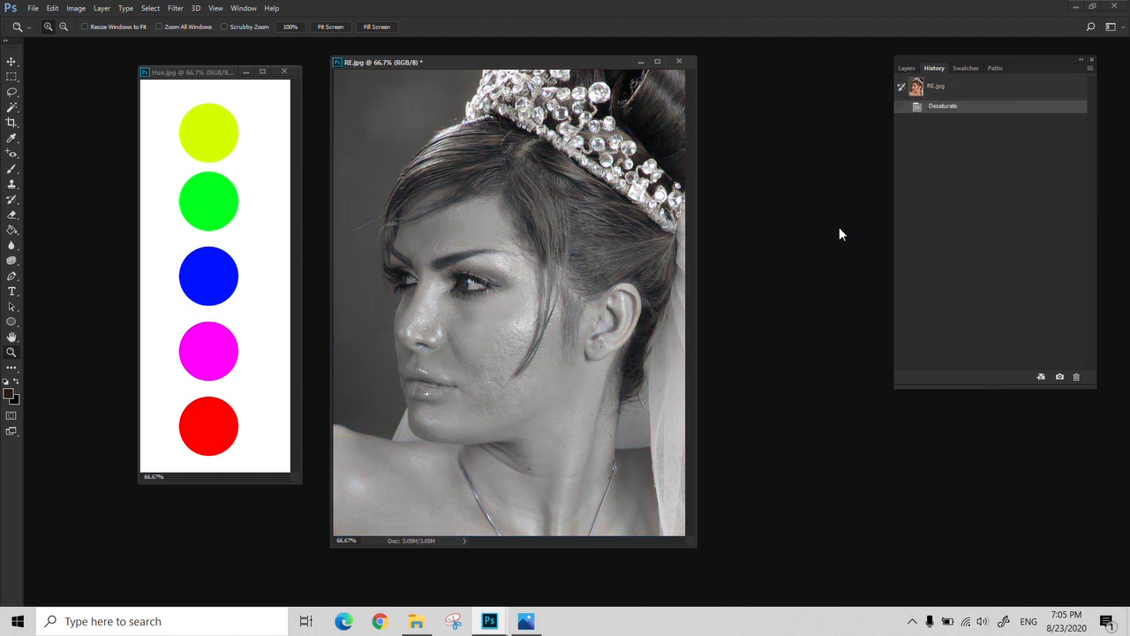
pyautogui.click(999, 92)
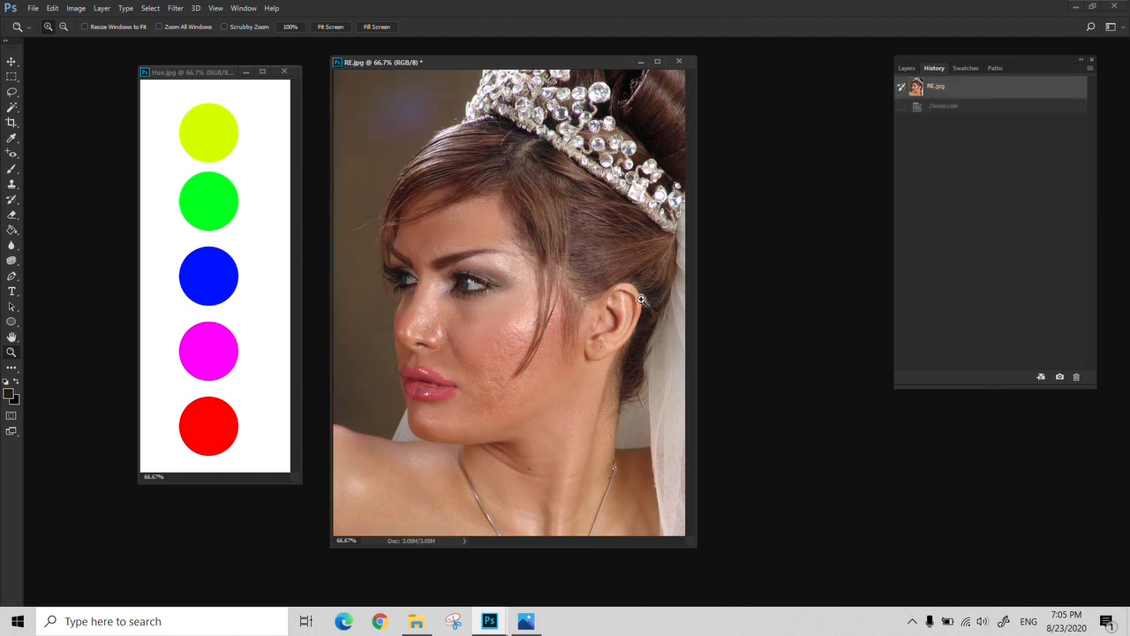
# Try a Hue/Saturation saturation of -74 on RE.jpg, cancel it, and apply Desaturate to the portrait
pyautogui.click(84, 7)
pyautogui.moveTo(109, 44)
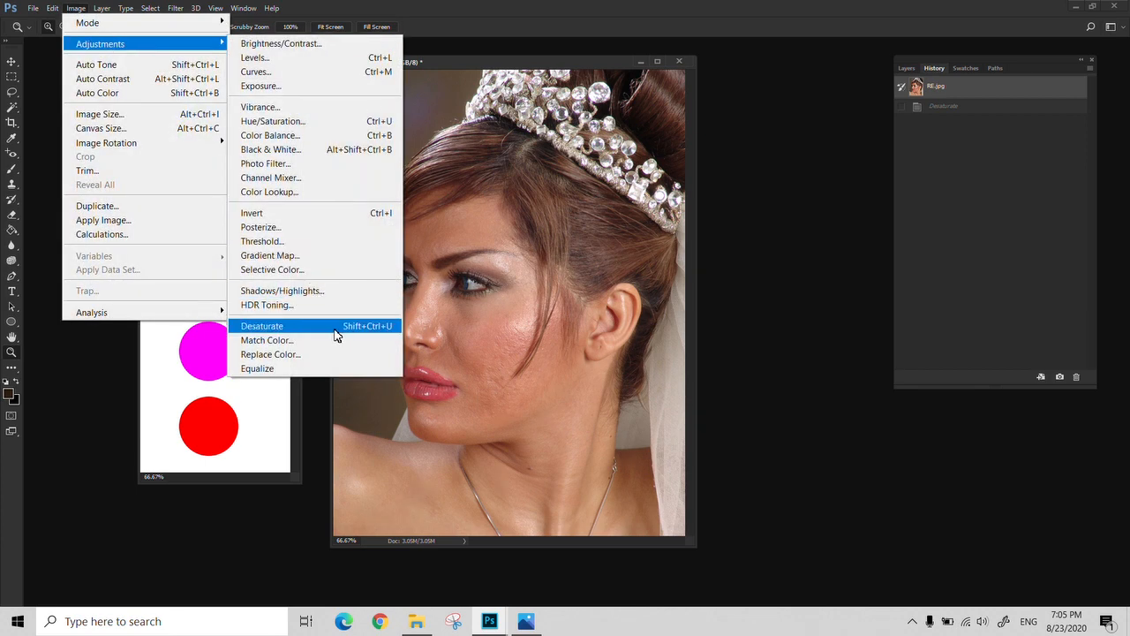
pyautogui.click(320, 121)
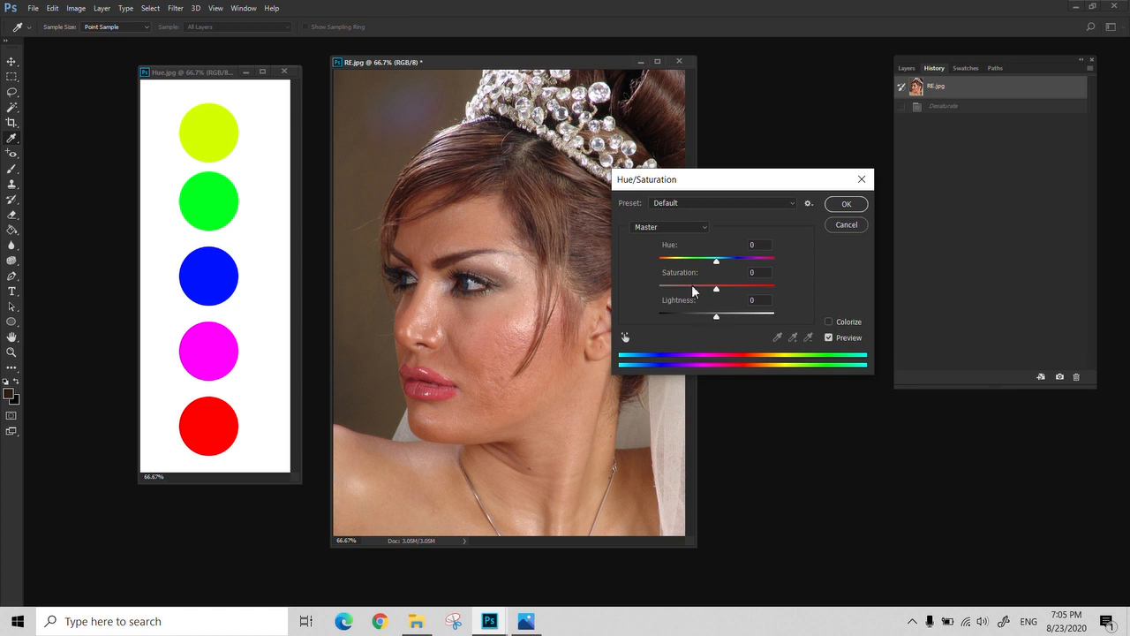
pyautogui.moveTo(693, 292); pyautogui.dragTo(674, 291)
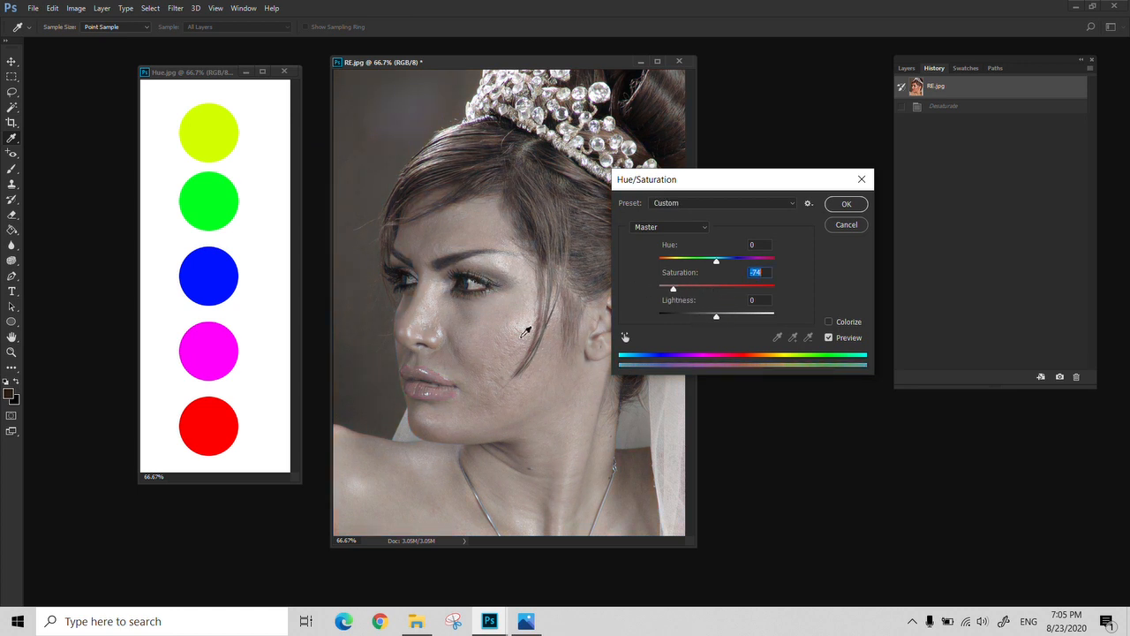
pyautogui.click(837, 225)
pyautogui.hotkey('ctrl', 'shift', 'u')
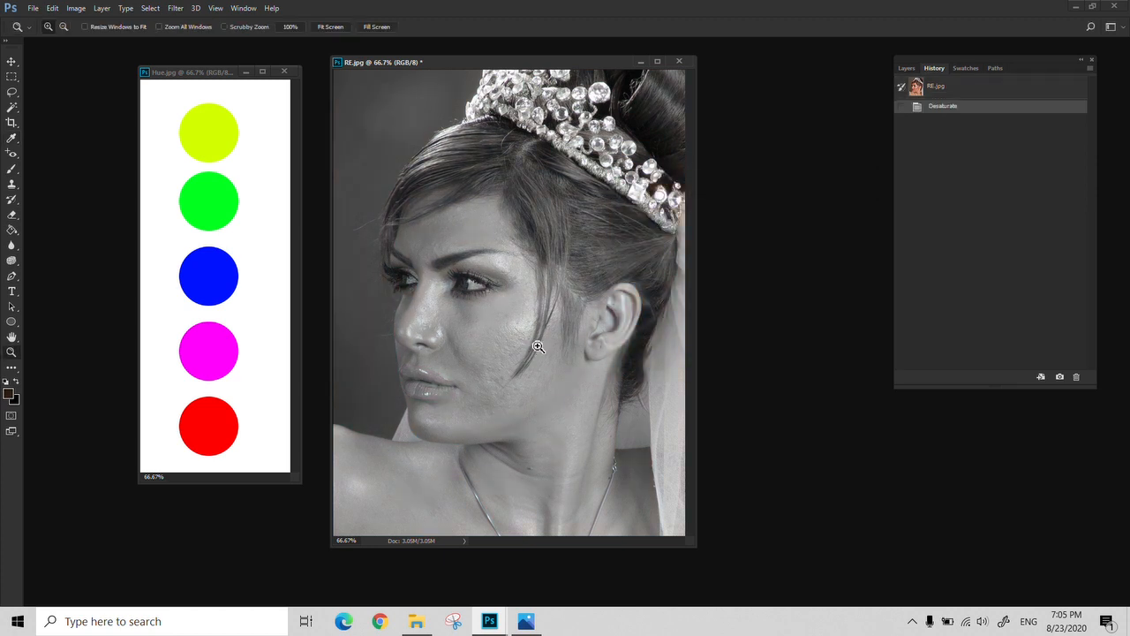
# Undo the Desaturate adjustment on RE.jpg
pyautogui.hotkey('ctrl', 'z')
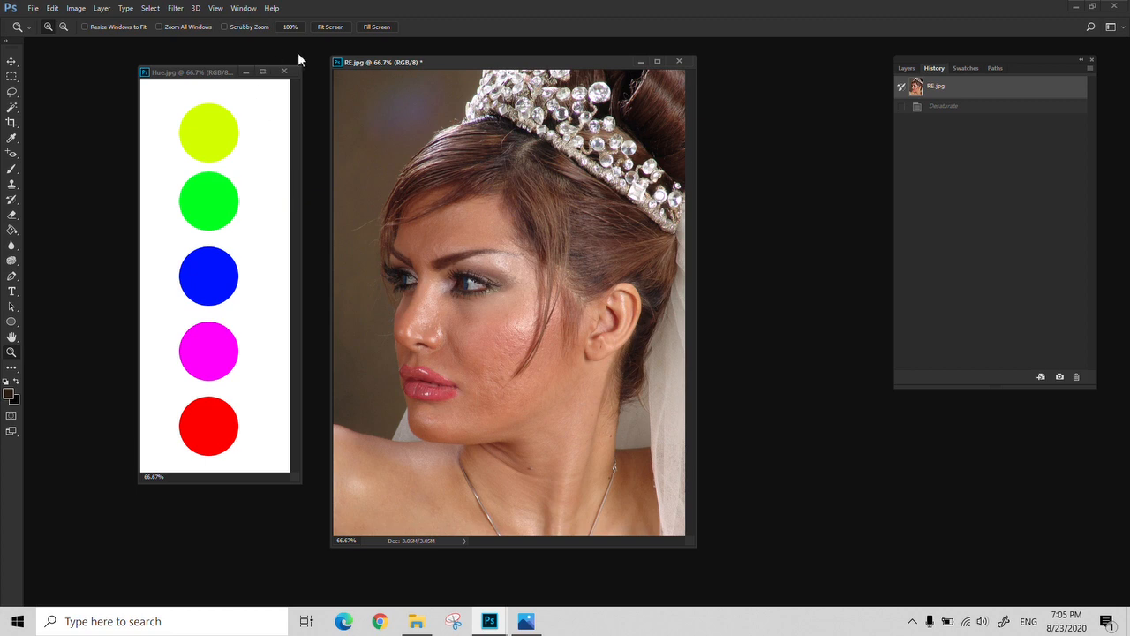
# Try a Violet Photo Filter with increased density on RE.jpg and cancel it
pyautogui.click(72, 9)
pyautogui.moveTo(112, 46)
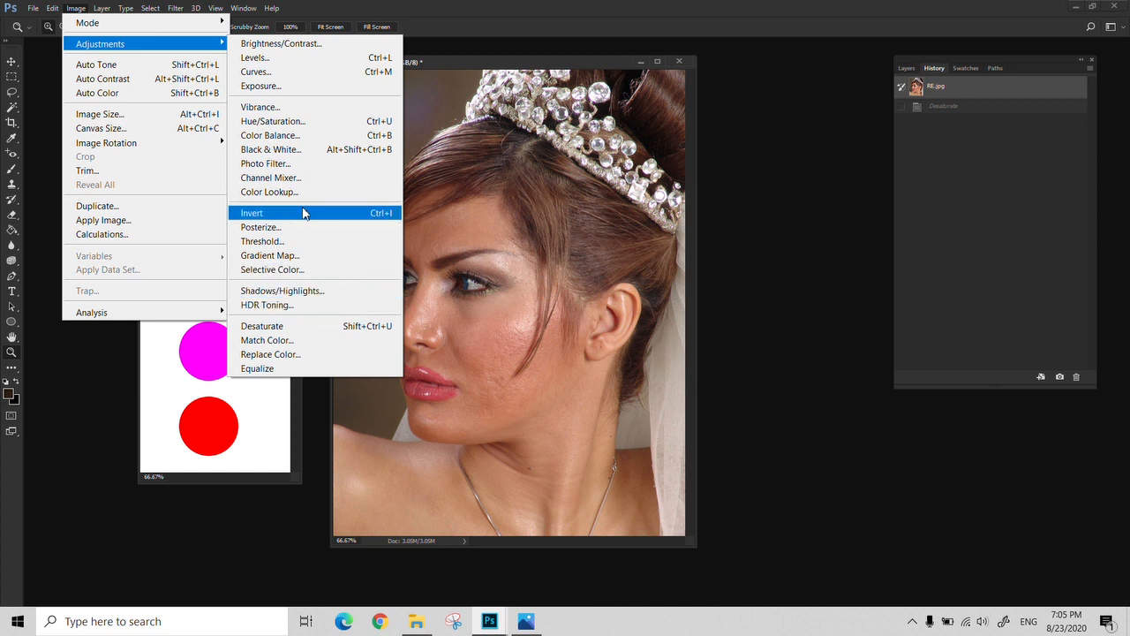
pyautogui.click(294, 164)
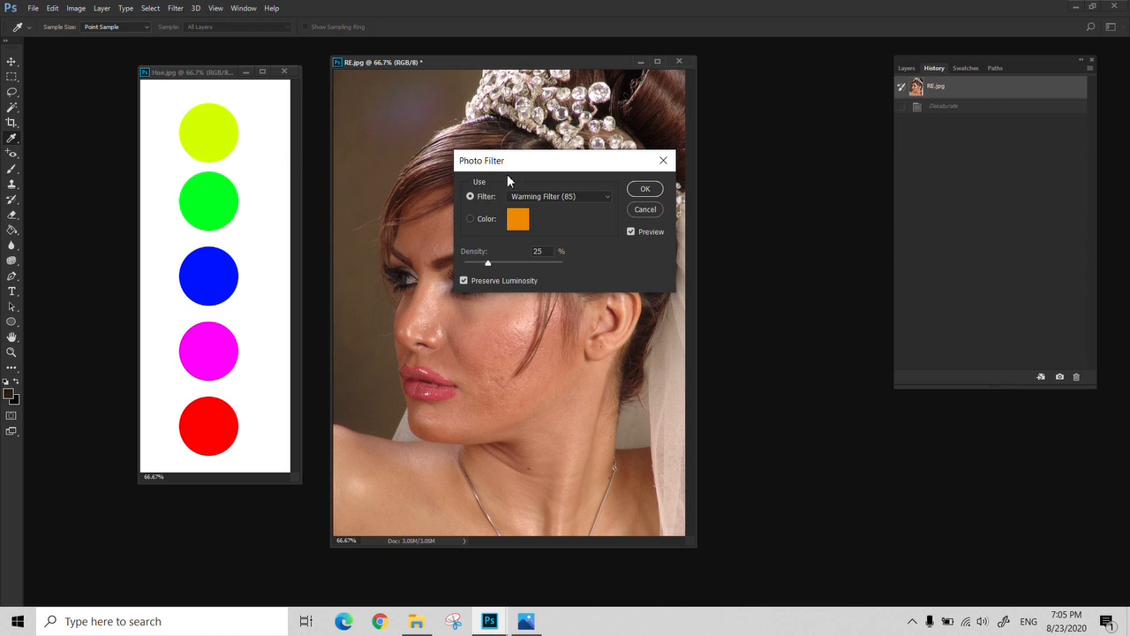
pyautogui.moveTo(551, 167); pyautogui.dragTo(197, 168)
pyautogui.click(247, 195)
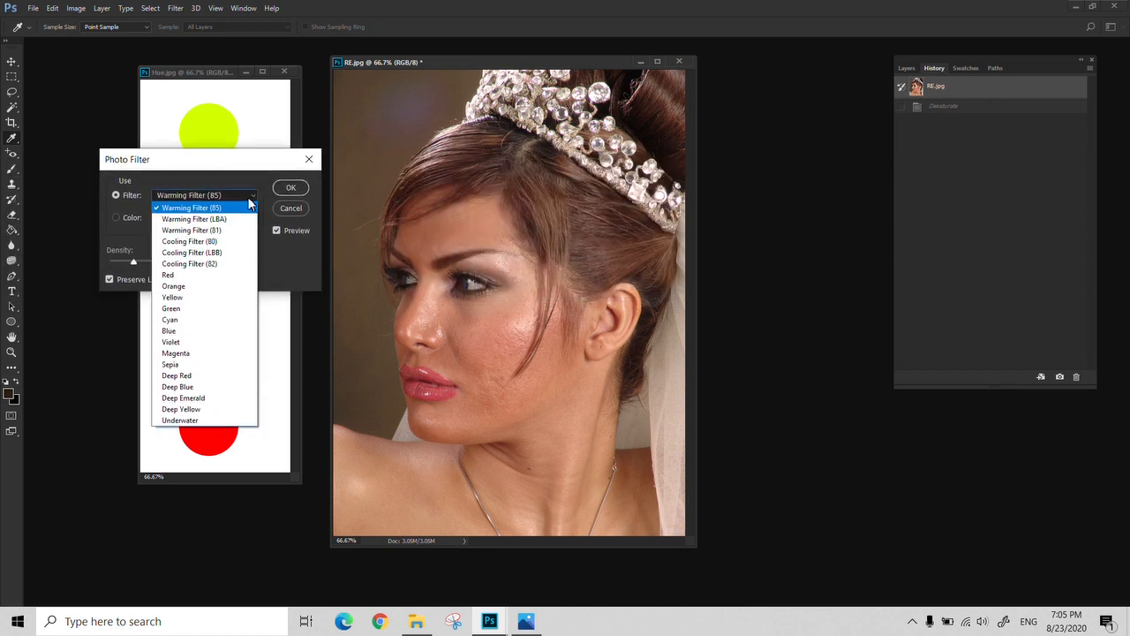
pyautogui.click(189, 343)
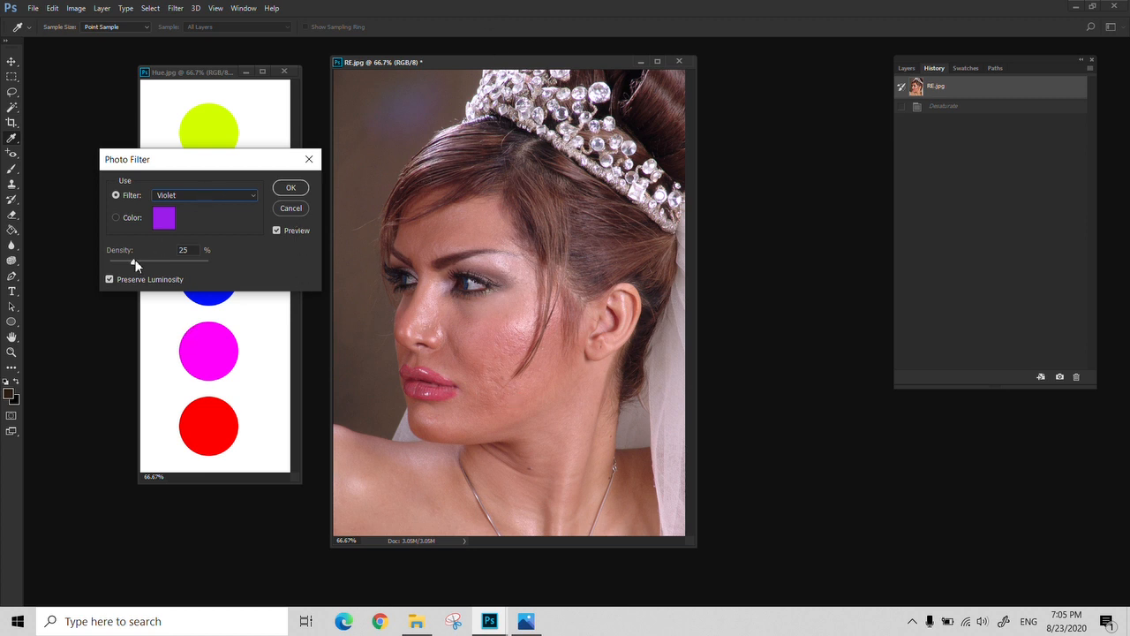
pyautogui.moveTo(135, 261); pyautogui.dragTo(180, 274)
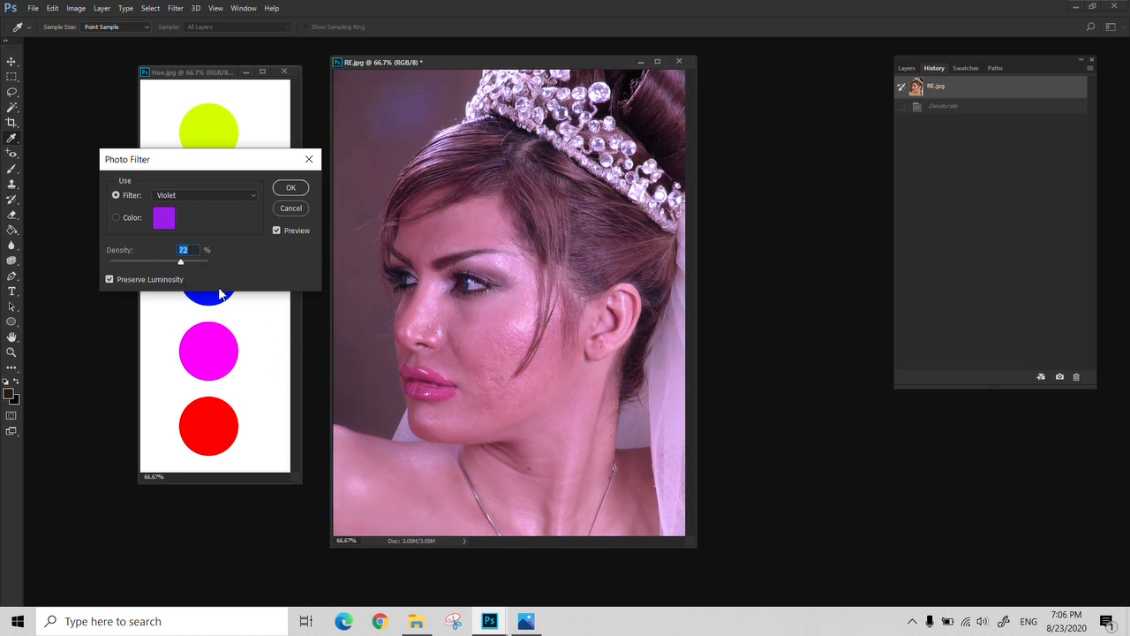
pyautogui.click(248, 195)
pyautogui.click(248, 194)
pyautogui.click(284, 210)
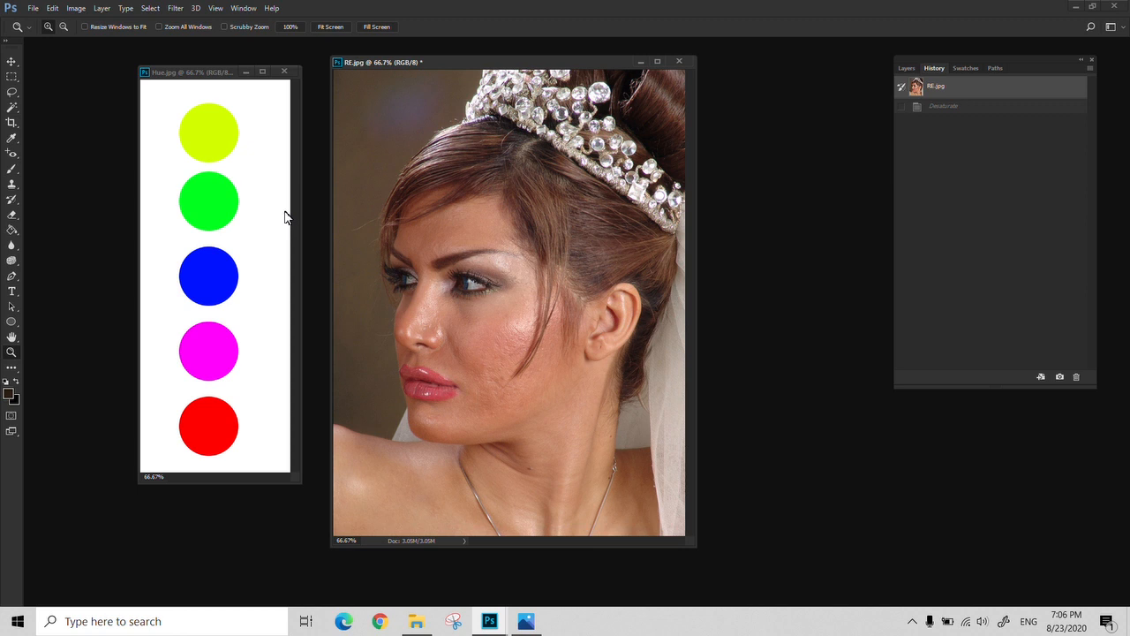
pyautogui.click(76, 8)
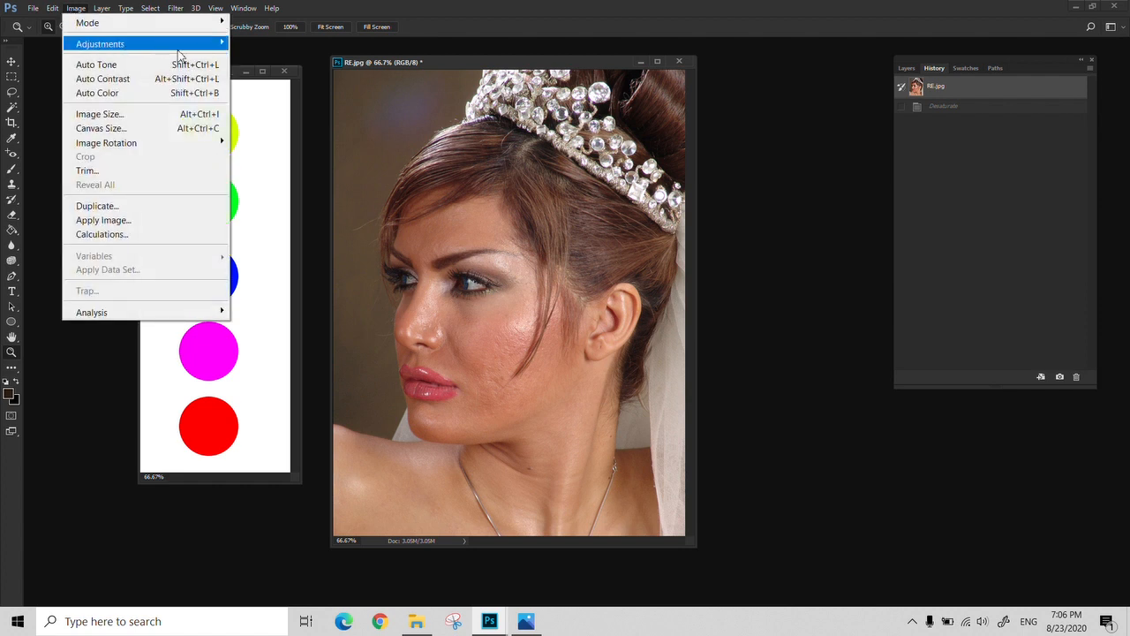
pyautogui.moveTo(191, 49)
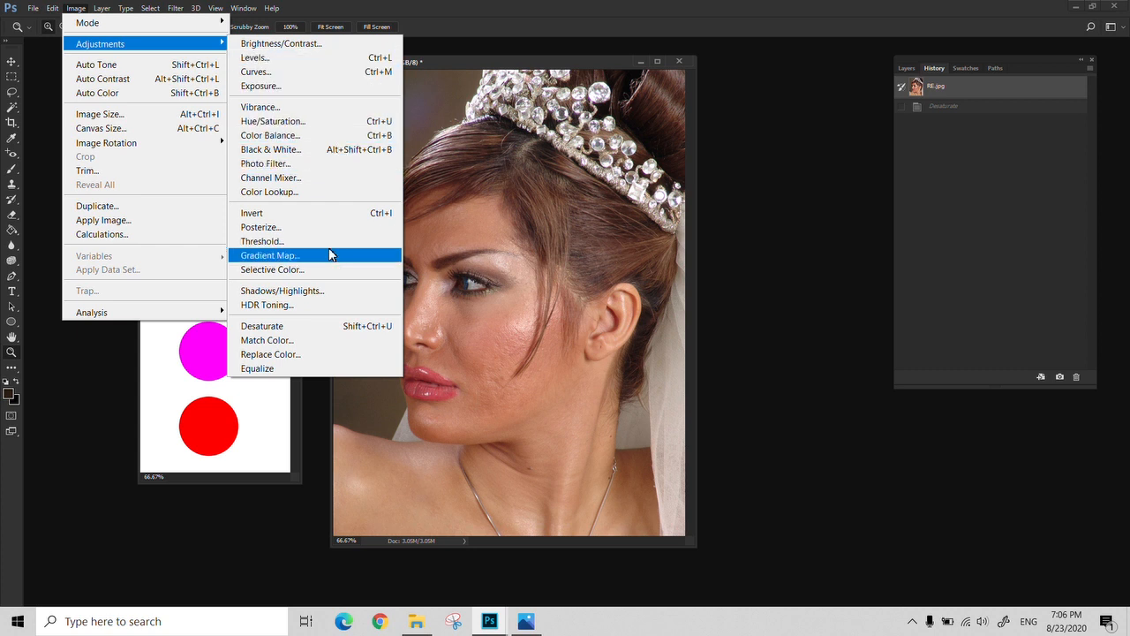
pyautogui.click(501, 129)
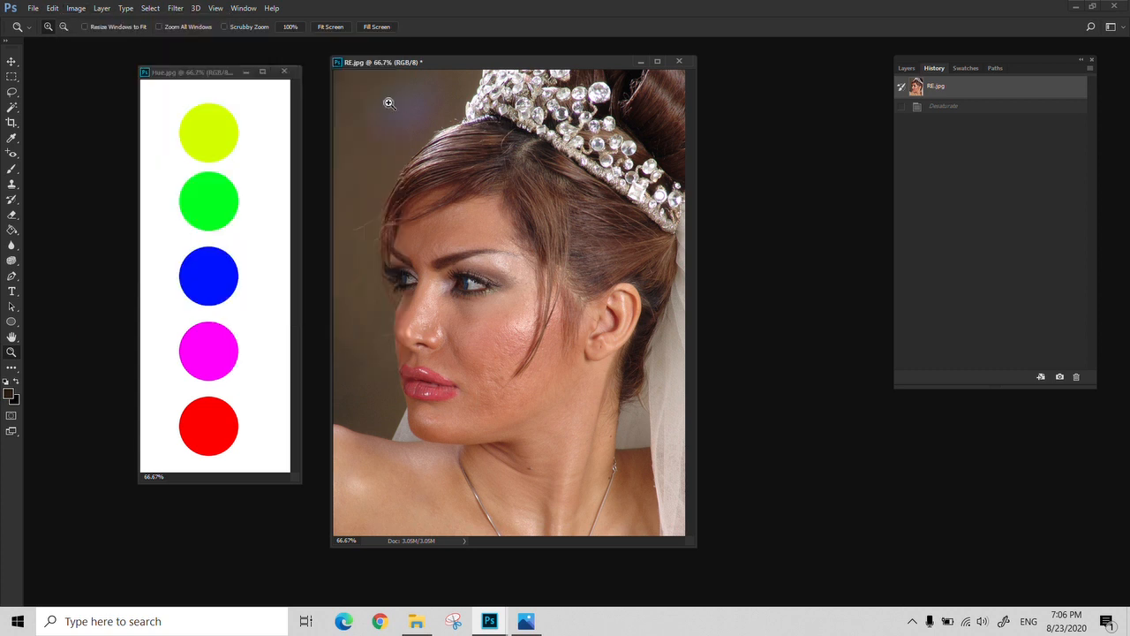
# Close Hue.jpg and move the RE.jpg window toward the middle of the workspace
pyautogui.click(283, 73)
pyautogui.click(284, 73)
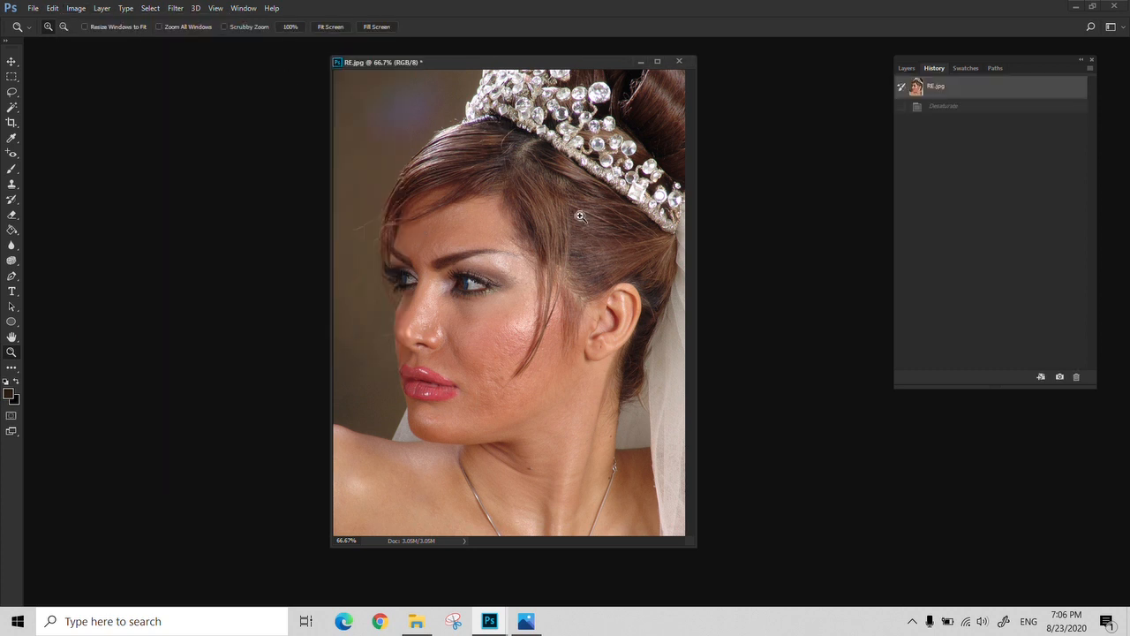
pyautogui.moveTo(535, 71); pyautogui.dragTo(472, 77)
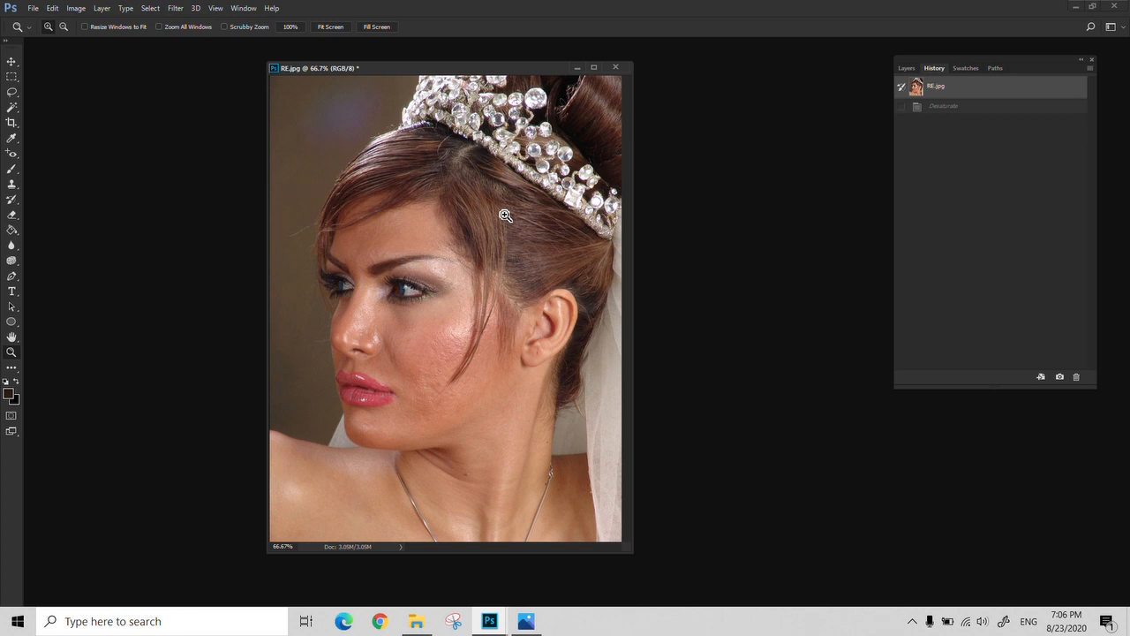
# Apply Hue/Saturation to RE.jpg with a master saturation of -70
pyautogui.hotkey('ctrl', 'u')
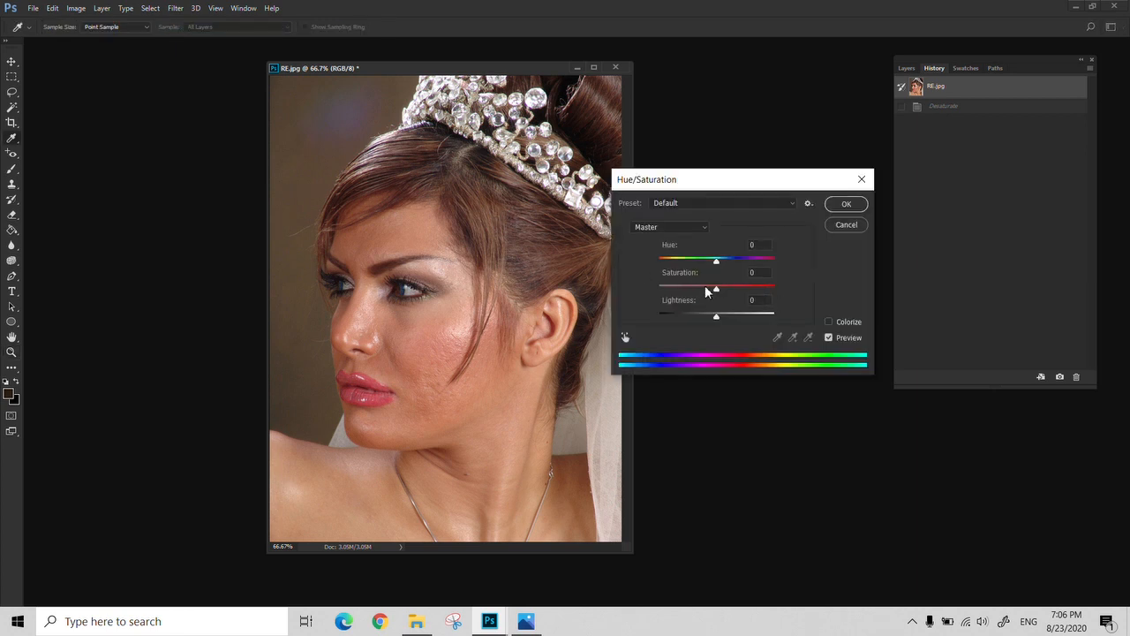
pyautogui.moveTo(716, 290); pyautogui.dragTo(677, 292)
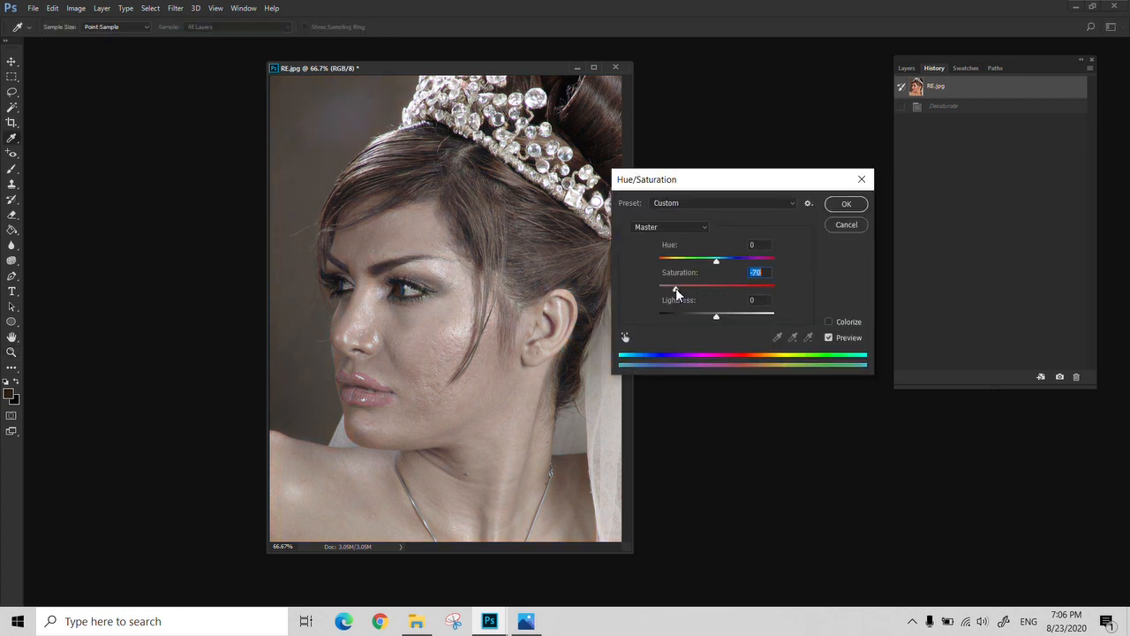
pyautogui.click(844, 204)
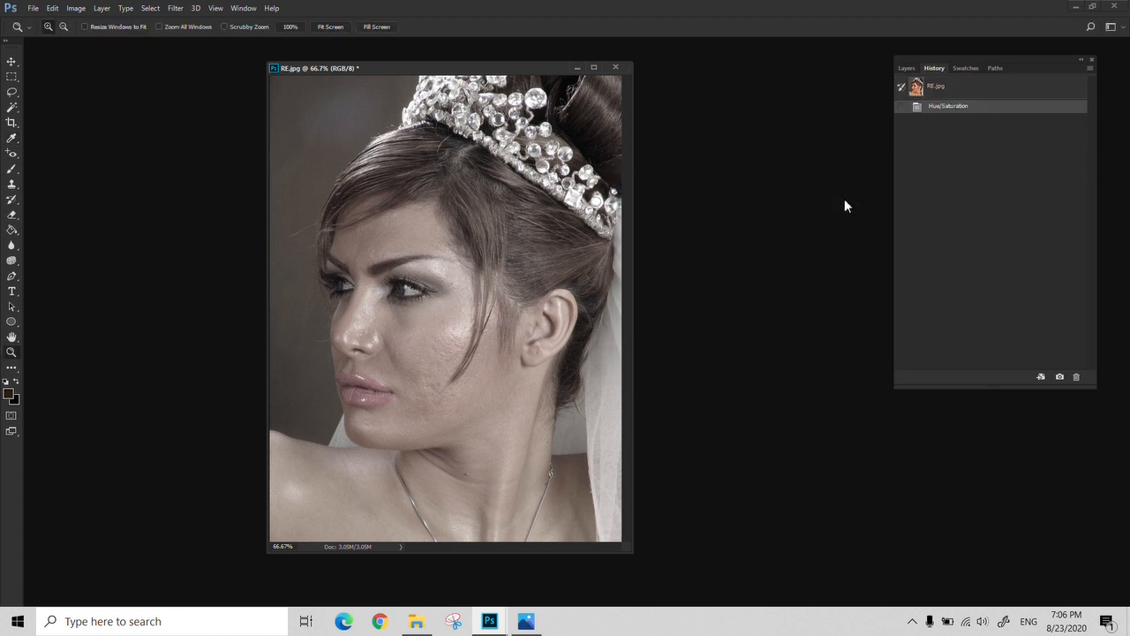
# Apply Color Balance to the midtones of RE.jpg with +23 toward red and a slight shift toward yellow
pyautogui.hotkey('ctrl', 'b')
pyautogui.moveTo(233, 161); pyautogui.dragTo(686, 210)
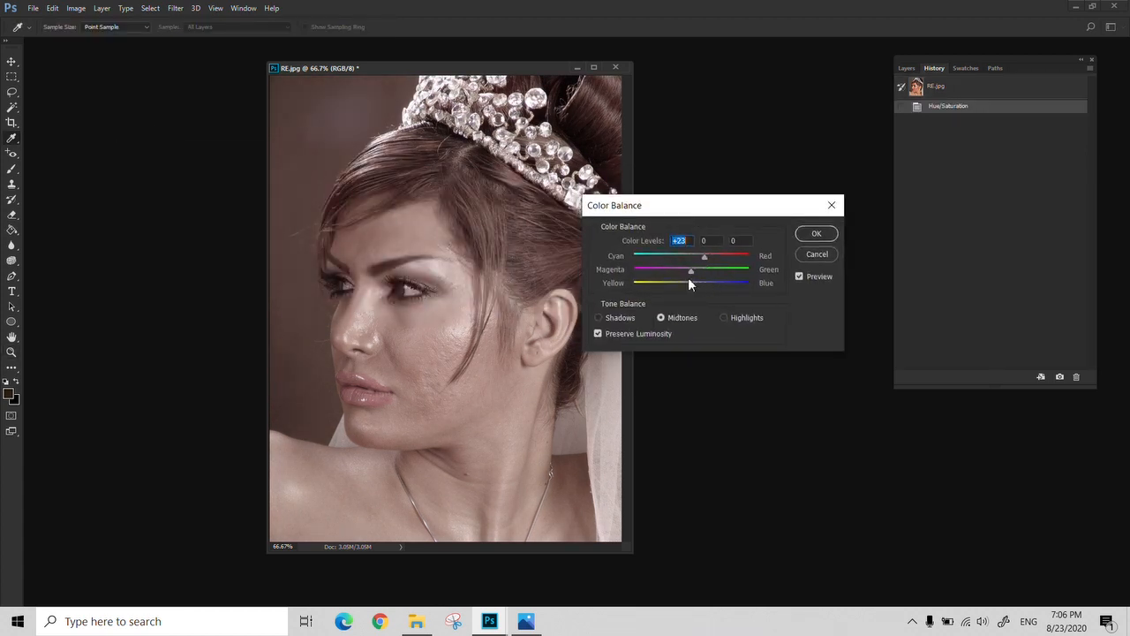
pyautogui.moveTo(690, 284); pyautogui.dragTo(679, 284)
pyautogui.click(817, 233)
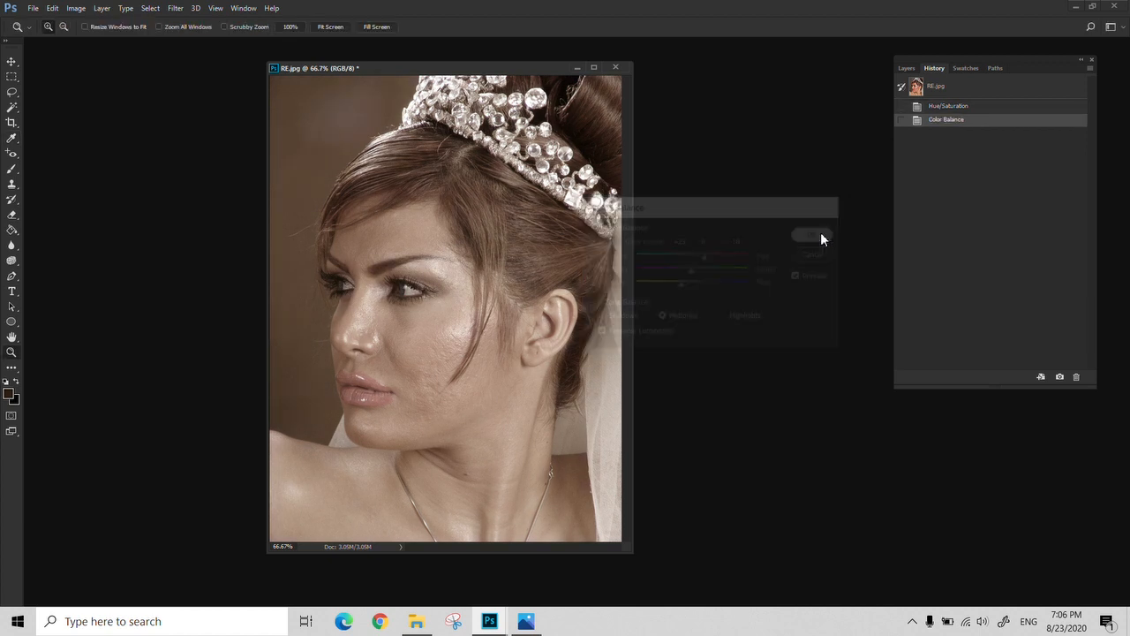
# Apply Levels to RE.jpg with the RGB black input at 25 and a slightly lowered white input
pyautogui.hotkey('ctrl', 'l')
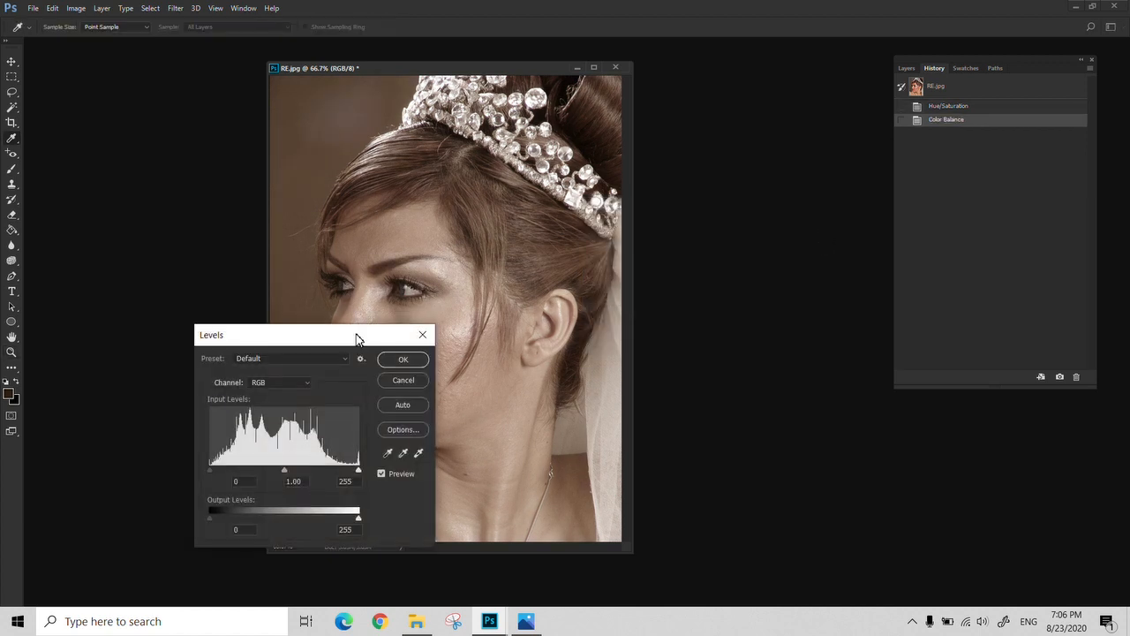
pyautogui.moveTo(358, 334); pyautogui.dragTo(737, 266)
pyautogui.moveTo(594, 393); pyautogui.dragTo(606, 392)
pyautogui.click(621, 404)
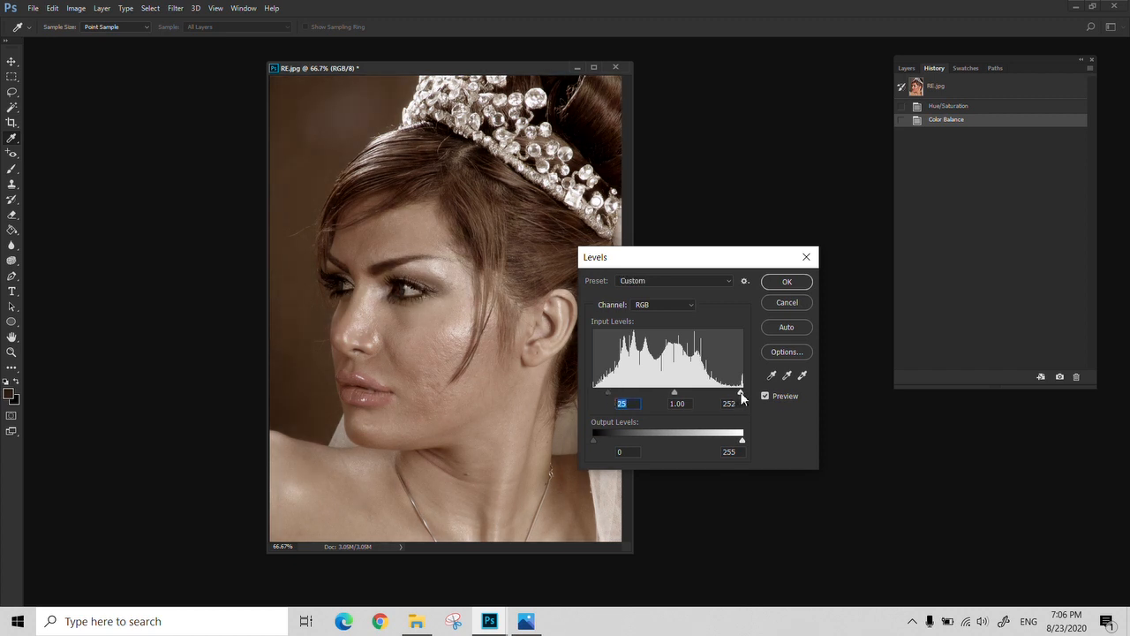
pyautogui.moveTo(742, 392); pyautogui.dragTo(732, 392)
pyautogui.click(785, 281)
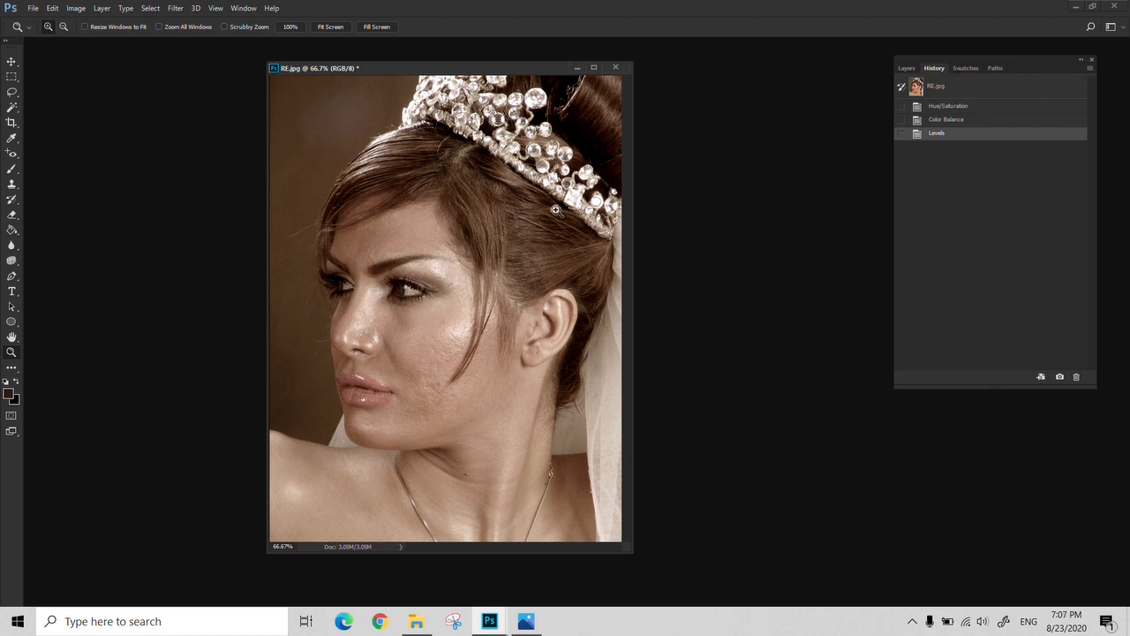
# Compare the Hue/Saturation history state of RE.jpg with the Levels state and return to Levels
pyautogui.click(950, 108)
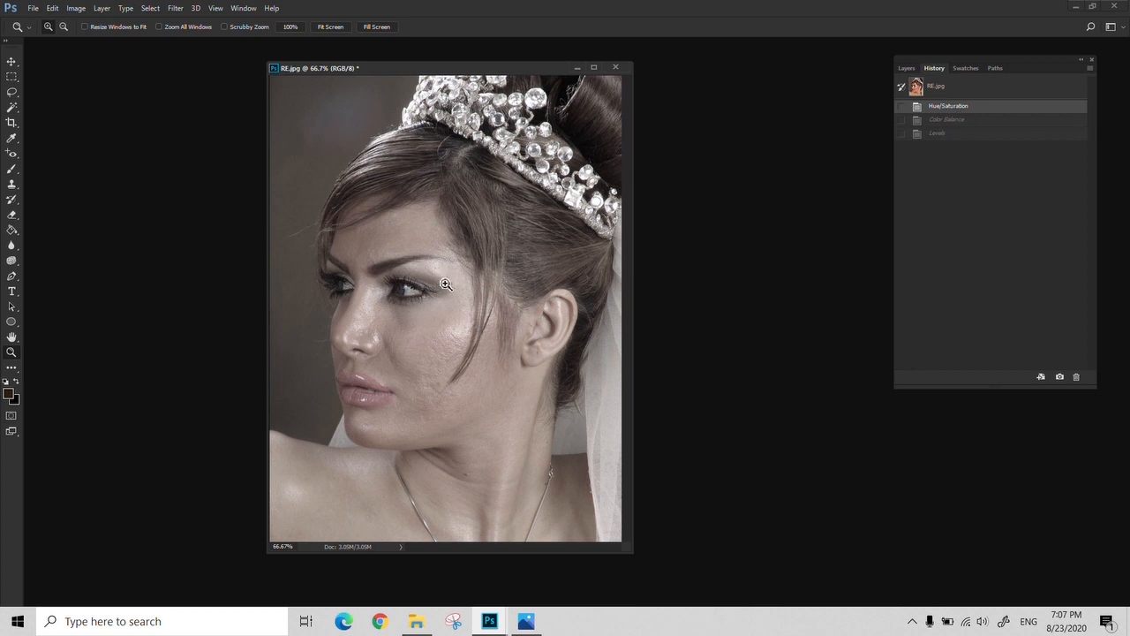
pyautogui.click(971, 134)
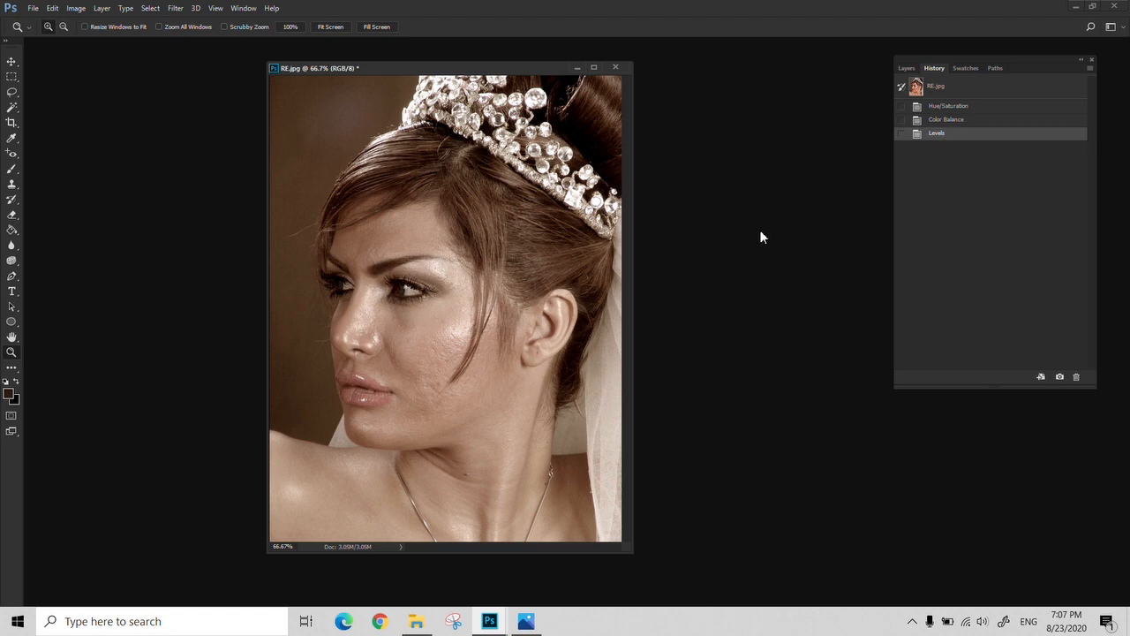
# Open T1.psd from the 007 folder
pyautogui.hotkey('ctrl', 'o')
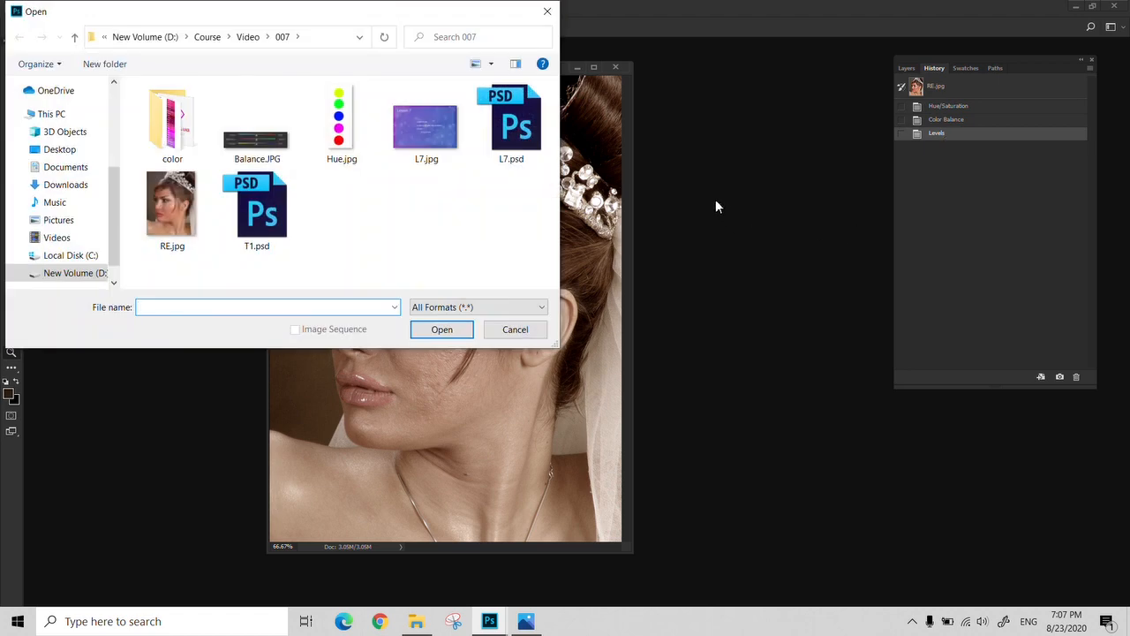
pyautogui.click(263, 220)
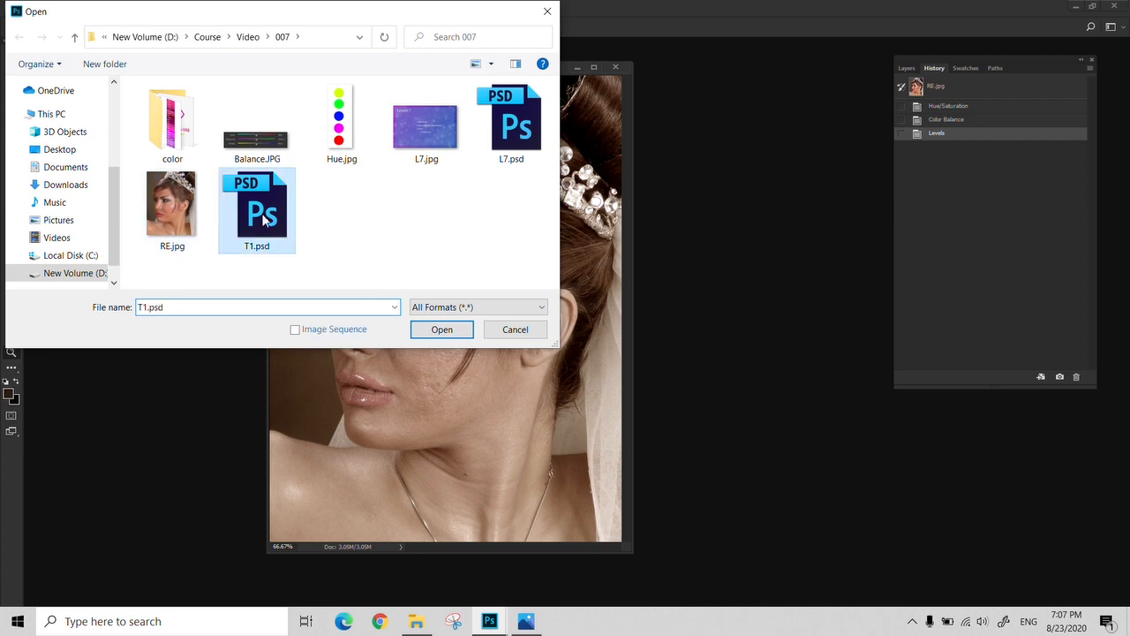
pyautogui.click(432, 335)
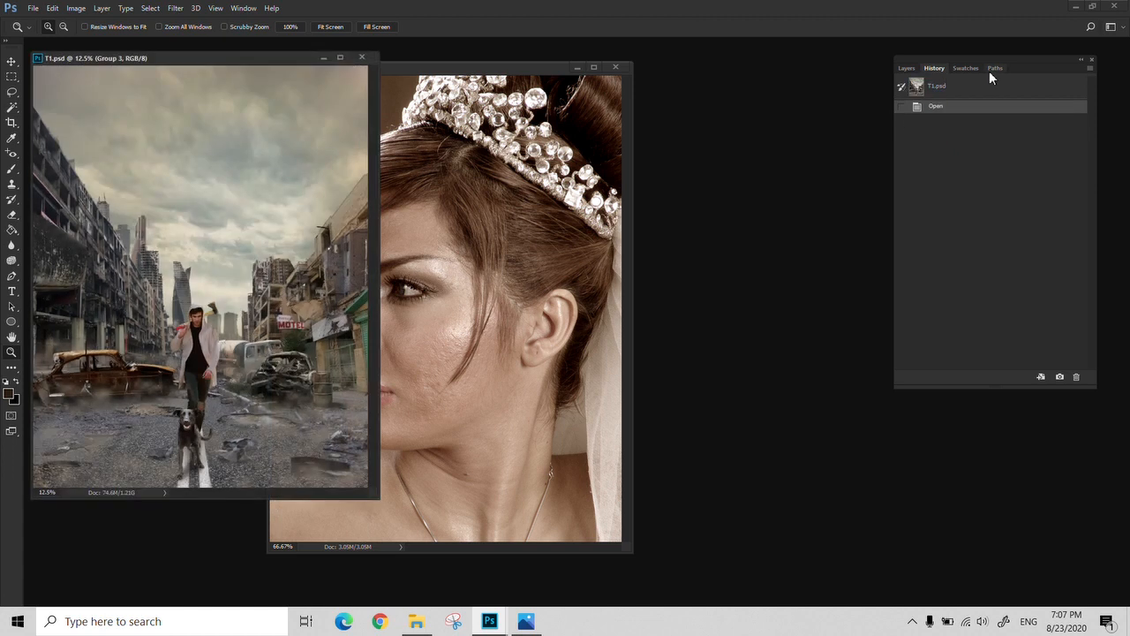
# Expand the layer groups Group 4, Group 3, Group 2 and Group 1 in T1.psd
pyautogui.click(907, 68)
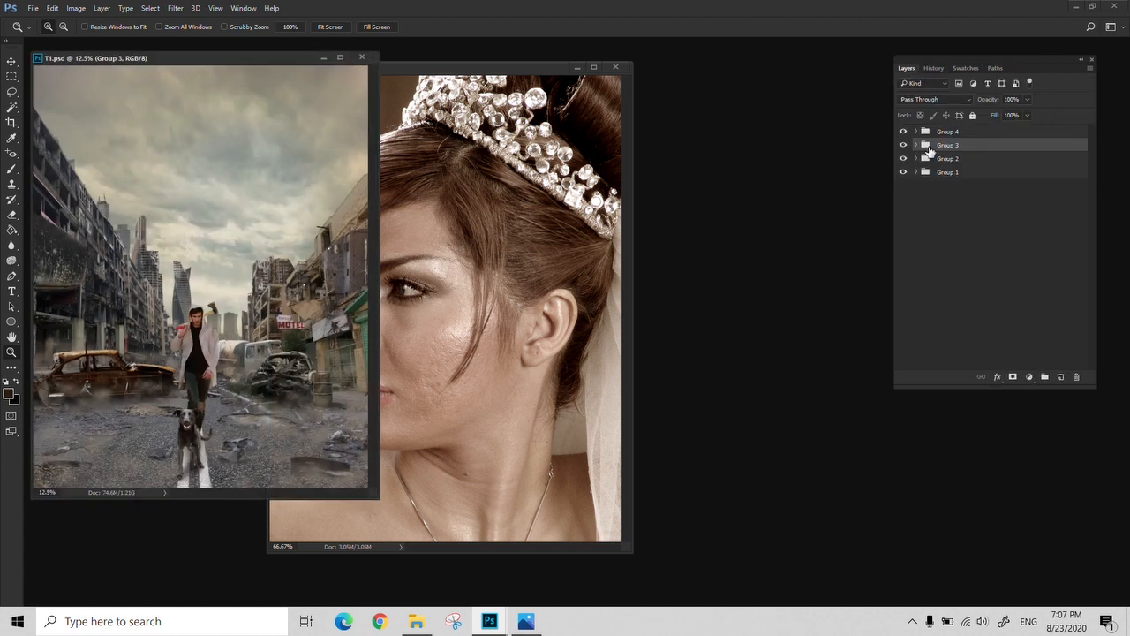
pyautogui.click(915, 131)
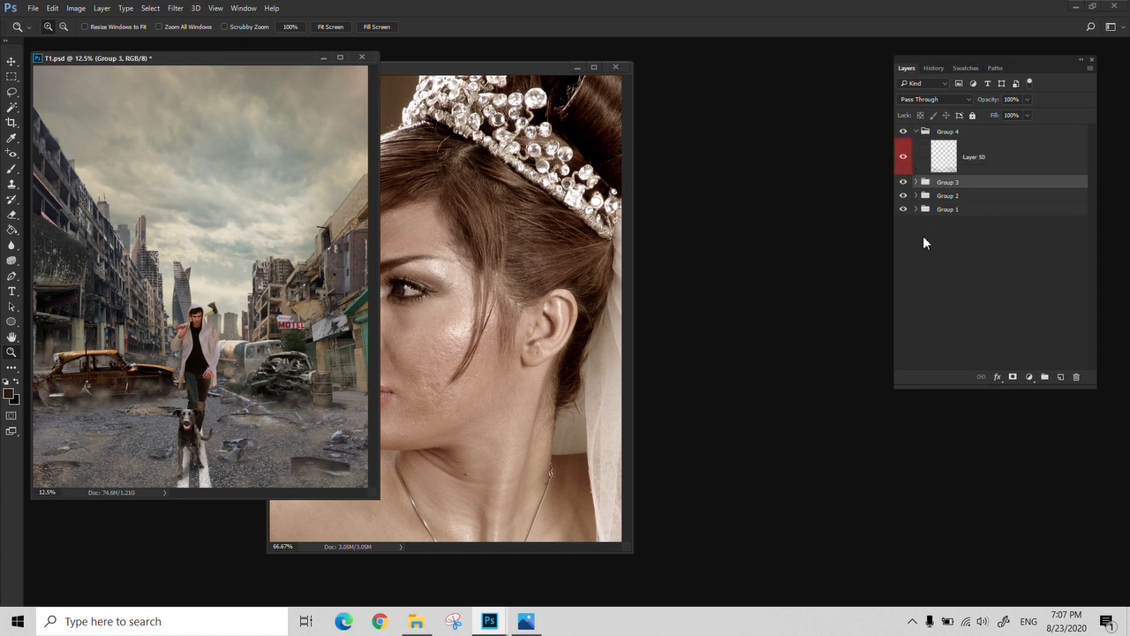
pyautogui.click(916, 182)
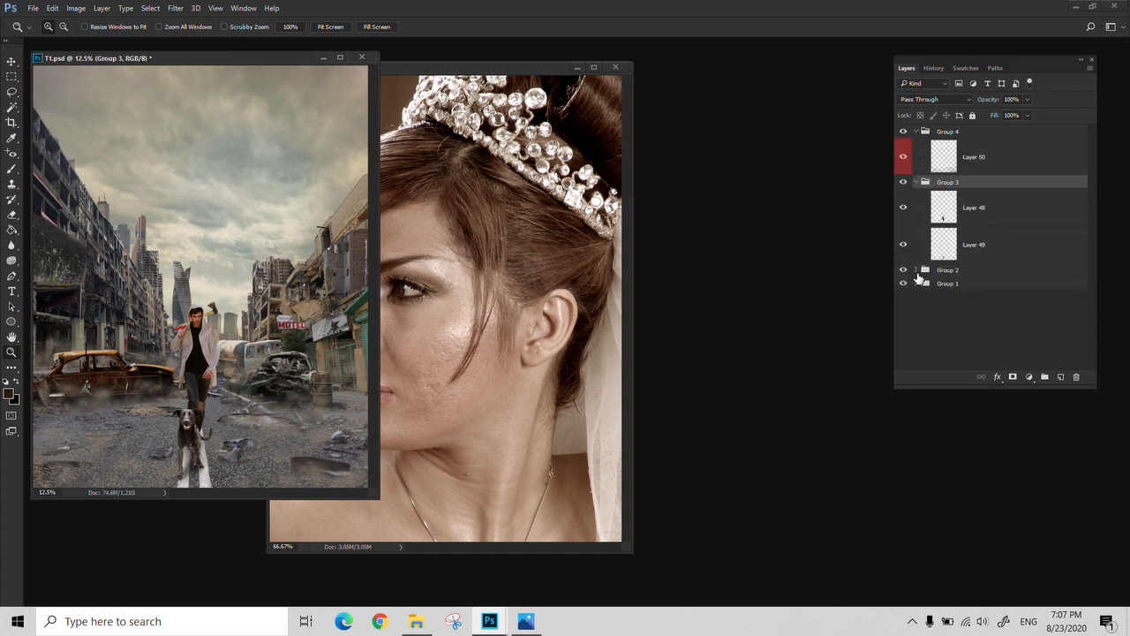
pyautogui.click(916, 271)
pyautogui.scroll(-5, 922, 282)
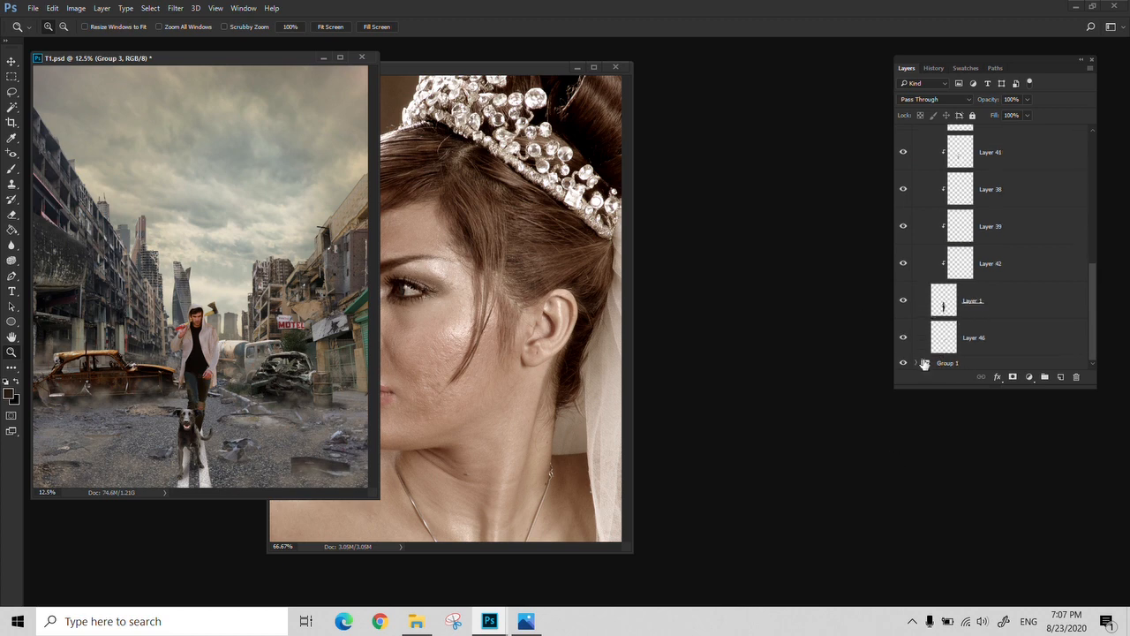
pyautogui.click(923, 363)
pyautogui.moveTo(1096, 200); pyautogui.dragTo(1098, 123)
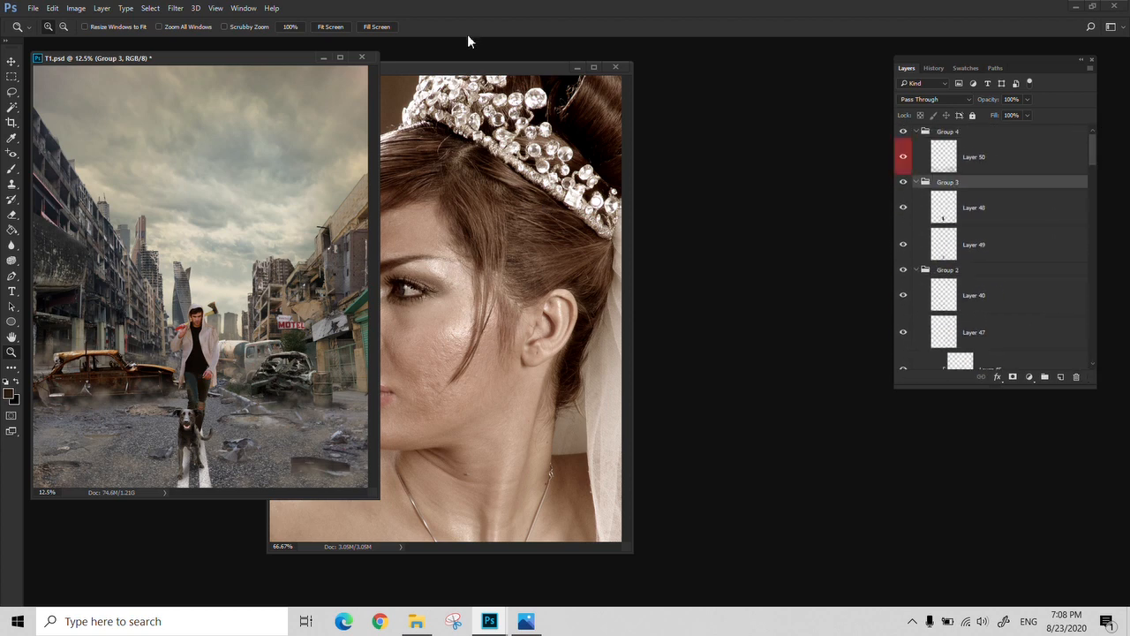
# Arrange the T1.psd and RE.jpg windows side by side without overlap and show the document history
pyautogui.moveTo(475, 64); pyautogui.dragTo(475, 49)
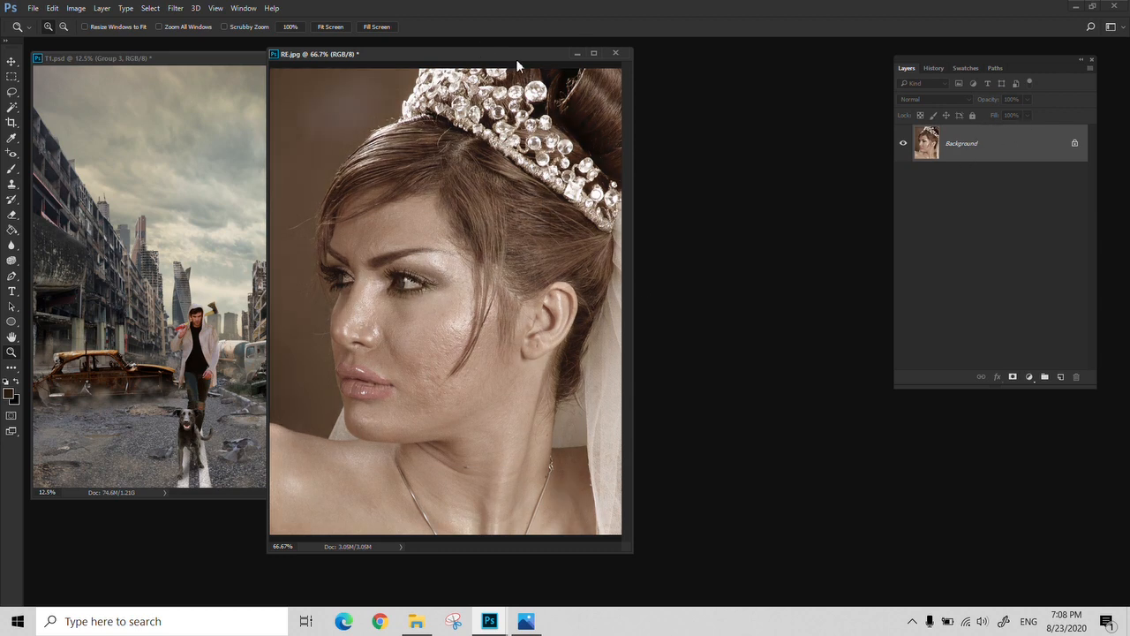
pyautogui.moveTo(497, 55); pyautogui.dragTo(688, 62)
pyautogui.click(934, 68)
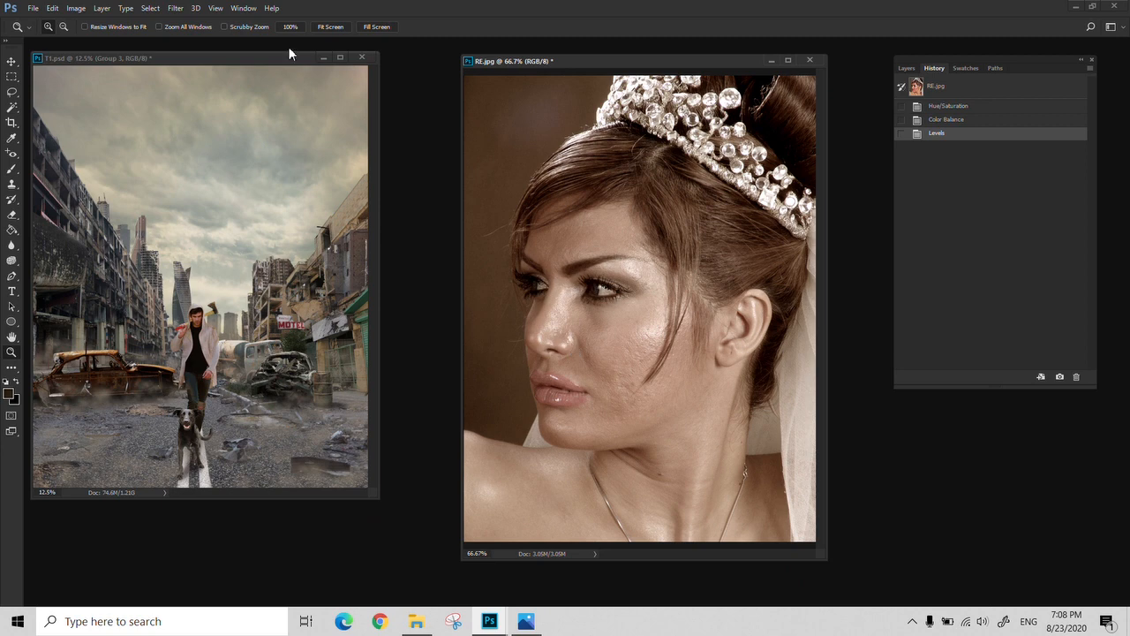
pyautogui.click(265, 67)
pyautogui.moveTo(270, 67); pyautogui.dragTo(304, 63)
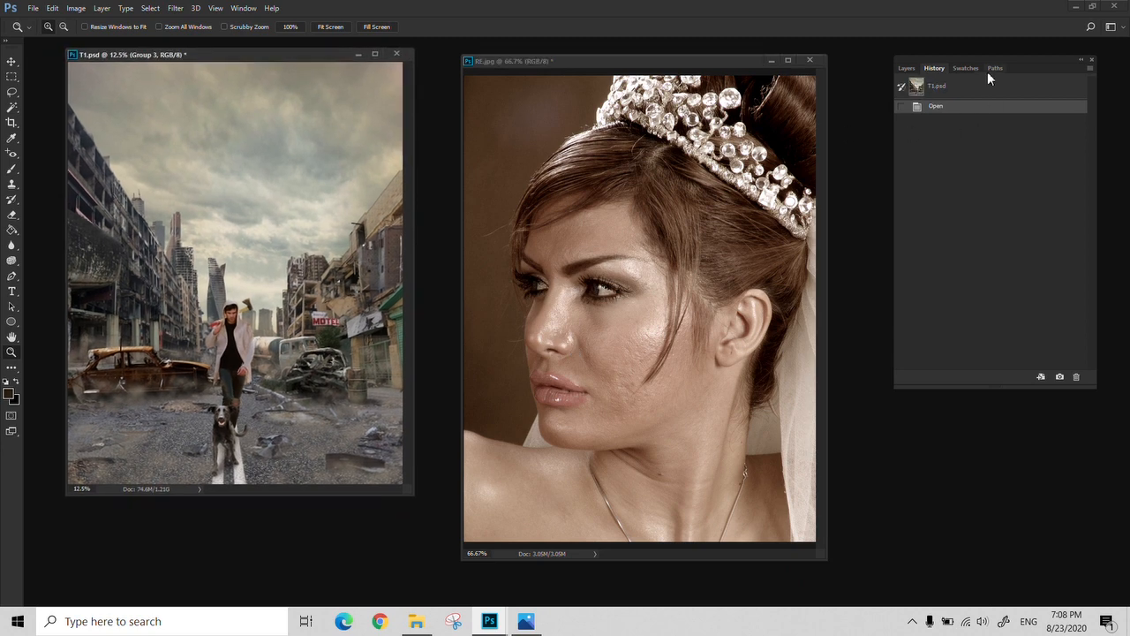
# Show the layers of T1.psd and select Layer 48 in Group 3
pyautogui.click(906, 68)
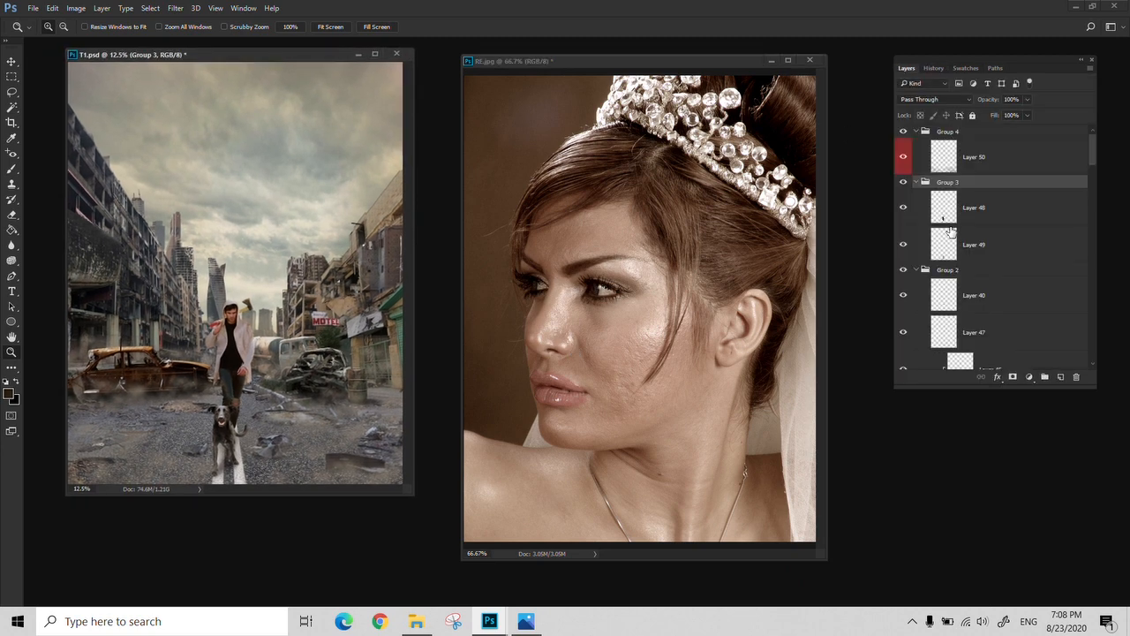
pyautogui.click(969, 219)
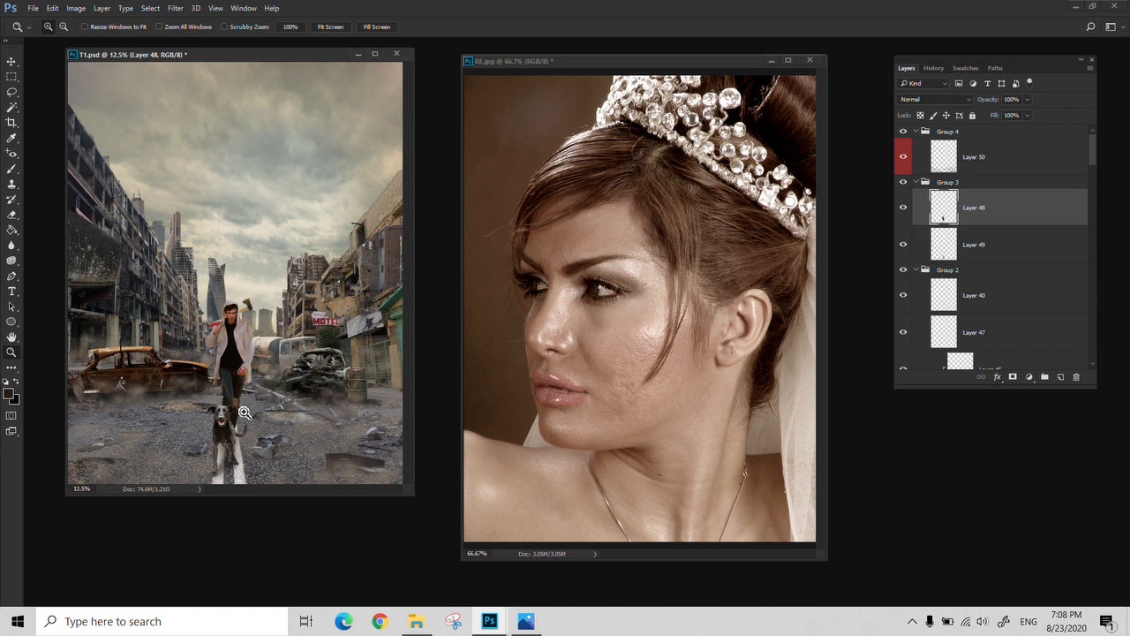
# Compare which image adjustments are offered for Group 4 and for Layer 48, leaving Layer 48 selected
pyautogui.click(1024, 163)
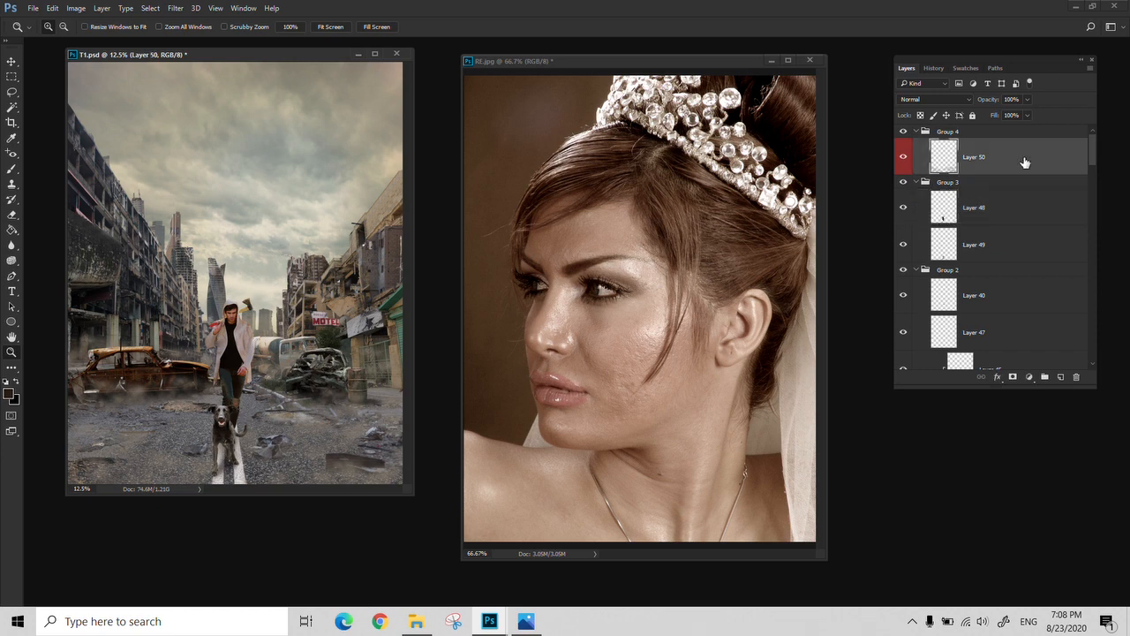
pyautogui.click(995, 133)
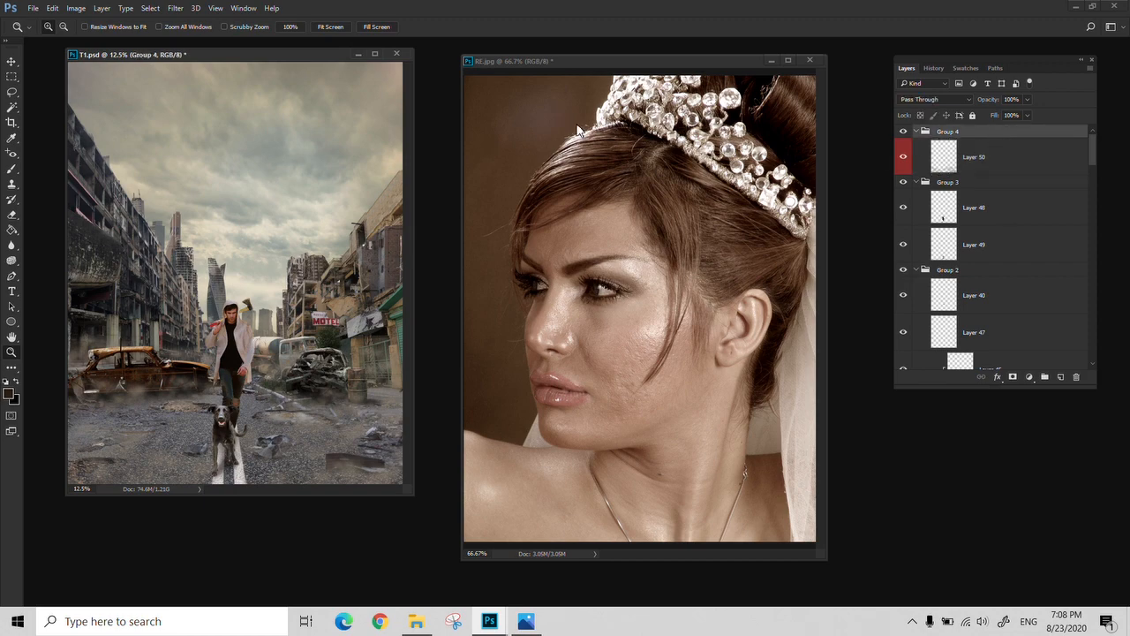
pyautogui.click(71, 9)
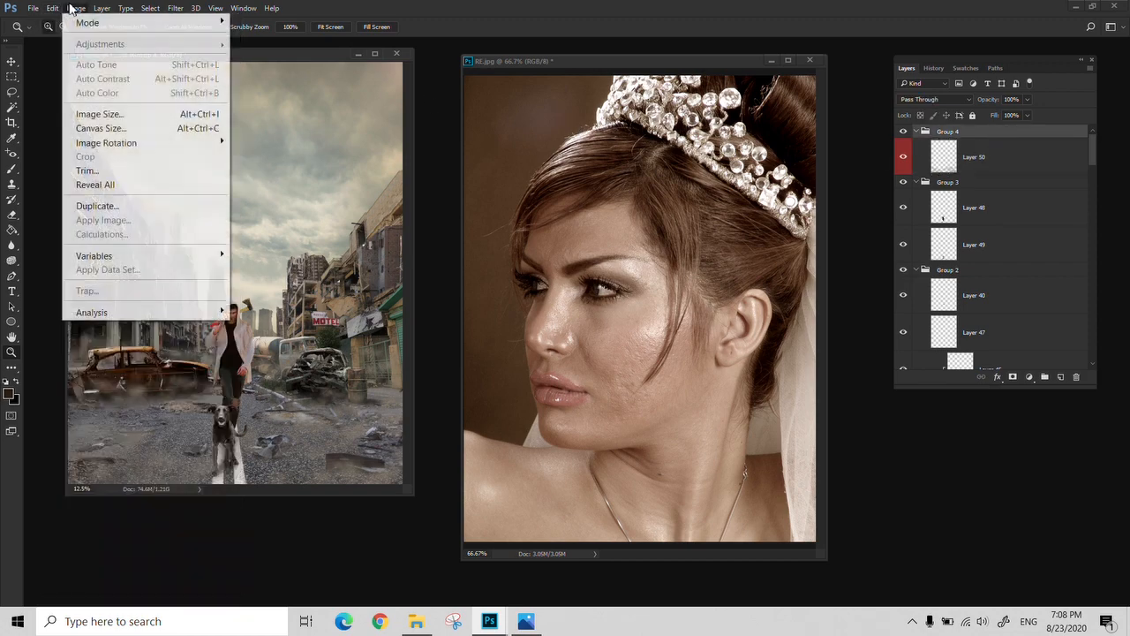
pyautogui.press('Escape')
pyautogui.click(1015, 221)
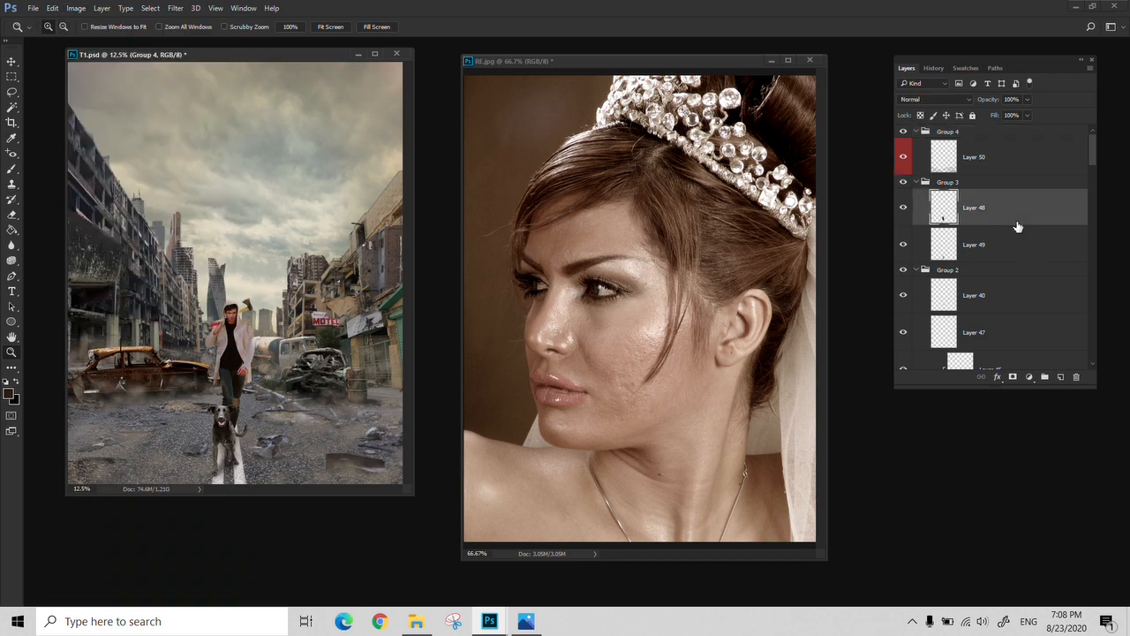
pyautogui.click(74, 10)
pyautogui.moveTo(103, 44)
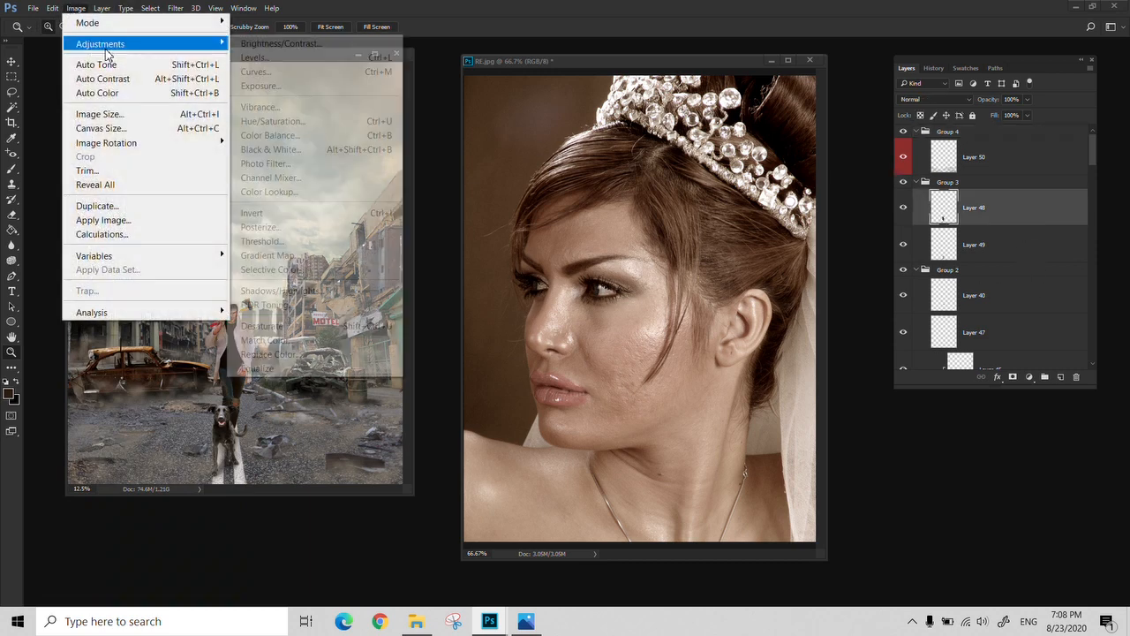
pyautogui.click(74, 9)
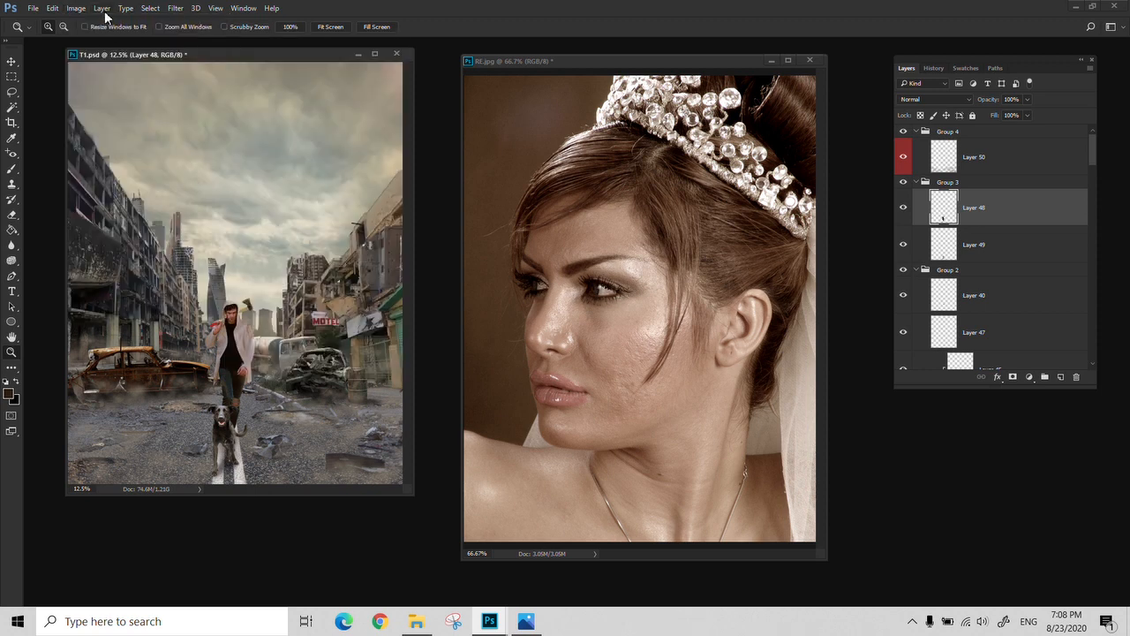
# Add a Hue/Saturation adjustment layer directly above Layer 48 in Group 3, keeping Normal mode and 100% opacity
pyautogui.click(102, 9)
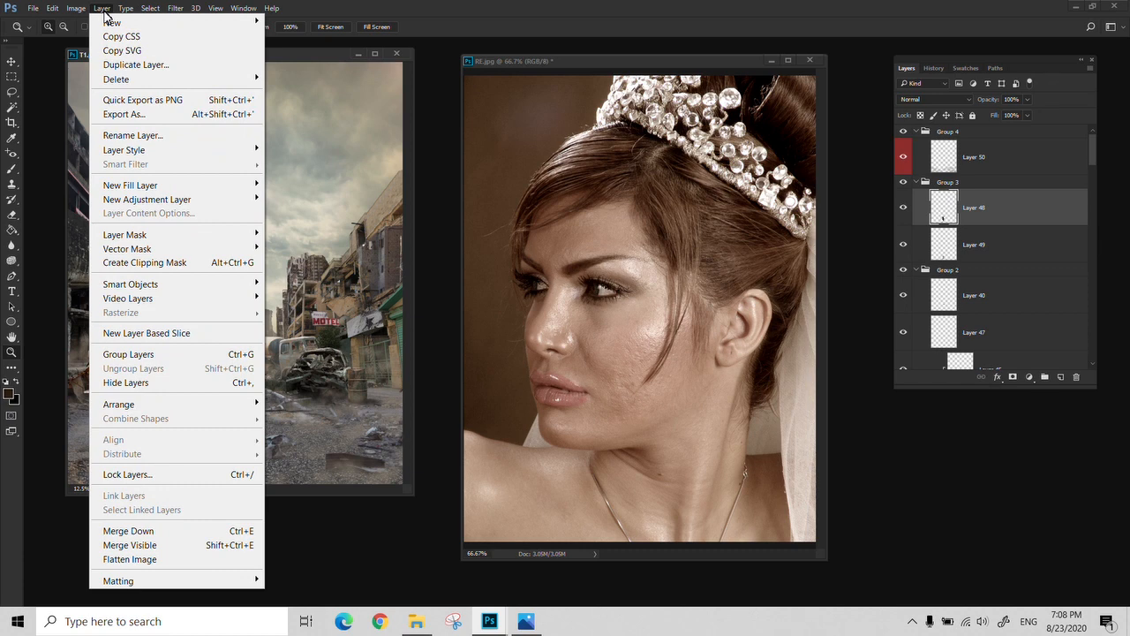
pyautogui.moveTo(152, 201)
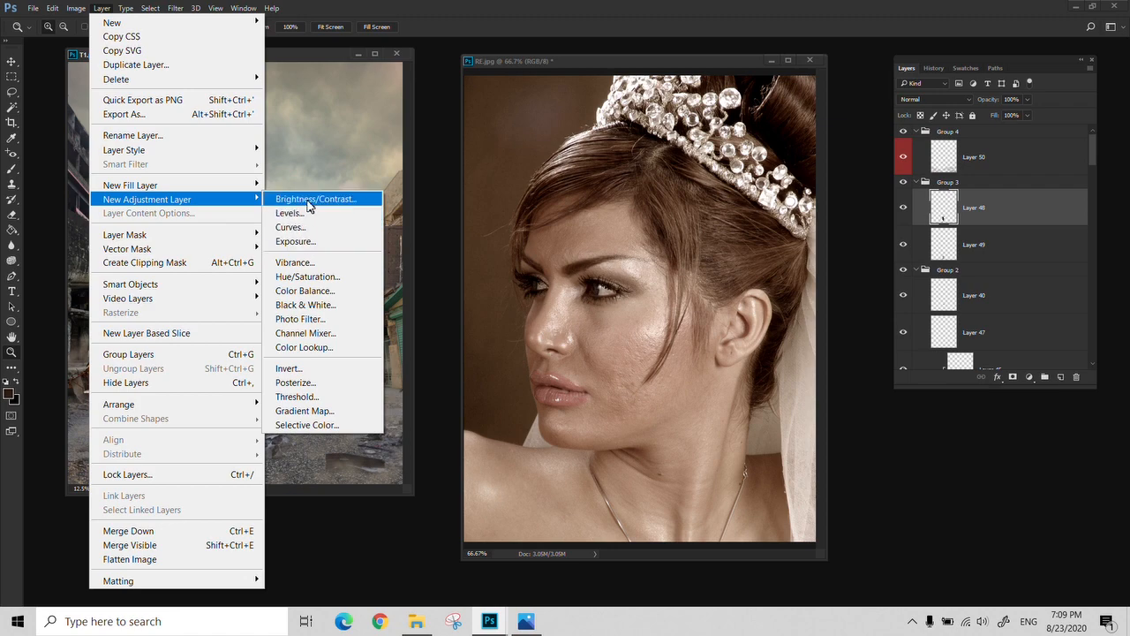
pyautogui.moveTo(76, 8)
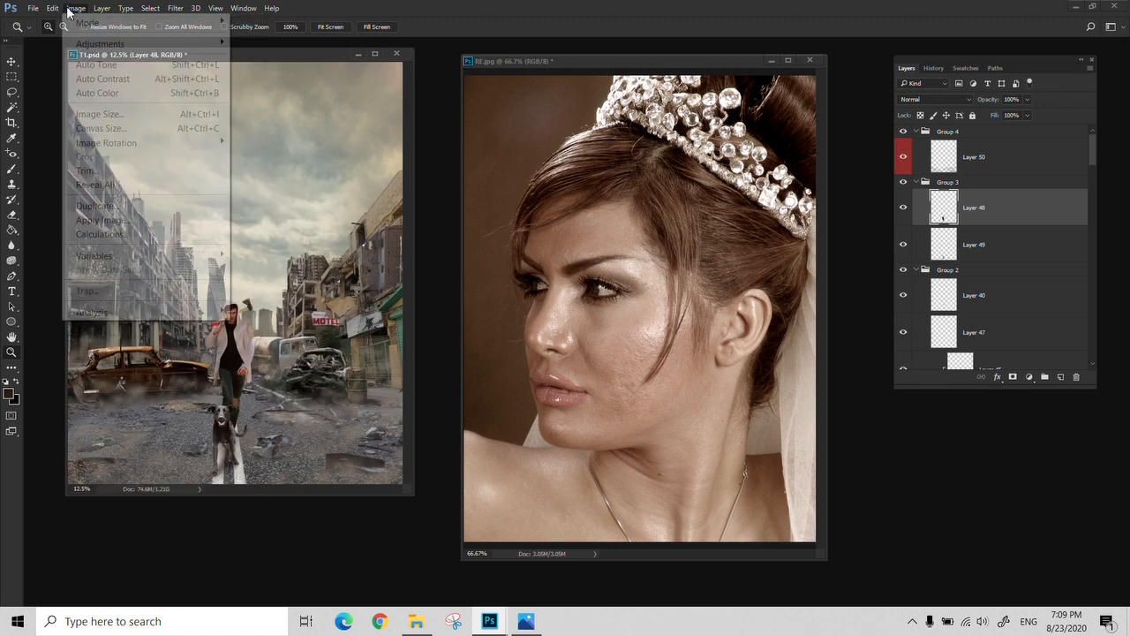
pyautogui.moveTo(127, 44)
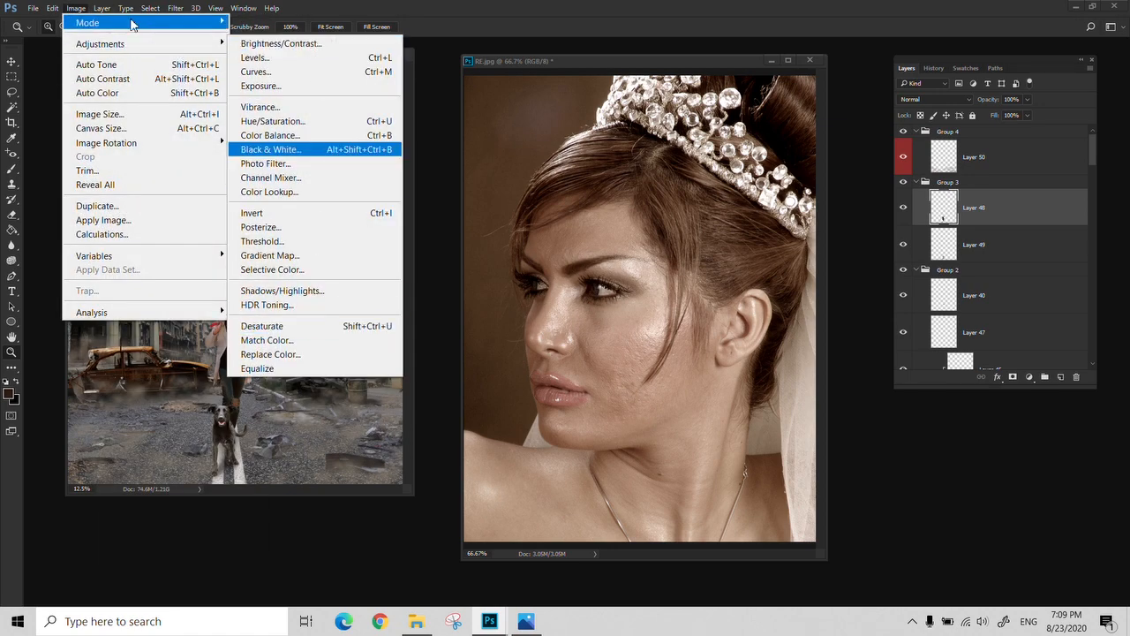
pyautogui.moveTo(244, 204)
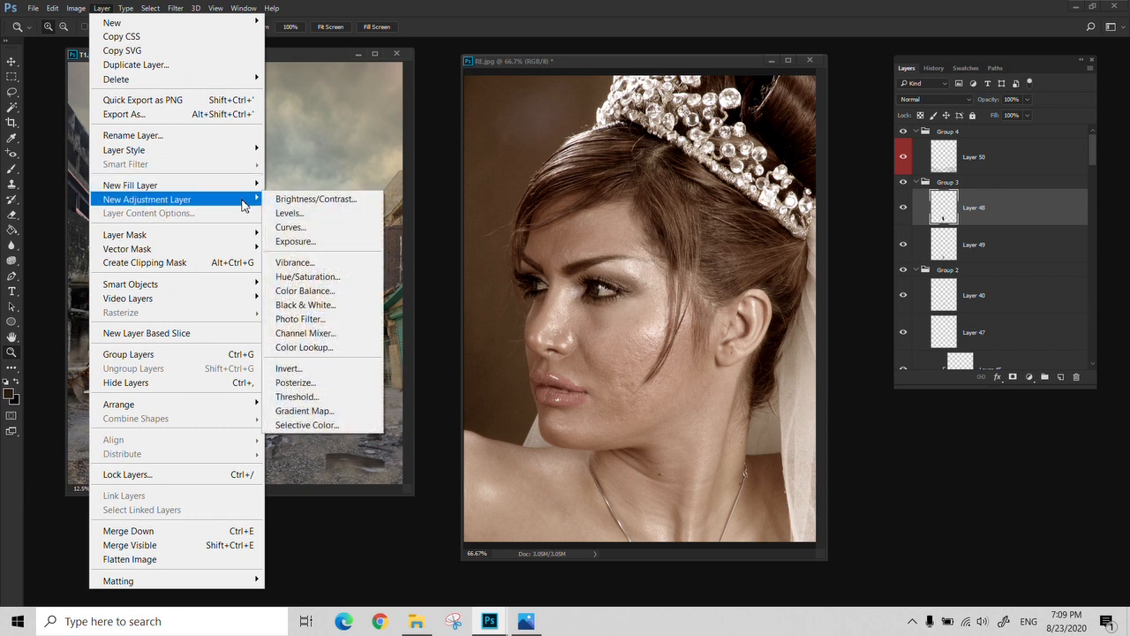
pyautogui.click(322, 279)
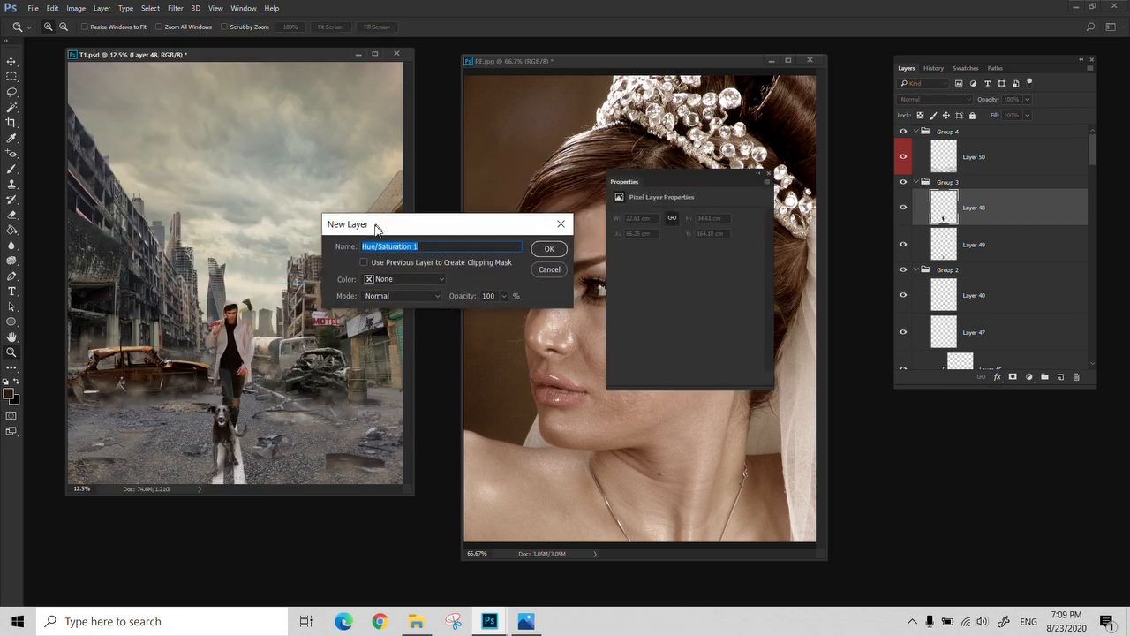
pyautogui.moveTo(375, 227); pyautogui.dragTo(364, 229)
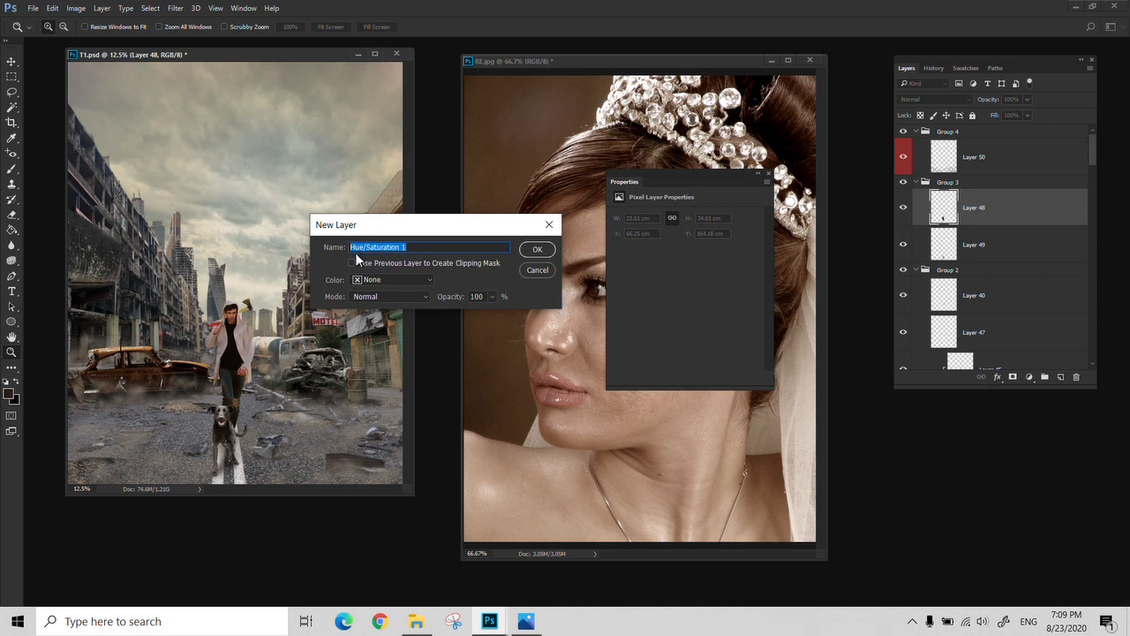
pyautogui.click(537, 251)
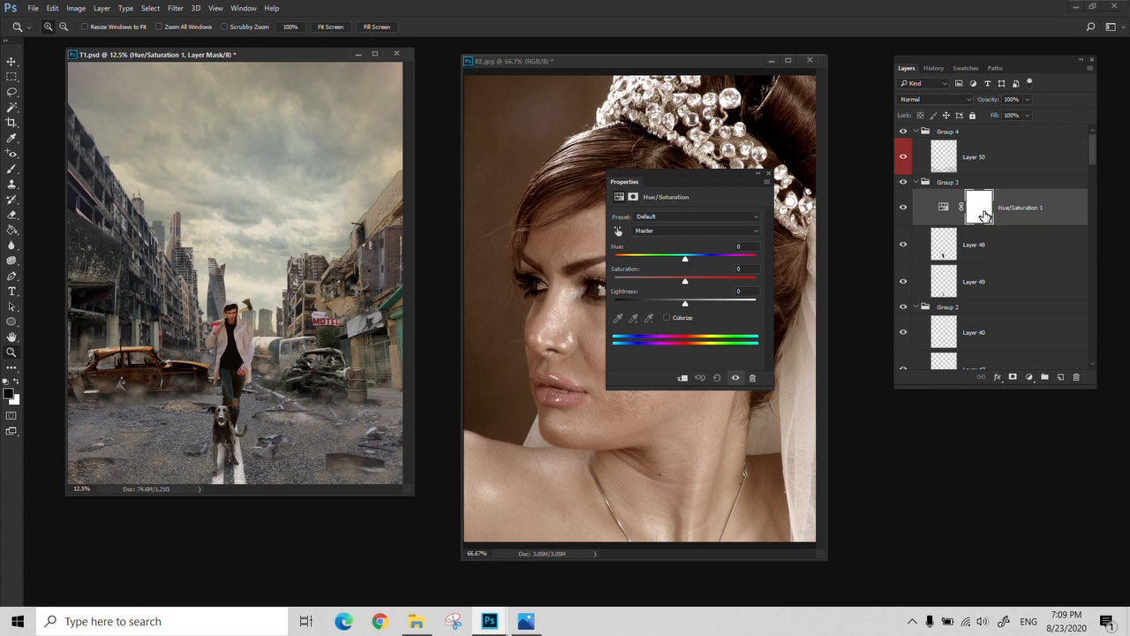
# Set the Hue/Saturation adjustment layer's saturation to -75 and move the layer above Group 4
pyautogui.moveTo(685, 286); pyautogui.dragTo(631, 286)
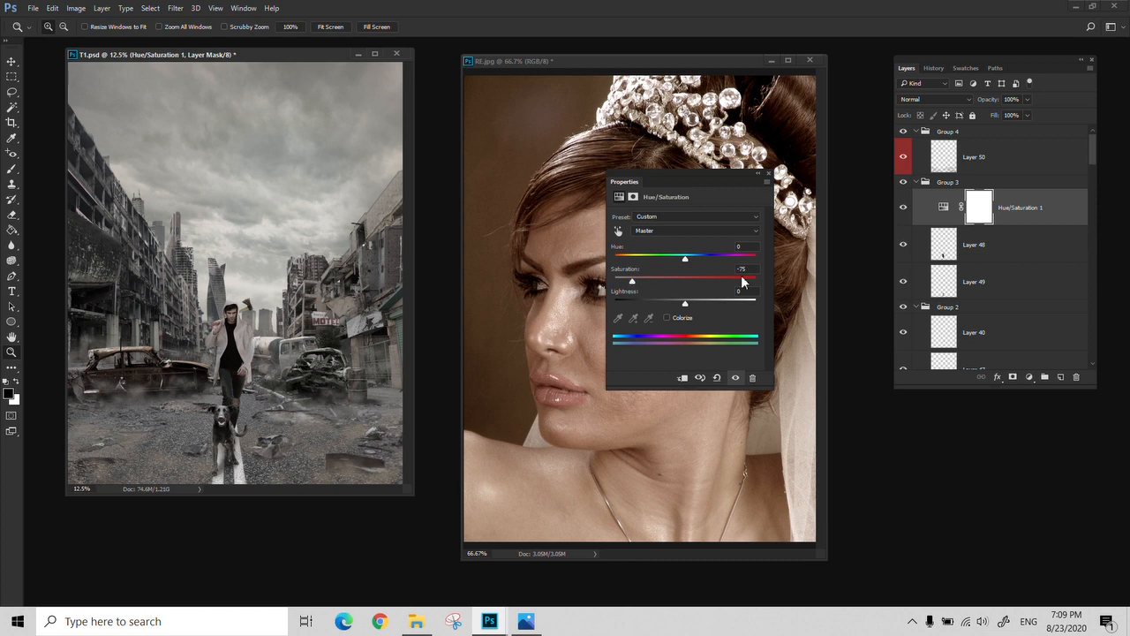
pyautogui.click(768, 174)
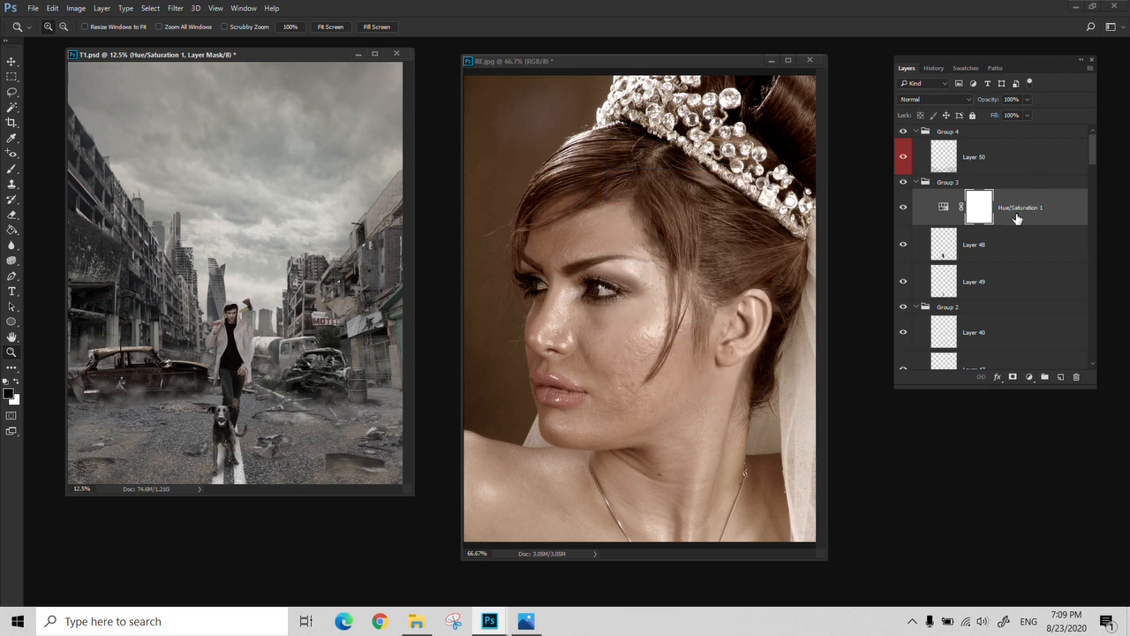
pyautogui.moveTo(1017, 218); pyautogui.dragTo(981, 129)
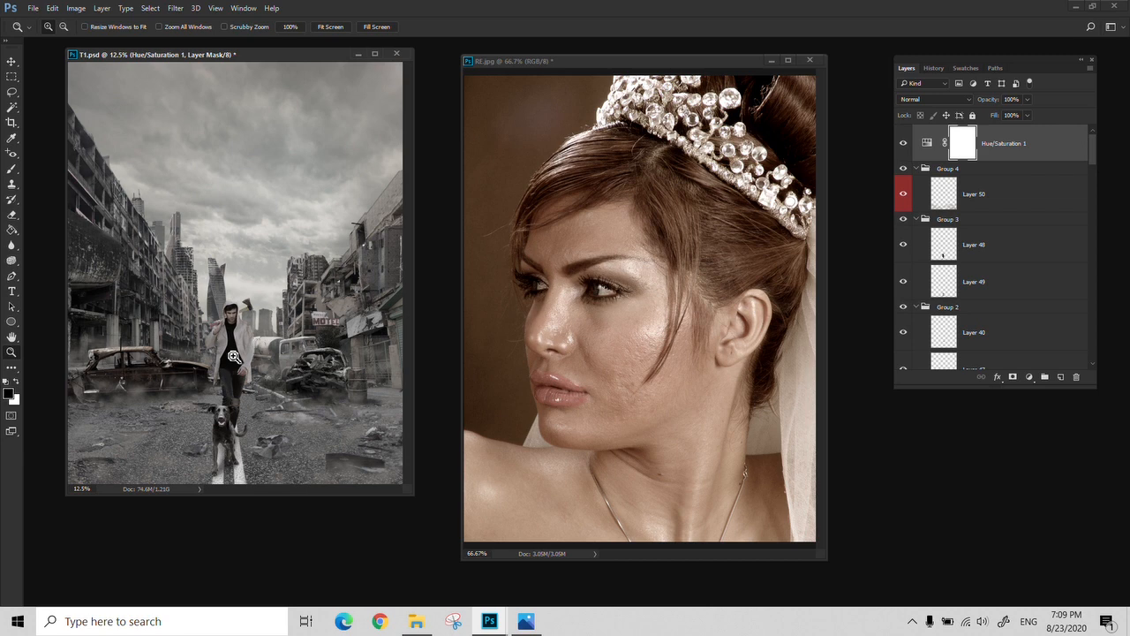
# Move Layer 48 above the Hue/Saturation adjustment layer and inspect the dog up close
pyautogui.press('v')
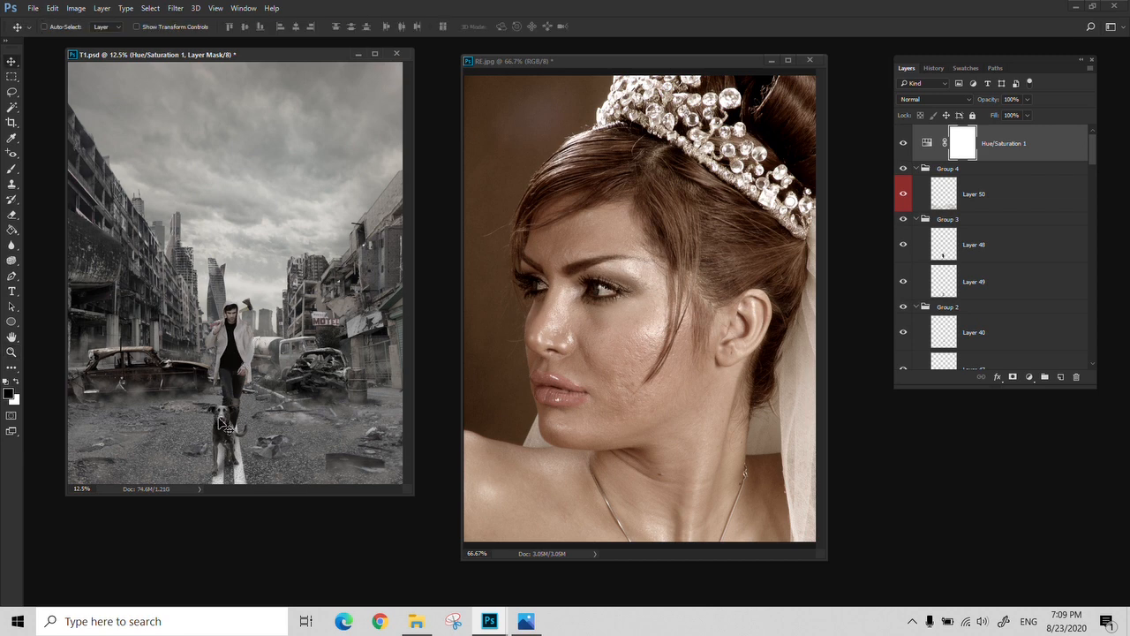
pyautogui.click(985, 254)
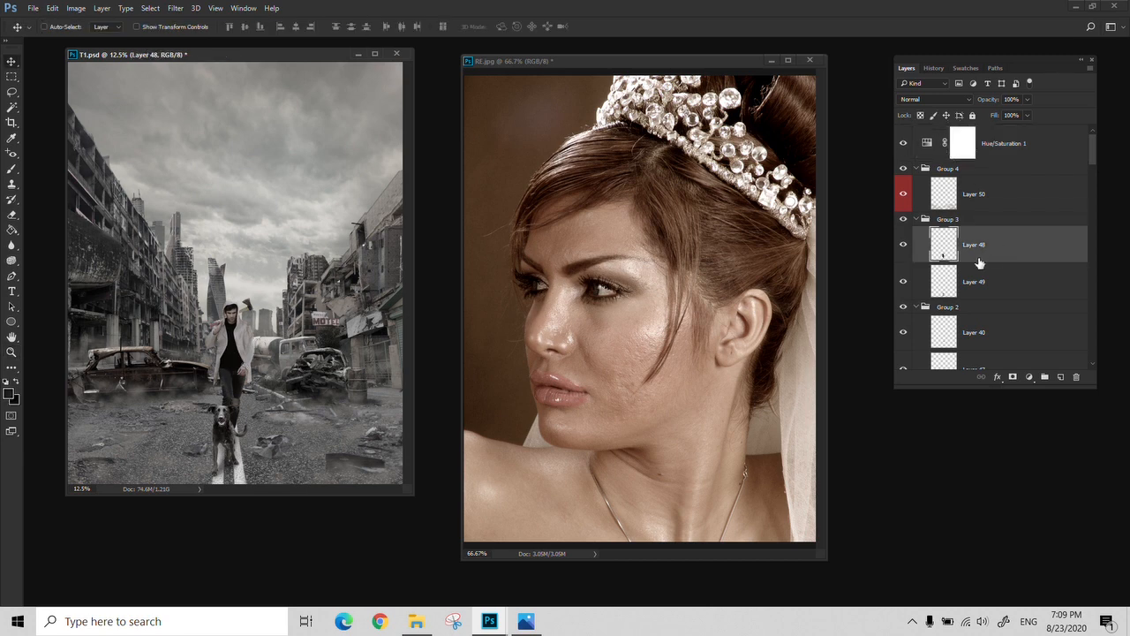
pyautogui.moveTo(982, 256); pyautogui.dragTo(963, 131)
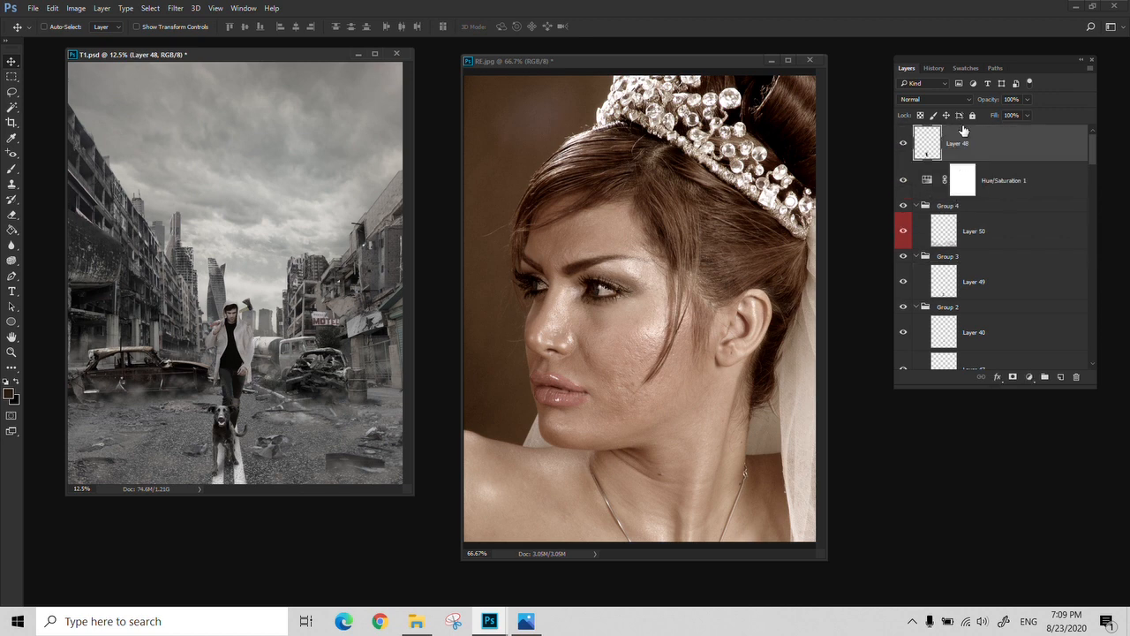
pyautogui.press('z')
pyautogui.click(209, 450)
pyautogui.click(225, 442)
pyautogui.click(225, 442)
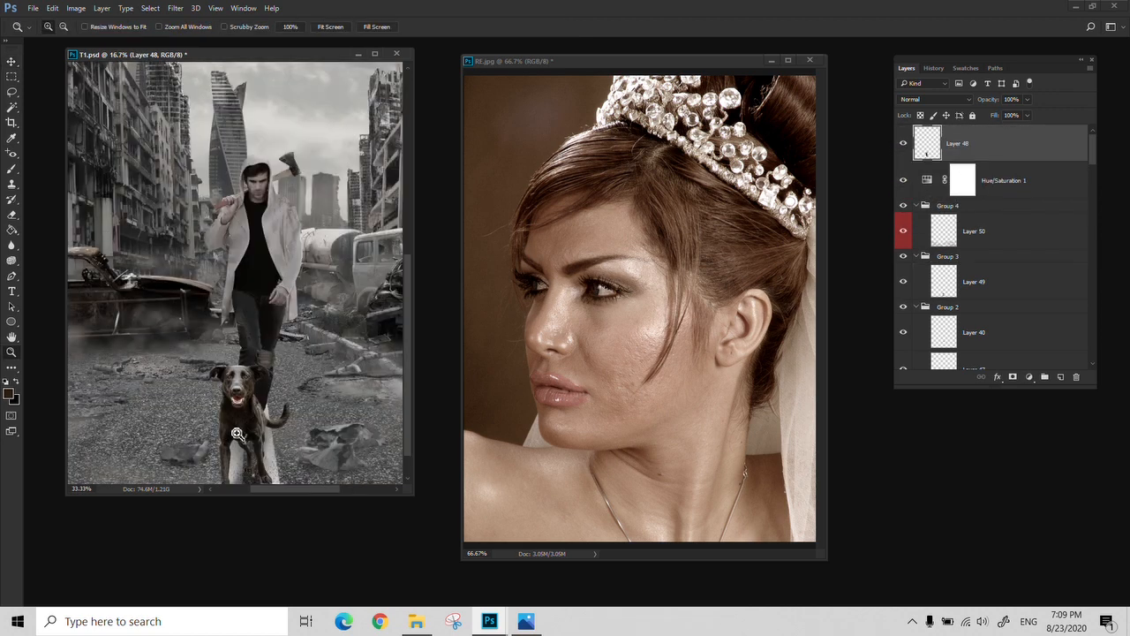
pyautogui.click(225, 442)
# Reopen the Hue/Saturation adjustment layer's settings and lower its saturation to the minimum
pyautogui.click(1003, 191)
pyautogui.click(927, 182)
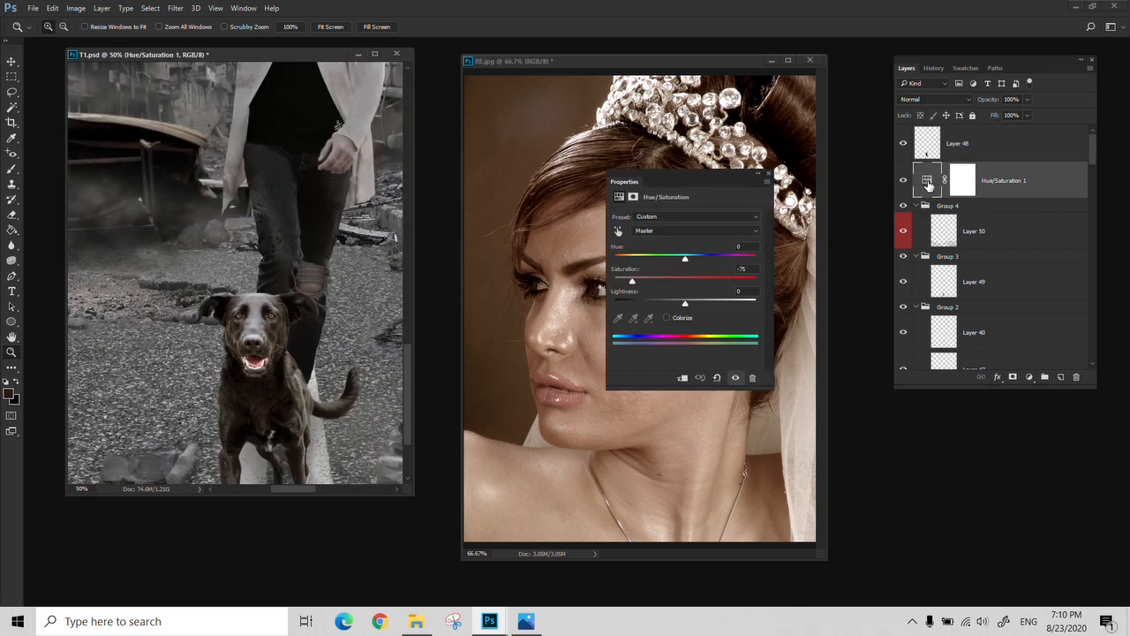
pyautogui.moveTo(636, 281); pyautogui.dragTo(581, 281)
pyautogui.click(769, 175)
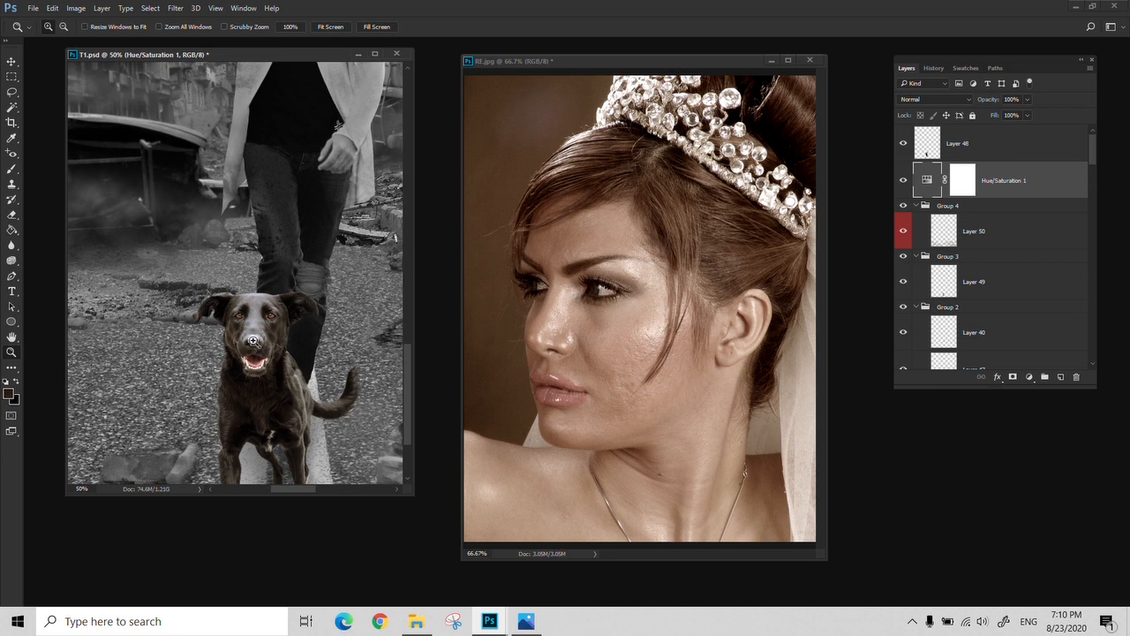
# Fit T1.psd to the screen and return Layer 48 to Group 3, above Layer 49
pyautogui.rightClick(276, 272)
pyautogui.click(300, 279)
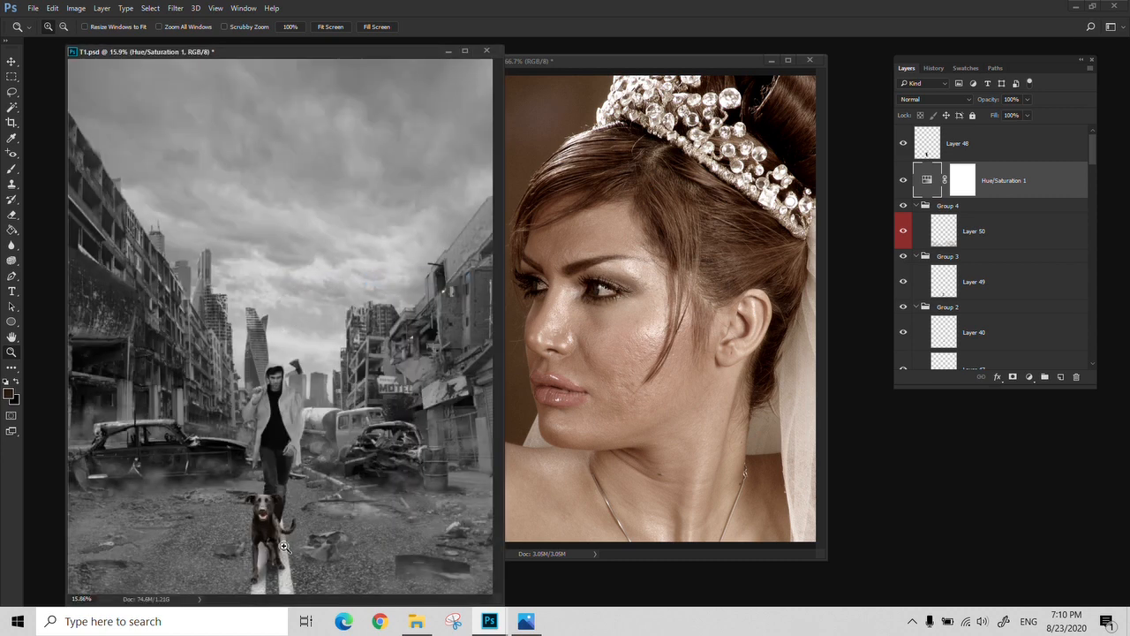
pyautogui.click(971, 151)
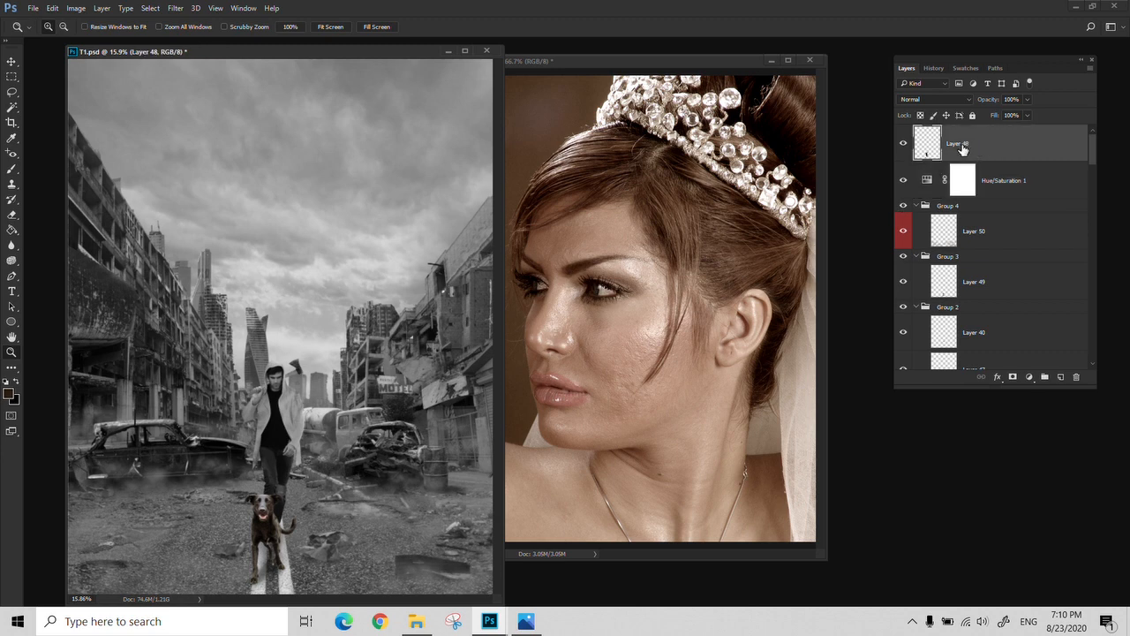
pyautogui.moveTo(962, 150); pyautogui.dragTo(995, 269)
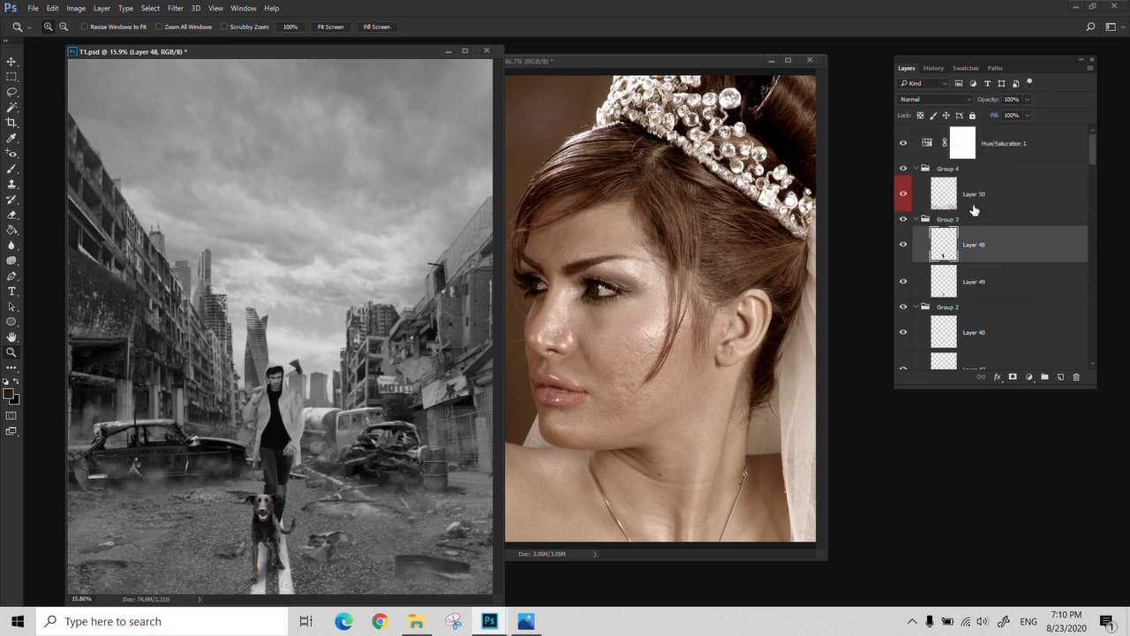
# Add a Color Balance adjustment layer above Hue/Saturation 1 with midtones at +26 Cyan-Red and -17 Yellow-Blue
pyautogui.click(1036, 150)
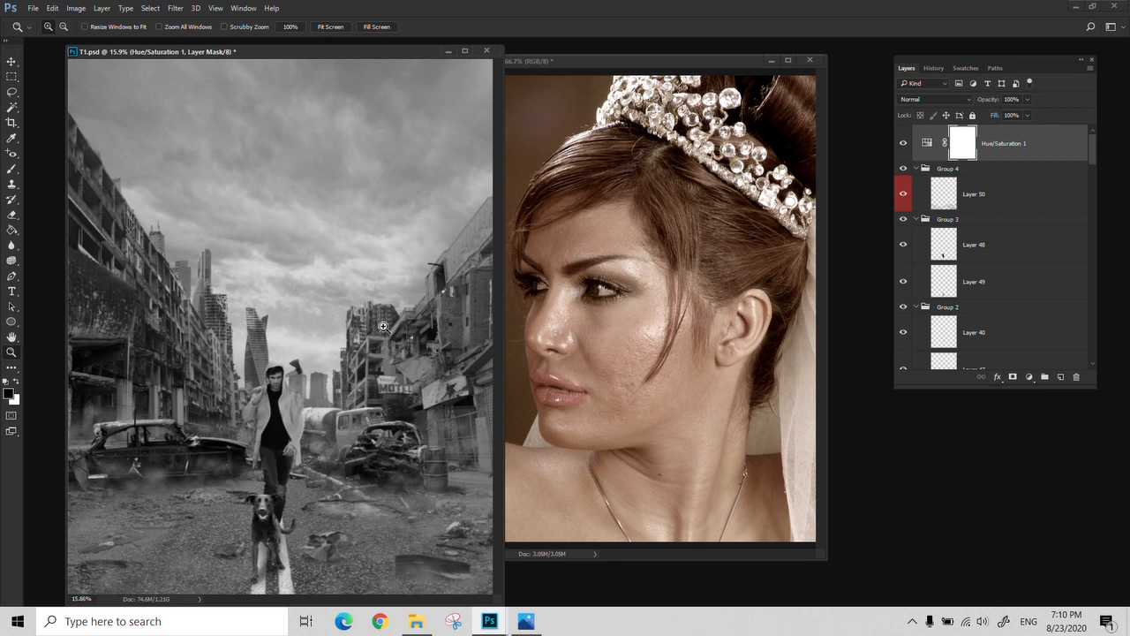
pyautogui.click(103, 8)
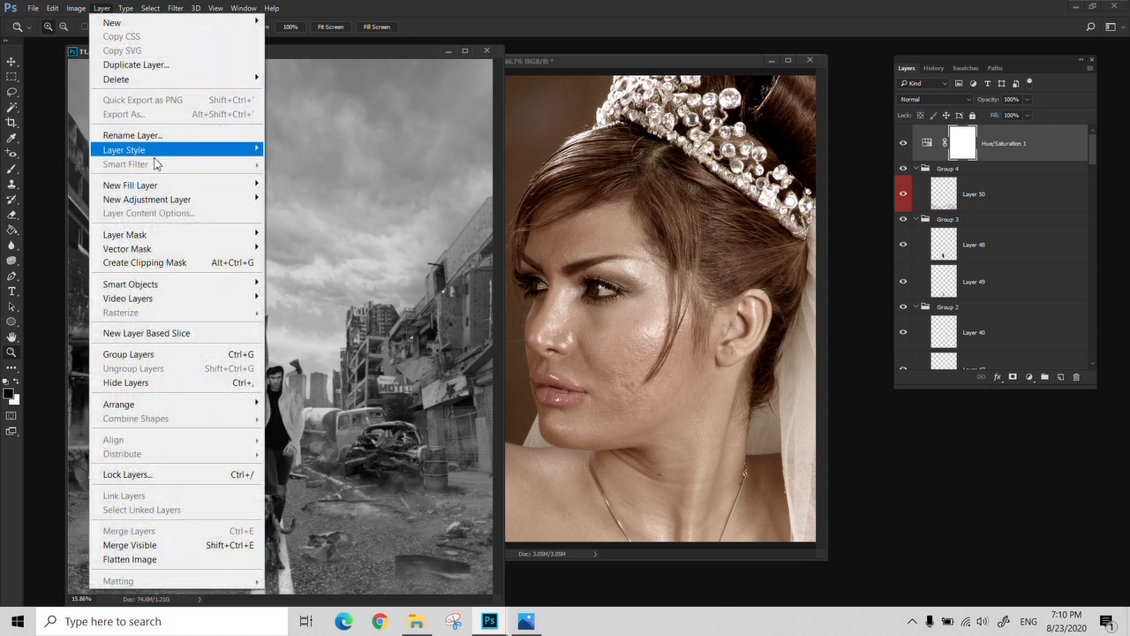
pyautogui.moveTo(196, 205)
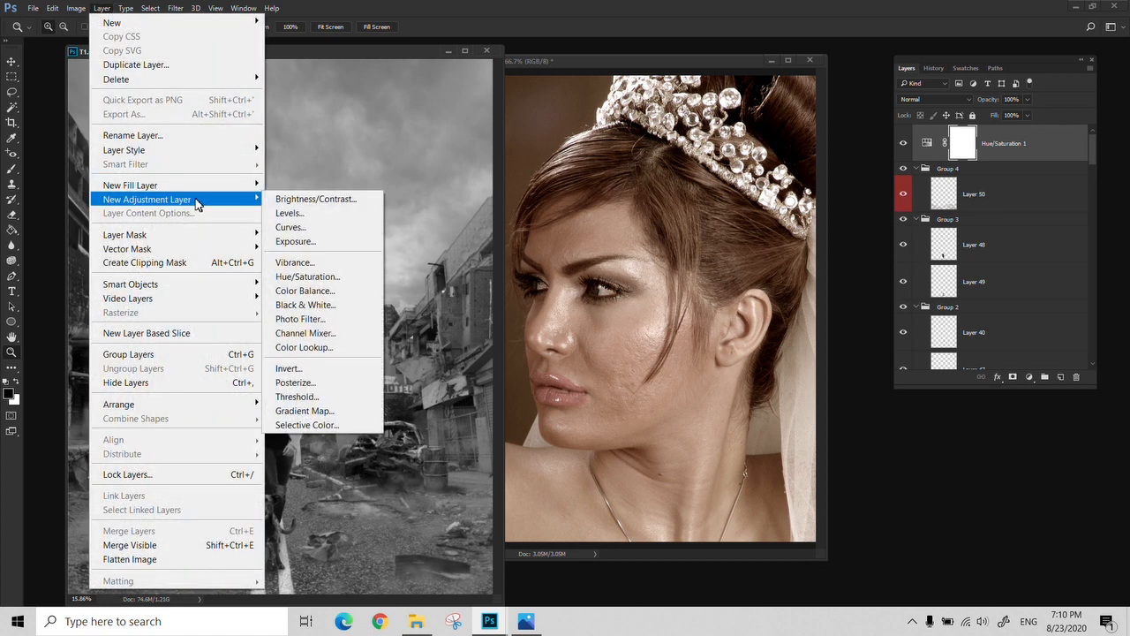
pyautogui.click(329, 292)
pyautogui.click(537, 250)
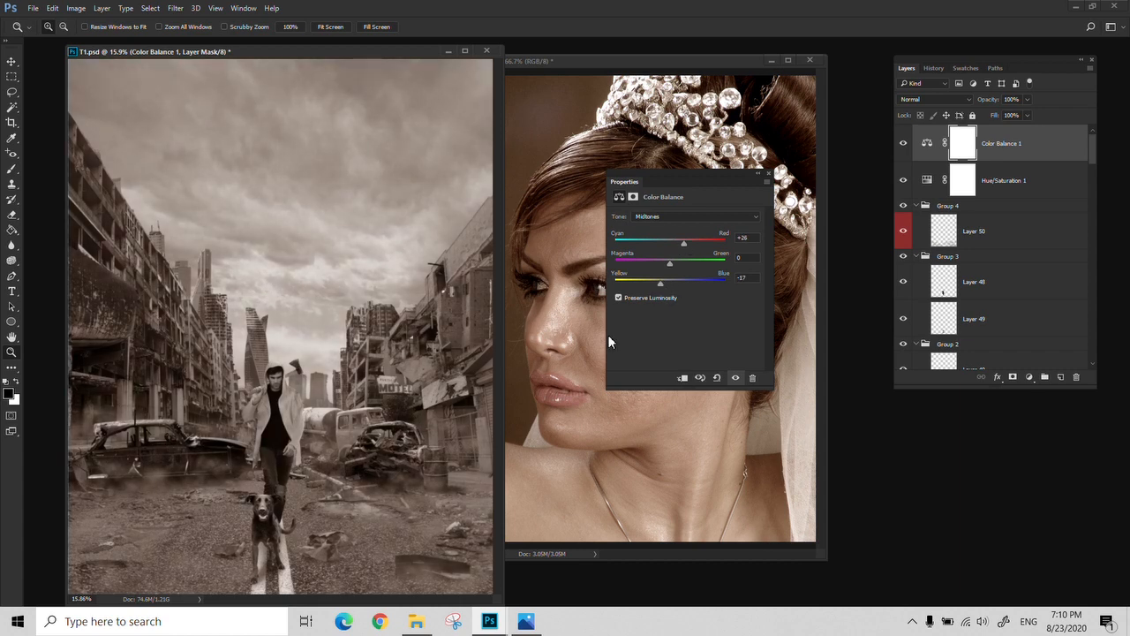
pyautogui.click(768, 175)
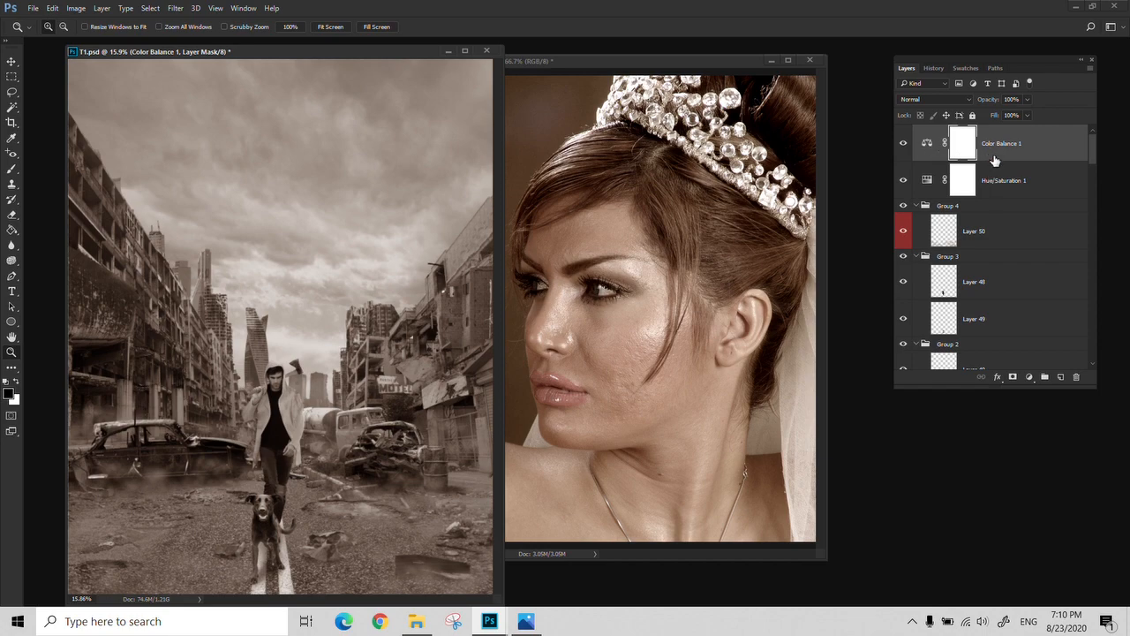
# Add a Levels adjustment layer above Color Balance 1, raising the black input to 22 and slightly lowering the white input
pyautogui.click(69, 9)
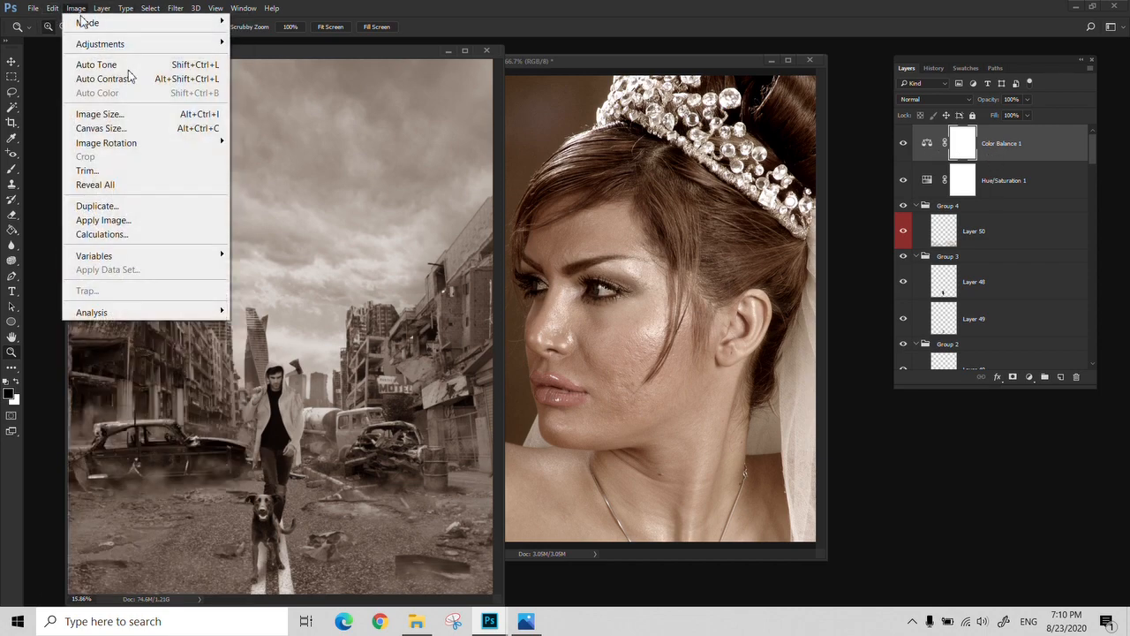
pyautogui.moveTo(189, 44)
pyautogui.click(102, 8)
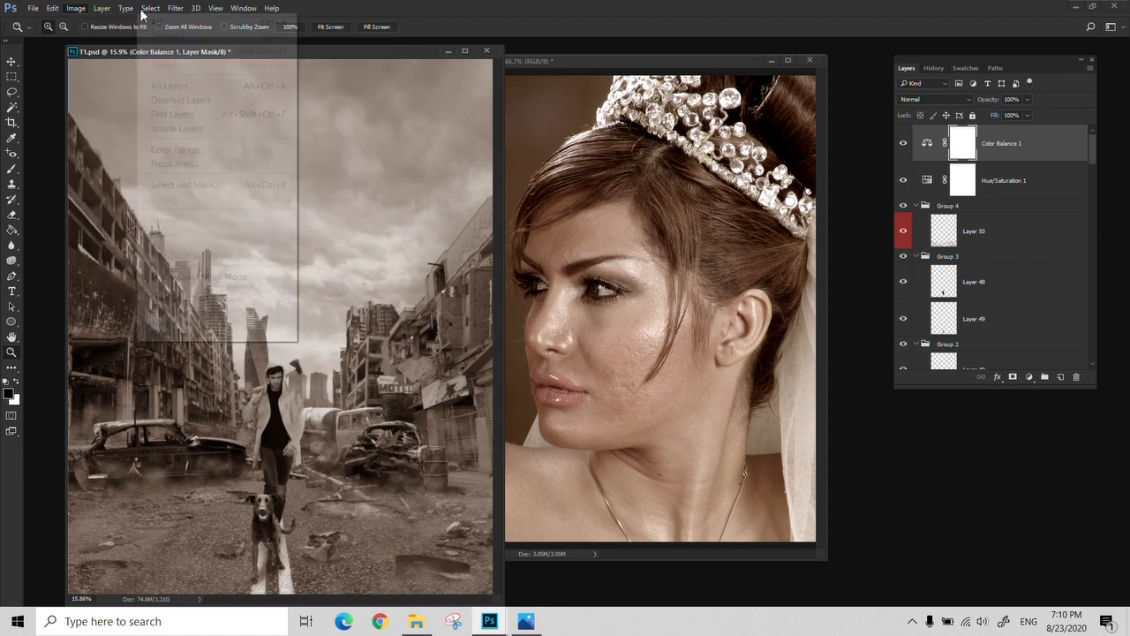
pyautogui.moveTo(196, 204)
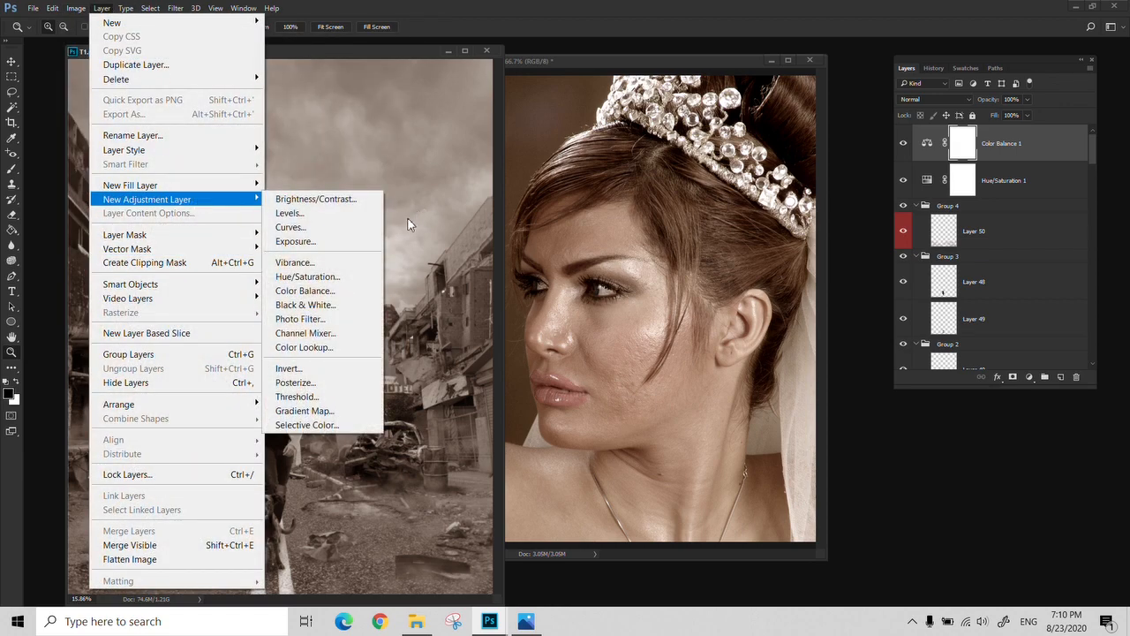
pyautogui.click(337, 213)
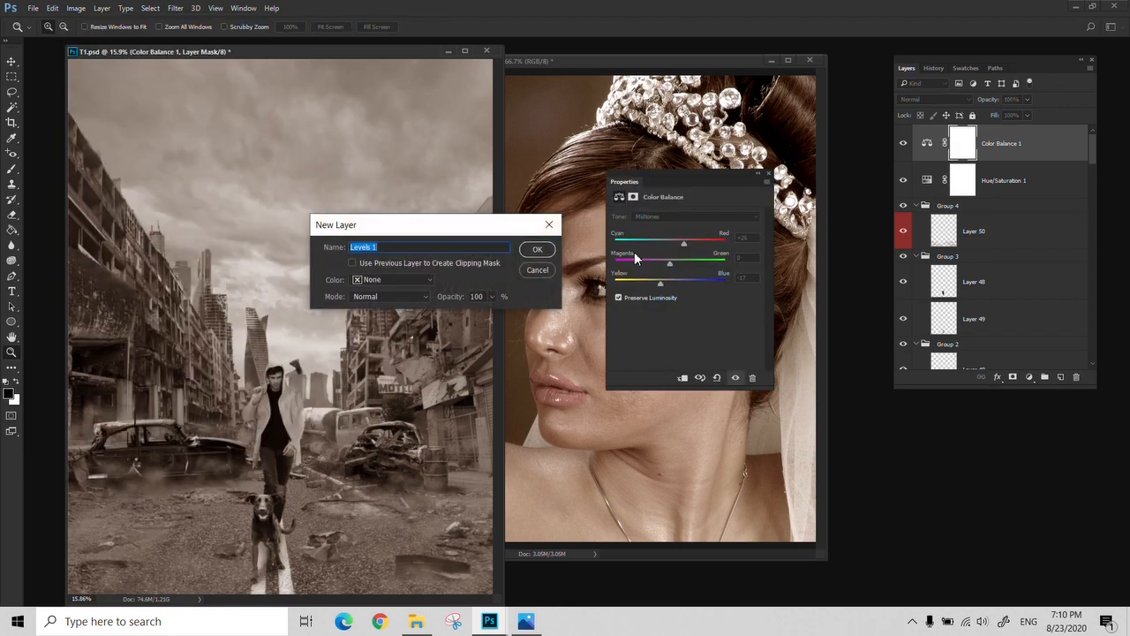
pyautogui.click(540, 250)
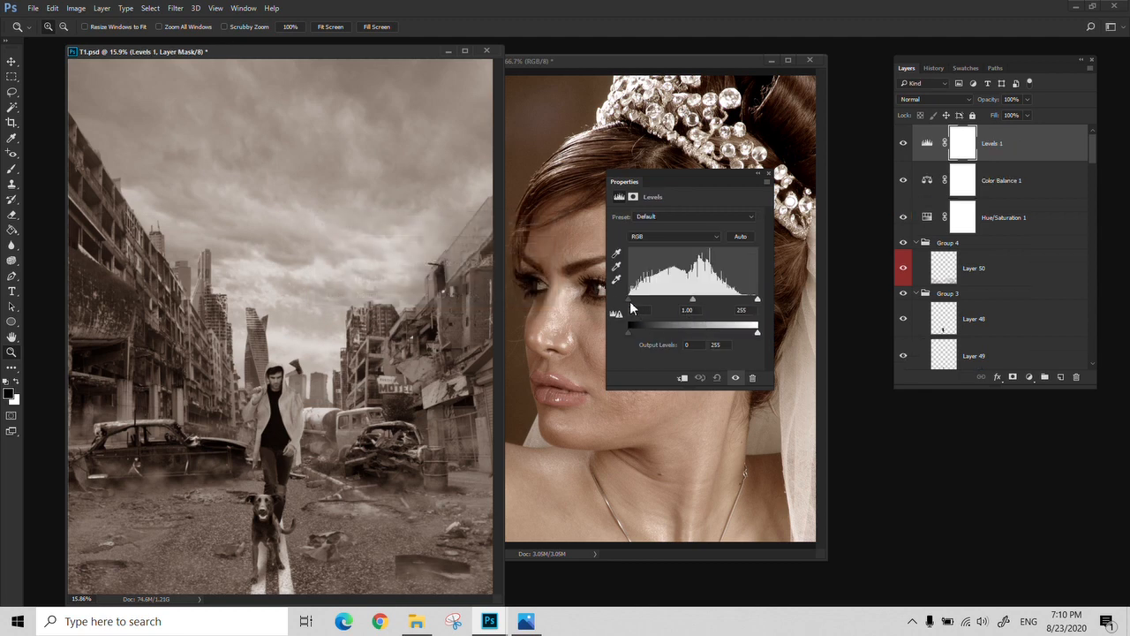
pyautogui.moveTo(634, 307); pyautogui.dragTo(641, 307)
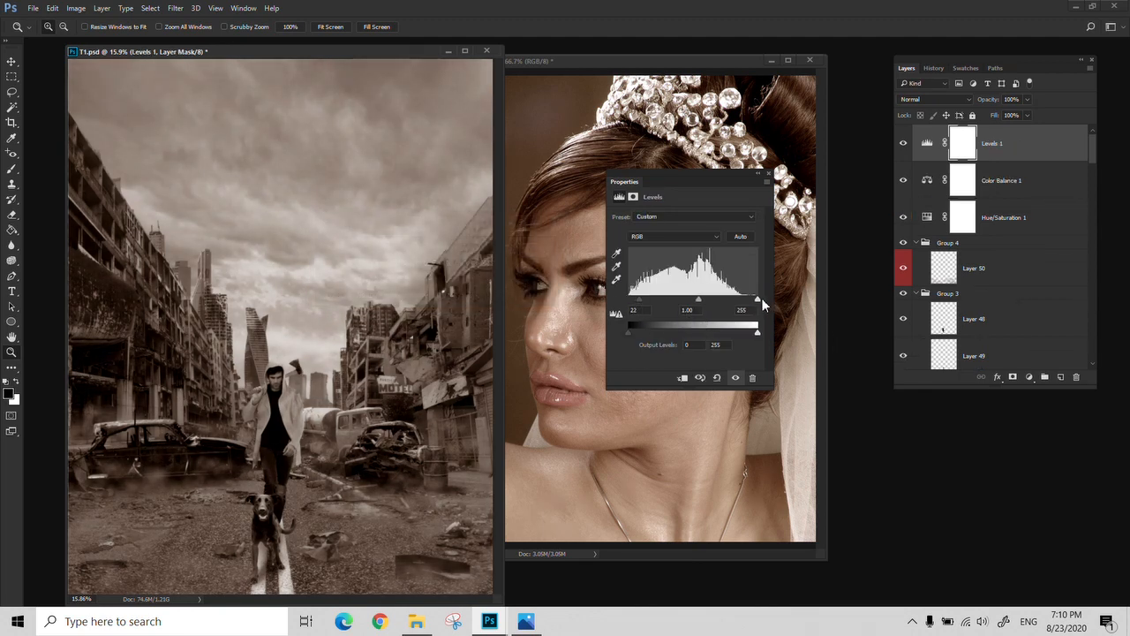
pyautogui.moveTo(762, 299); pyautogui.dragTo(755, 301)
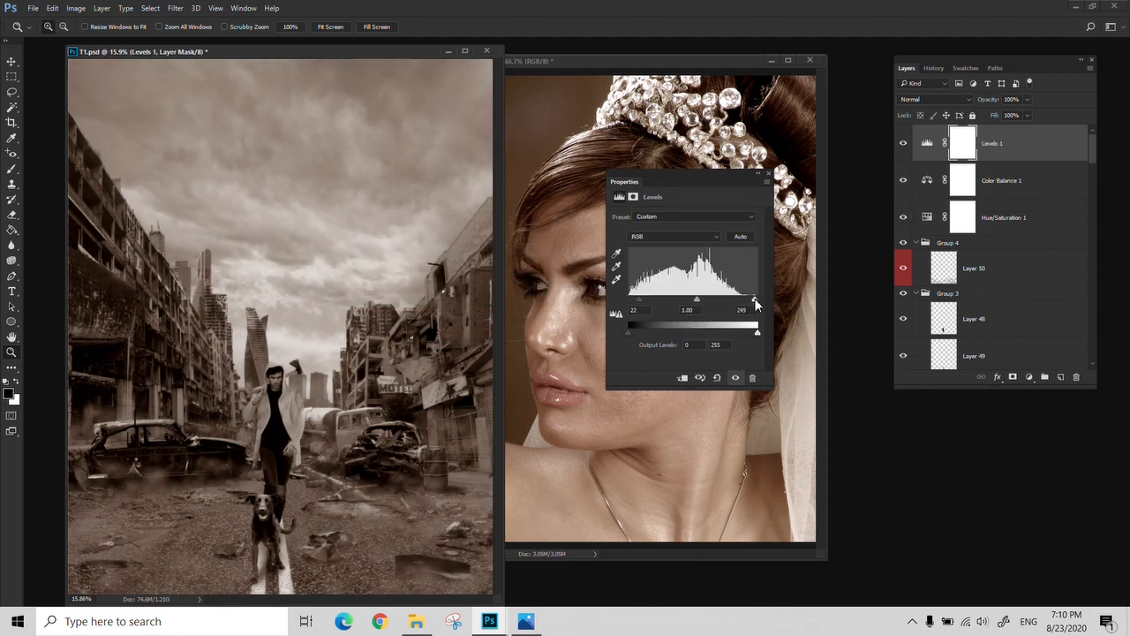
pyautogui.click(767, 175)
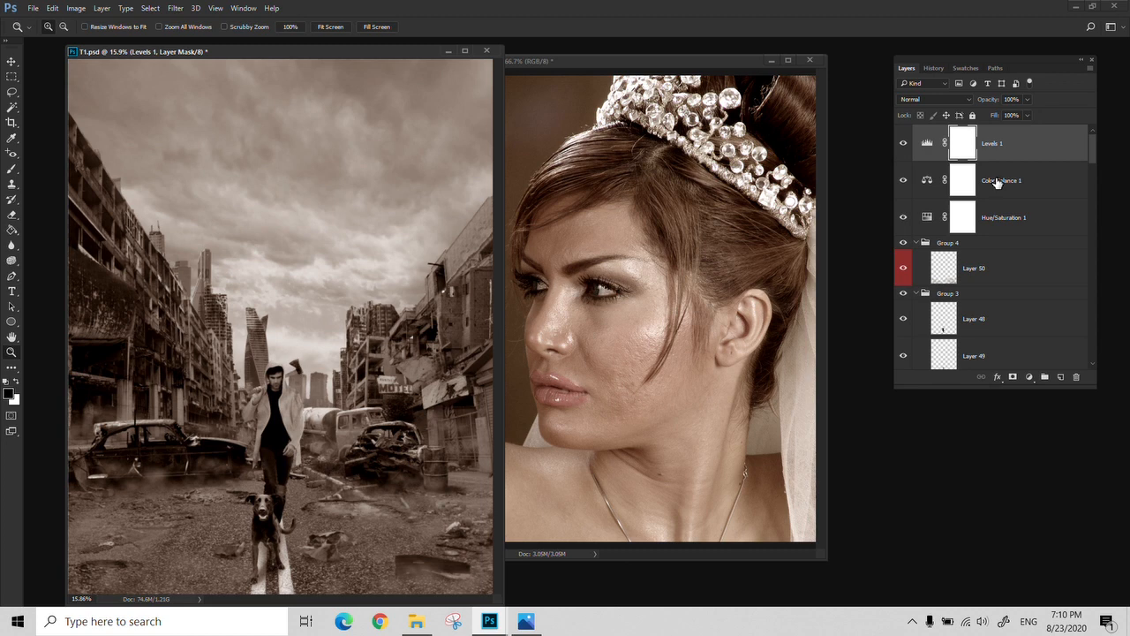
# Collapse Group 4, Group 3, Group 2 and Group 1 in the layer stack of T1.psd
pyautogui.scroll(-10, 997, 190)
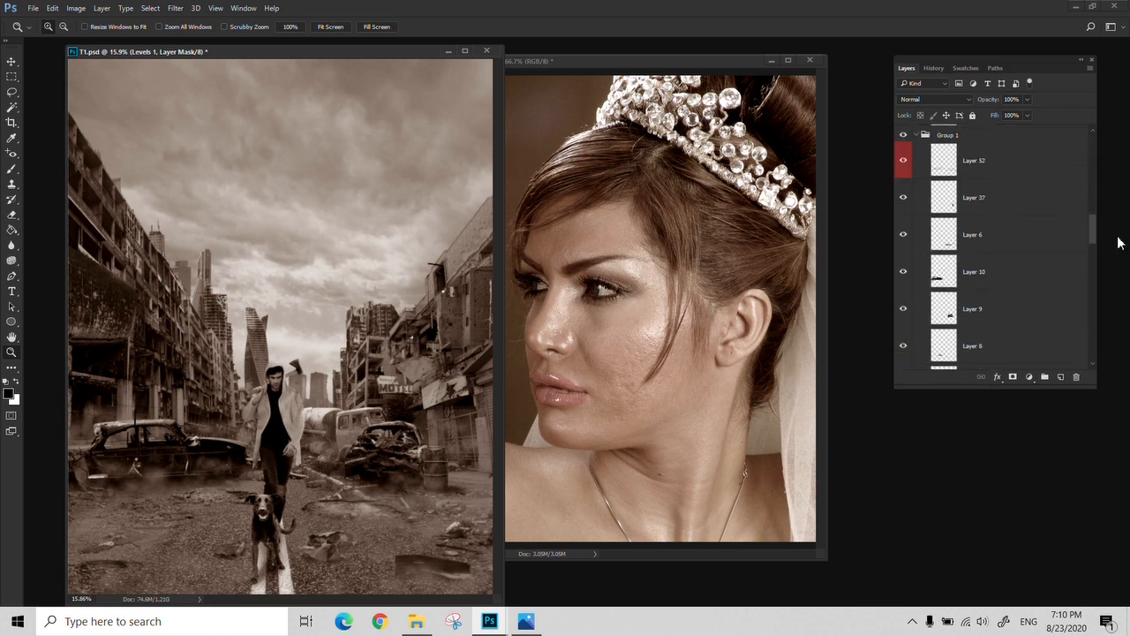
pyautogui.moveTo(1092, 232); pyautogui.dragTo(1098, 152)
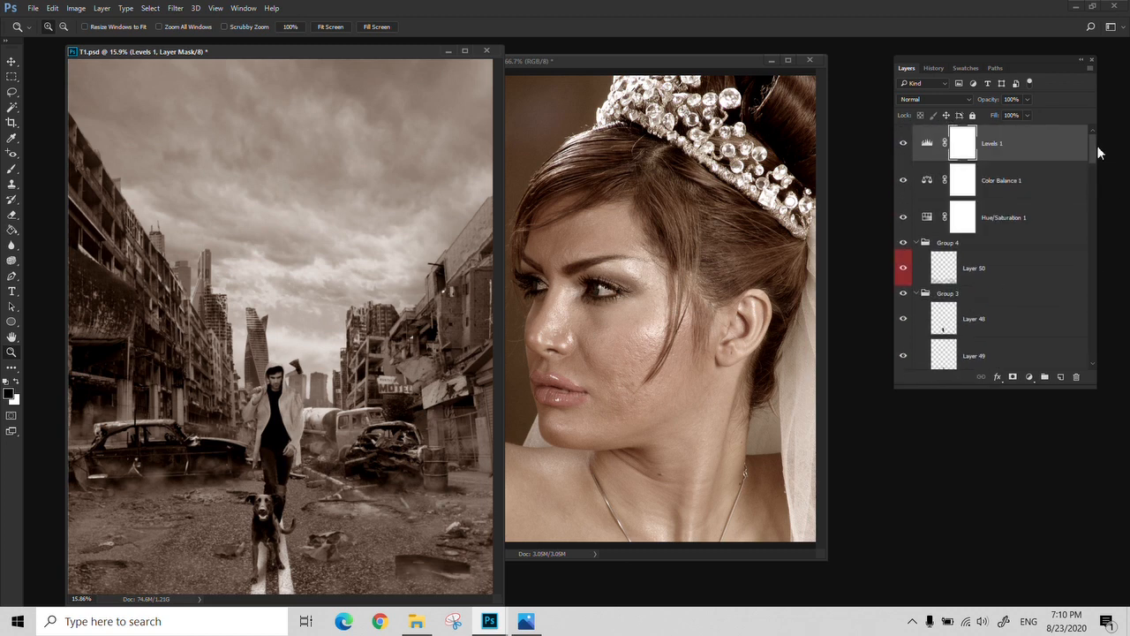
pyautogui.click(916, 242)
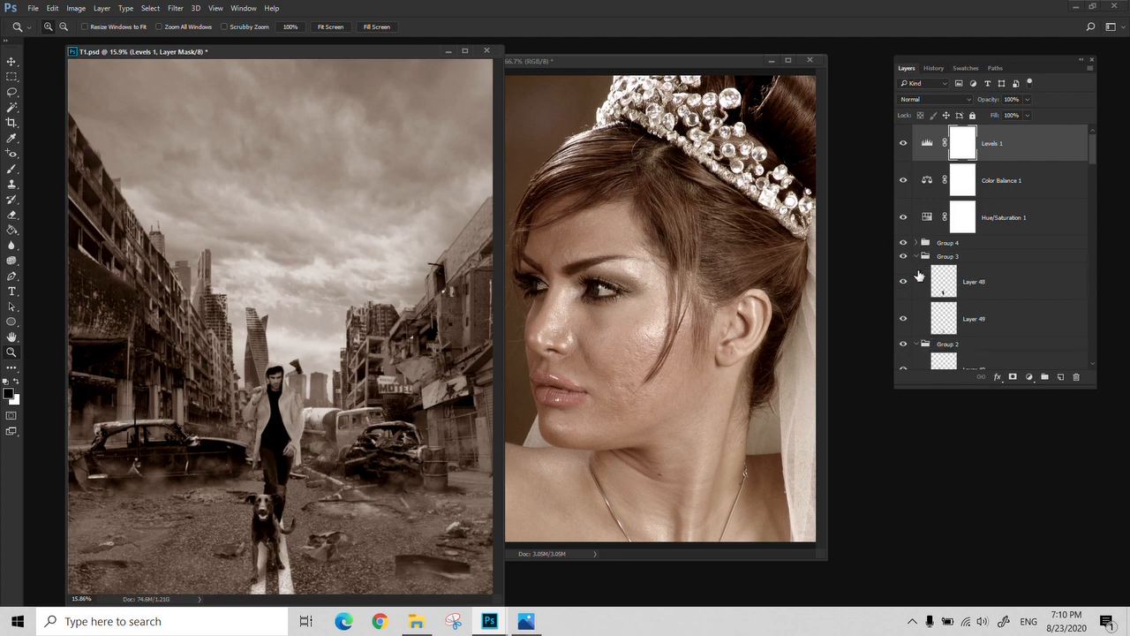
pyautogui.click(916, 256)
pyautogui.click(916, 269)
pyautogui.click(916, 283)
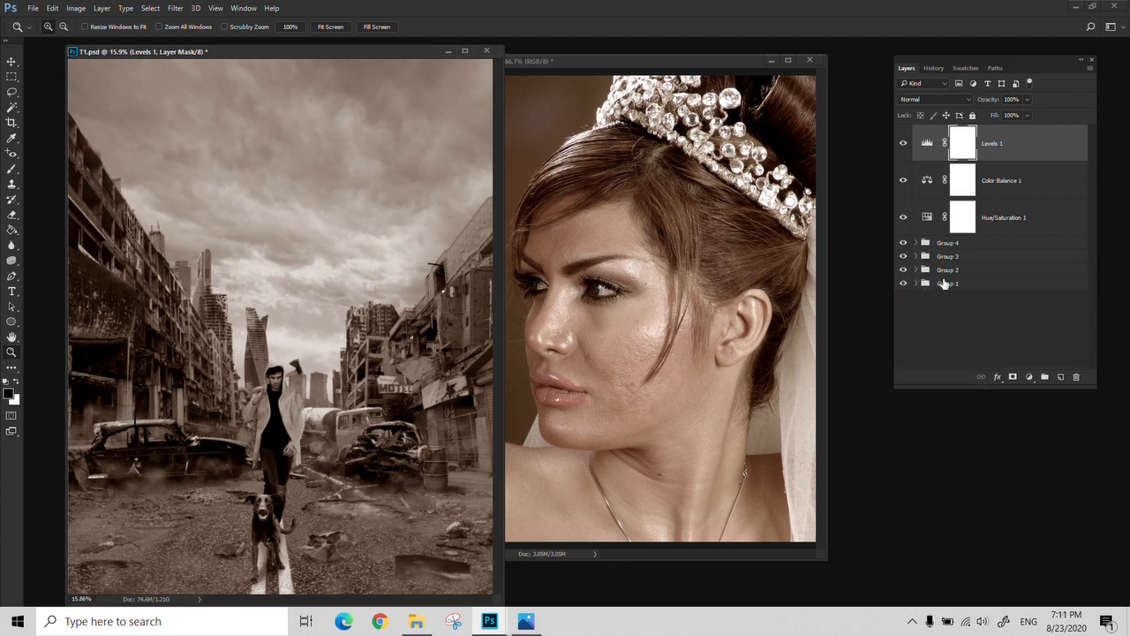
# Try Group 2 above the Levels adjustment layer and return it to its place between Group 3 and Group 1
pyautogui.click(951, 245)
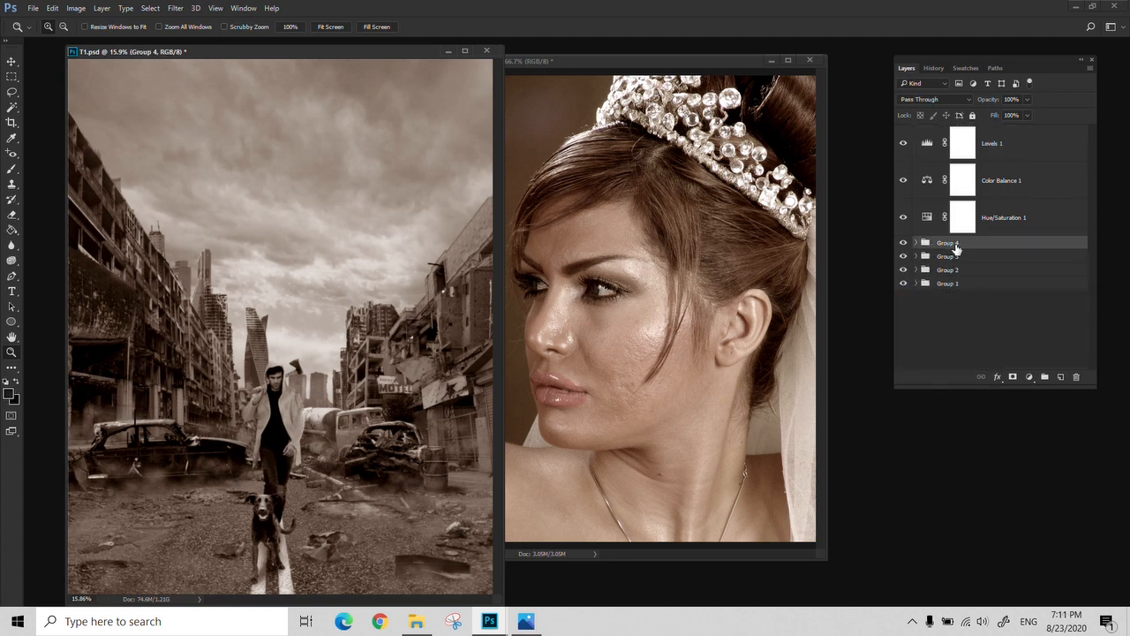
pyautogui.moveTo(953, 268); pyautogui.dragTo(923, 121)
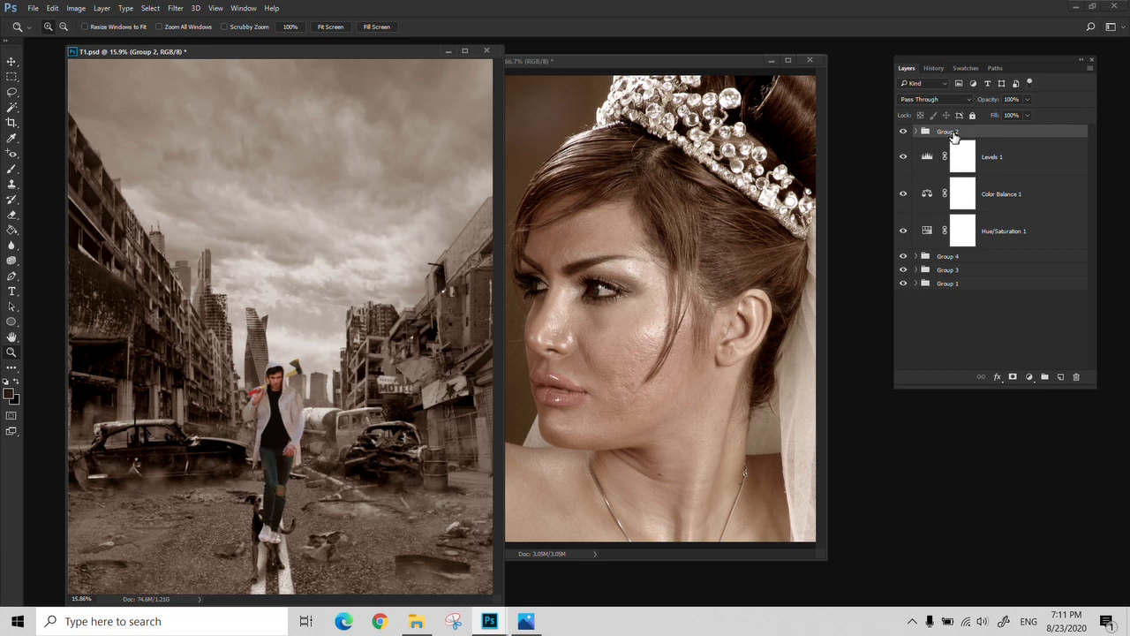
pyautogui.moveTo(953, 135); pyautogui.dragTo(949, 276)
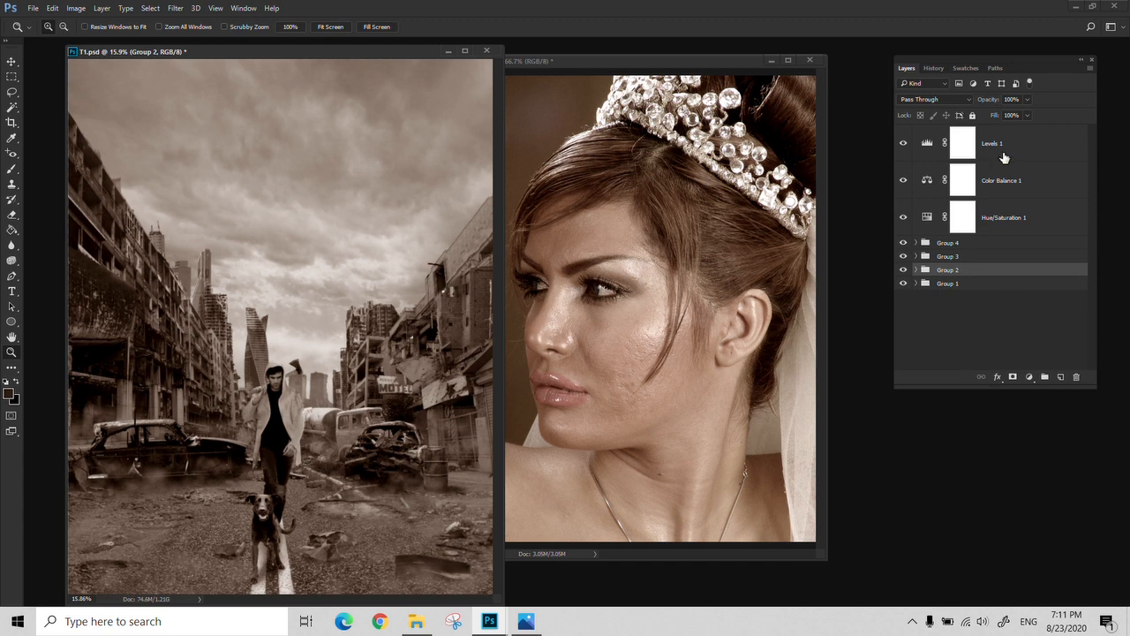
# Compare the editing histories of RE.jpg and T1.psd, ending on the layers of T1.psd
pyautogui.click(672, 71)
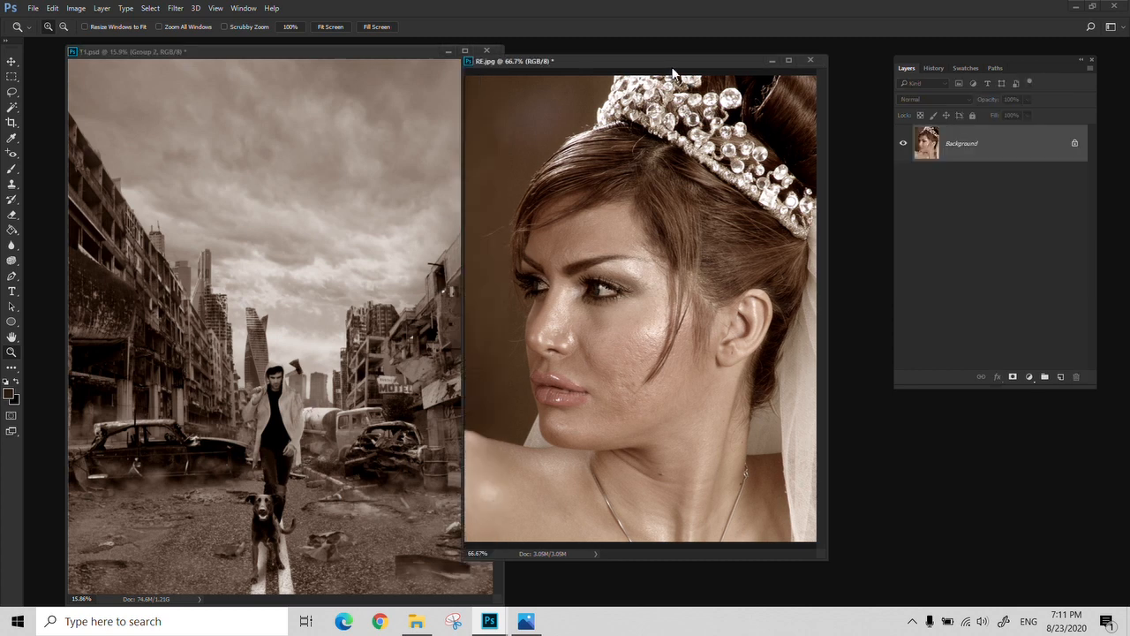
pyautogui.click(934, 68)
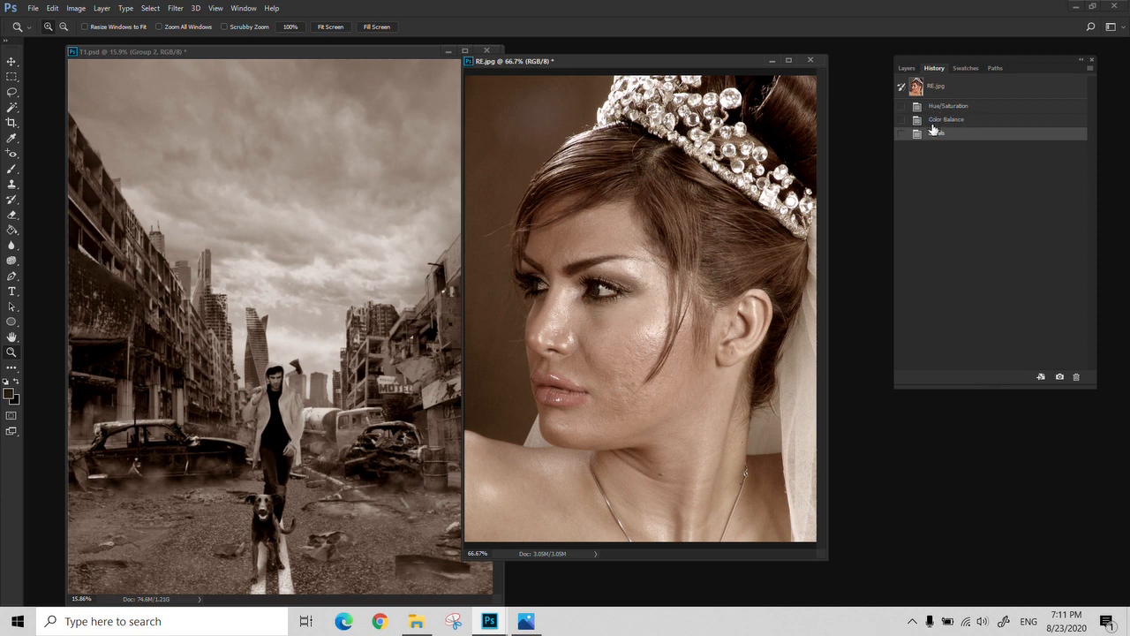
pyautogui.click(342, 61)
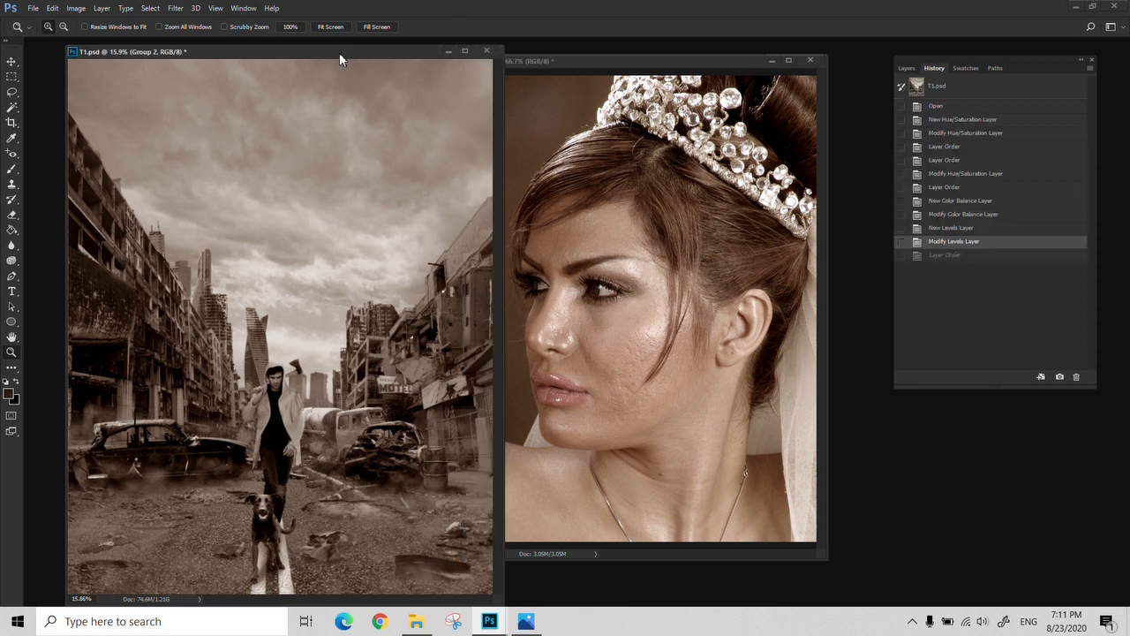
pyautogui.click(907, 68)
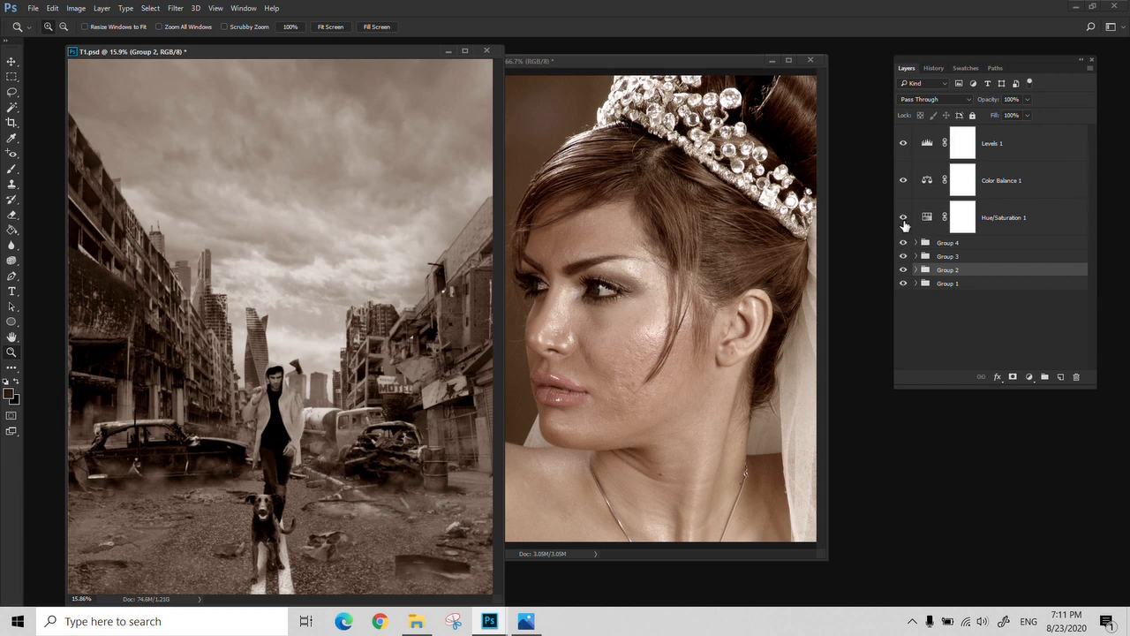
# Hide and show the Hue/Saturation, Color Balance and Levels adjustment layers one at a time to compare their effects
pyautogui.click(903, 217)
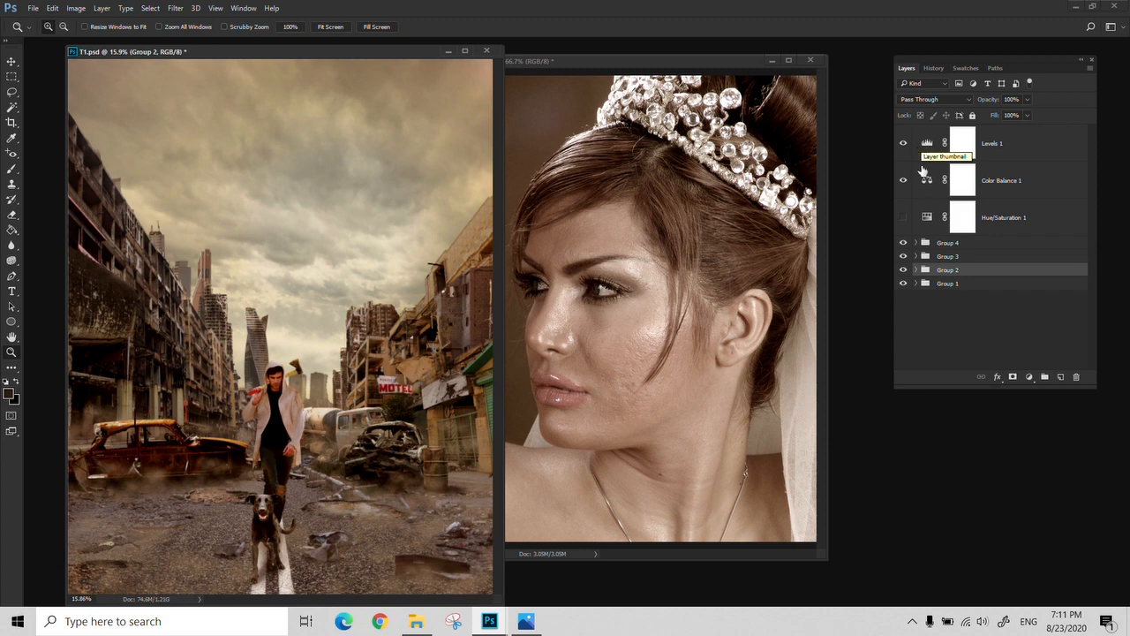
pyautogui.click(903, 217)
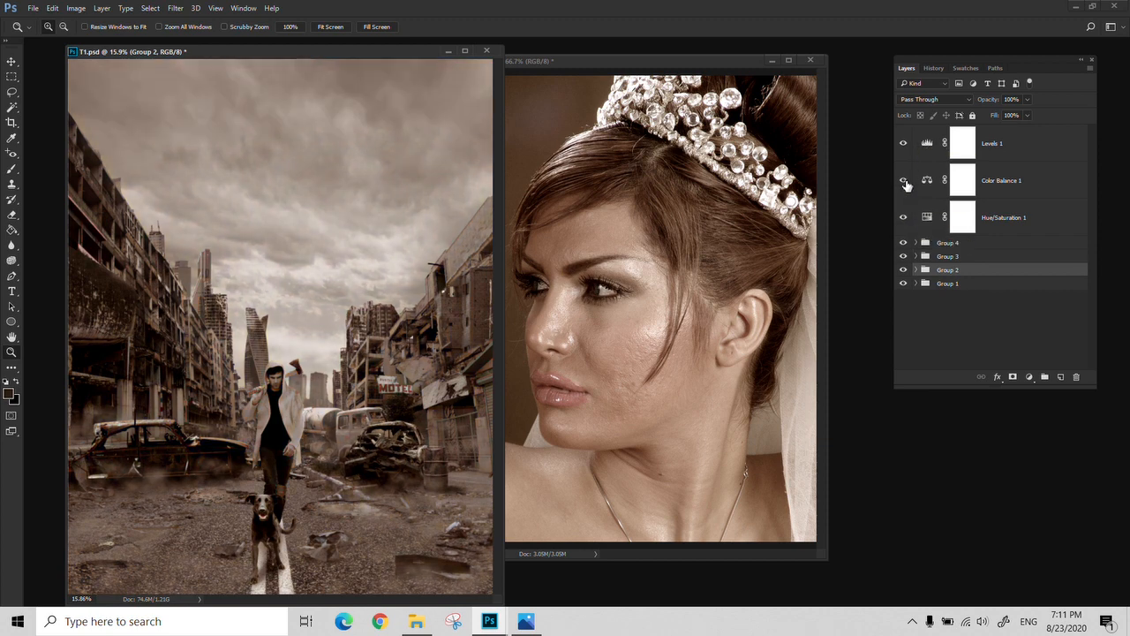
pyautogui.click(903, 181)
pyautogui.click(903, 143)
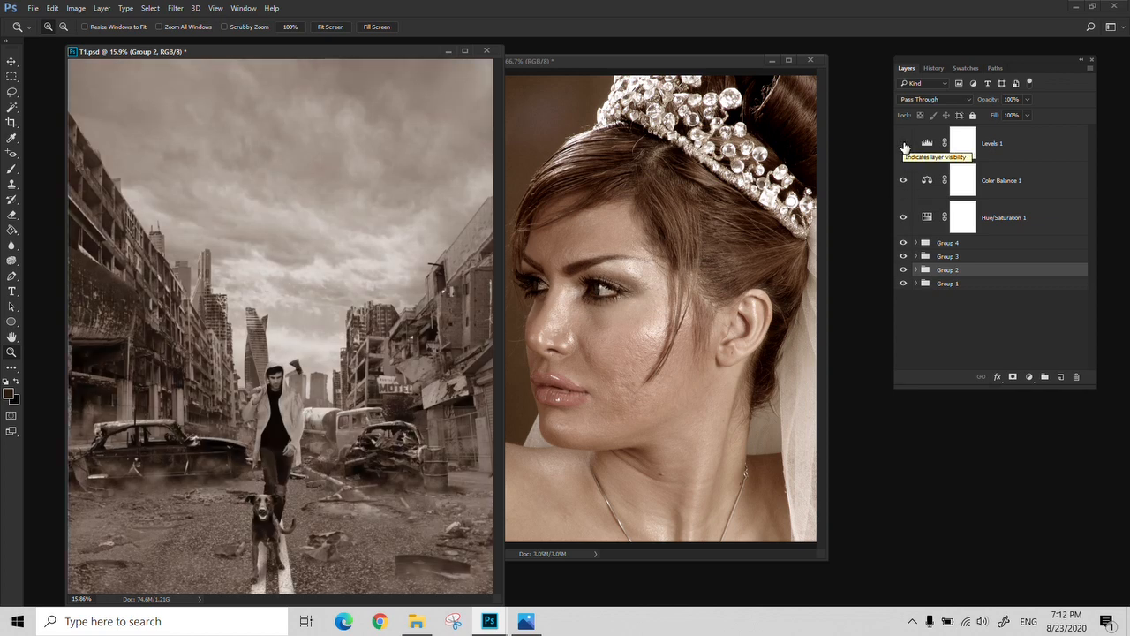
pyautogui.click(904, 144)
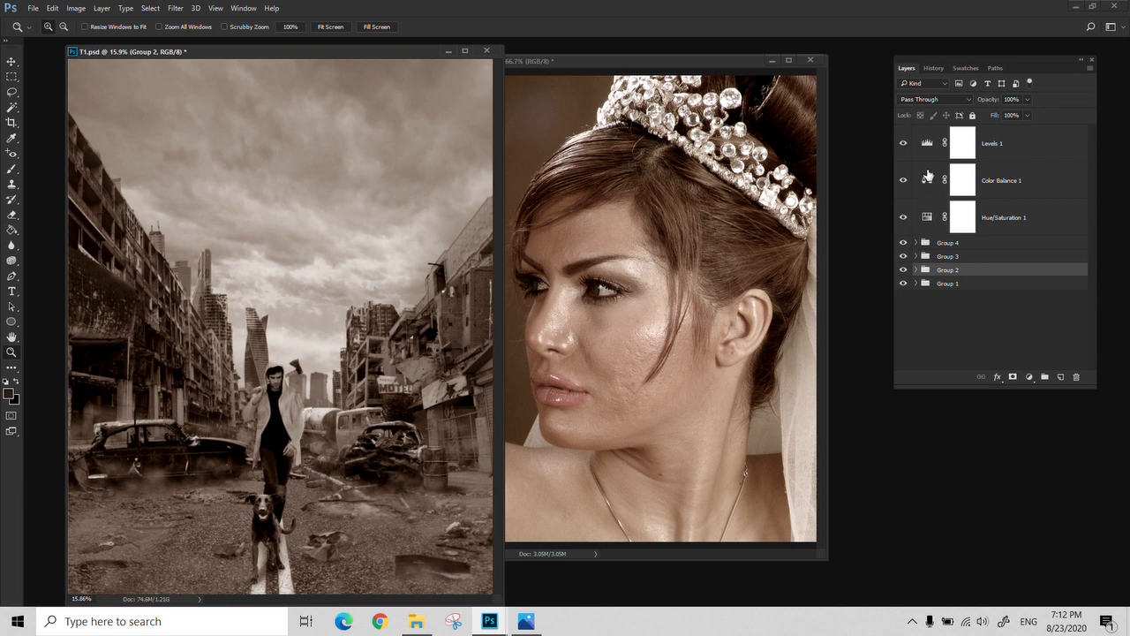
# Reopen the Hue/Saturation adjustment layer's settings and raise its saturation slightly from the minimum
pyautogui.doubleClick(926, 221)
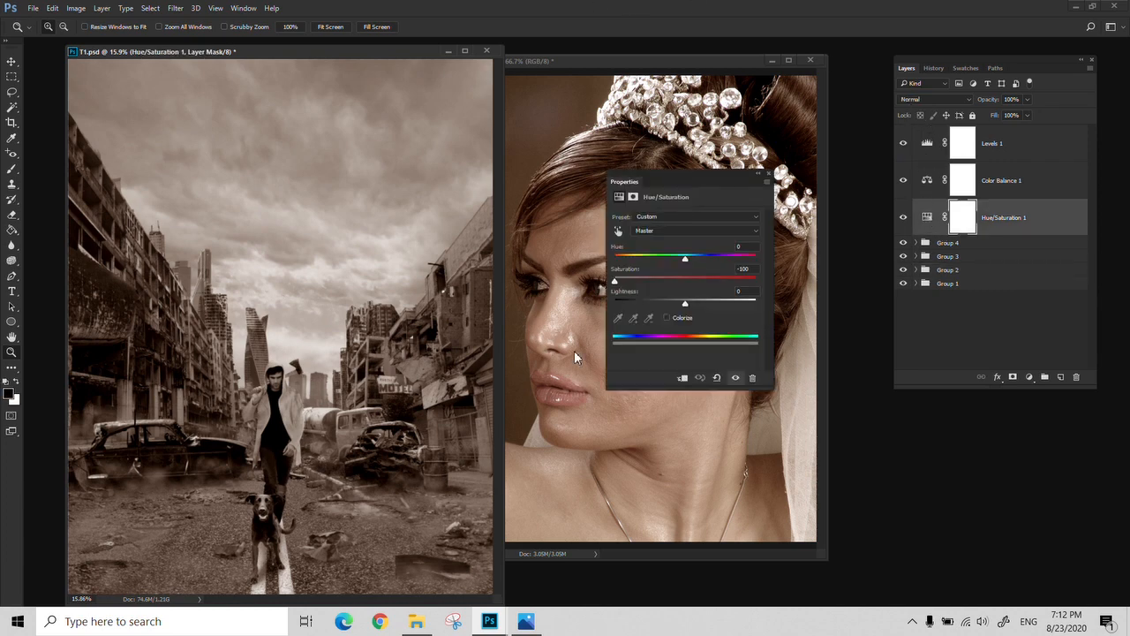
pyautogui.moveTo(614, 281)
pyautogui.mouseDown()
pyautogui.moveTo(664, 286)
pyautogui.moveTo(630, 283)
pyautogui.mouseUp()
pyautogui.click(767, 173)
# Reopen the Color Balance adjustment layer's settings and shift the midtones' Cyan-Red balance back toward cyan
pyautogui.doubleClick(925, 181)
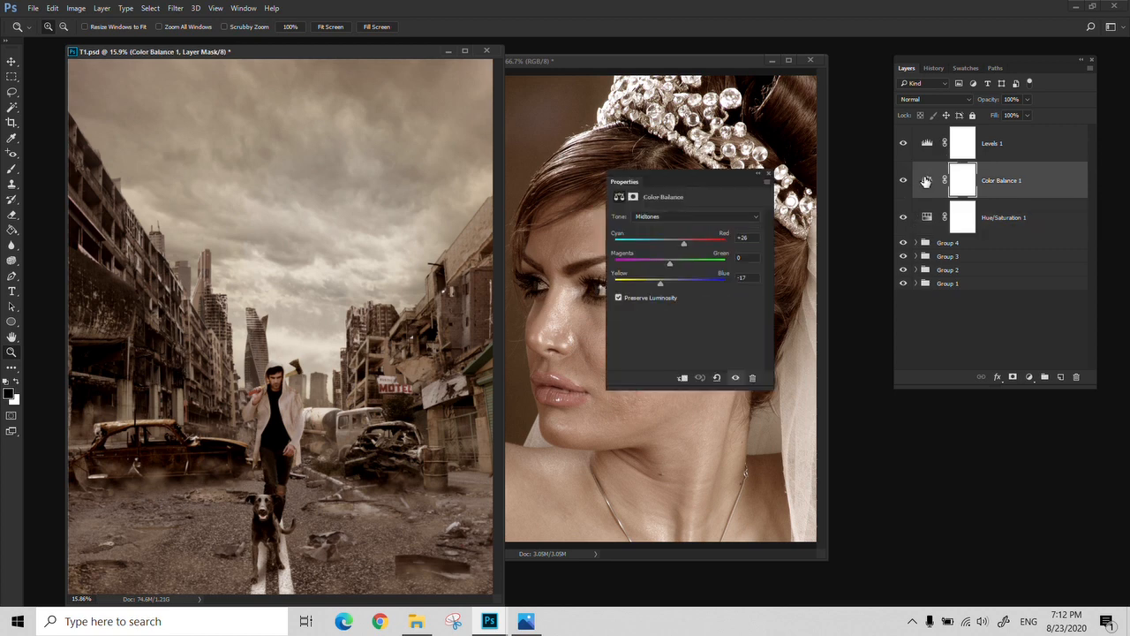
pyautogui.moveTo(681, 243); pyautogui.dragTo(670, 242)
pyautogui.click(767, 173)
# Switch to RE.jpg and review the direct image adjustment commands and the document's history
pyautogui.click(708, 60)
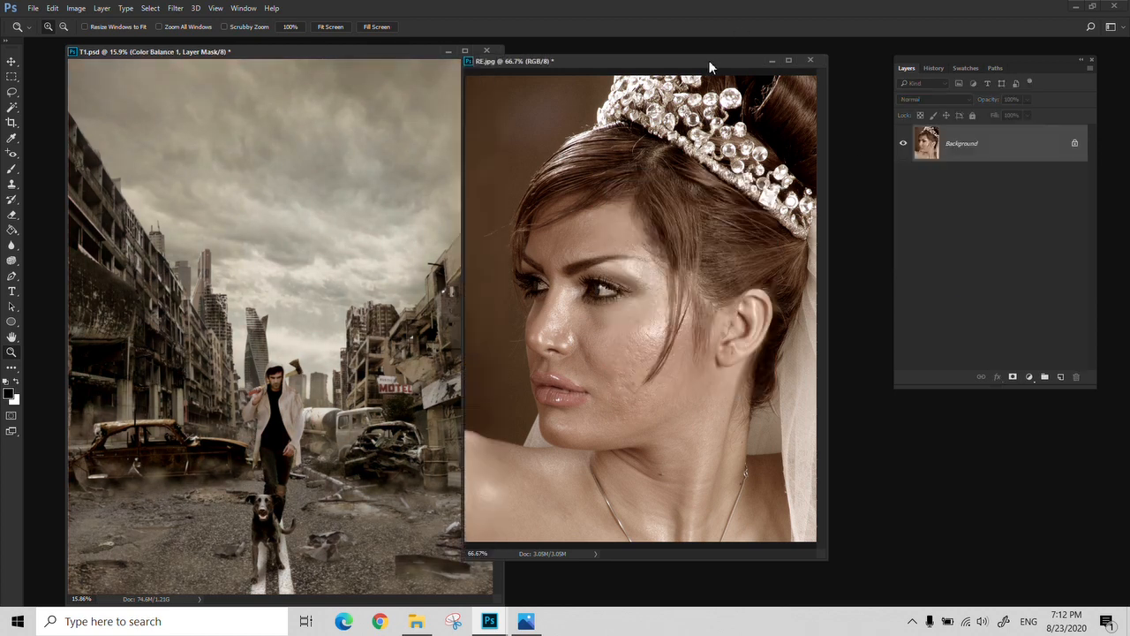
pyautogui.click(76, 8)
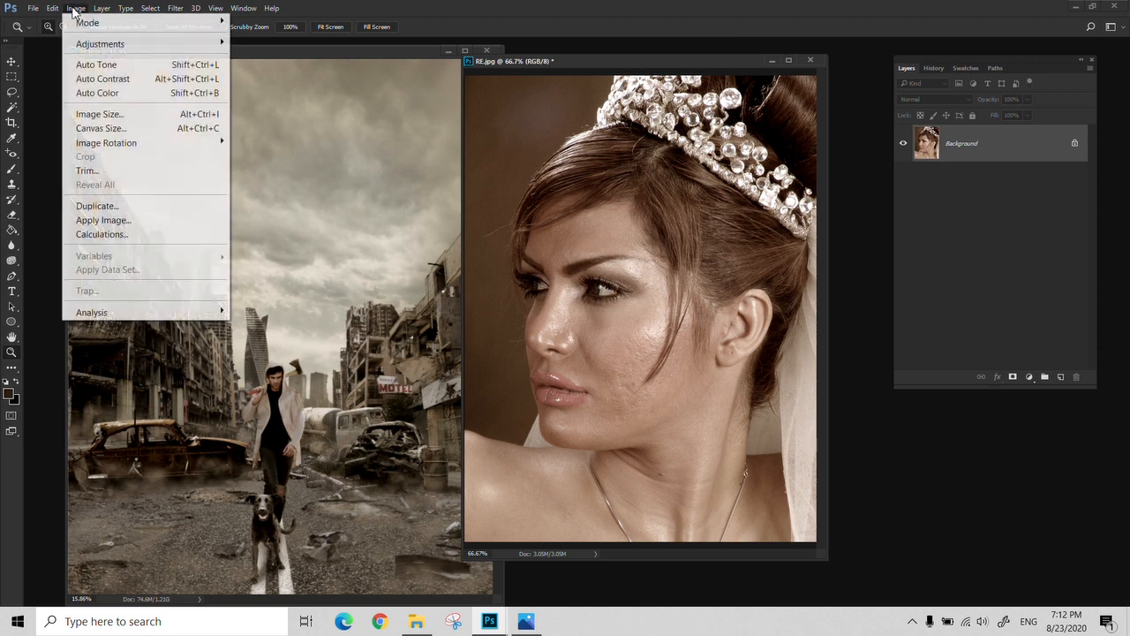
pyautogui.moveTo(94, 53)
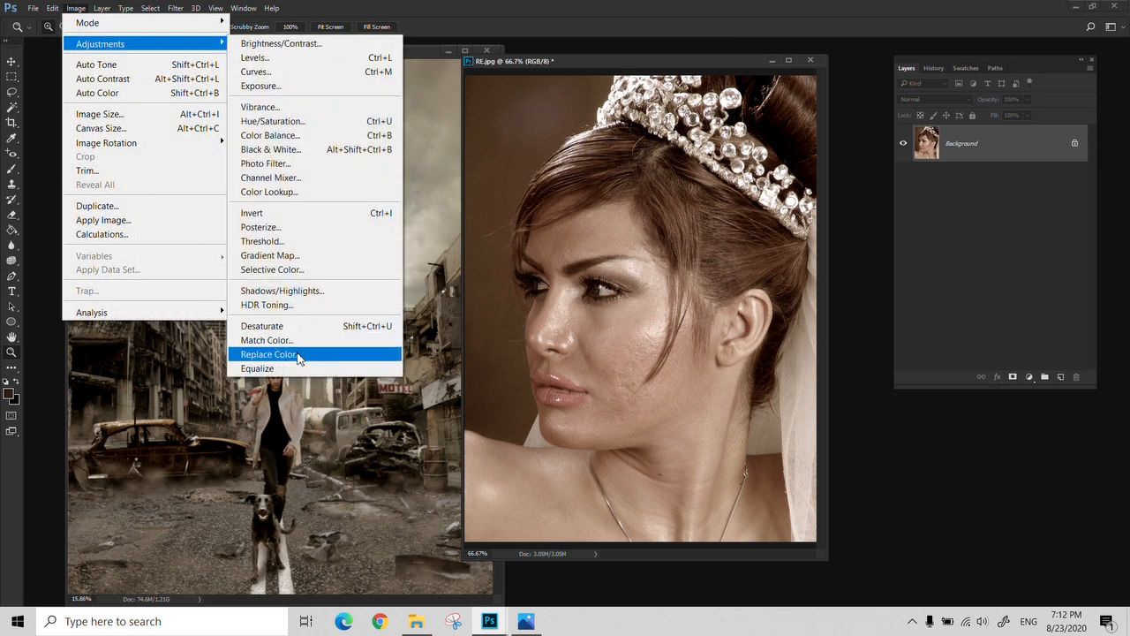
pyautogui.click(677, 67)
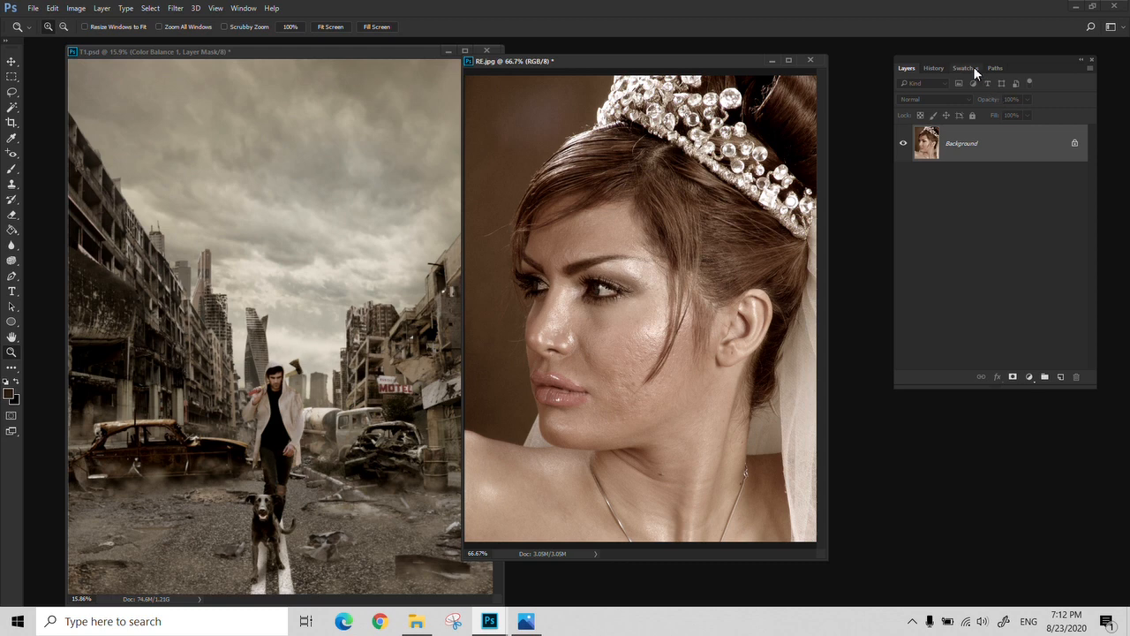
pyautogui.click(943, 67)
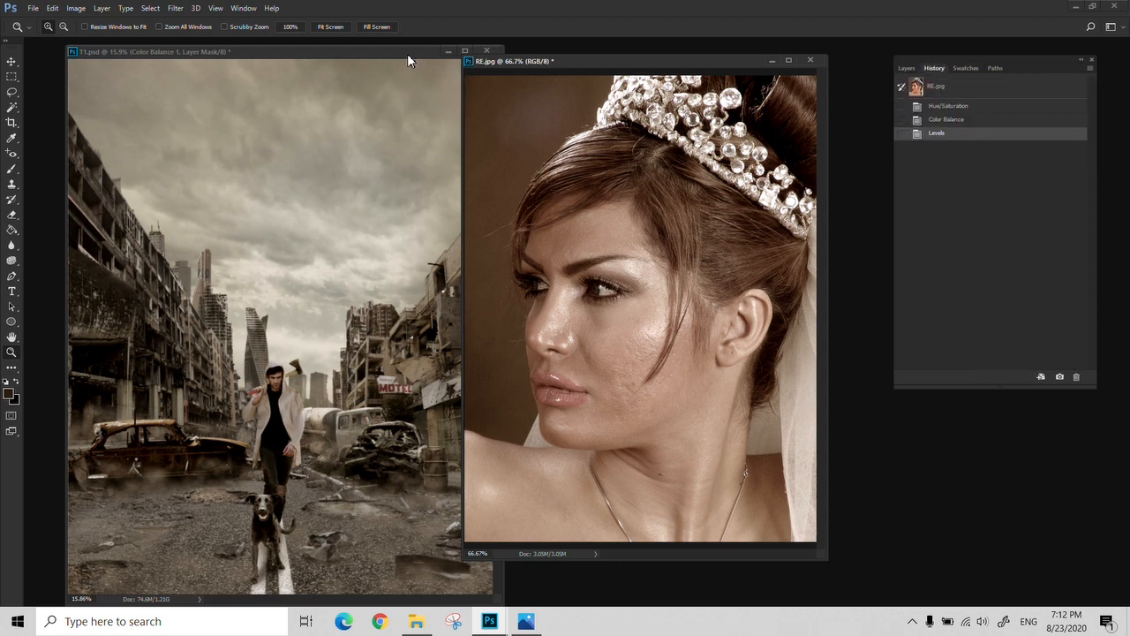
# Close T1.psd without saving its changes and bring RE.jpg into focus
pyautogui.moveTo(407, 52); pyautogui.dragTo(377, 52)
pyautogui.click(459, 49)
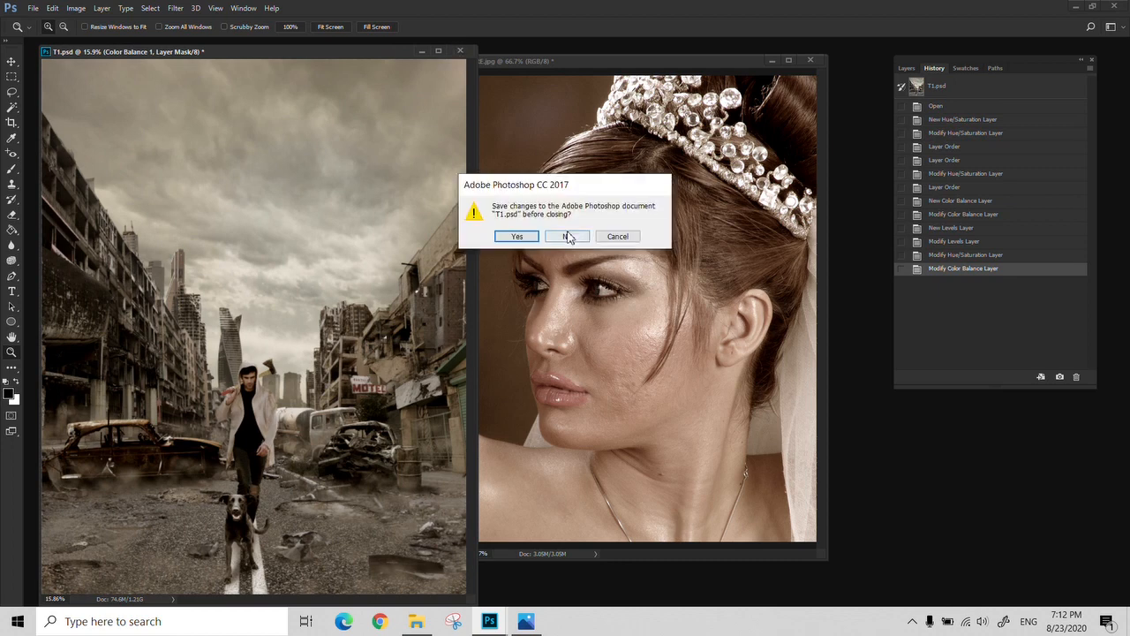
pyautogui.click(571, 236)
pyautogui.moveTo(655, 60); pyautogui.dragTo(654, 61)
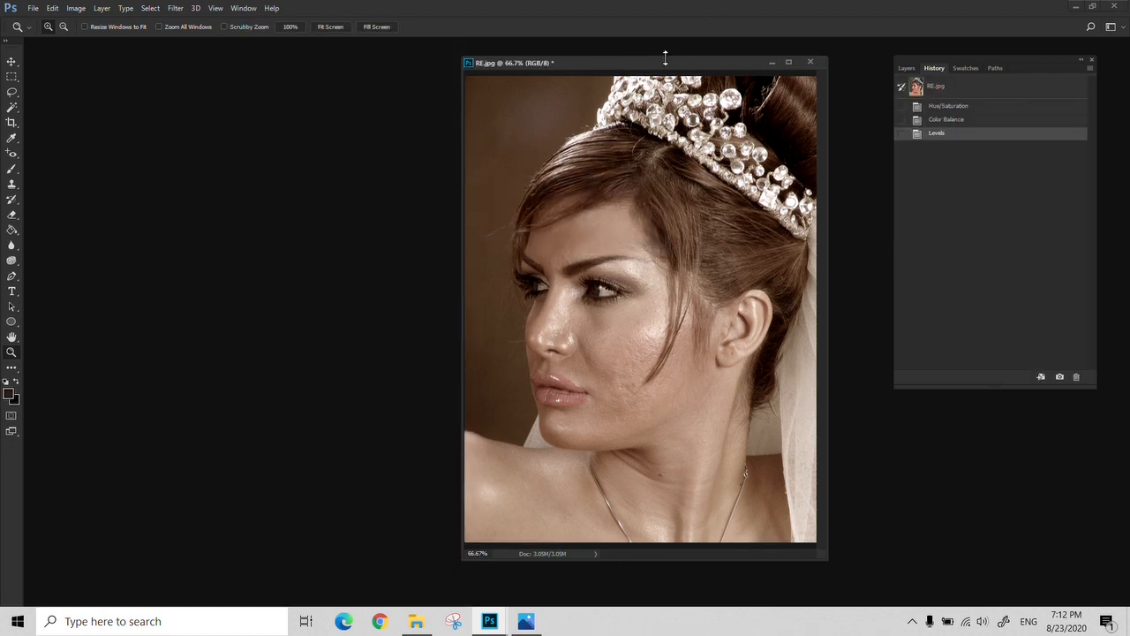
# Examine the adjustment layer types available for RE.jpg's Background layer
pyautogui.click(907, 68)
pyautogui.click(102, 9)
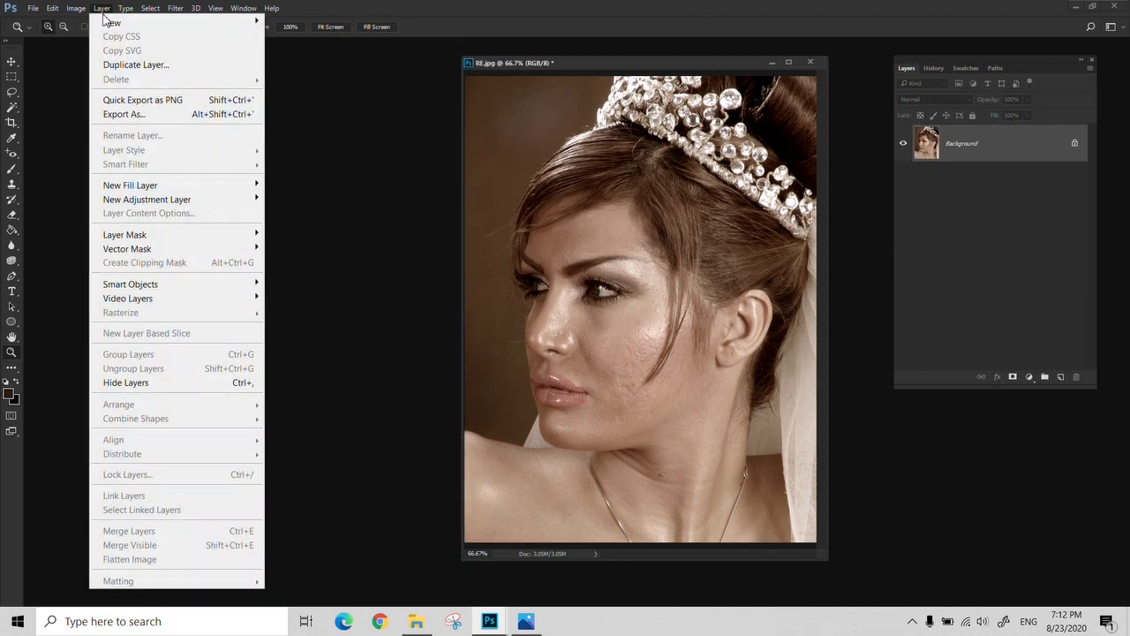
pyautogui.moveTo(157, 209)
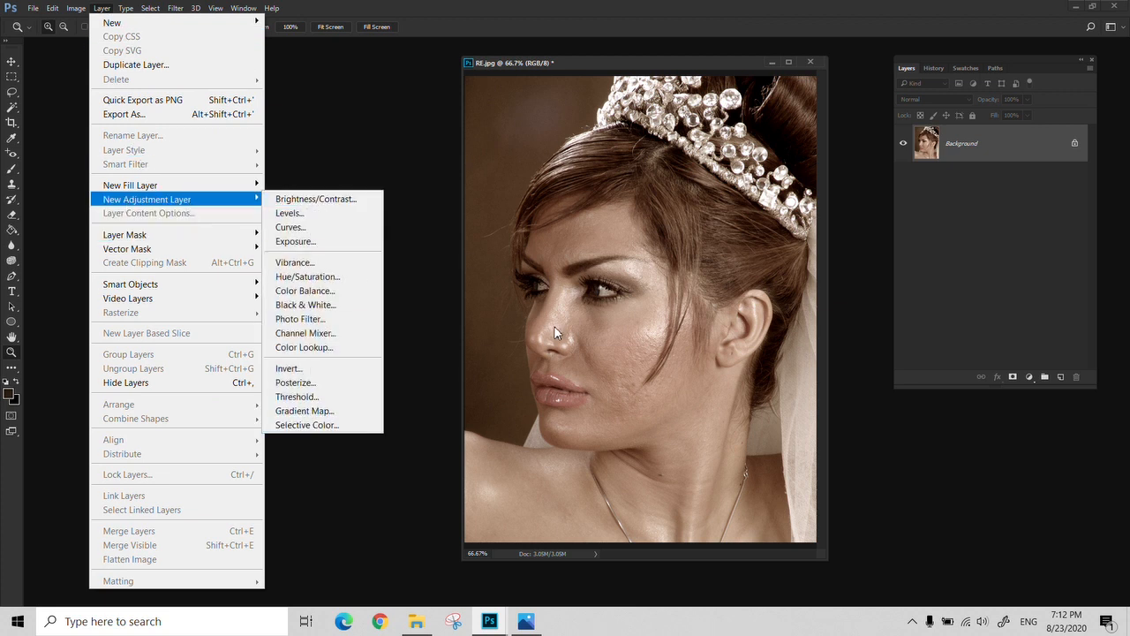
pyautogui.click(585, 307)
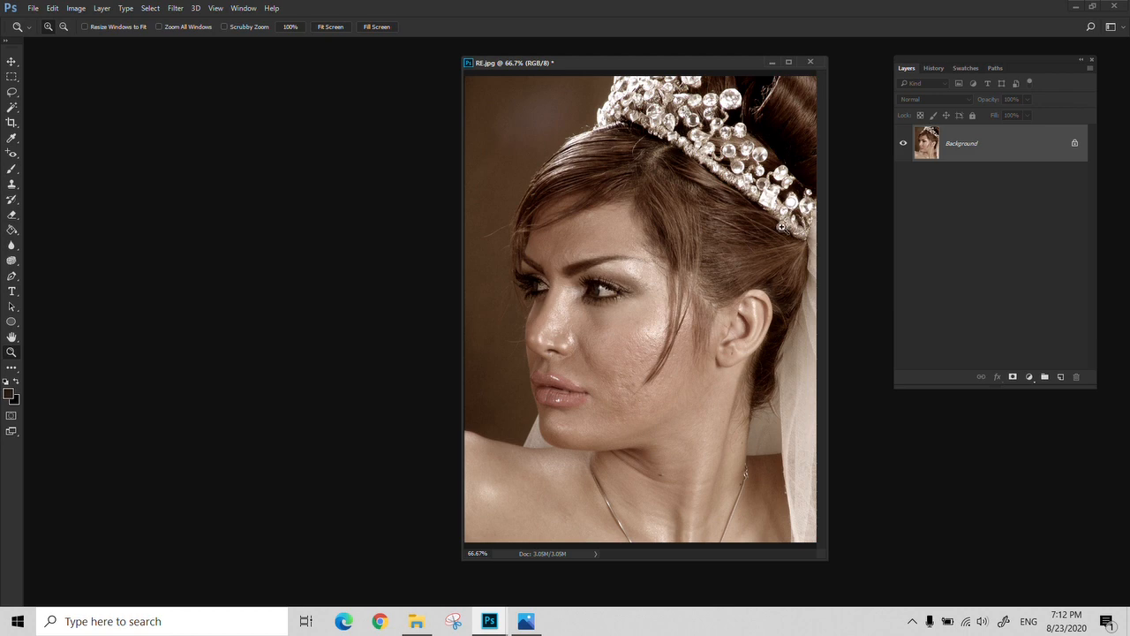
pyautogui.click(101, 8)
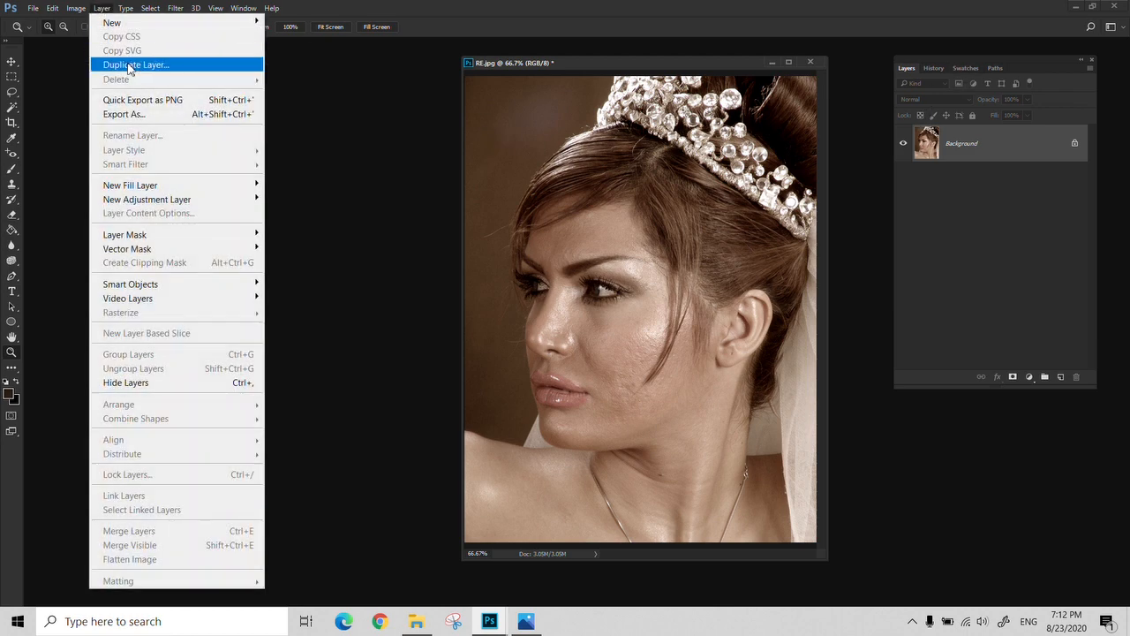
pyautogui.moveTo(172, 200)
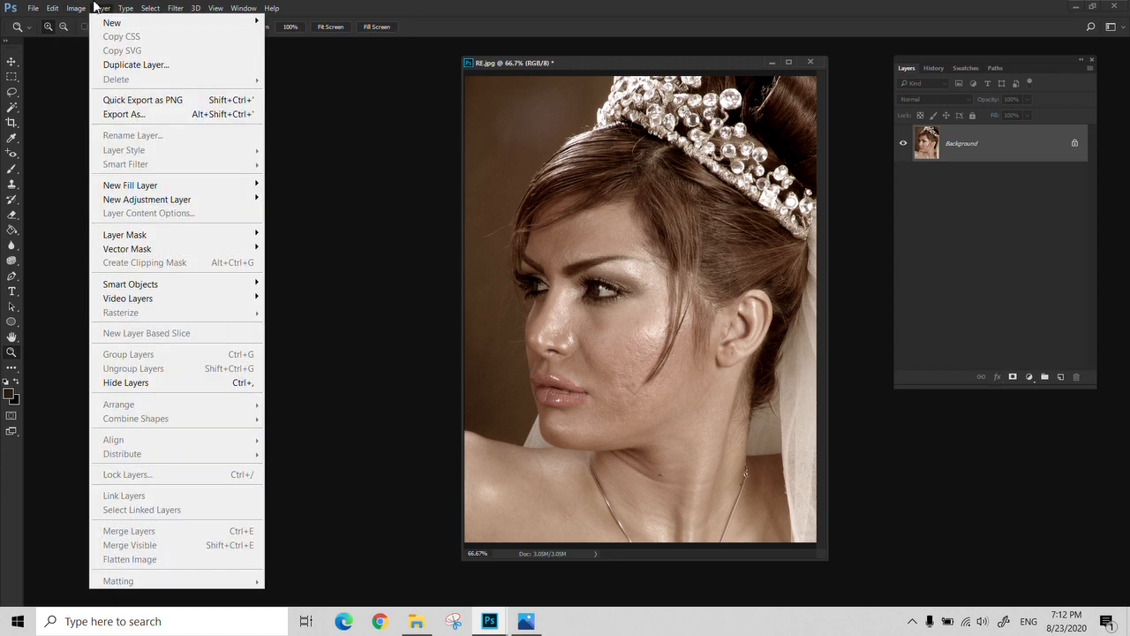
pyautogui.click(558, 60)
pyautogui.moveTo(558, 61); pyautogui.dragTo(427, 61)
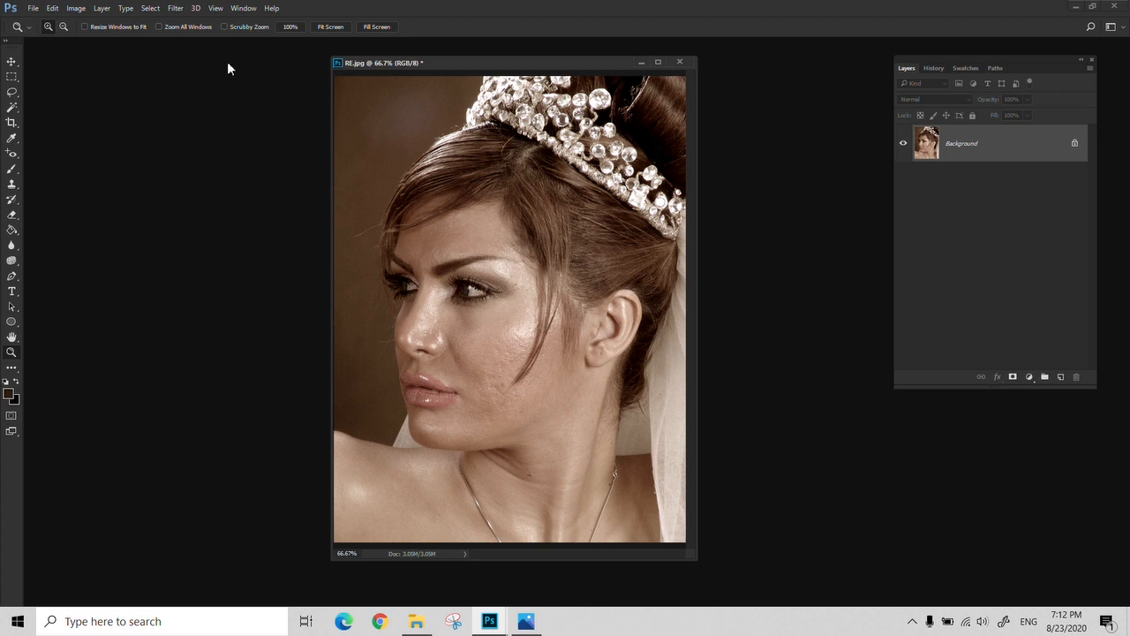
pyautogui.click(87, 11)
pyautogui.moveTo(102, 9)
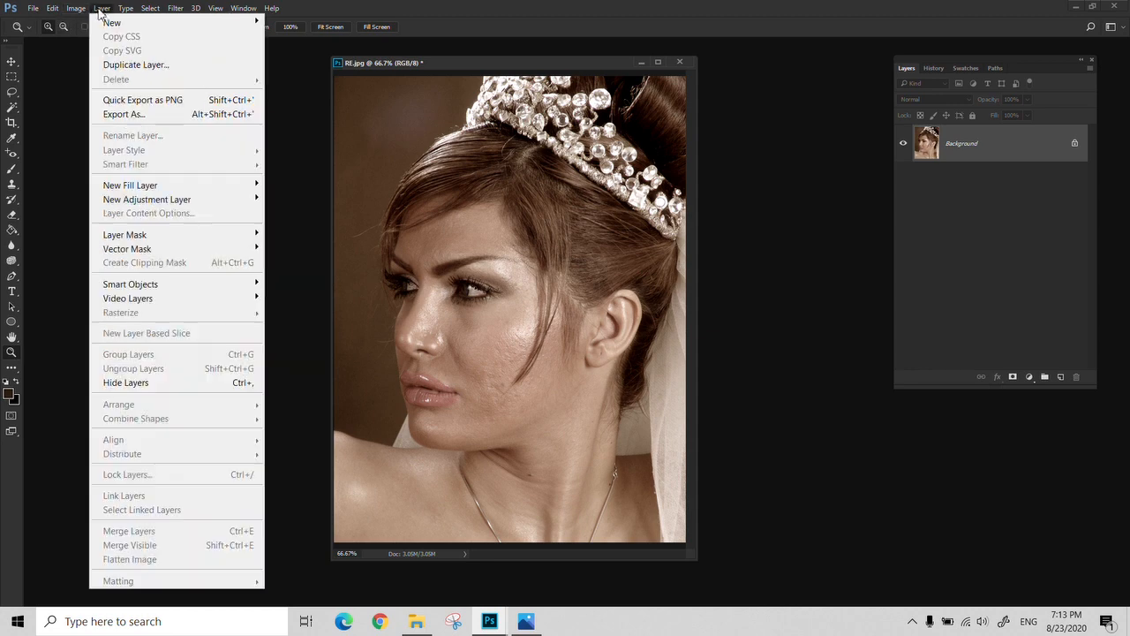
pyautogui.moveTo(175, 203)
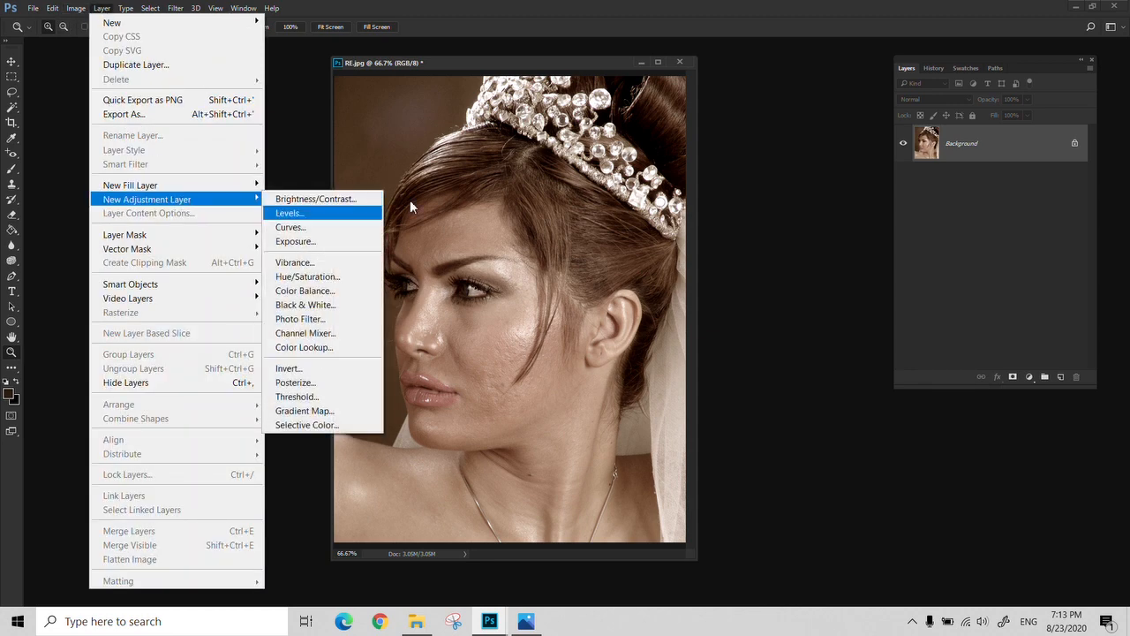
pyautogui.click(512, 57)
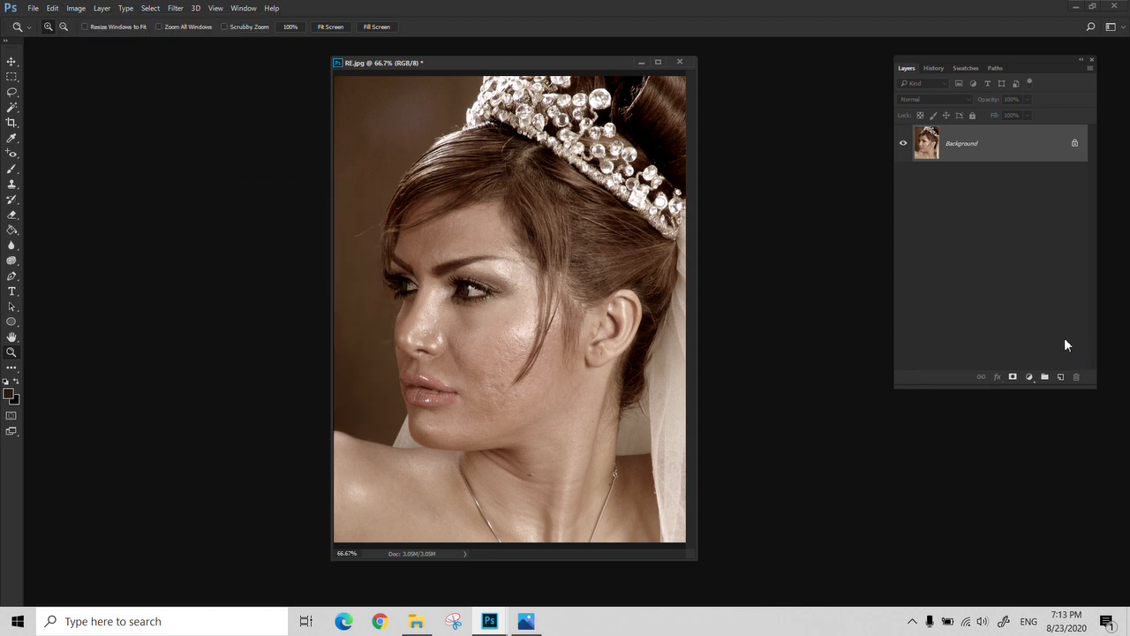
# Revert RE.jpg to its original opened state in the history and return to its layer list
pyautogui.click(941, 69)
pyautogui.click(936, 89)
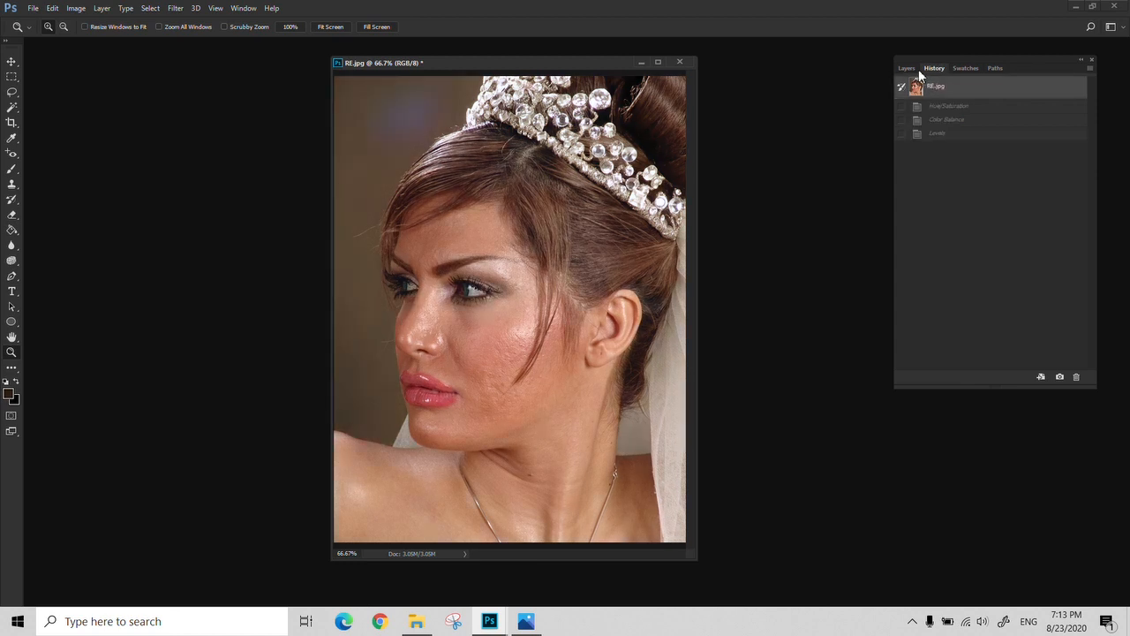
pyautogui.click(907, 69)
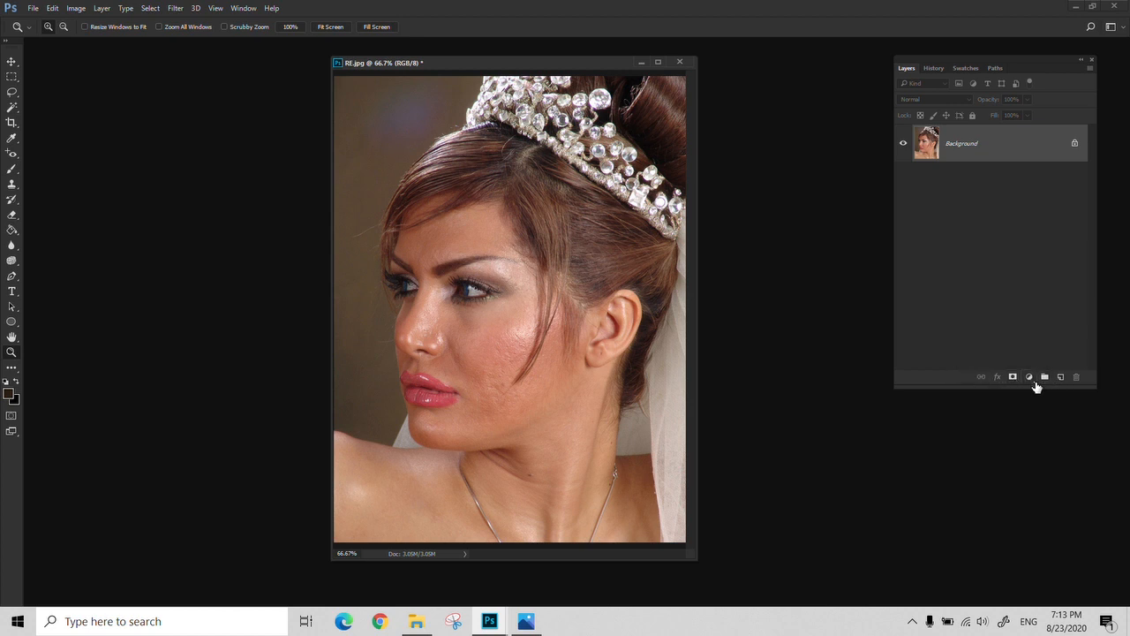
# Compare the list of adjustment layer types with the direct image adjustment commands
pyautogui.click(1030, 379)
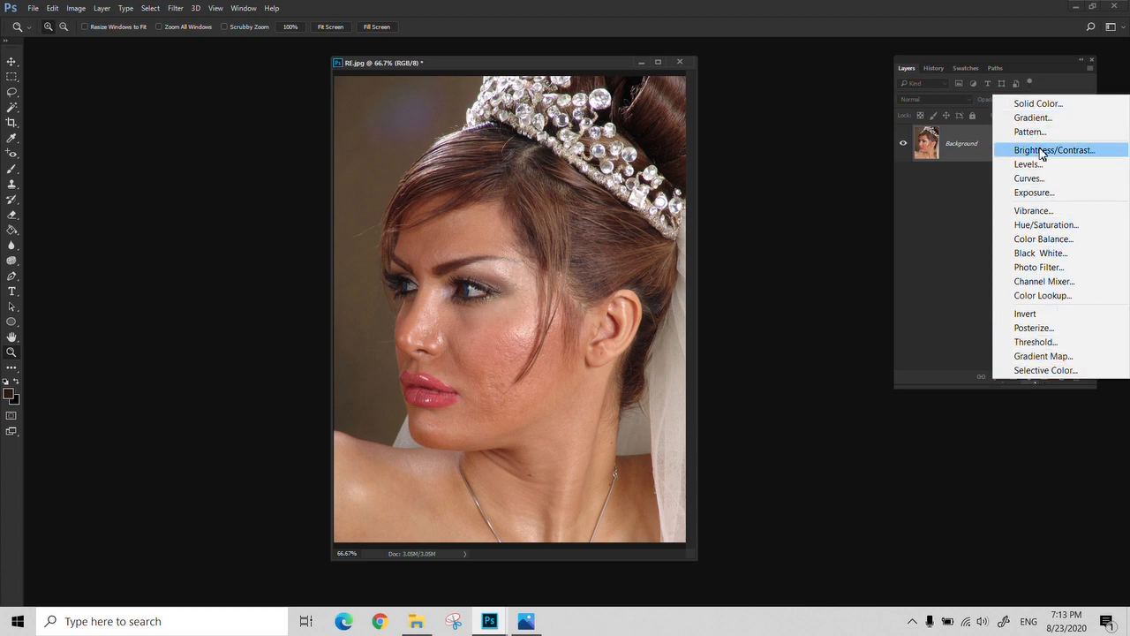
pyautogui.click(73, 10)
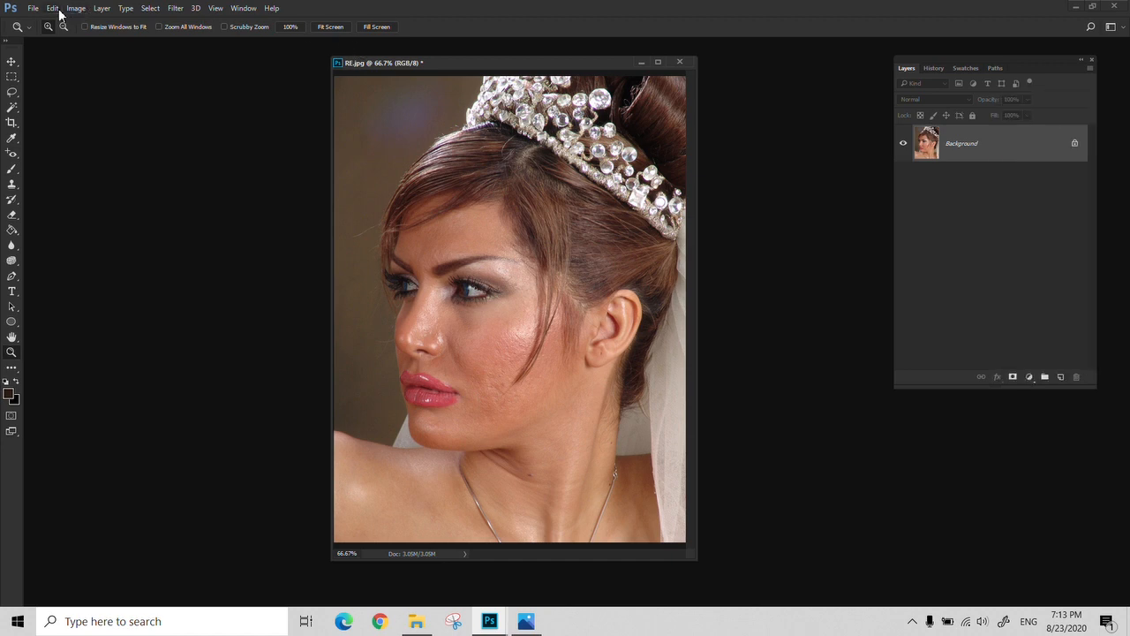
pyautogui.click(52, 8)
pyautogui.moveTo(76, 8)
pyautogui.moveTo(110, 44)
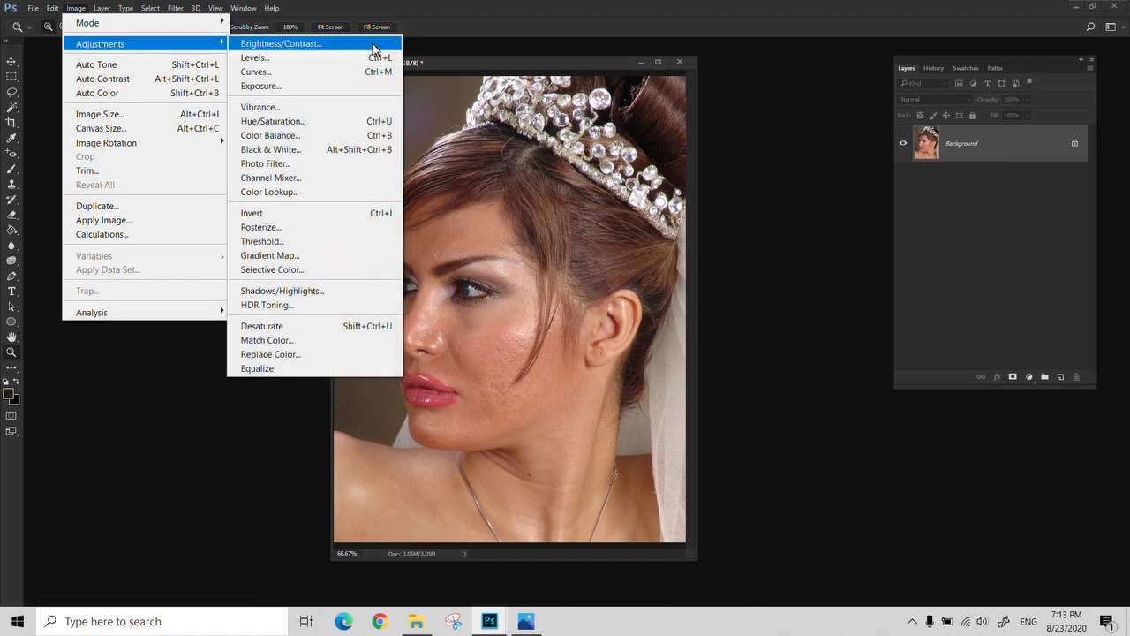
# Add a Hue/Saturation adjustment layer with Saturation at -67 and toggle its visibility to compare the effect
pyautogui.click(1028, 377)
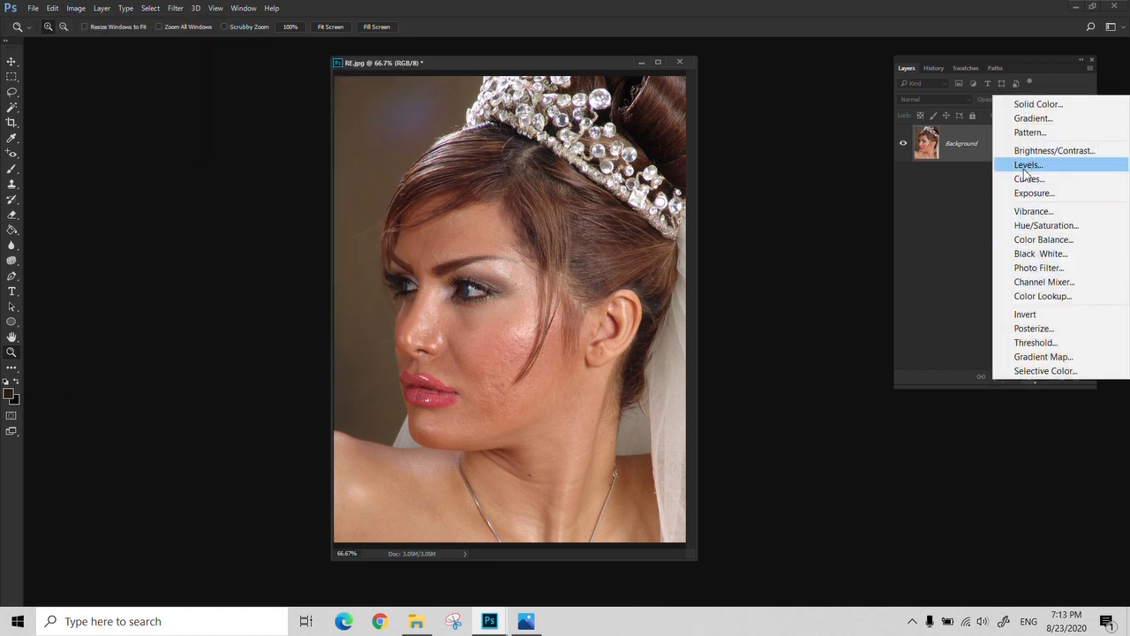
pyautogui.click(1077, 226)
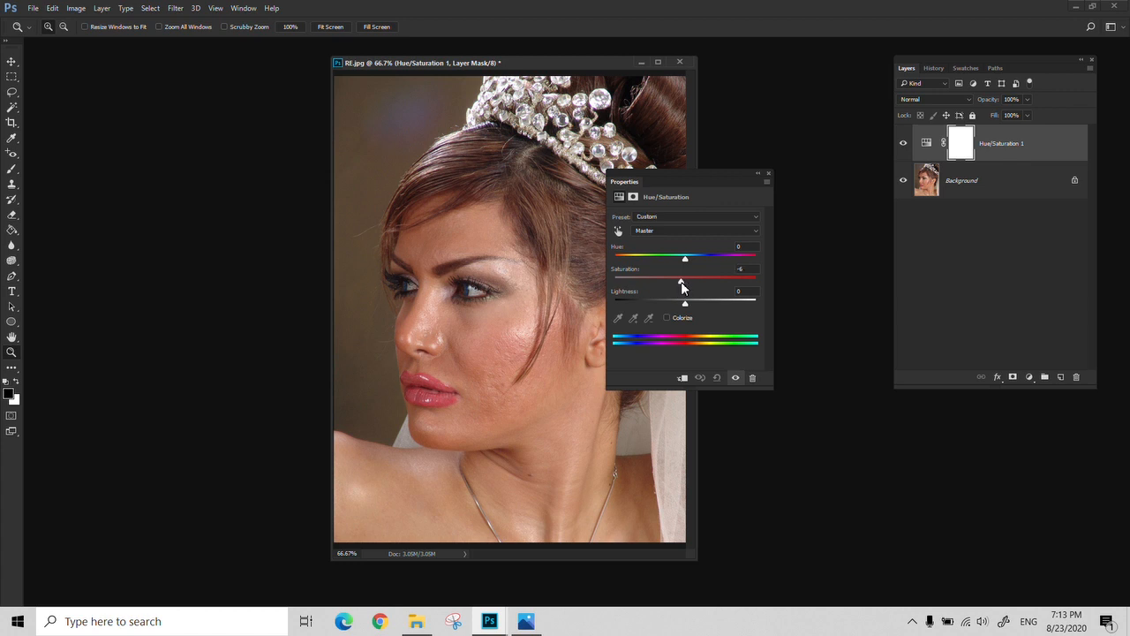
pyautogui.moveTo(680, 281); pyautogui.dragTo(636, 283)
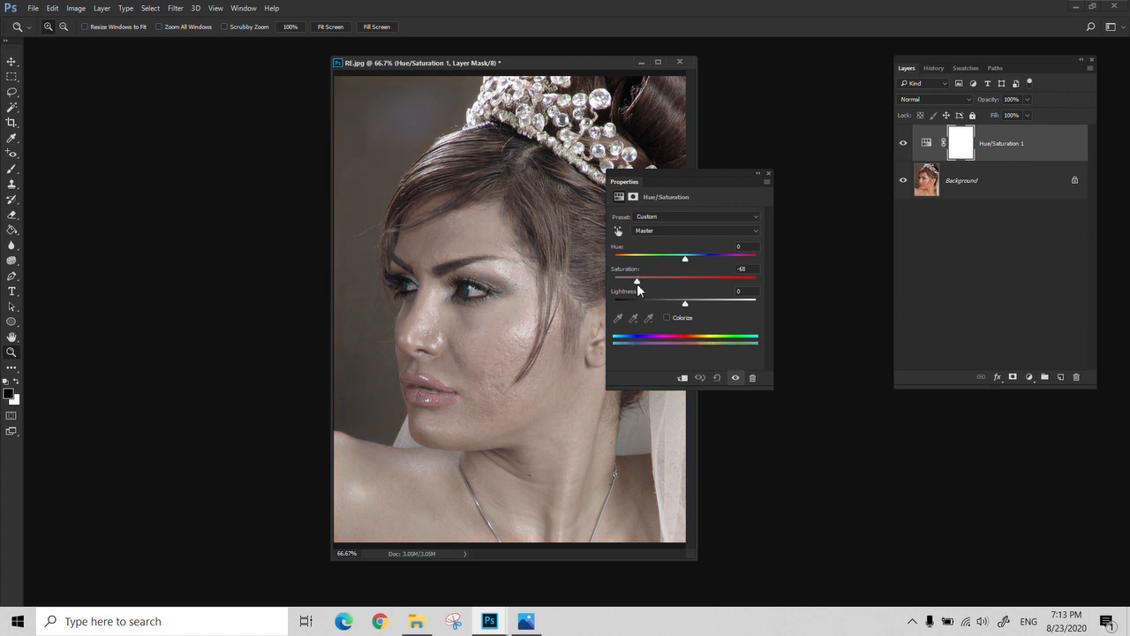
pyautogui.click(769, 173)
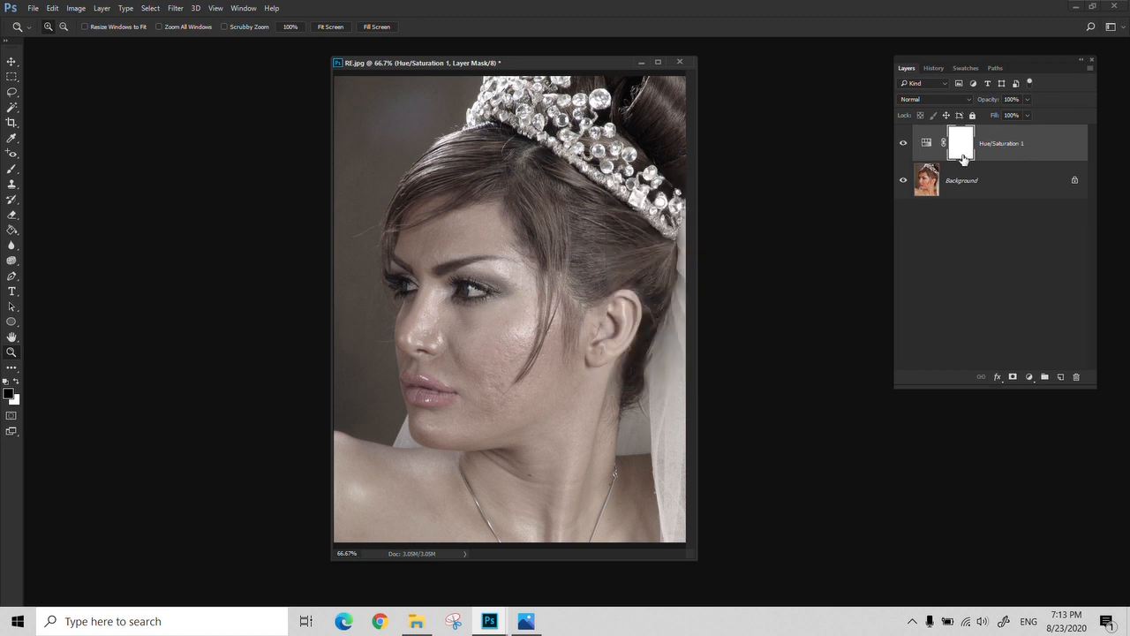
pyautogui.click(904, 144)
pyautogui.click(904, 144)
# Add a Color Balance adjustment layer with midtones shifted toward red, Magenta-Green at -1 and Yellow-Blue at -23
pyautogui.click(1028, 378)
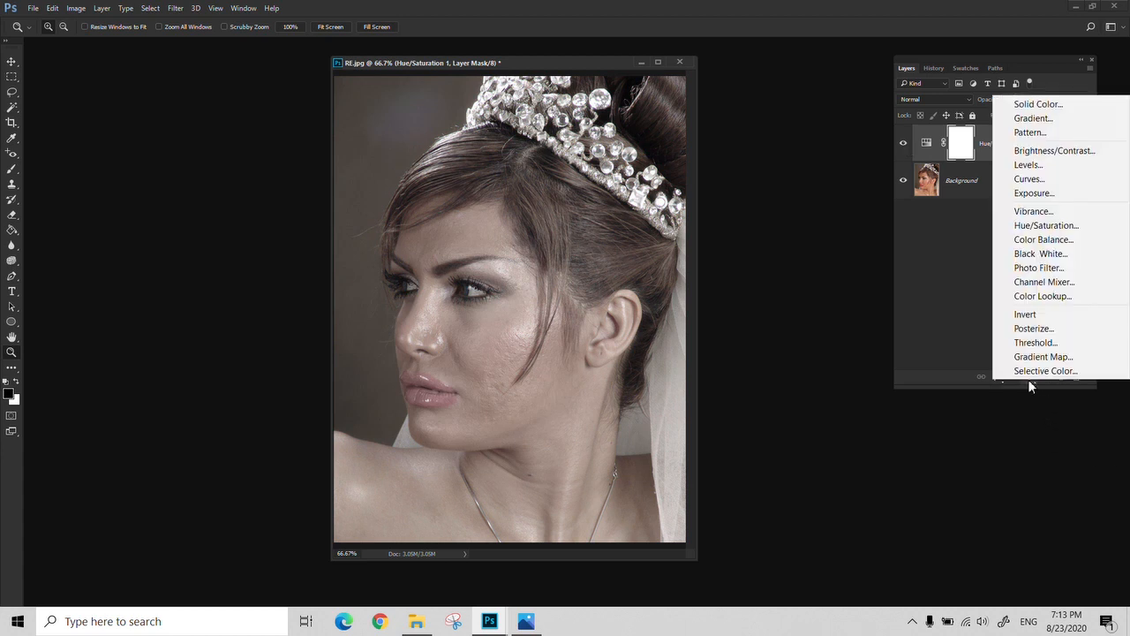
pyautogui.click(1059, 242)
pyautogui.moveTo(669, 243); pyautogui.dragTo(680, 245)
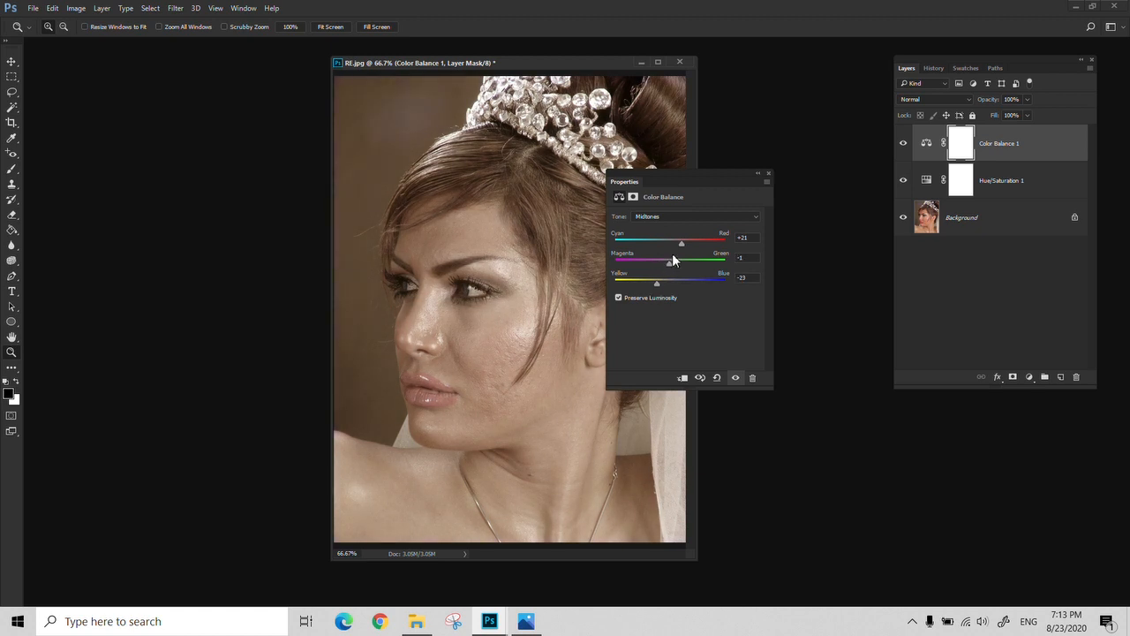
pyautogui.moveTo(679, 243); pyautogui.dragTo(687, 244)
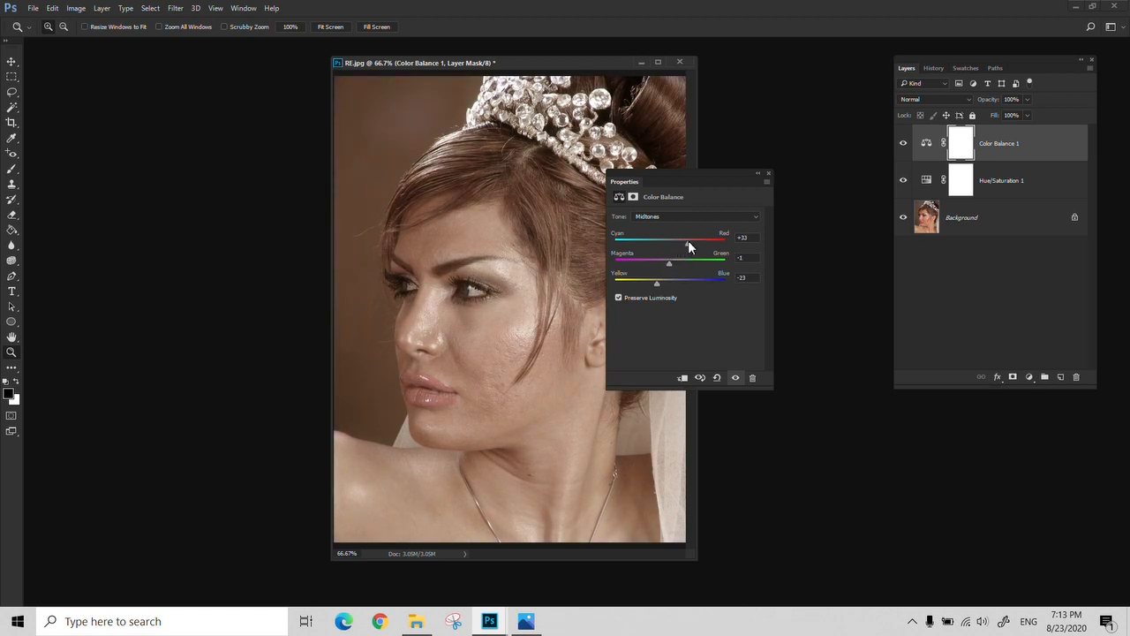
pyautogui.click(768, 174)
# Add a Levels adjustment layer, moving the black input point slightly up and the white input point slightly down
pyautogui.click(997, 377)
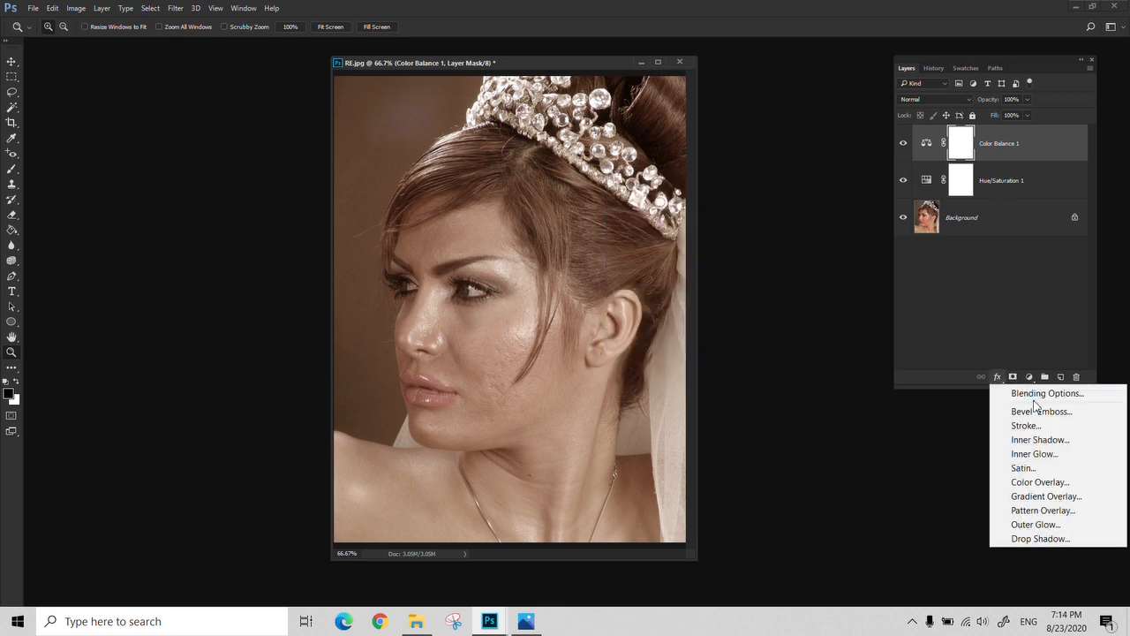
pyautogui.click(1028, 377)
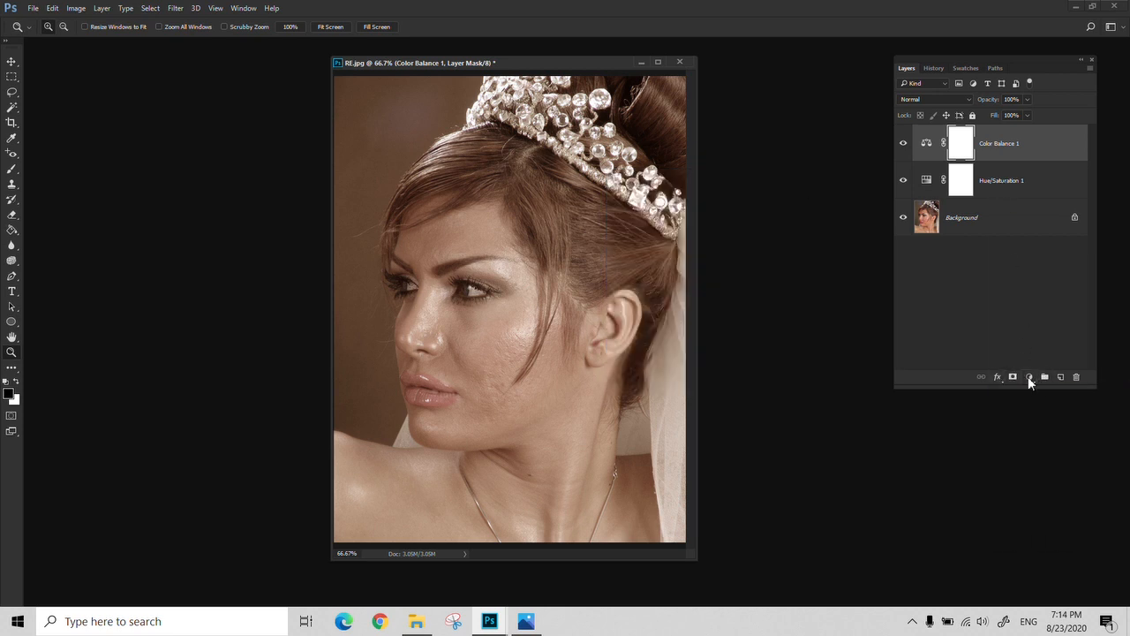
pyautogui.click(1029, 377)
pyautogui.click(1049, 164)
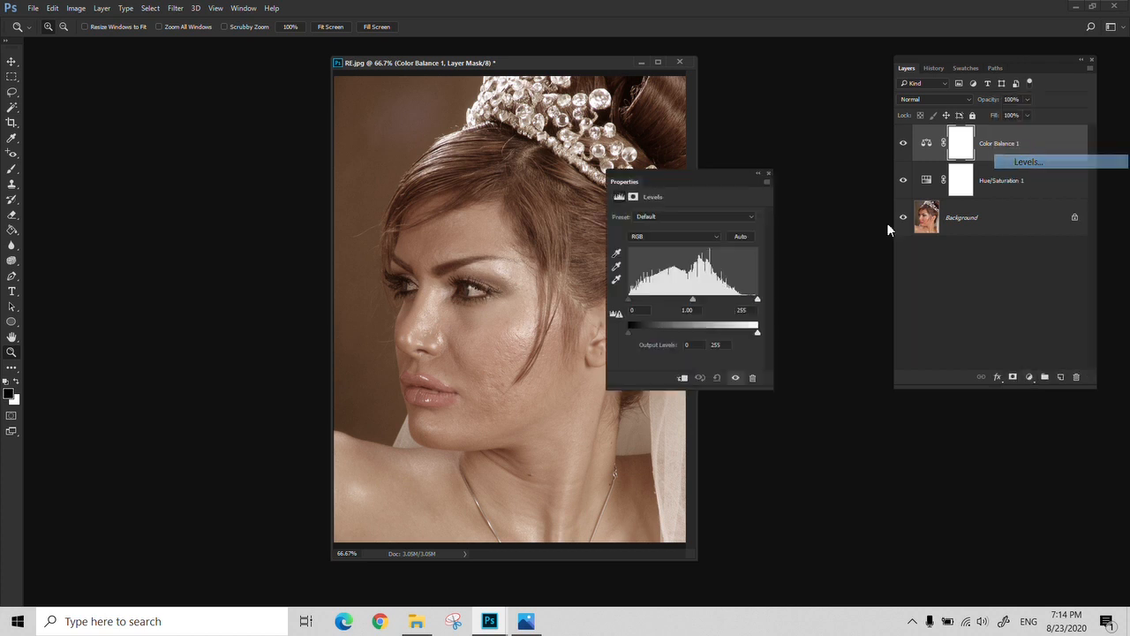
pyautogui.moveTo(629, 300); pyautogui.dragTo(637, 300)
pyautogui.moveTo(757, 299); pyautogui.dragTo(747, 300)
pyautogui.click(768, 174)
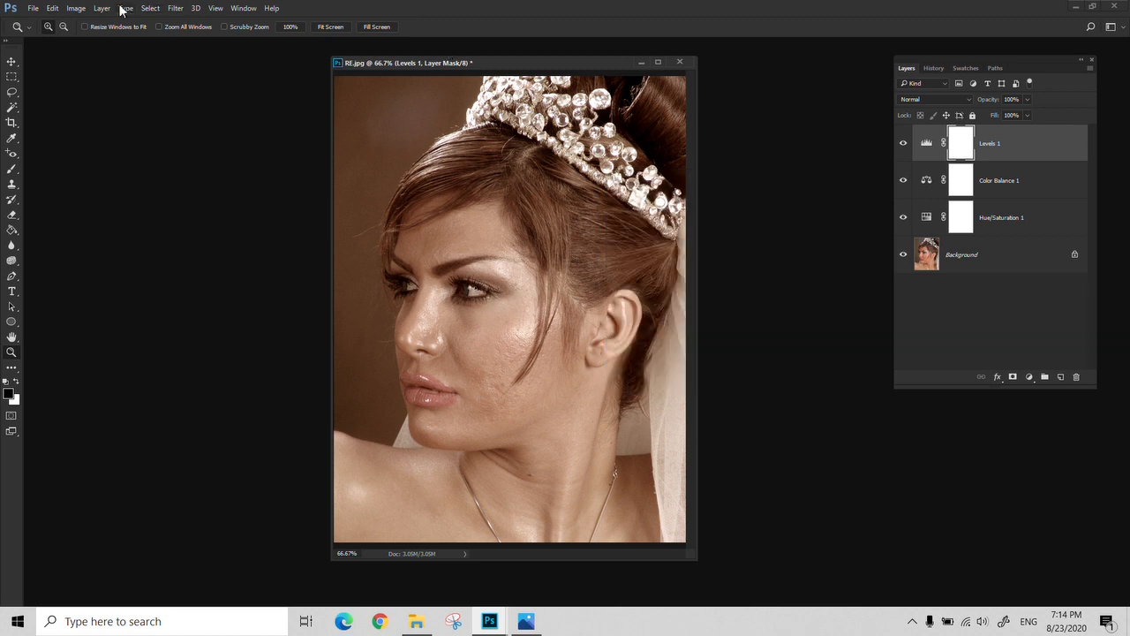
# Review the direct image adjustment commands, and toggle each adjustment layer's visibility off and on to compare its effect
pyautogui.click(76, 8)
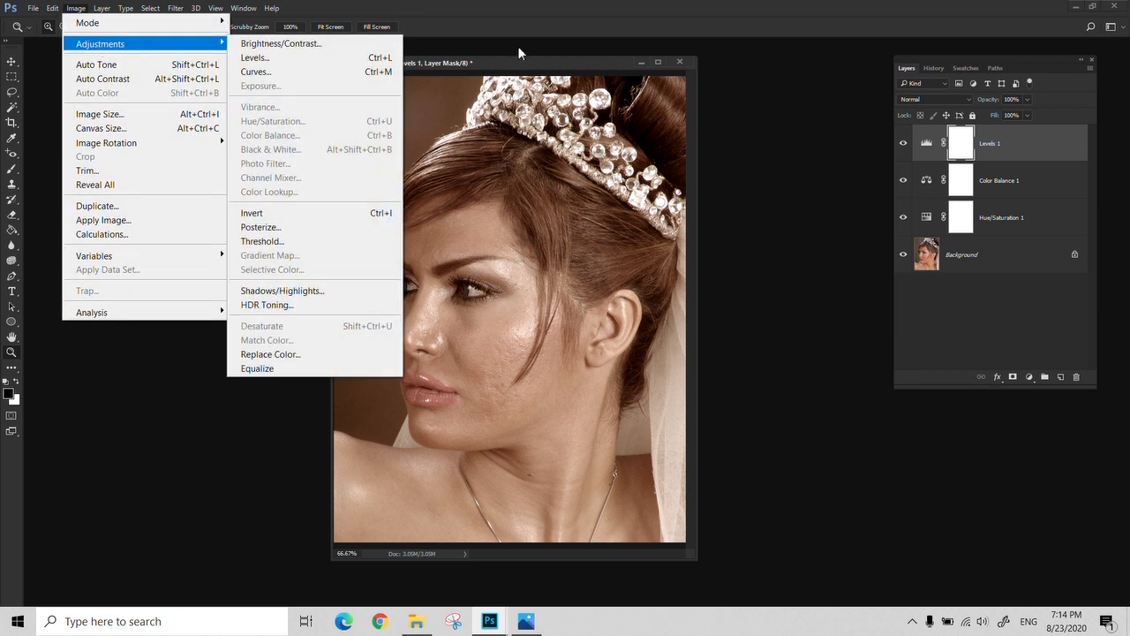
pyautogui.click(518, 47)
pyautogui.click(903, 143)
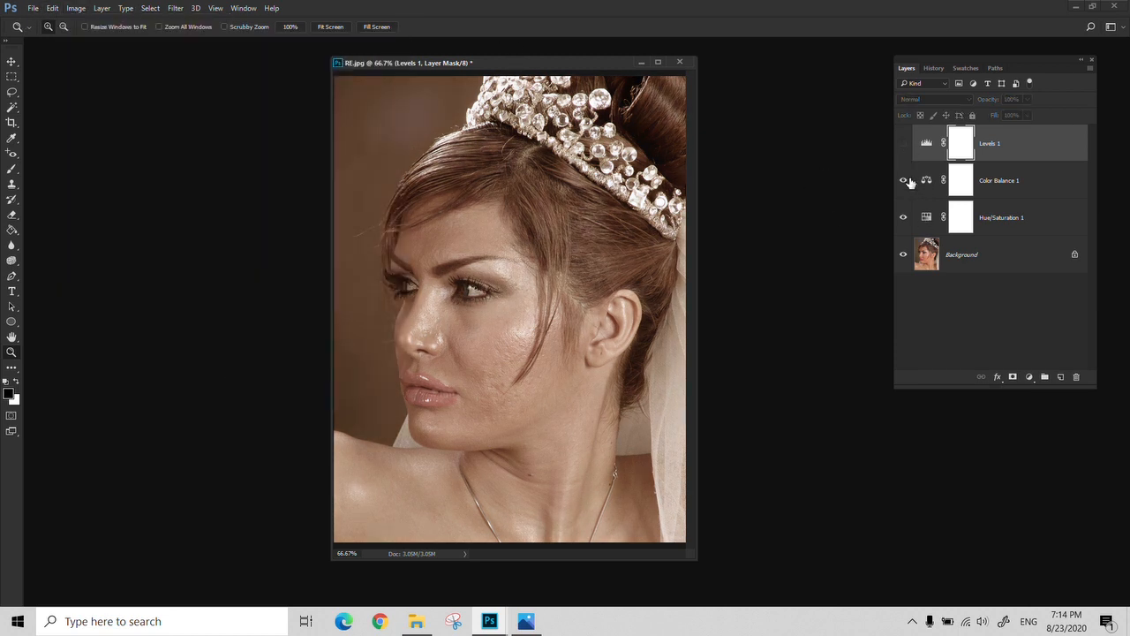
pyautogui.click(903, 143)
pyautogui.click(909, 188)
pyautogui.click(909, 188)
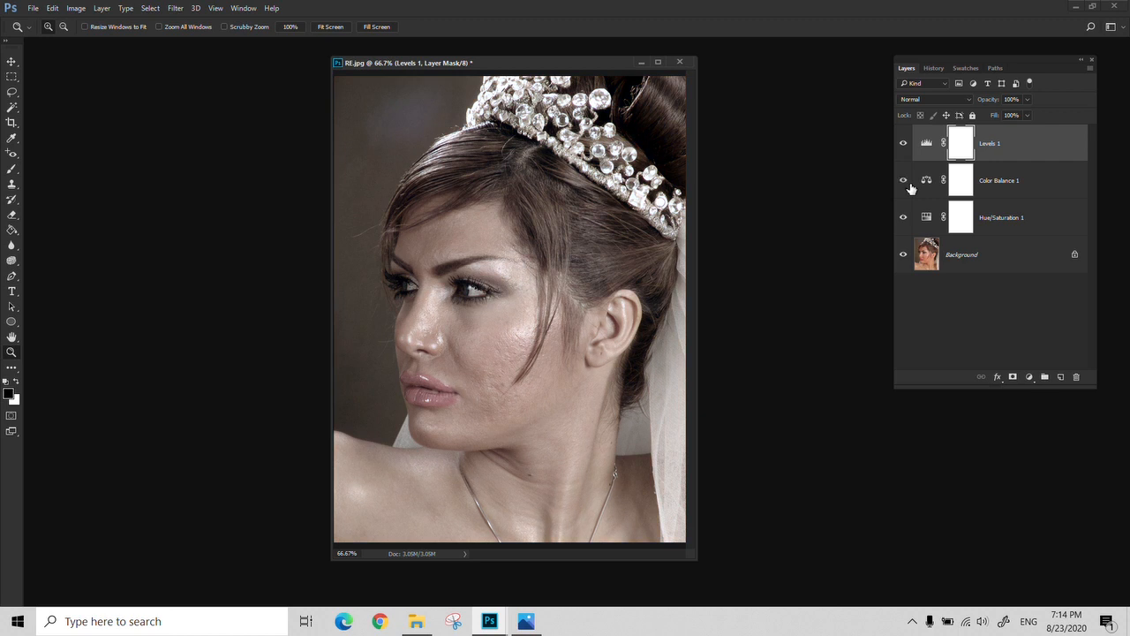
pyautogui.click(908, 227)
pyautogui.click(904, 219)
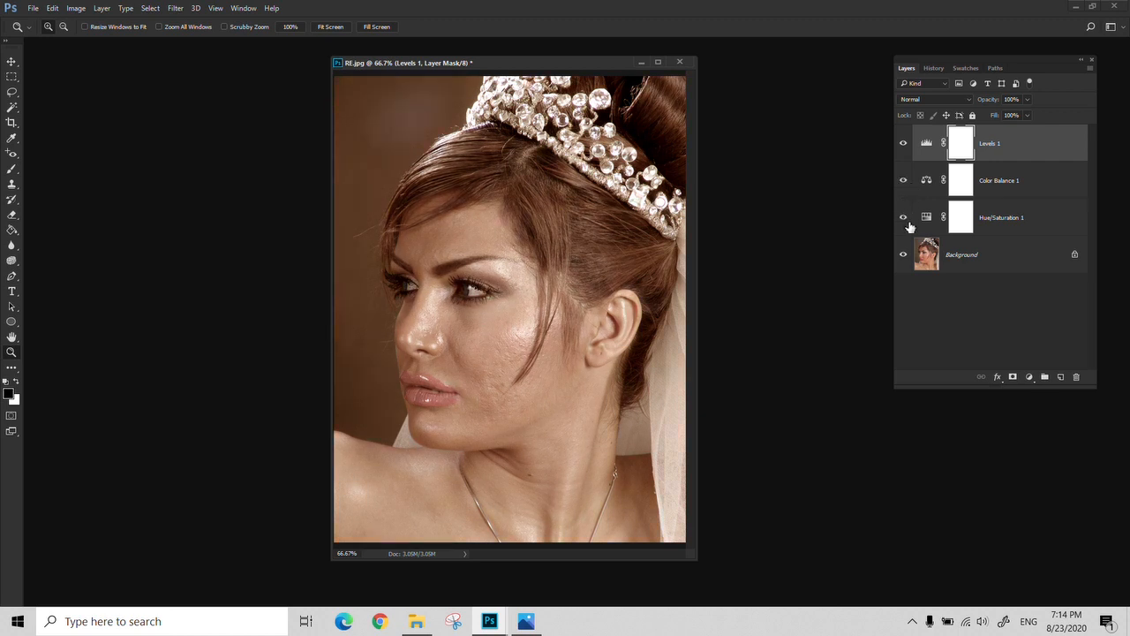
# Change the Color Balance layer's midtones to Cyan-Red -38, Magenta-Green -23 and Yellow-Blue +33, and shift the image window slightly
pyautogui.doubleClick(926, 181)
pyautogui.moveTo(688, 243); pyautogui.dragTo(649, 244)
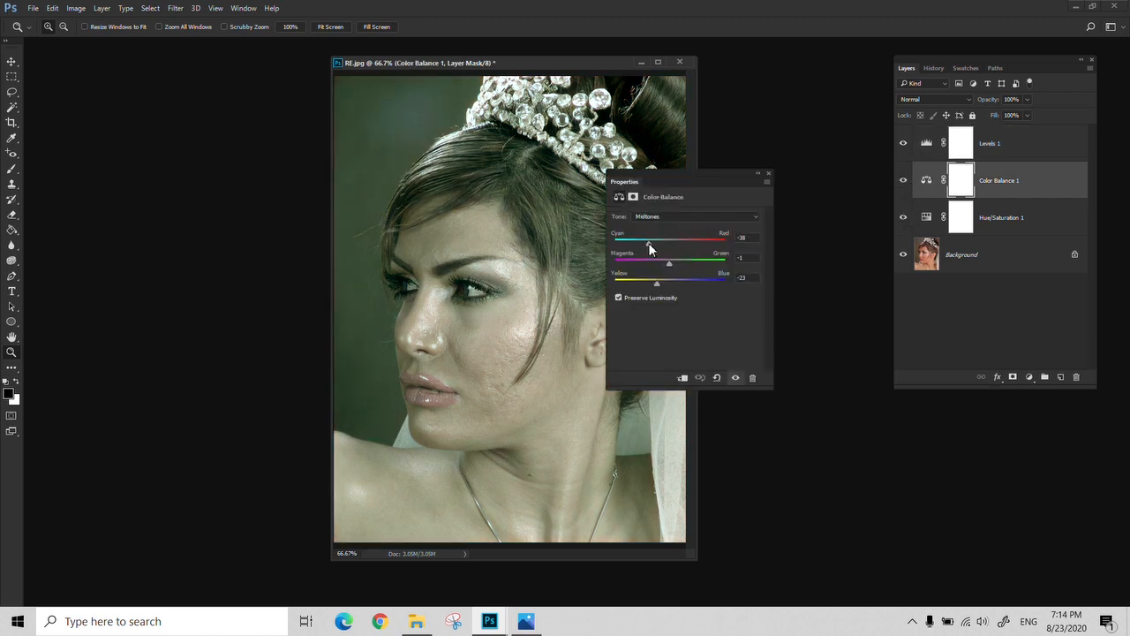
pyautogui.moveTo(655, 282)
pyautogui.mouseDown()
pyautogui.moveTo(687, 285)
pyautogui.moveTo(656, 264)
pyautogui.mouseUp()
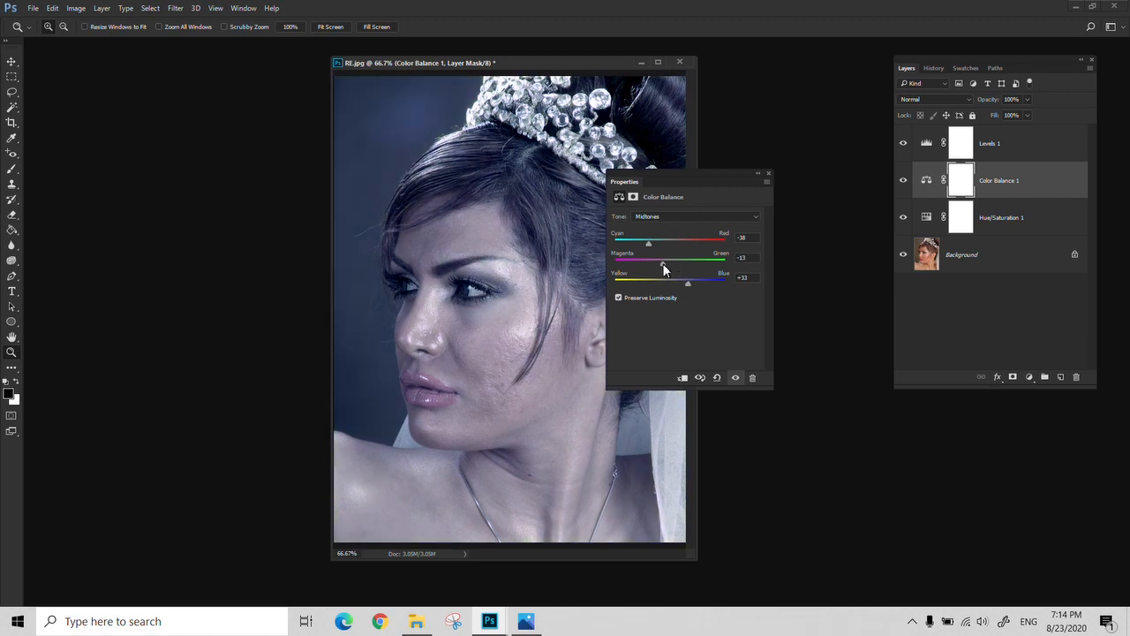
pyautogui.click(767, 172)
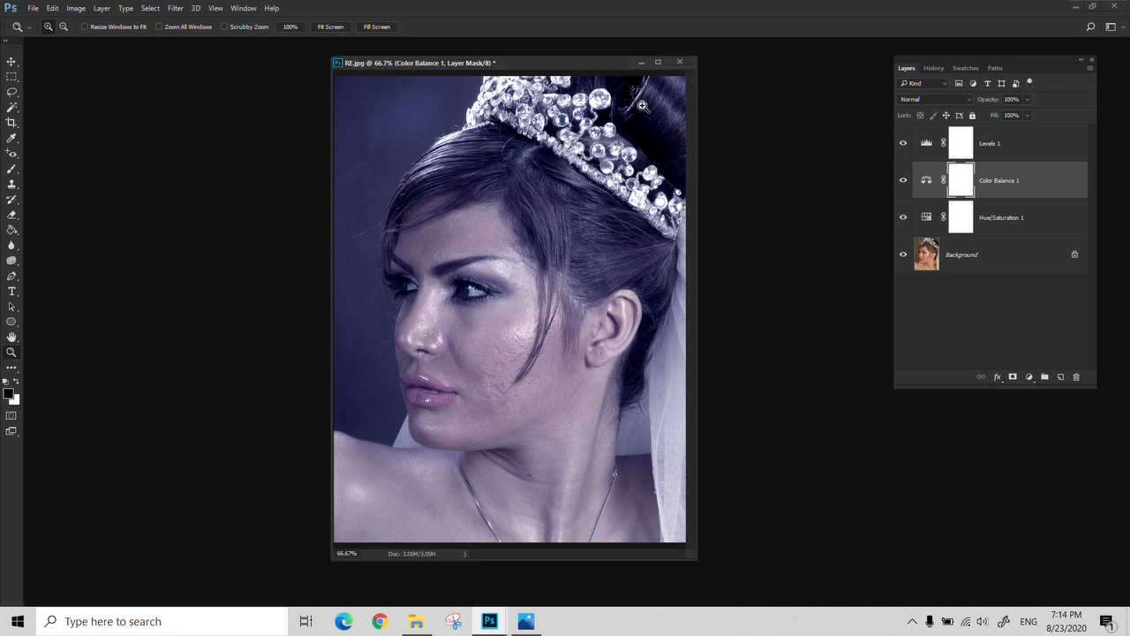
pyautogui.moveTo(591, 64); pyautogui.dragTo(570, 66)
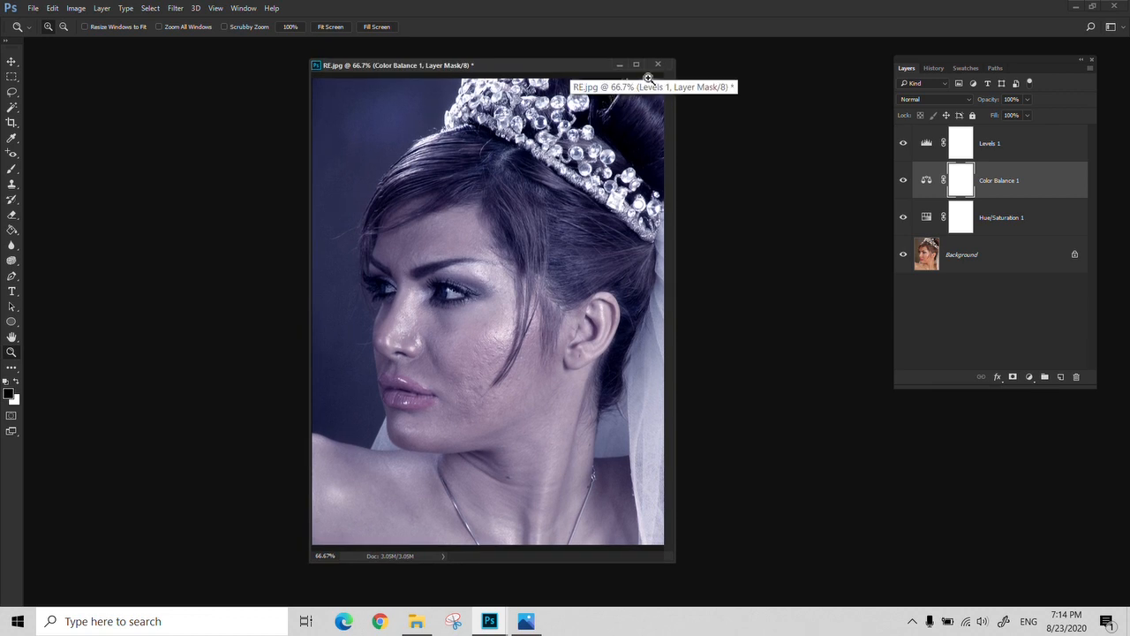